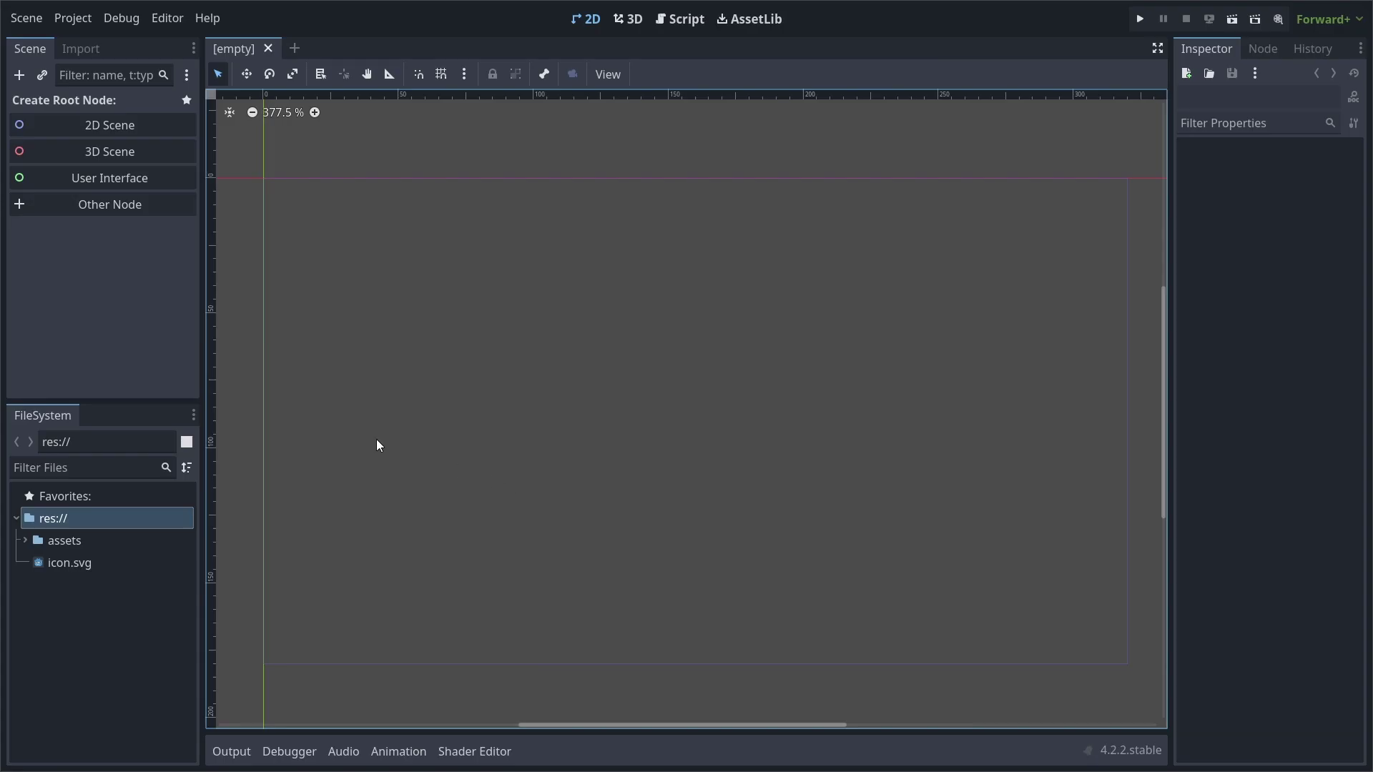
Create a CharacterBody2D root node and name it Player
{"action": "left_click", "coordinate": [139, 210]}
{"action": "type", "text": "charac"}
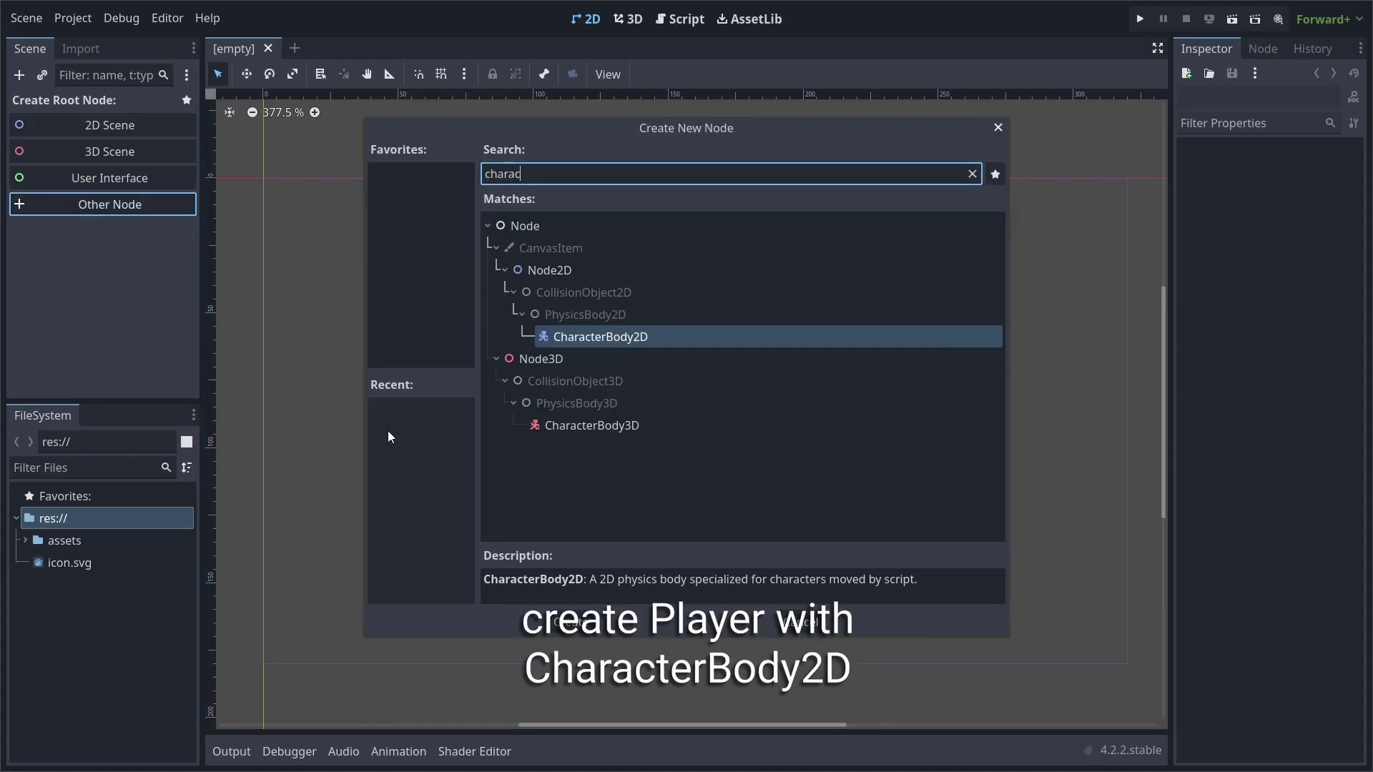
{"action": "key", "text": "Return"}
{"action": "double_click", "coordinate": [79, 104]}
{"action": "type", "text": "Pl"}
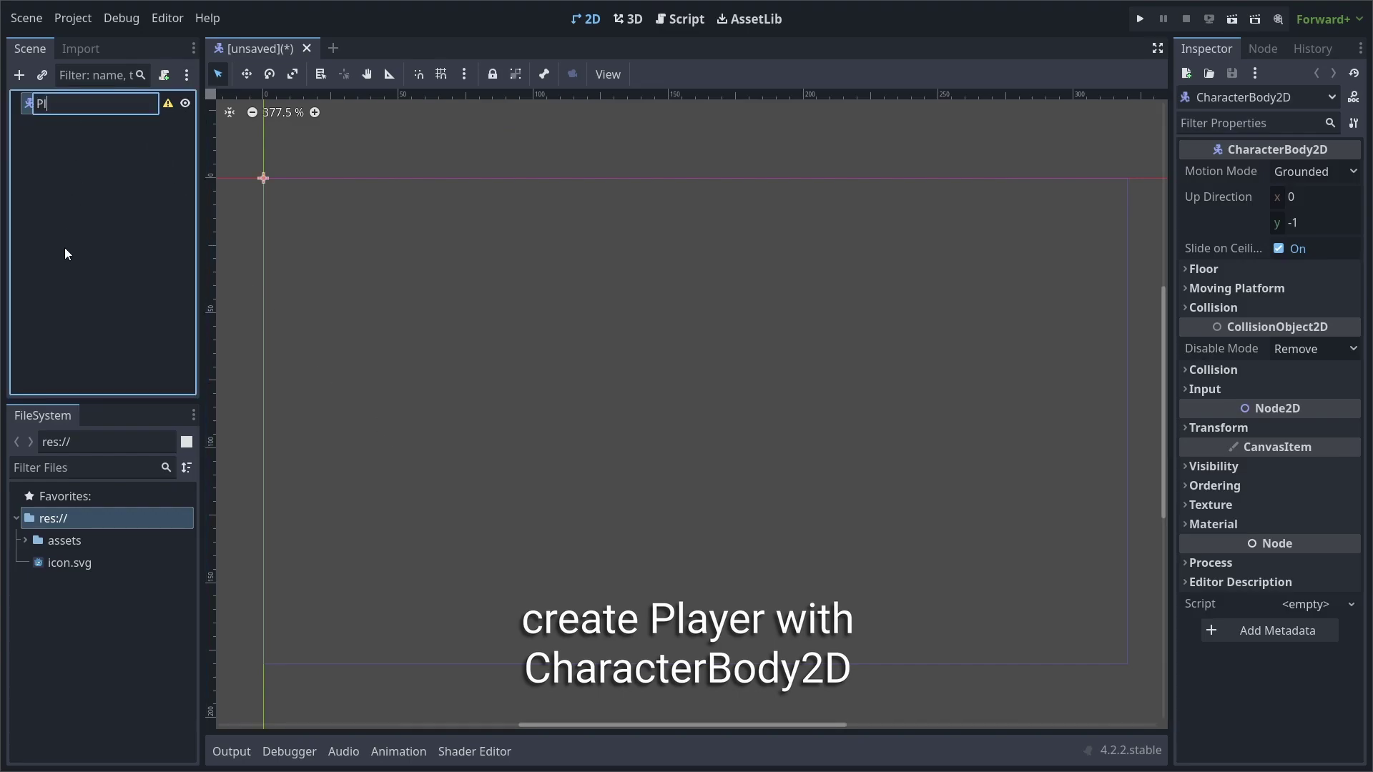
{"action": "type", "text": "ayer"}
{"action": "key", "text": "Return"}
Add a Sprite2D child under Player plus a duplicate renamed Weapon
{"action": "key", "text": "ctrl+a"}
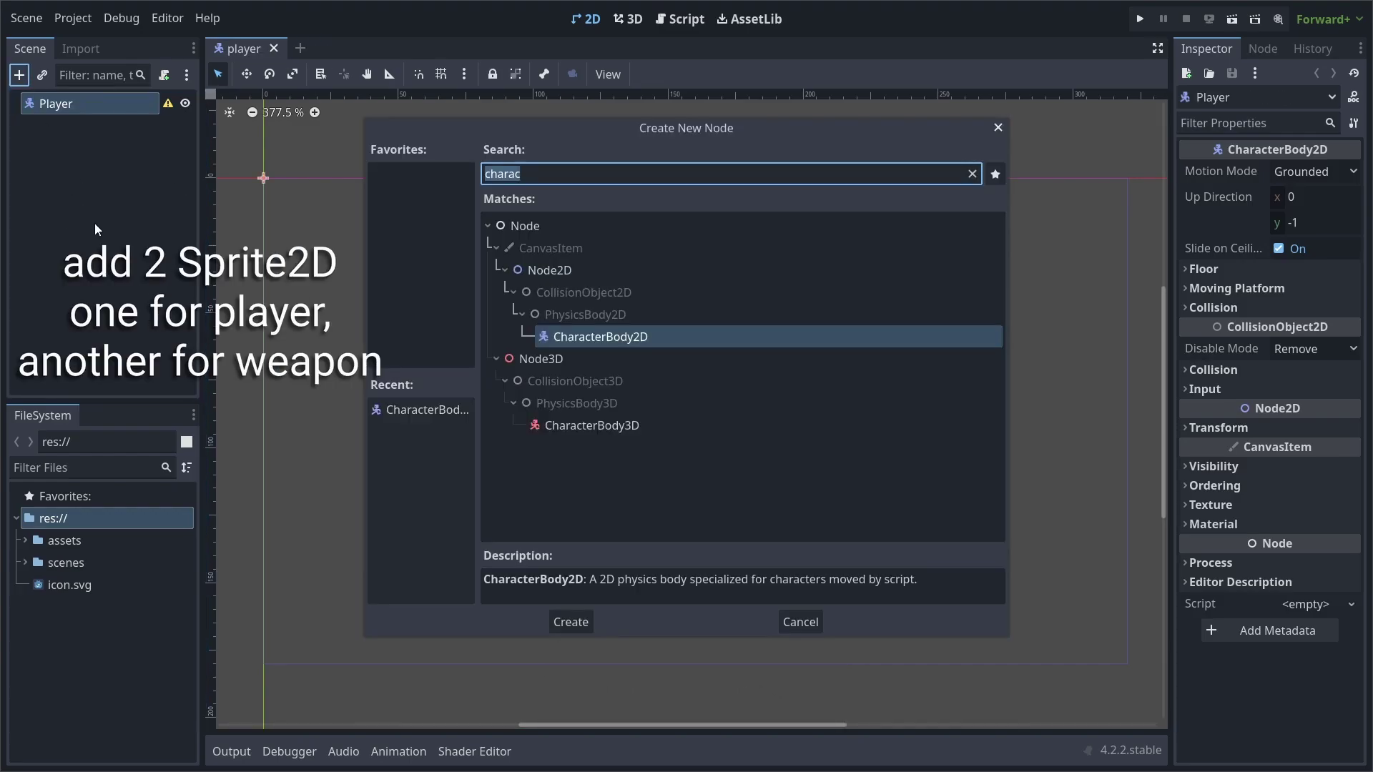
{"action": "type", "text": "sprite2d"}
{"action": "key", "text": "Return"}
{"action": "key", "text": "ctrl+d"}
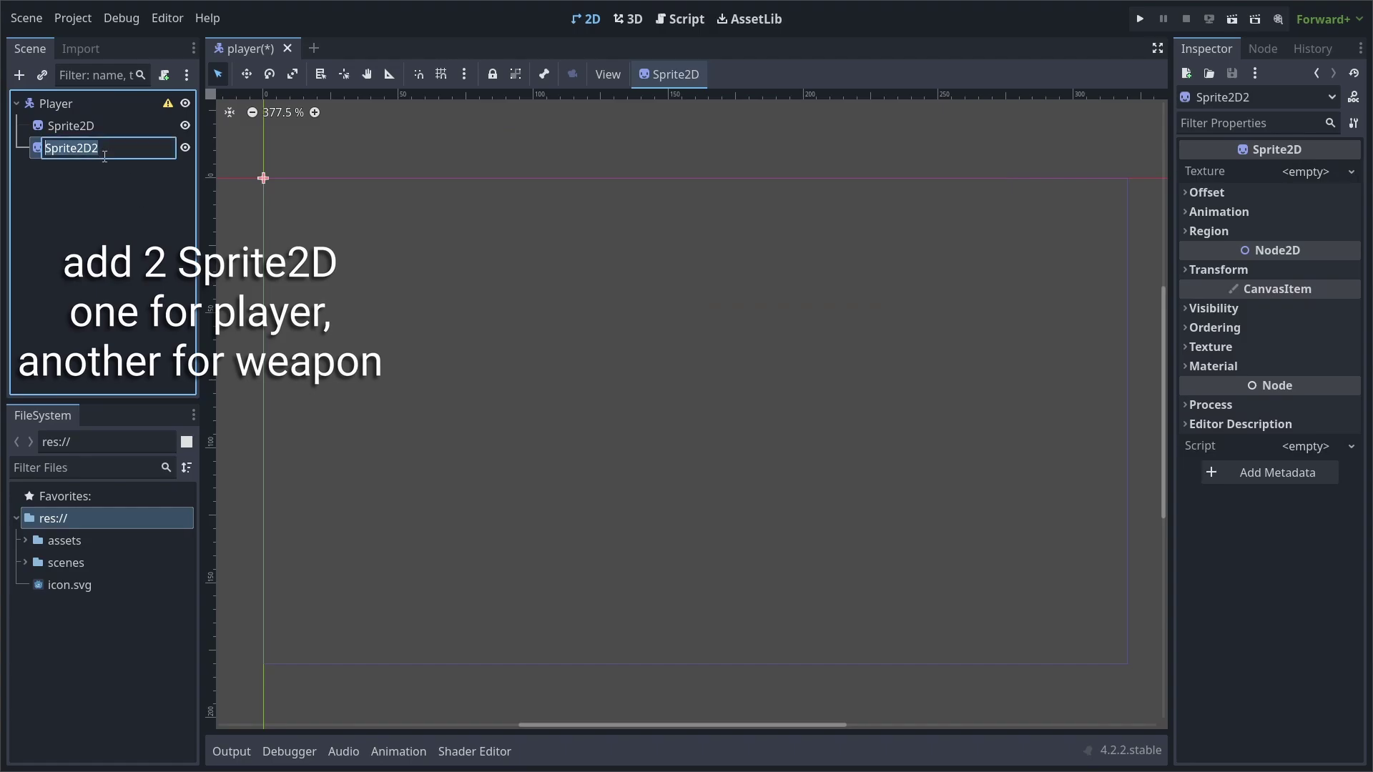
{"action": "type", "text": "Weapon"}
{"action": "key", "text": "Return"}
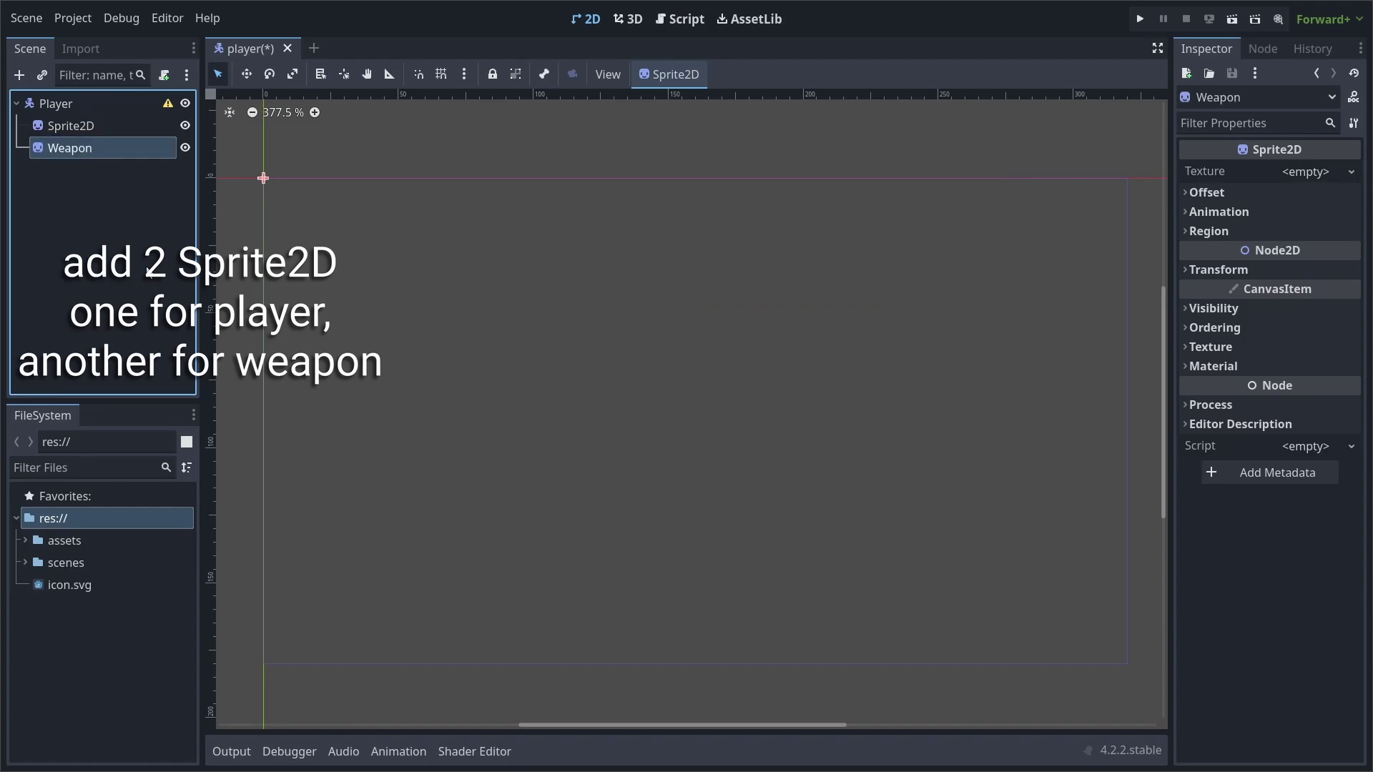
Add an AnimationPlayer under Player and a duplicate renamed WeaponFX
{"action": "left_click", "coordinate": [55, 103]}
{"action": "left_click", "coordinate": [19, 74]}
{"action": "type", "text": "animation"}
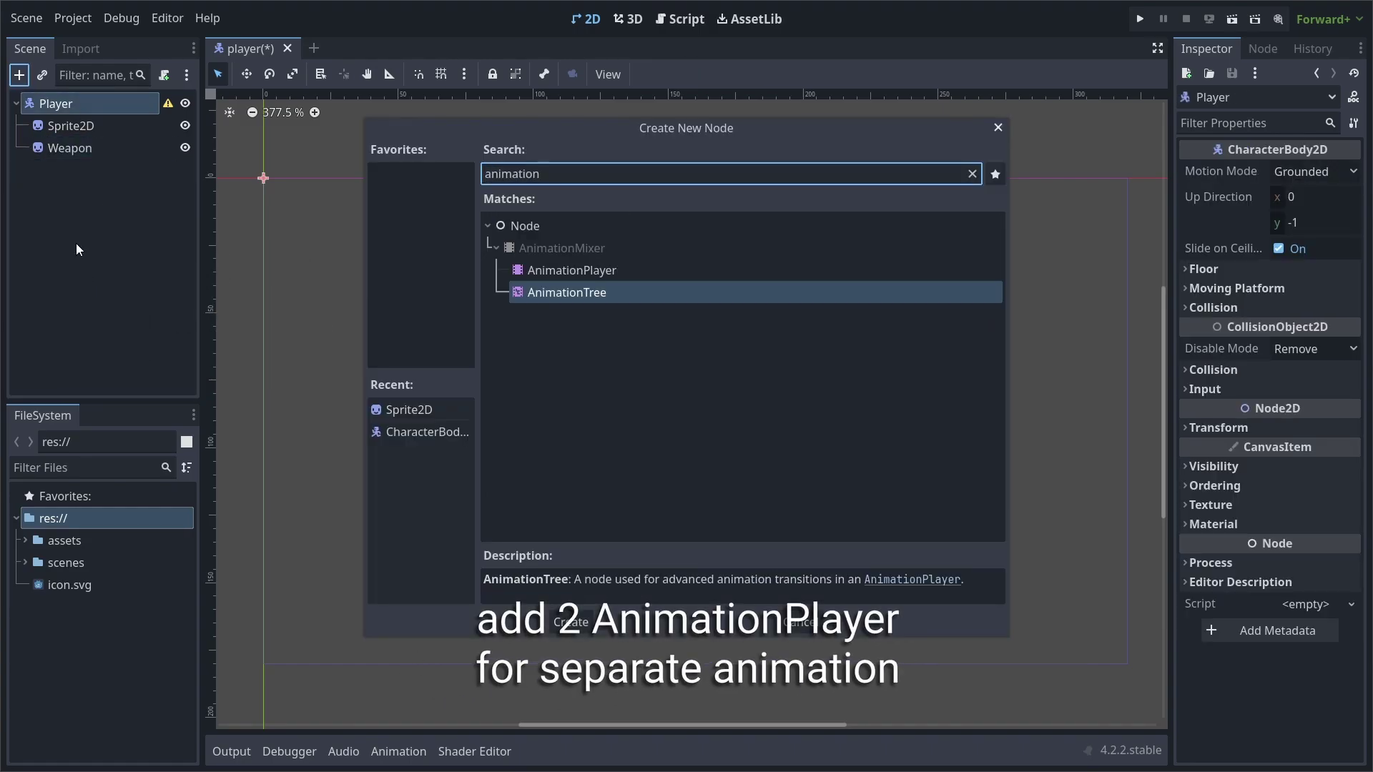
{"action": "key", "text": "Up"}
{"action": "key", "text": "Return"}
{"action": "key", "text": "ctrl+d"}
{"action": "key", "text": "F2"}
{"action": "type", "text": "Weapon"}
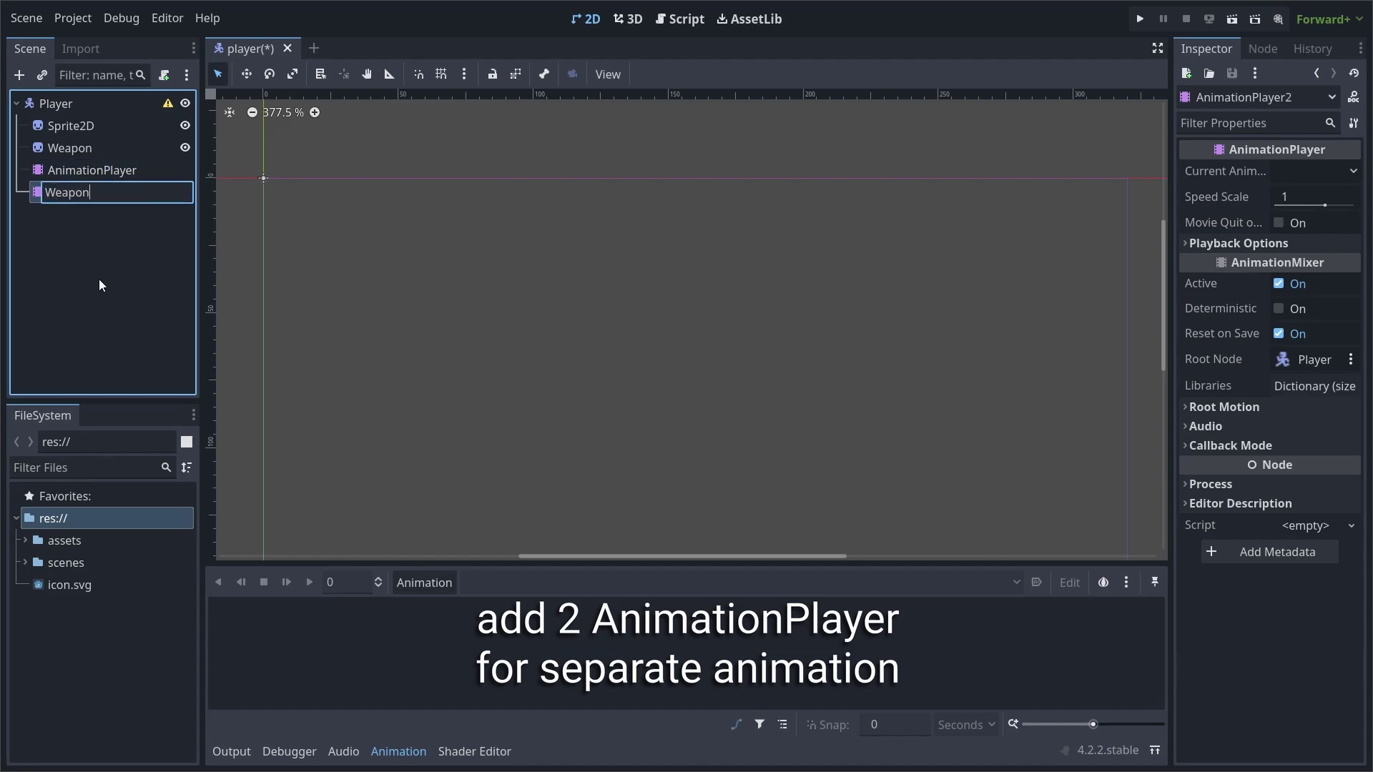
{"action": "type", "text": "FX"}
{"action": "key", "text": "Return"}
{"action": "left_click", "coordinate": [100, 170]}
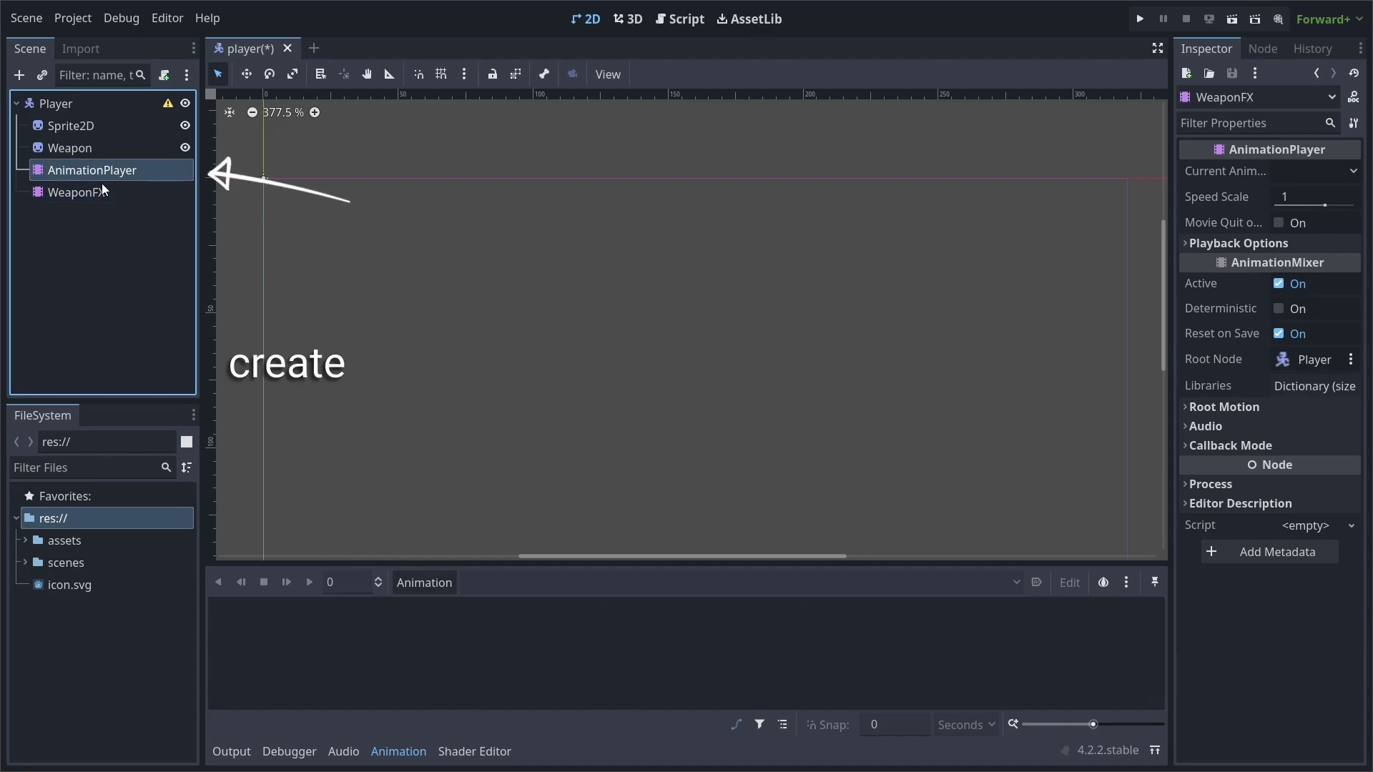
Create a start_blocking animation with 12 FPS snapping and a 6-frame length
{"action": "left_click_drag", "start_coordinate": [593, 565], "coordinate": [593, 484]}
{"action": "left_click", "coordinate": [424, 499]}
{"action": "left_click", "coordinate": [465, 526]}
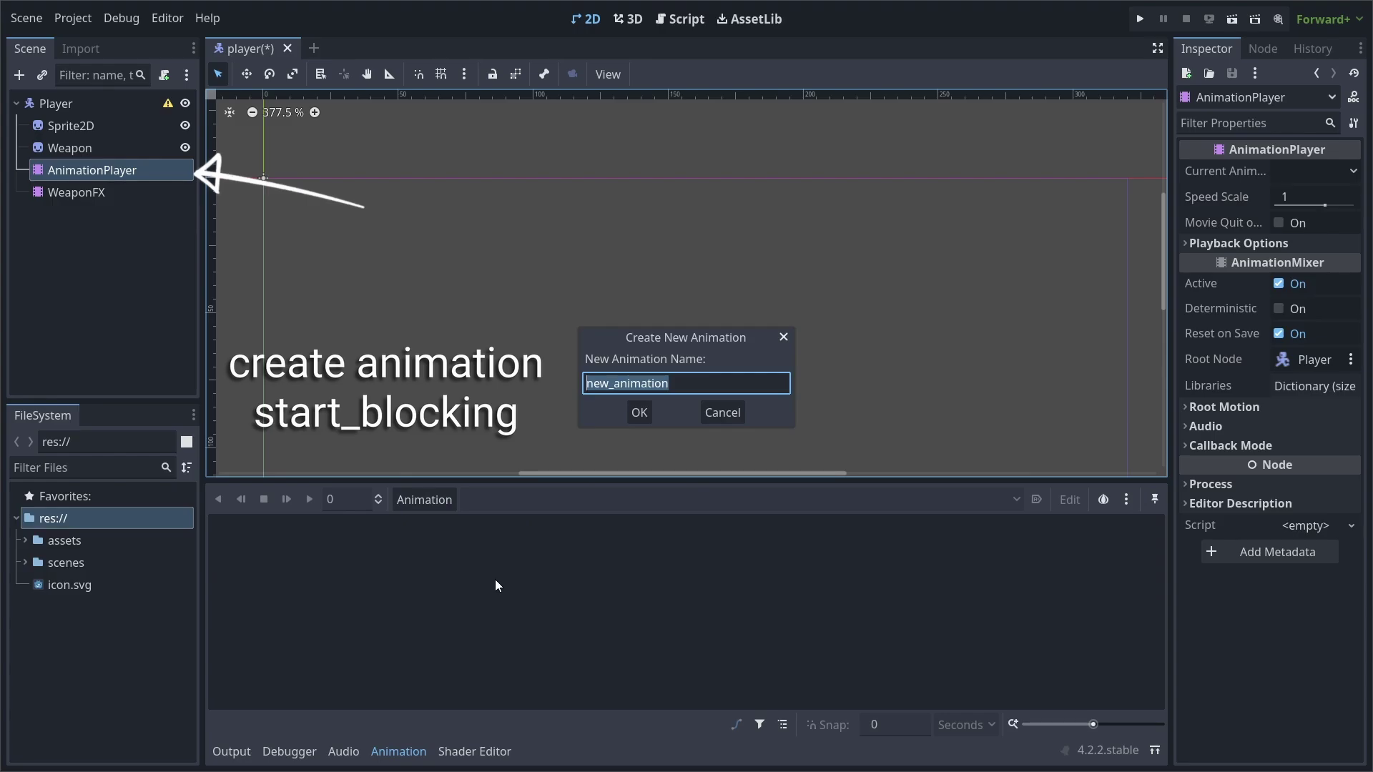
{"action": "type", "text": "start_blockin"}
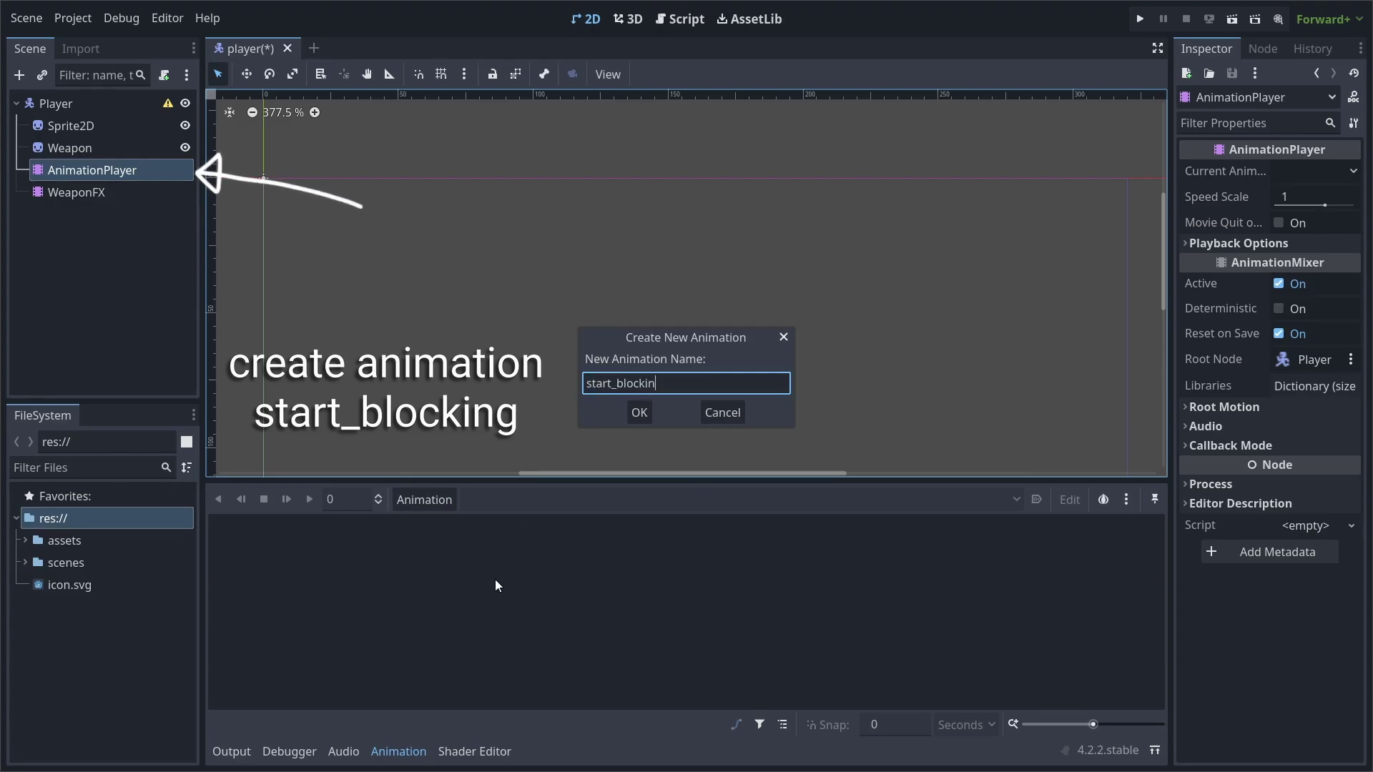
{"action": "type", "text": "g"}
{"action": "key", "text": "Return"}
{"action": "left_click", "coordinate": [966, 725]}
{"action": "left_click", "coordinate": [951, 756]}
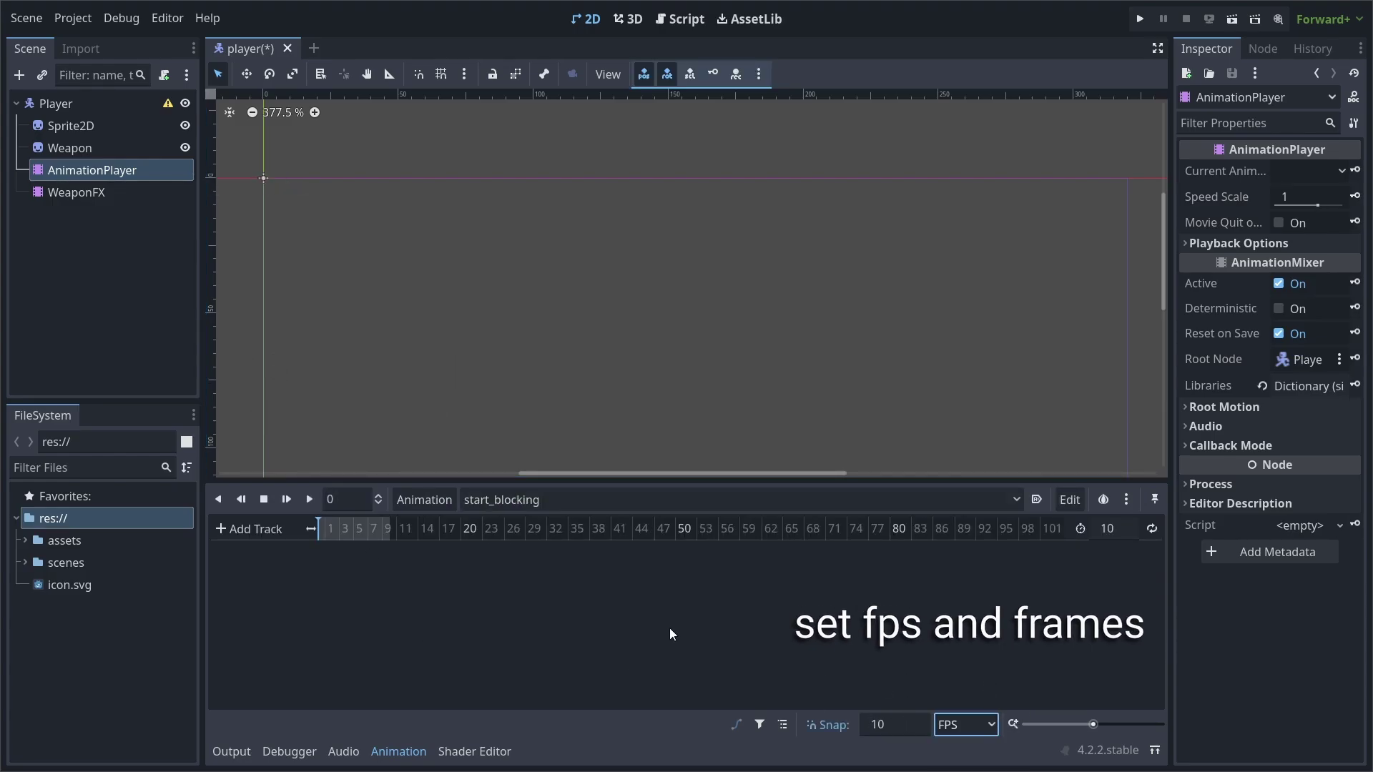
{"action": "left_click", "coordinate": [893, 725]}
{"action": "type", "text": "12"}
{"action": "key", "text": "Return"}
{"action": "left_click_drag", "start_coordinate": [1094, 718], "coordinate": [1119, 724]}
{"action": "type", "text": "6"}
{"action": "key", "text": "Return"}
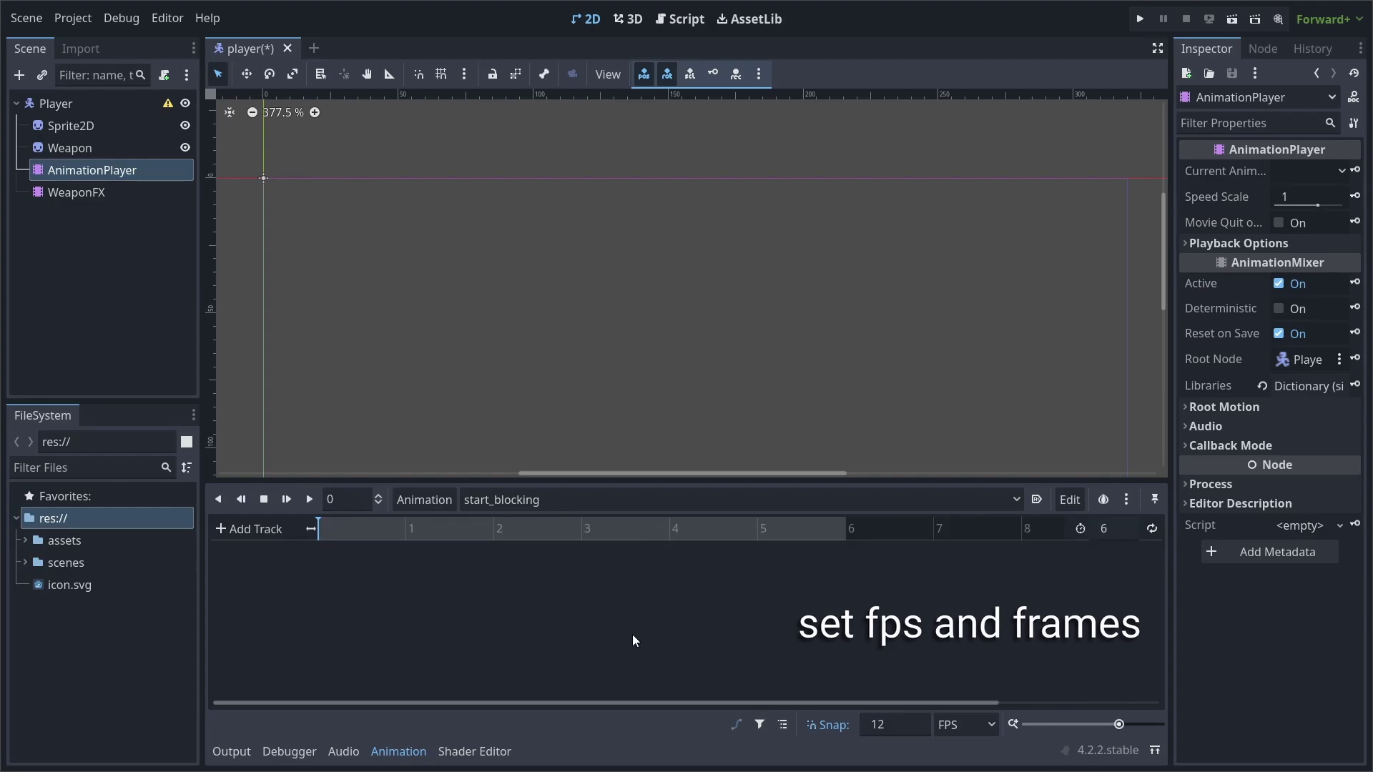
Give the Sprite2D the Shield.png texture with Hframes 6 and Vframes 5
{"action": "left_click", "coordinate": [71, 125]}
{"action": "scroll", "coordinate": [100, 622], "scroll_direction": "down", "scroll_amount": 5}
{"action": "left_click_drag", "start_coordinate": [93, 595], "coordinate": [1308, 181]}
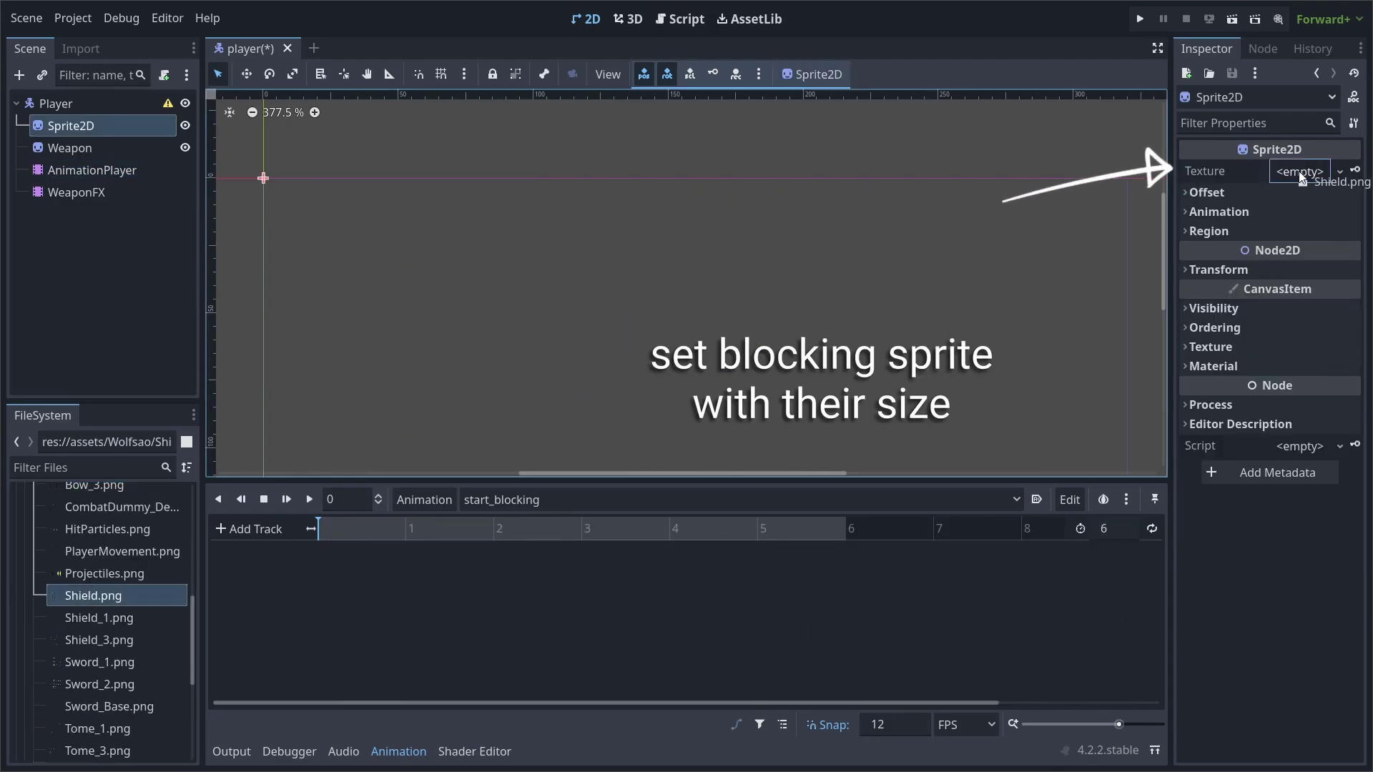
{"action": "left_click_drag", "start_coordinate": [1173, 356], "coordinate": [1135, 356]}
{"action": "left_click", "coordinate": [1184, 233]}
{"action": "scroll", "coordinate": [798, 366], "scroll_direction": "down", "scroll_amount": 6}
{"action": "left_click", "coordinate": [1298, 254]}
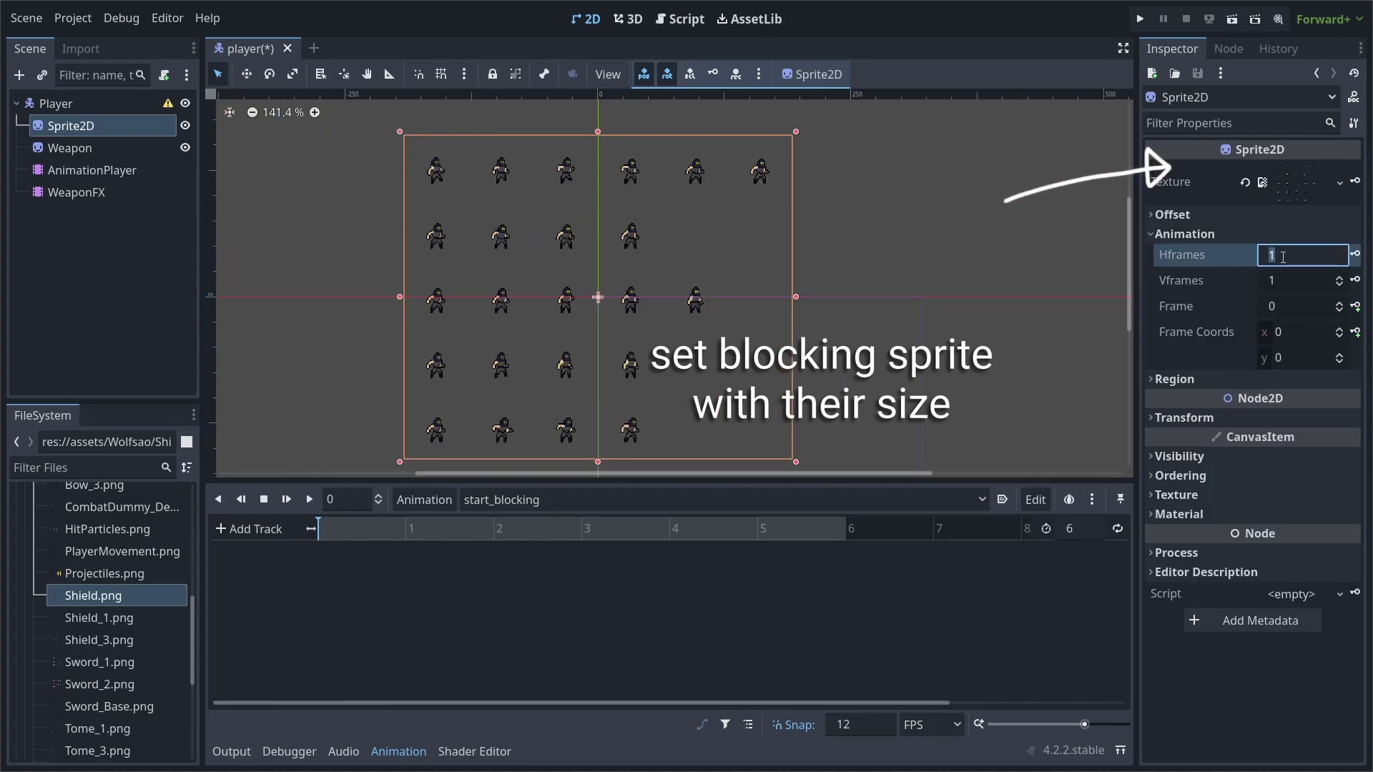
{"action": "type", "text": "6"}
{"action": "key", "text": "Tab"}
{"action": "type", "text": "5"}
{"action": "key", "text": "Return"}
{"action": "scroll", "coordinate": [868, 311], "scroll_direction": "up", "scroll_amount": 6}
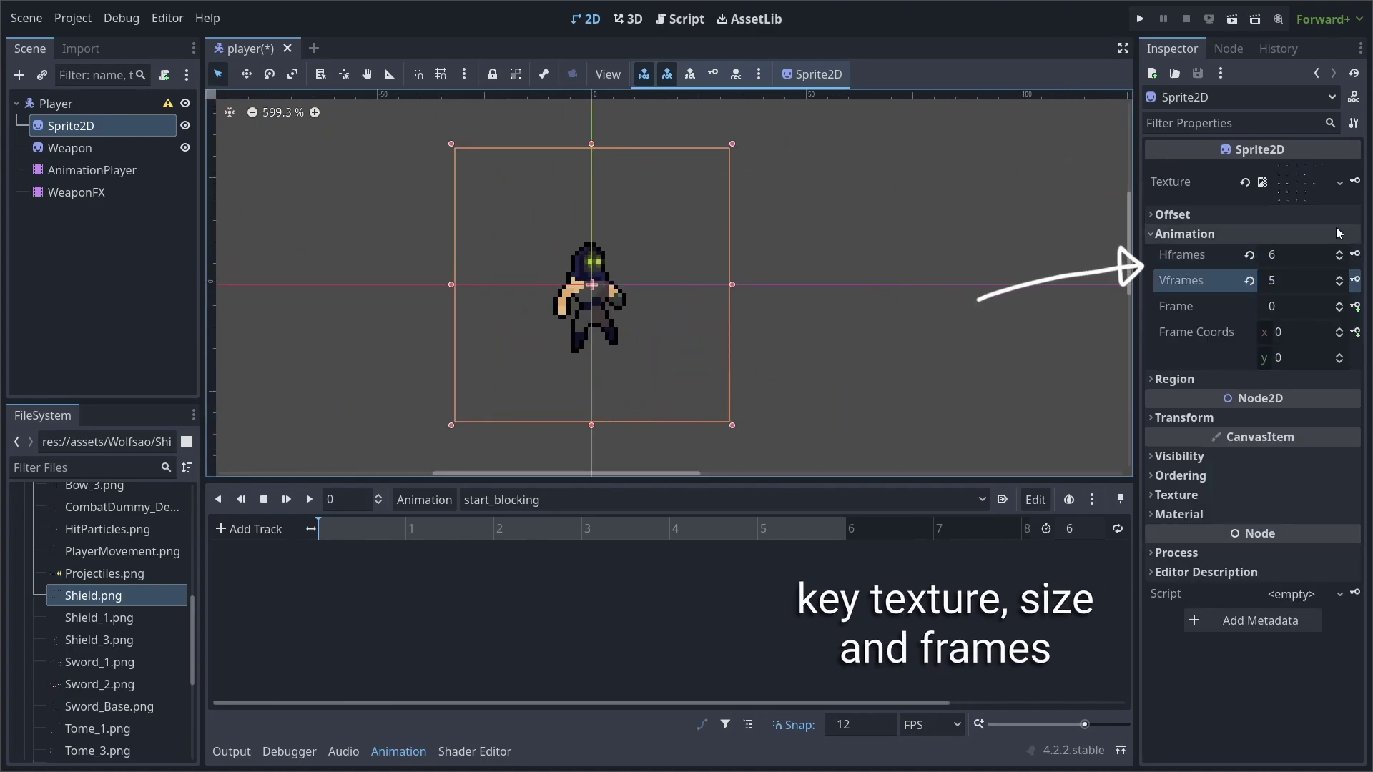
Key the texture, Hframes, Vframes and successive frames into start_blocking, then preview it
{"action": "left_click", "coordinate": [1355, 181]}
{"action": "key", "text": "Return"}
{"action": "left_click", "coordinate": [1354, 254]}
{"action": "key", "text": "Return"}
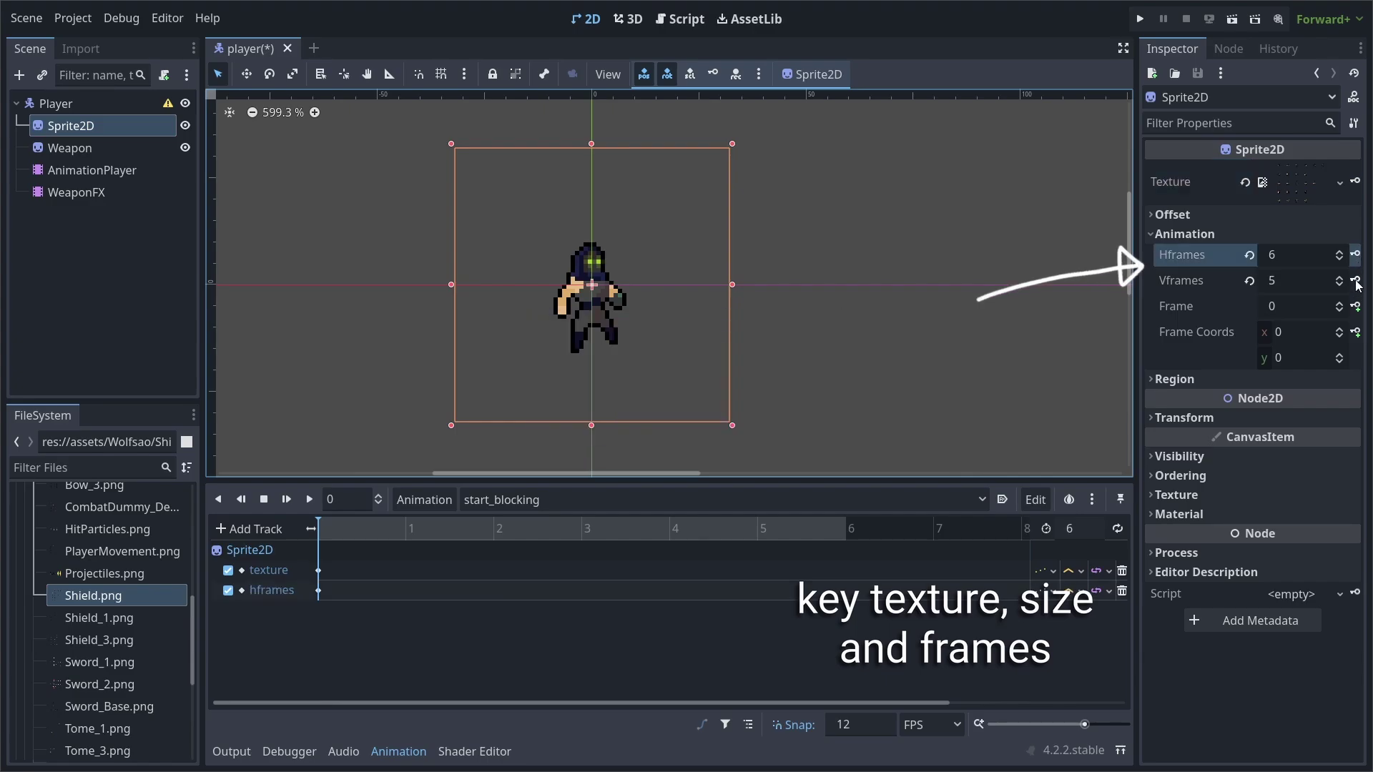
{"action": "left_click", "coordinate": [1355, 280], "text": "shift"}
{"action": "left_click", "coordinate": [1357, 306]}
{"action": "key", "text": "Return"}
{"action": "left_click", "coordinate": [1357, 306]}
{"action": "left_click", "coordinate": [1357, 306]}
{"action": "left_click", "coordinate": [1357, 306]}
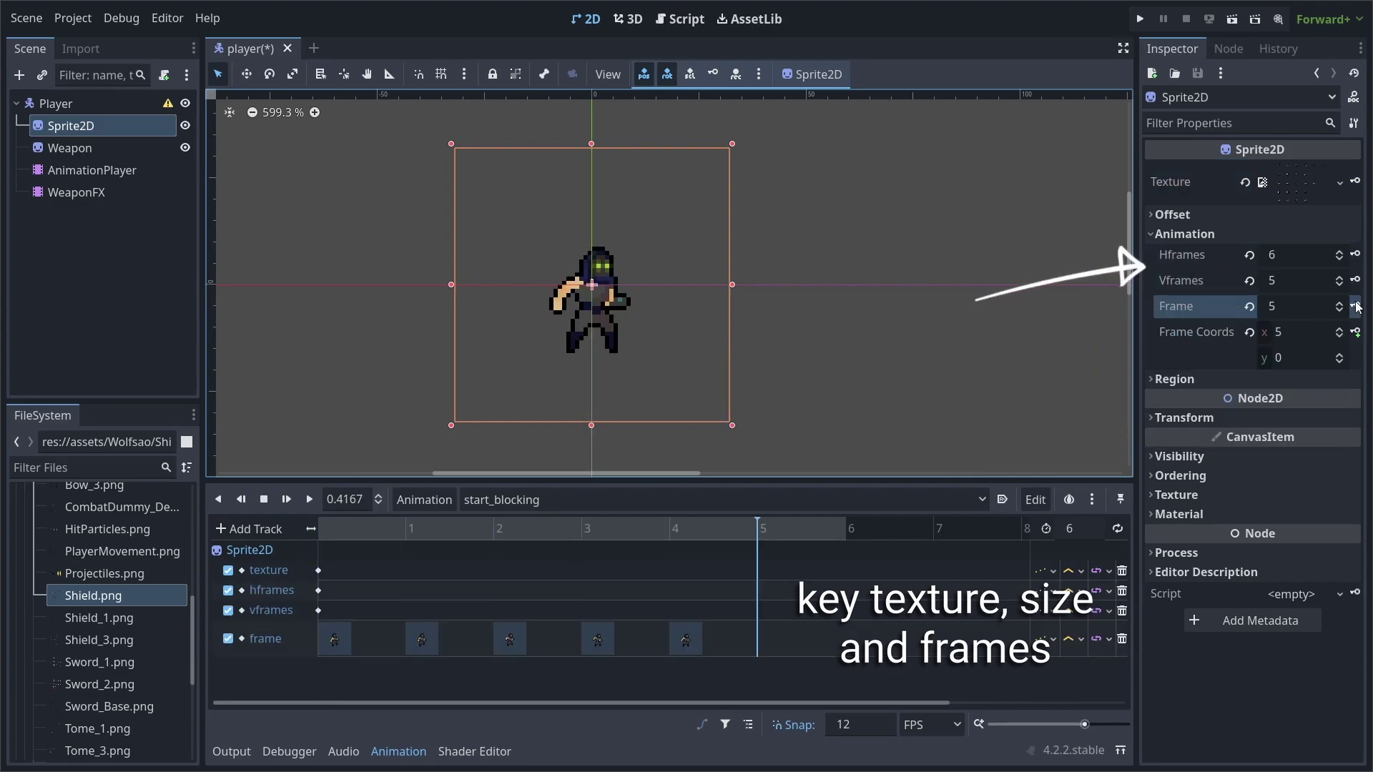
{"action": "left_click", "coordinate": [1356, 306]}
{"action": "left_click", "coordinate": [1357, 306]}
{"action": "left_click", "coordinate": [309, 499]}
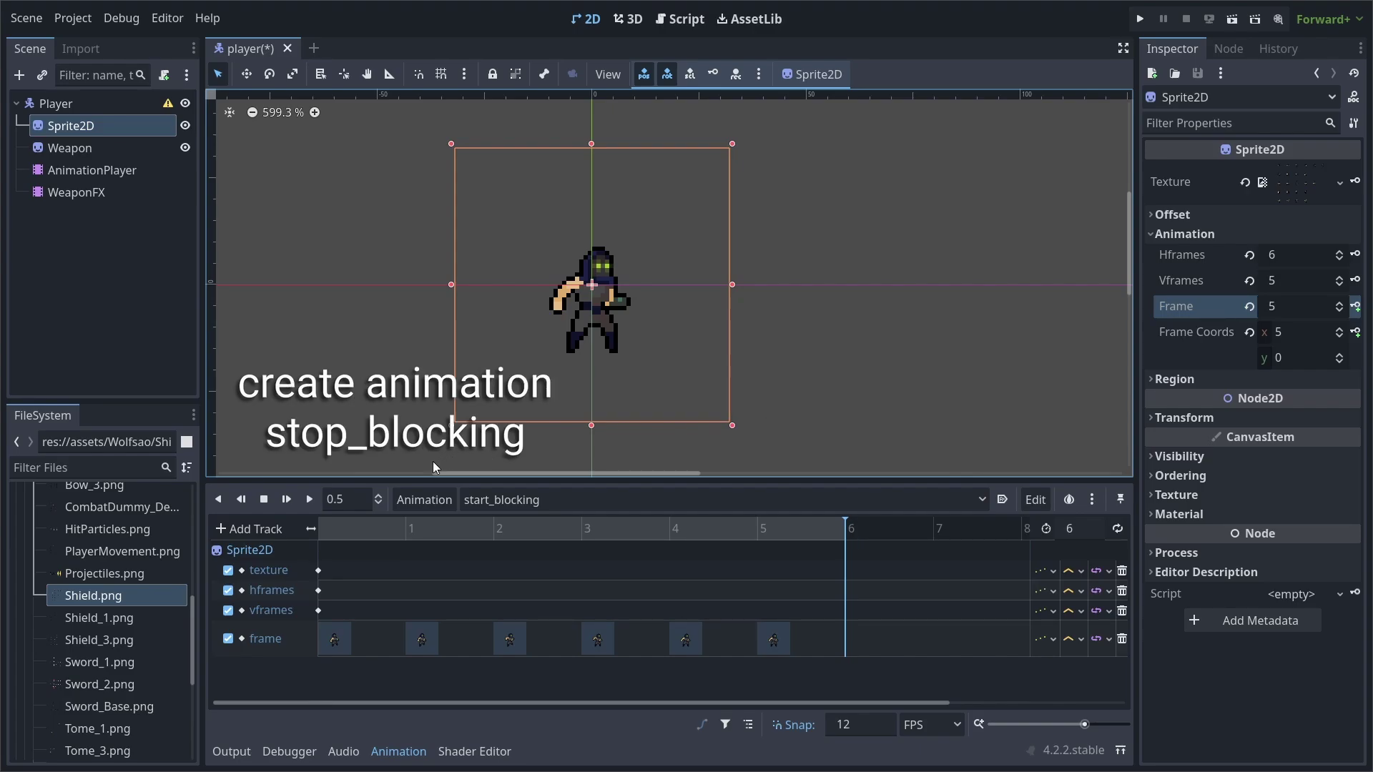
Create a stop_blocking animation and key its texture, Hframes and Vframes
{"action": "left_click", "coordinate": [424, 499]}
{"action": "left_click", "coordinate": [424, 518]}
{"action": "type", "text": "stop_bloc"}
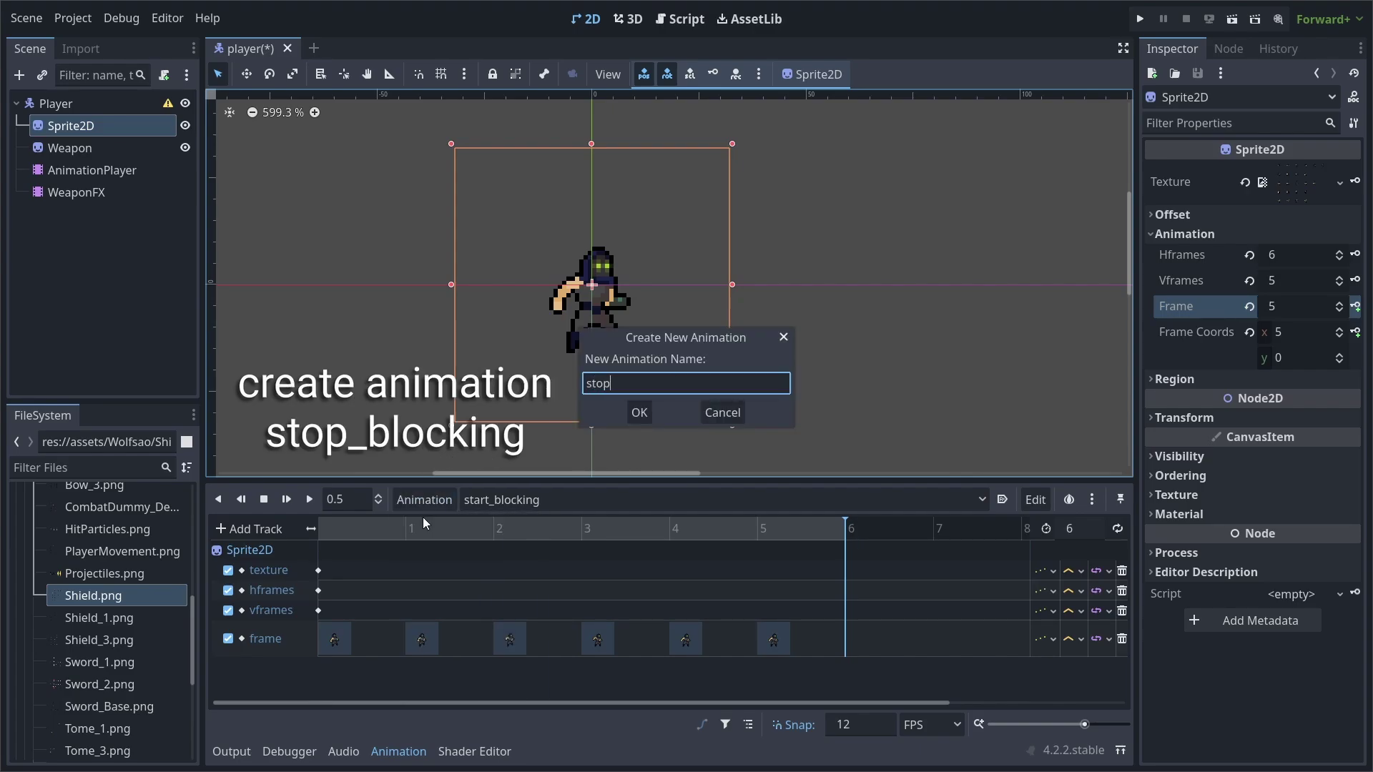
{"action": "type", "text": "king"}
{"action": "key", "text": "Return"}
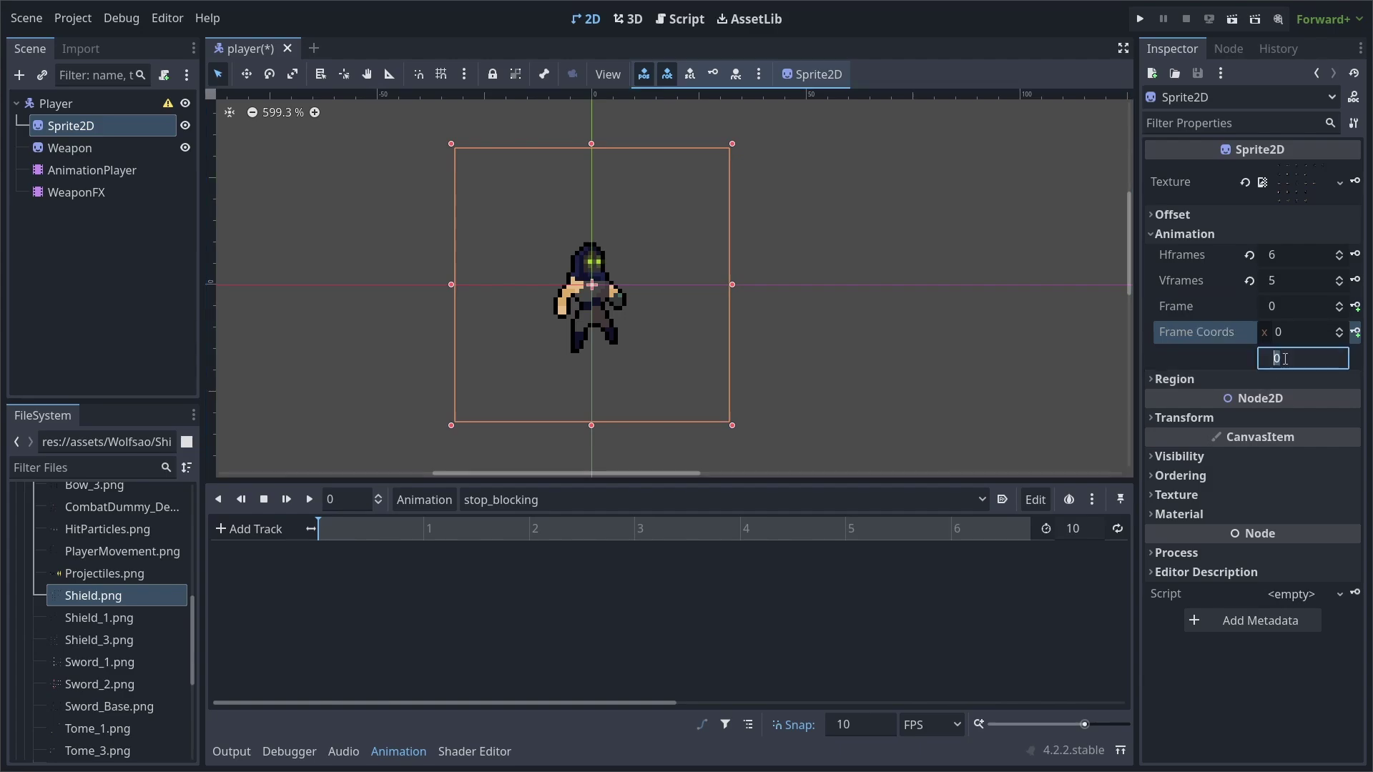
{"action": "type", "text": "2"}
{"action": "left_click", "coordinate": [1355, 181]}
{"action": "left_click", "coordinate": [1355, 254]}
{"action": "left_click", "coordinate": [1355, 280]}
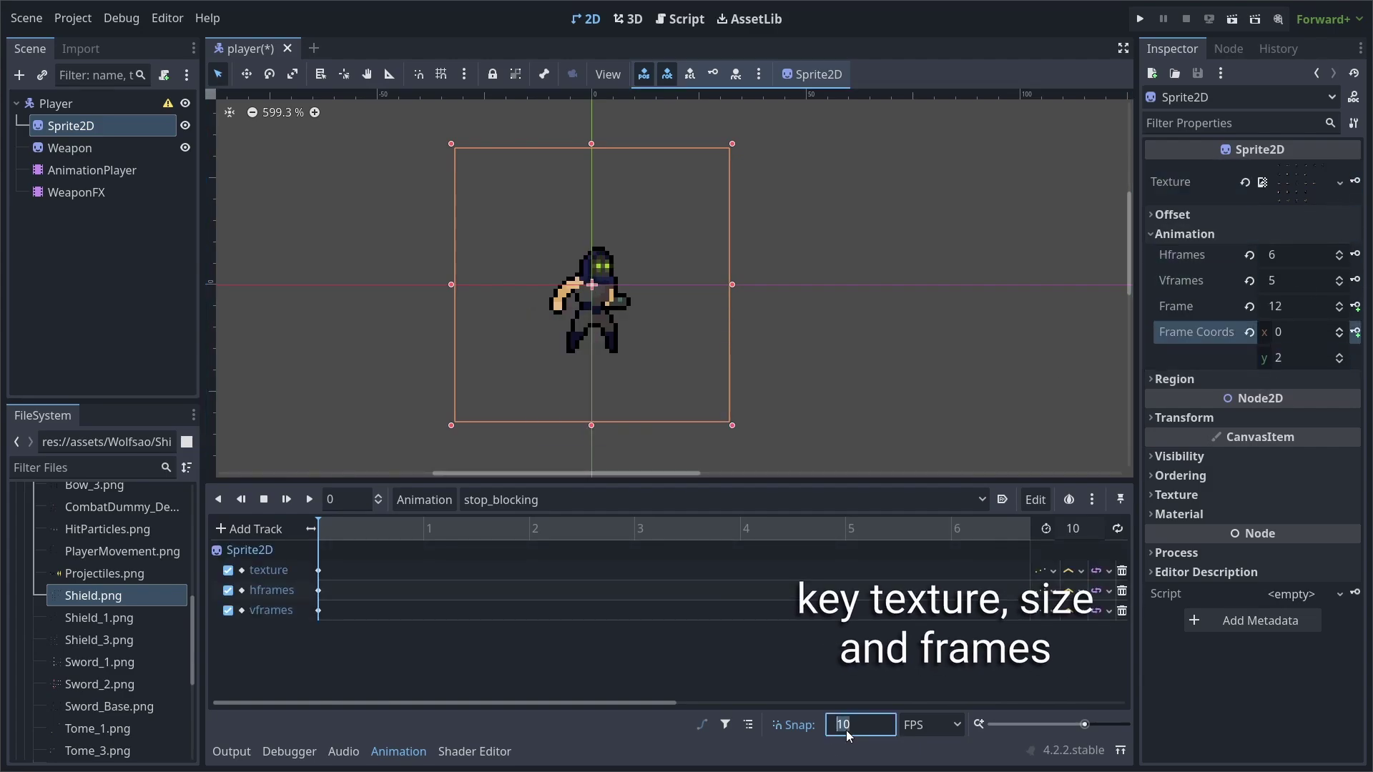
Make stop_blocking 4 frames long and key successive sprite frames
{"action": "type", "text": "4"}
{"action": "type", "text": "12"}
{"action": "key", "text": "Return"}
{"action": "left_click", "coordinate": [1356, 307]}
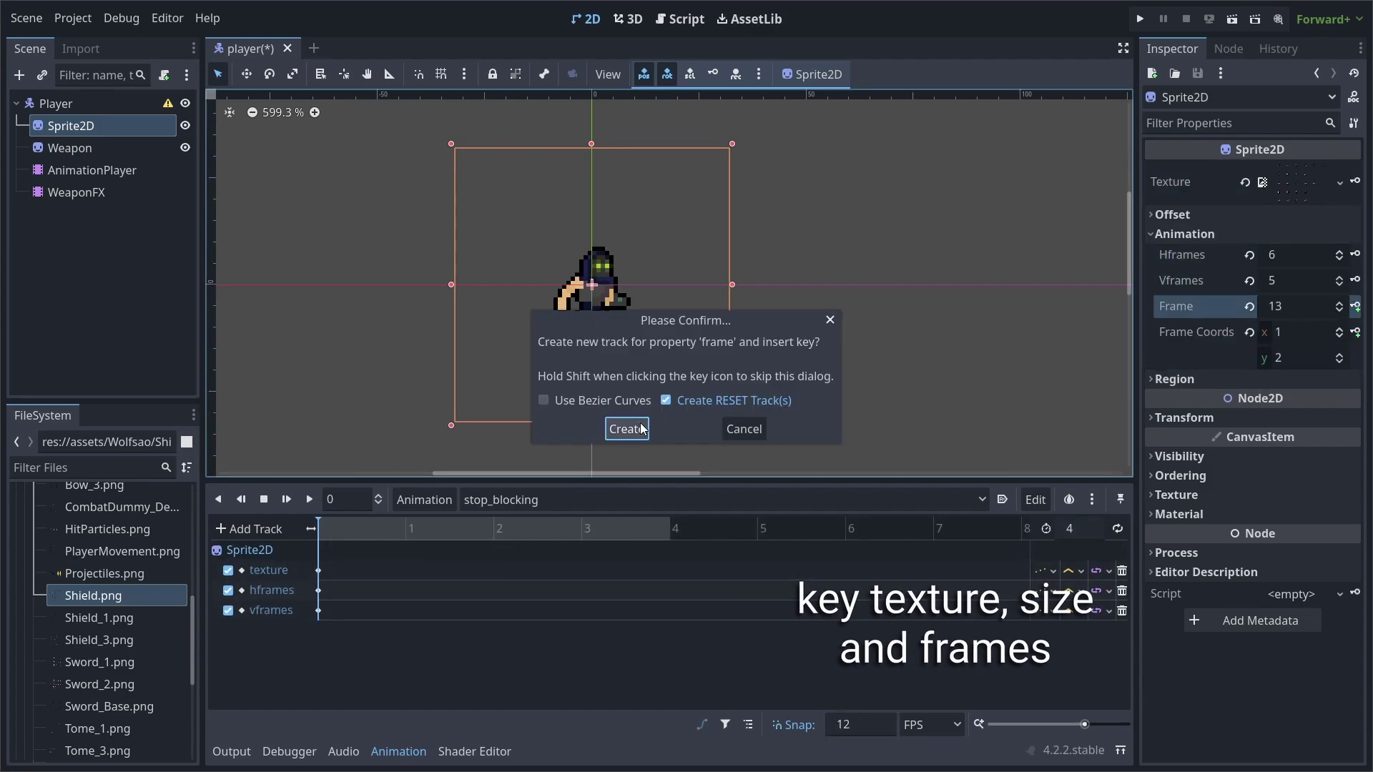
{"action": "key", "text": "Return"}
{"action": "left_click", "coordinate": [1357, 307]}
{"action": "left_click", "coordinate": [1356, 306]}
{"action": "left_click", "coordinate": [1357, 306]}
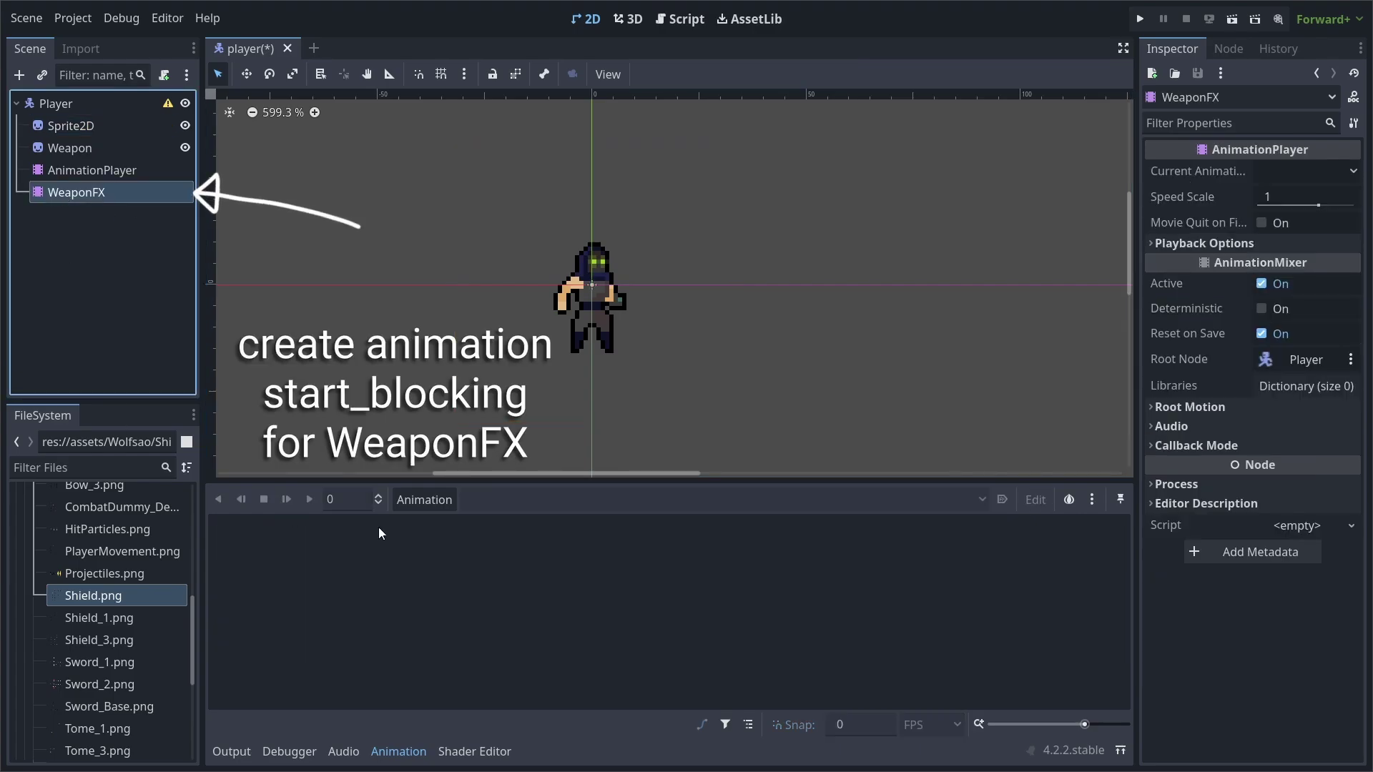
Create a start_blocking animation for WeaponFX and preview it
{"action": "left_click", "coordinate": [443, 564]}
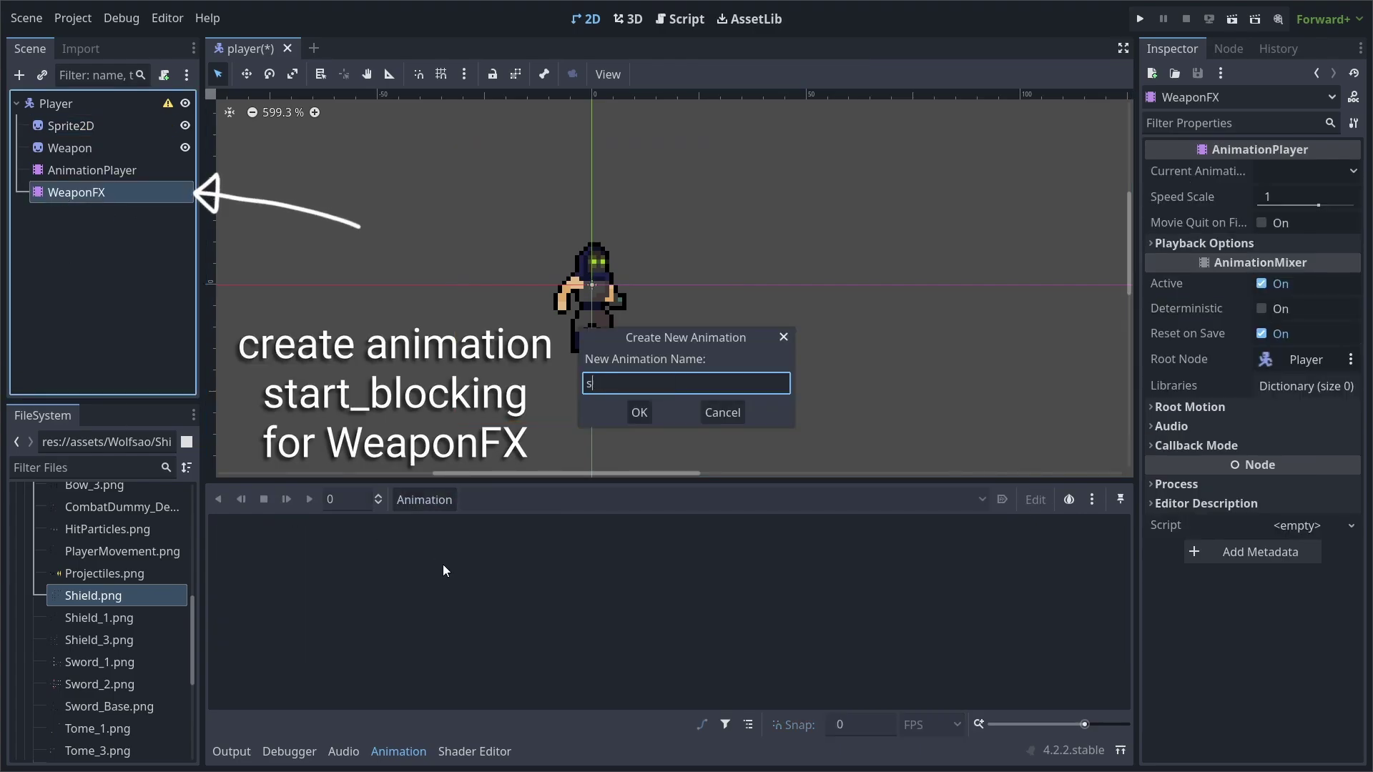
{"action": "type", "text": "start_blocking"}
{"action": "key", "text": "Return"}
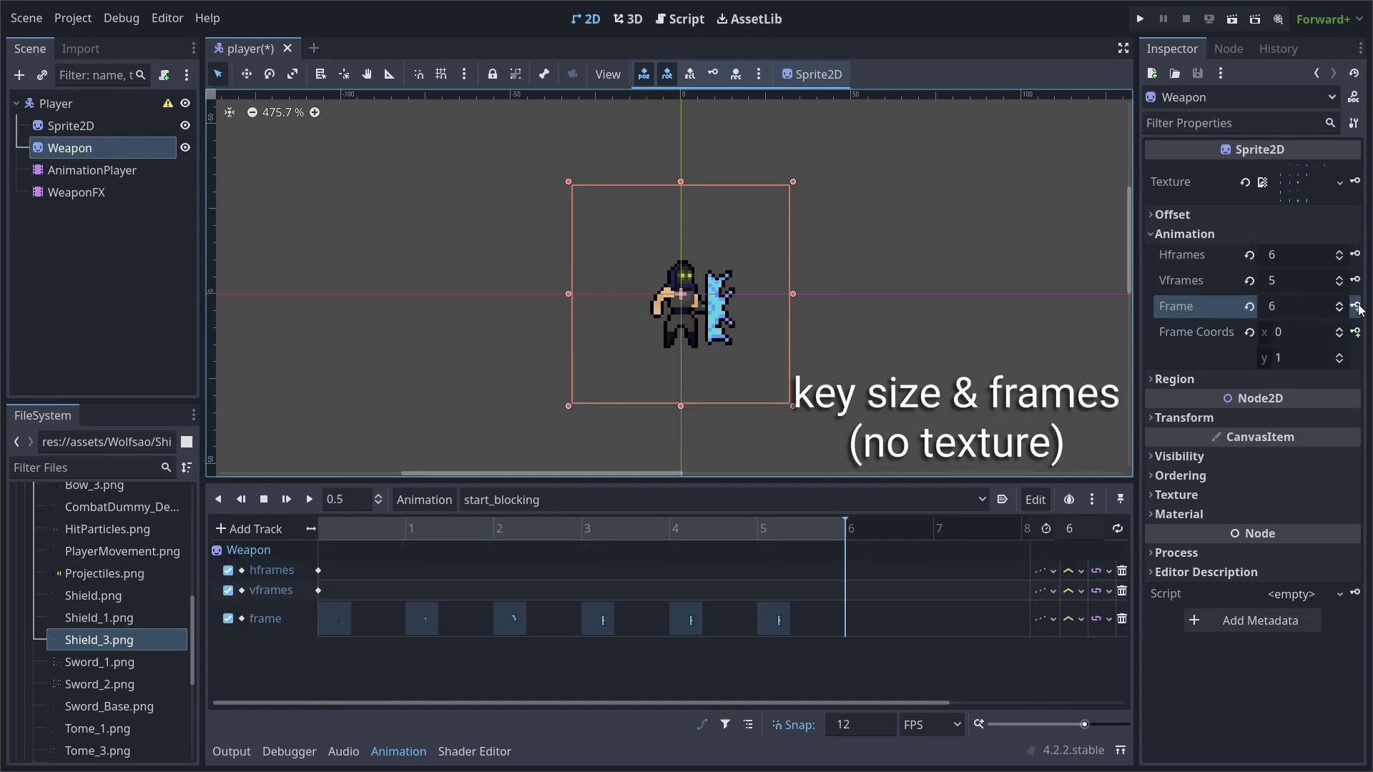
{"action": "left_click", "coordinate": [307, 503]}
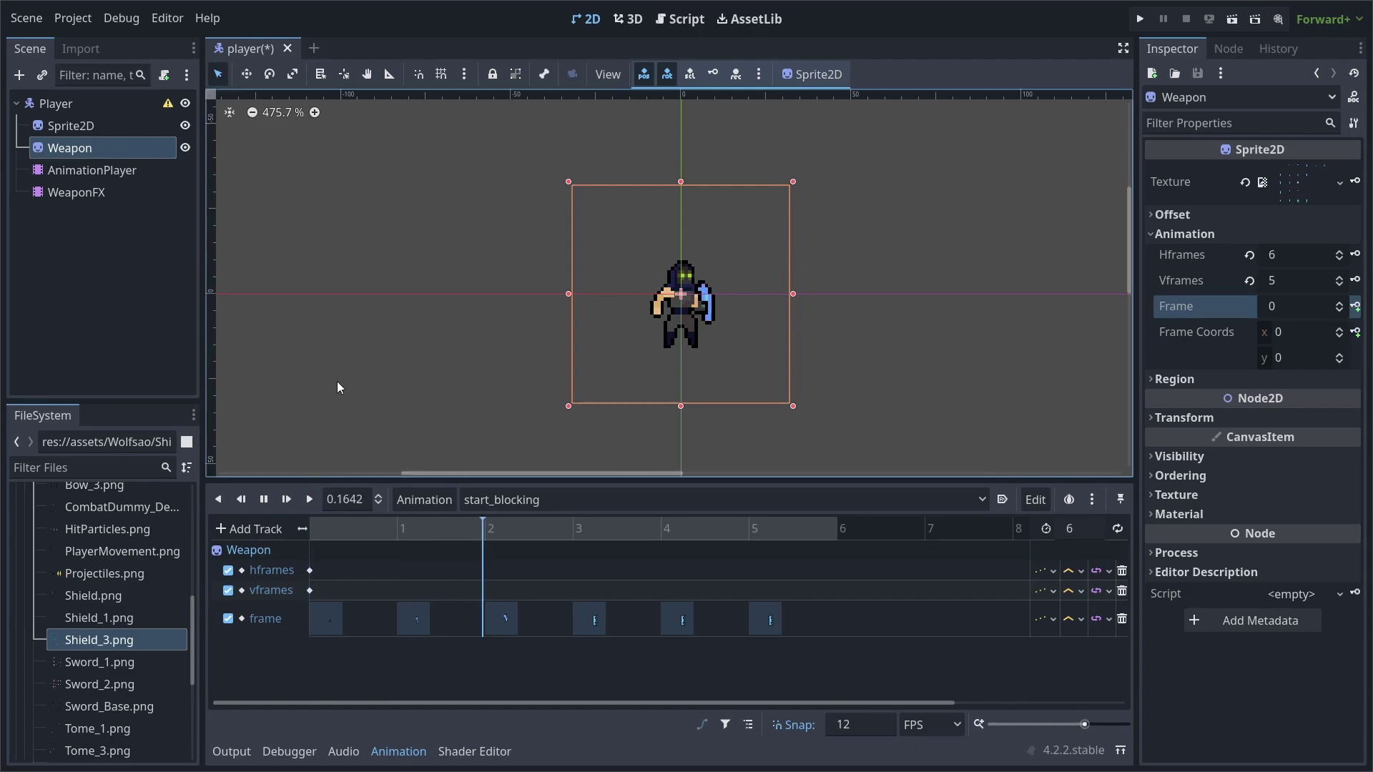
Create a WeaponFX stop_blocking animation with a length of 4
{"action": "left_click", "coordinate": [422, 500]}
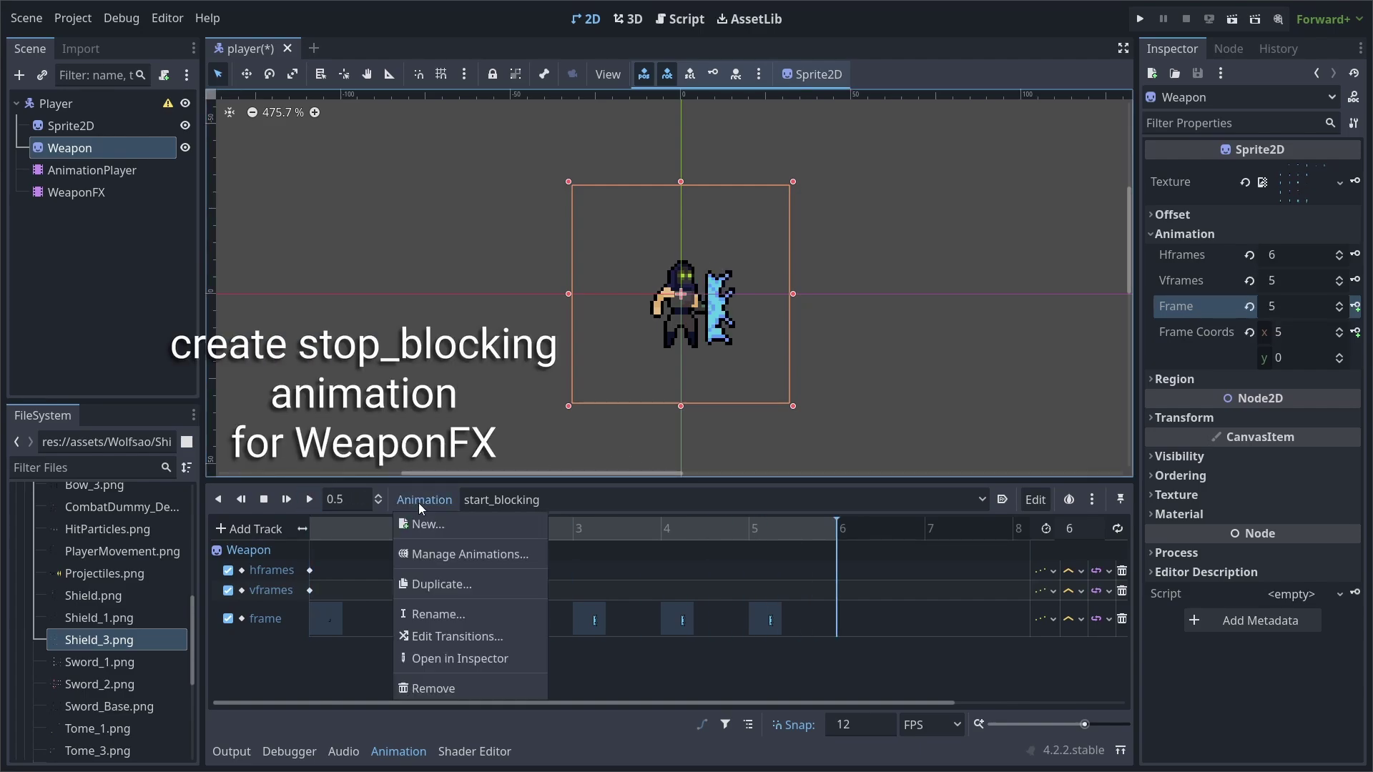
{"action": "left_click", "coordinate": [433, 524]}
{"action": "type", "text": "stop_blocking"}
{"action": "key", "text": "Return"}
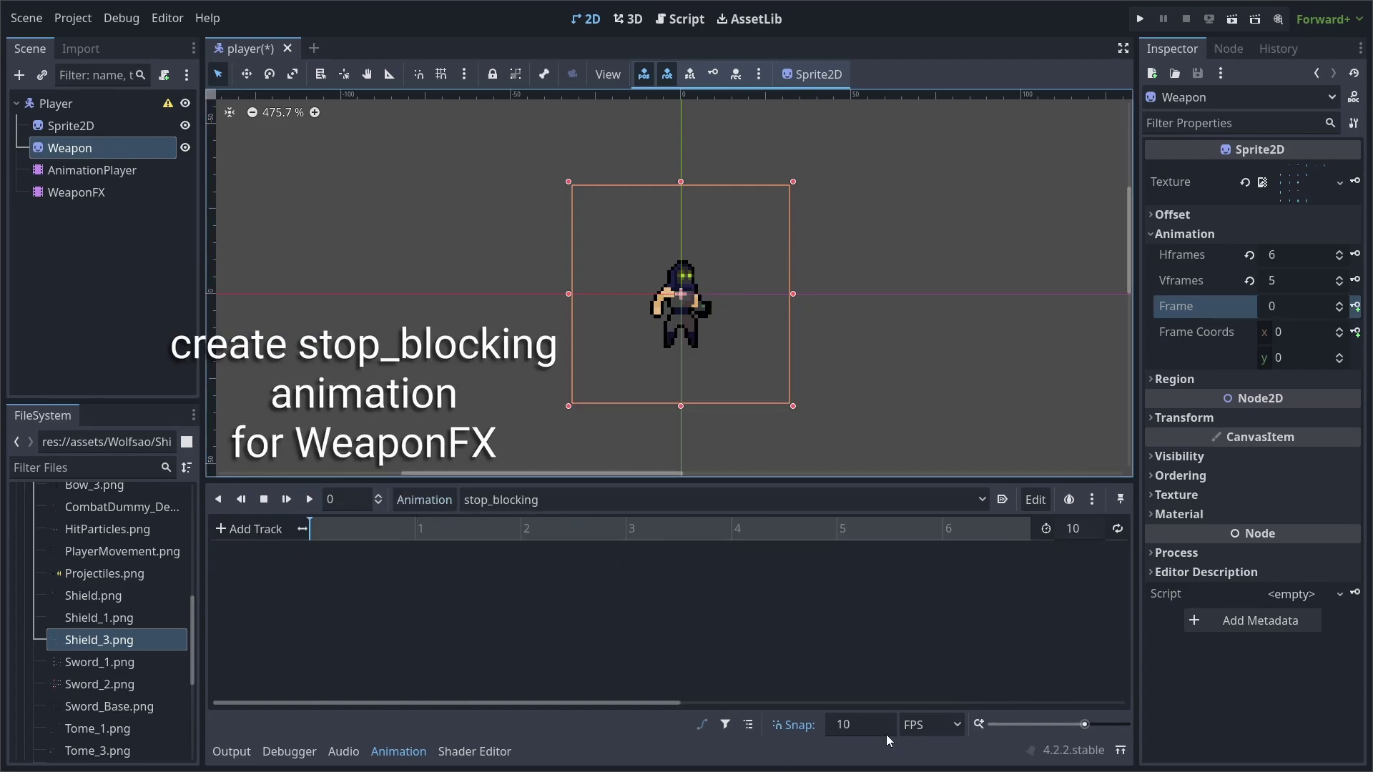
{"action": "left_click", "coordinate": [871, 722]}
{"action": "type", "text": "4"}
{"action": "key", "text": "Return"}
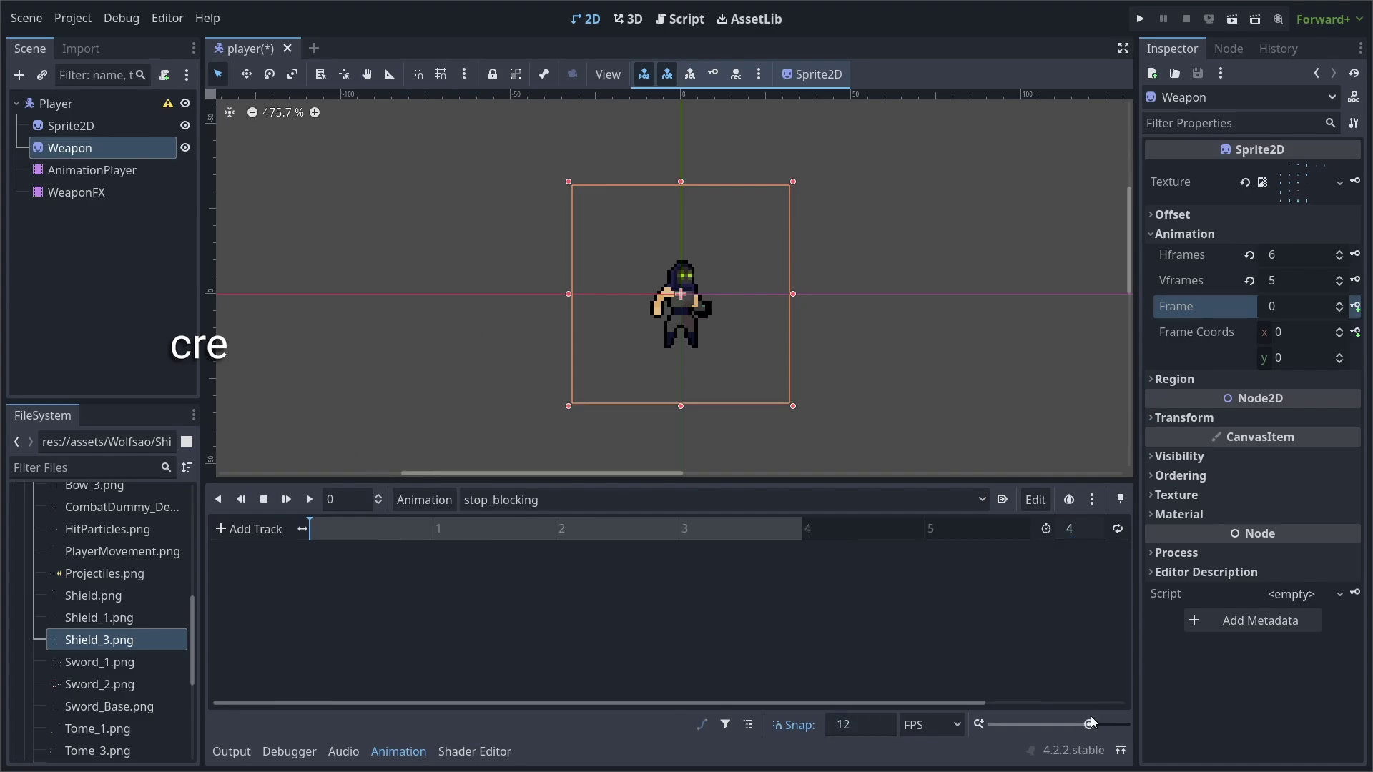
Set Weapon's frame row to 2, key hframes, vframes and four shield frames, then preview
{"action": "left_click", "coordinate": [1323, 358]}
{"action": "type", "text": "2"}
{"action": "key", "text": "Return"}
{"action": "left_click", "coordinate": [1355, 255]}
{"action": "key", "text": "Return"}
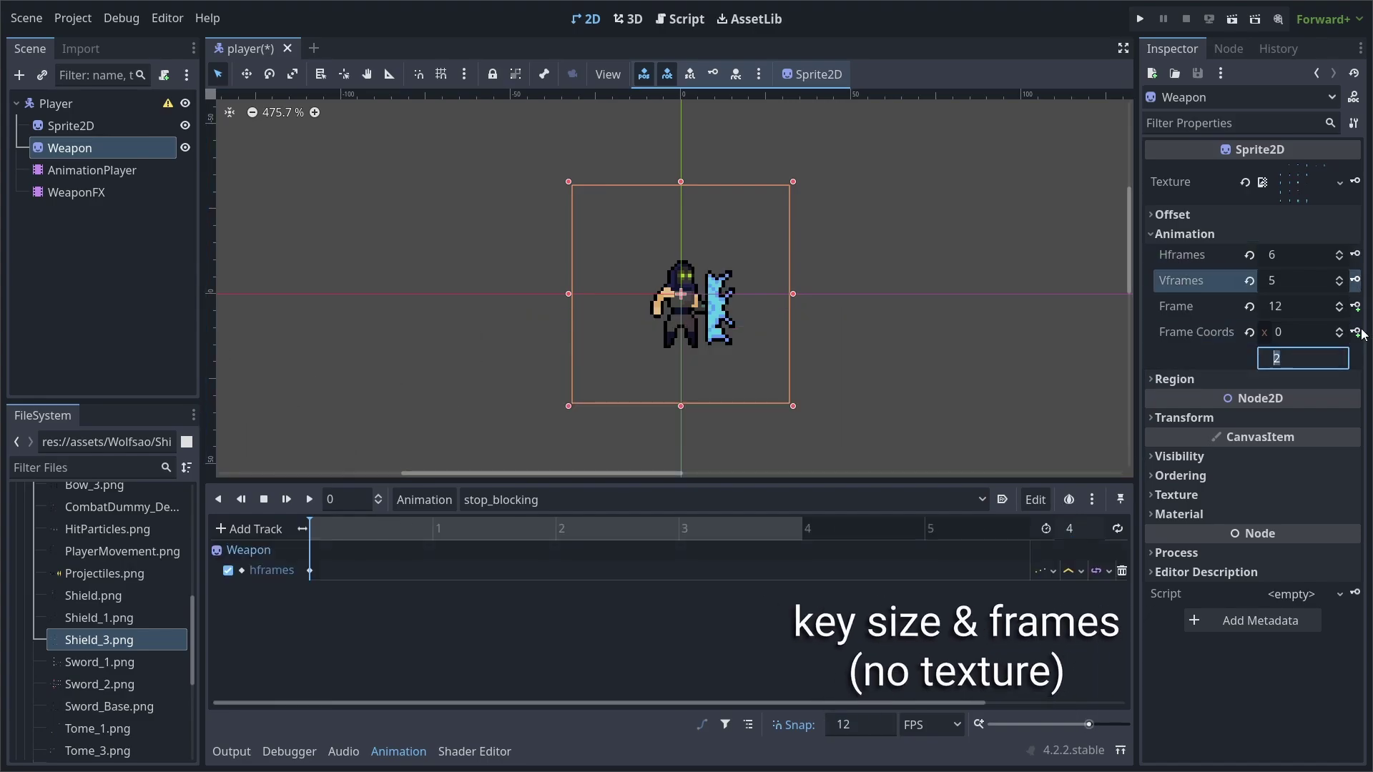
{"action": "left_click", "coordinate": [1355, 281]}
{"action": "key", "text": "Return"}
{"action": "left_click", "coordinate": [1355, 306]}
{"action": "key", "text": "Return"}
{"action": "left_click", "coordinate": [1355, 306]}
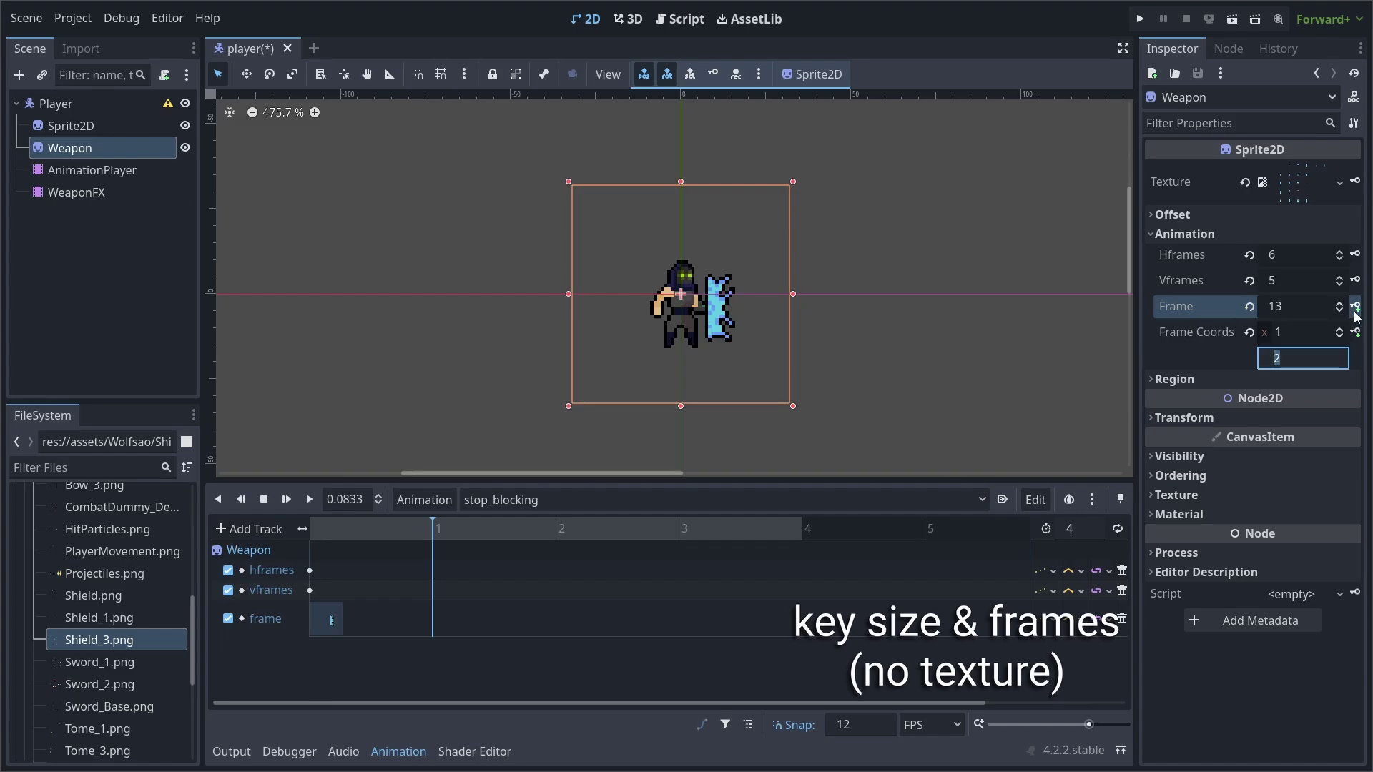
{"action": "left_click", "coordinate": [1355, 306]}
{"action": "left_click", "coordinate": [1355, 306]}
{"action": "left_click", "coordinate": [309, 499]}
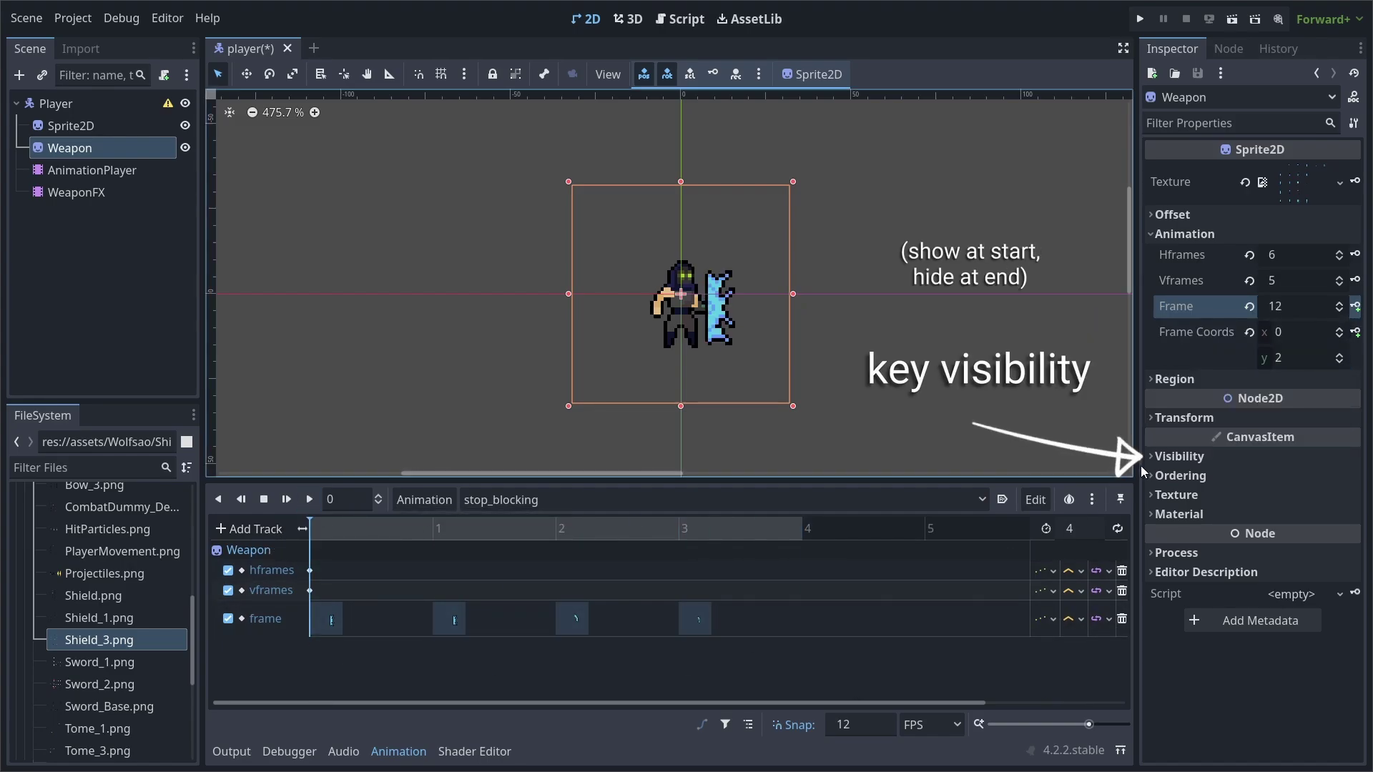
Key Weapon visible at the start and hidden at the end of stop_blocking
{"action": "left_click", "coordinate": [1179, 456]}
{"action": "left_click", "coordinate": [1346, 476]}
{"action": "key", "text": "Return"}
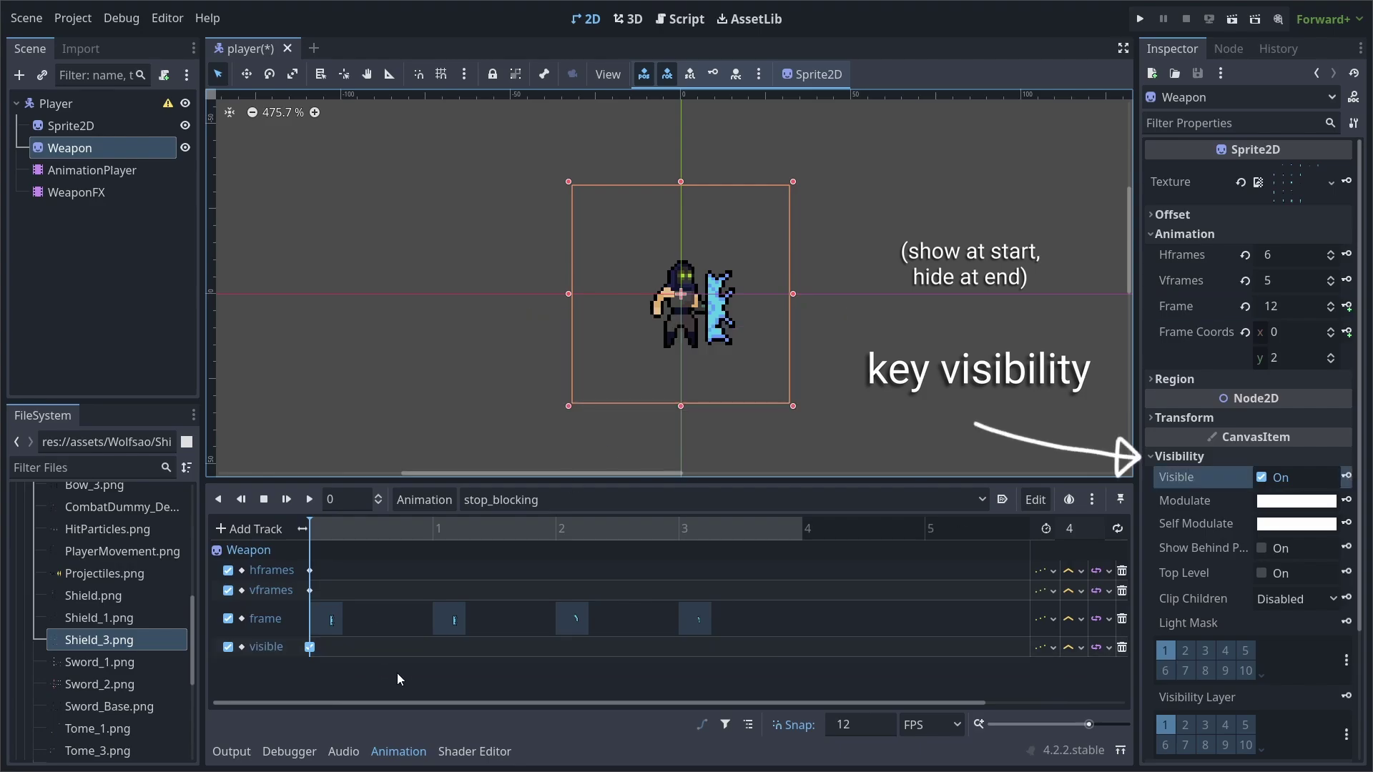
{"action": "left_click", "coordinate": [1284, 476]}
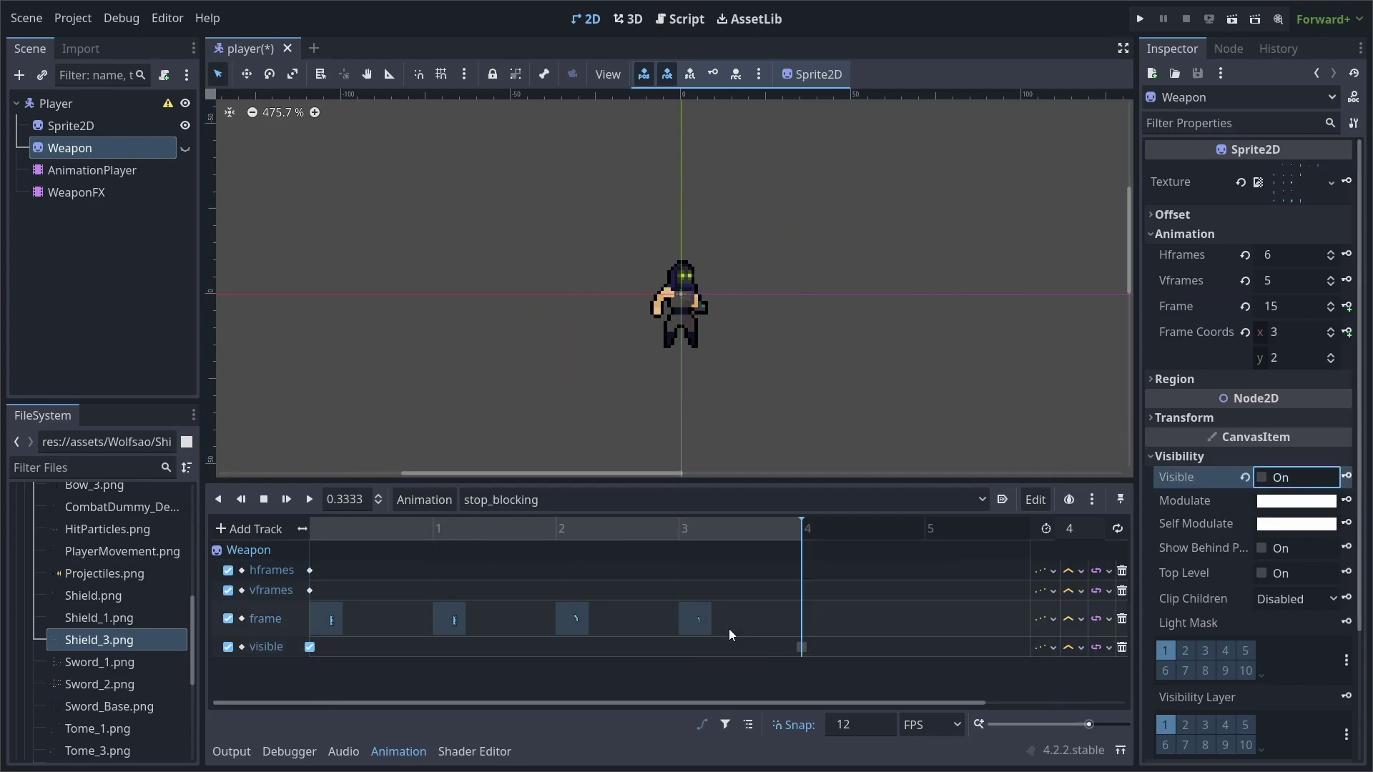
{"action": "left_click", "coordinate": [715, 499]}
Key Weapon visible at the start of start_blocking and hidden in RESET
{"action": "left_click", "coordinate": [543, 547]}
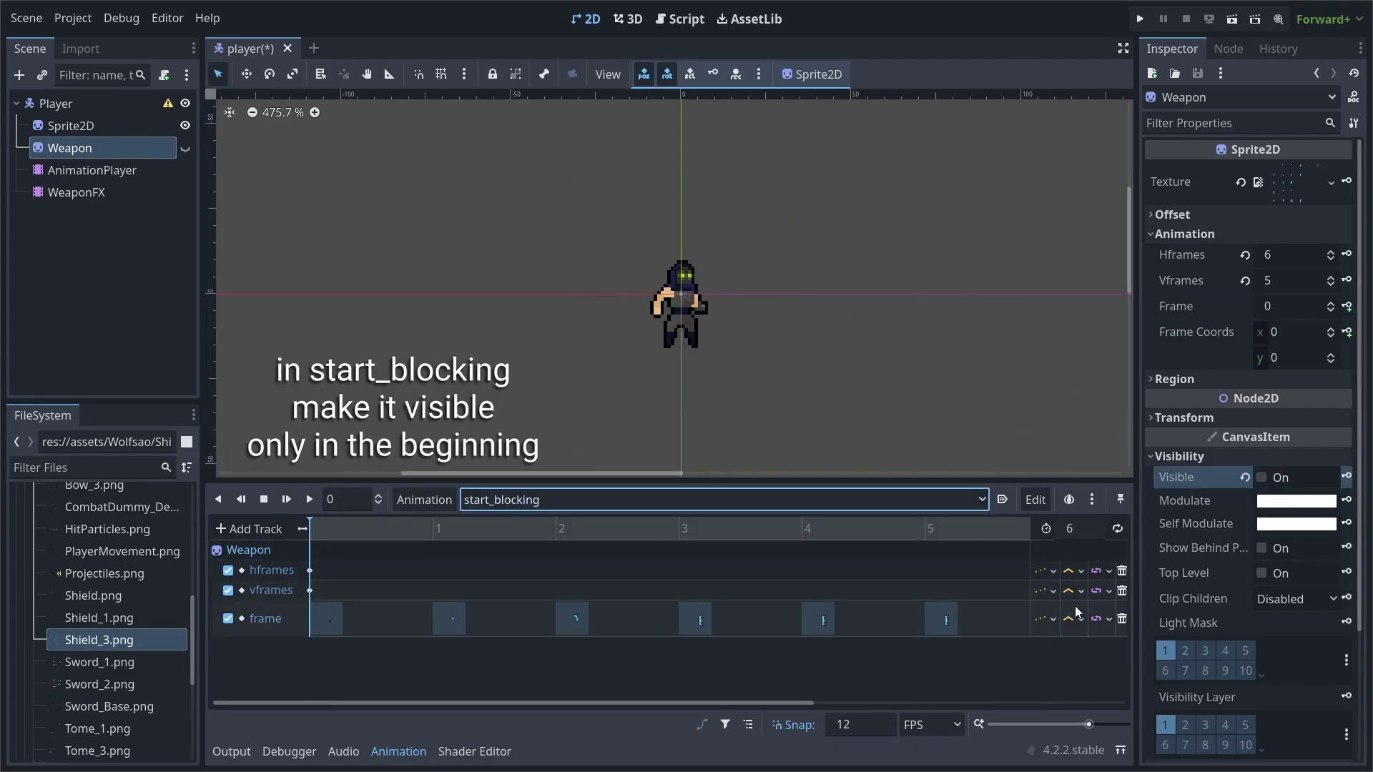
{"action": "left_click", "coordinate": [1261, 477]}
{"action": "left_click", "coordinate": [1346, 476]}
{"action": "left_click", "coordinate": [616, 429]}
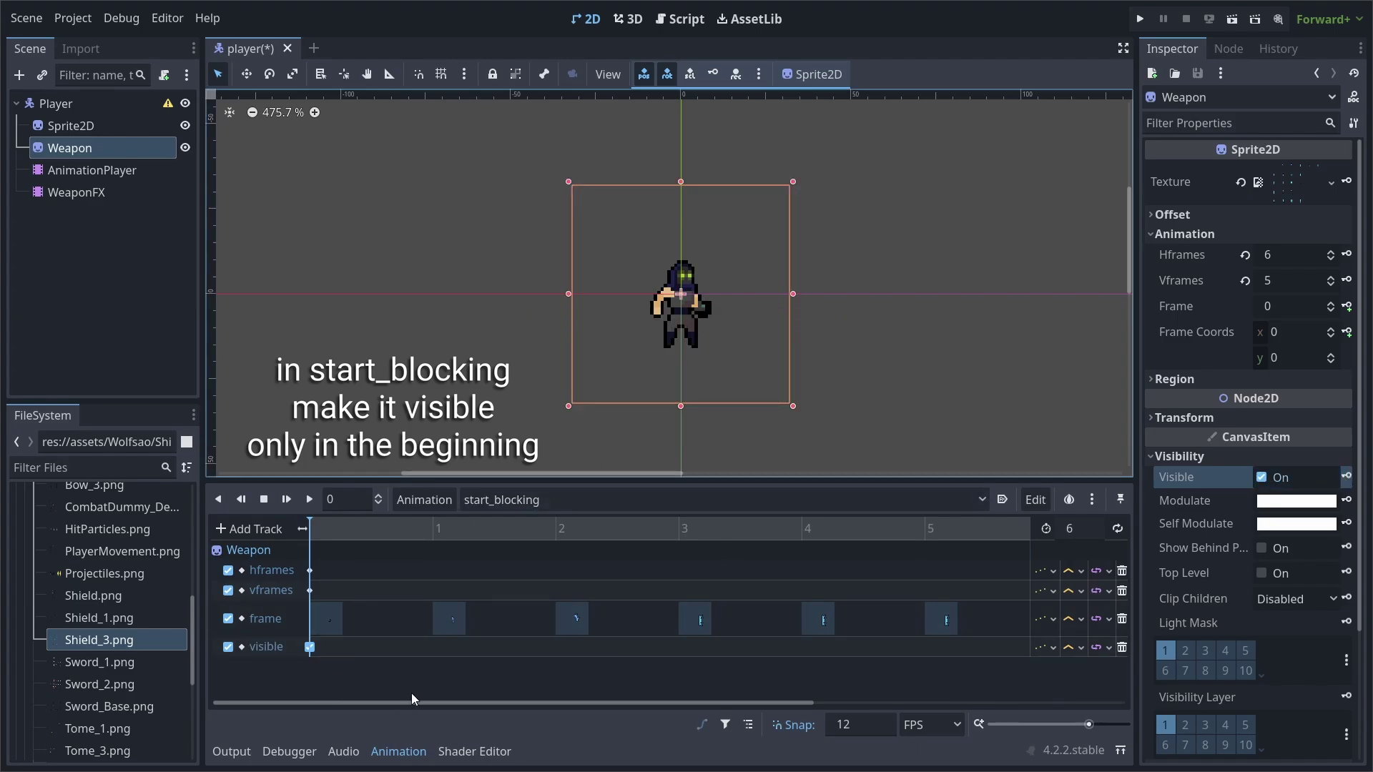
{"action": "left_click", "coordinate": [484, 500]}
{"action": "left_click", "coordinate": [500, 524]}
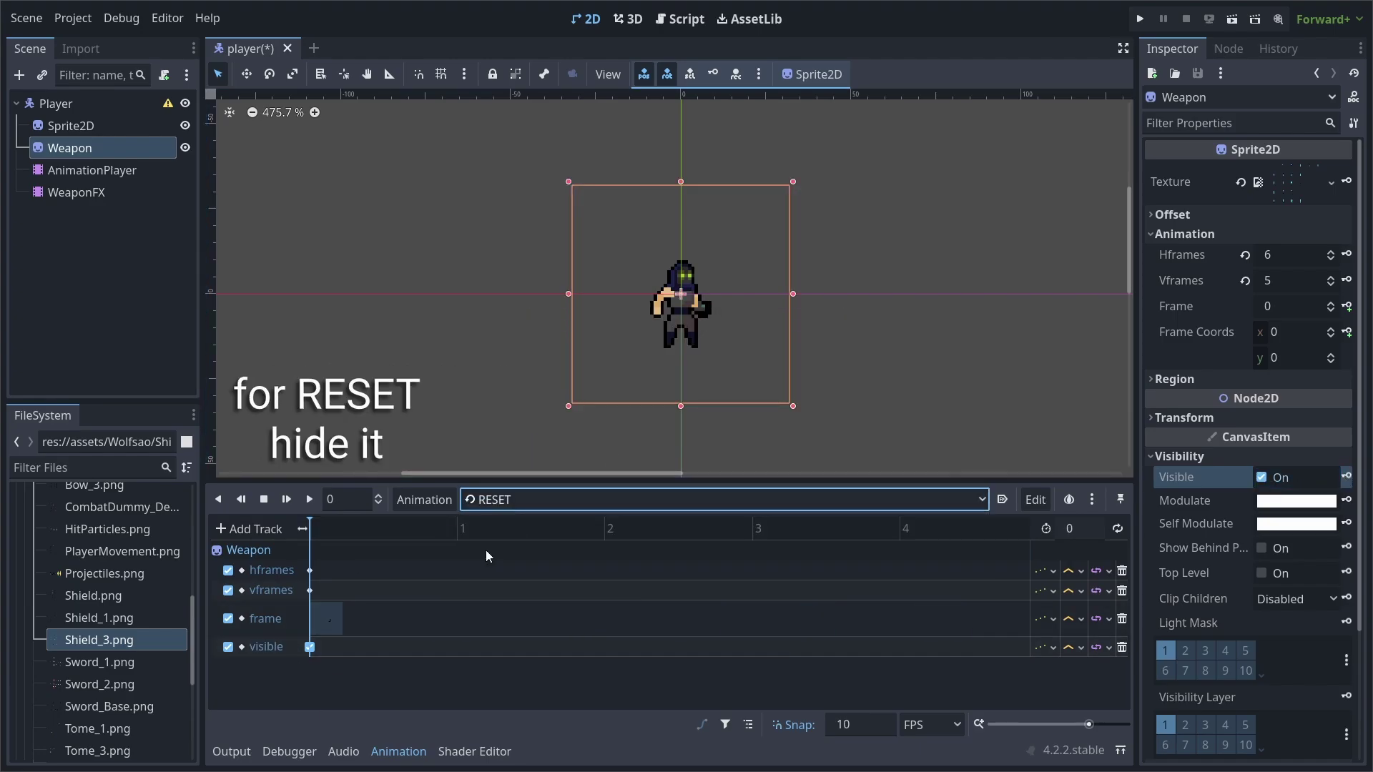
{"action": "left_click", "coordinate": [1261, 476]}
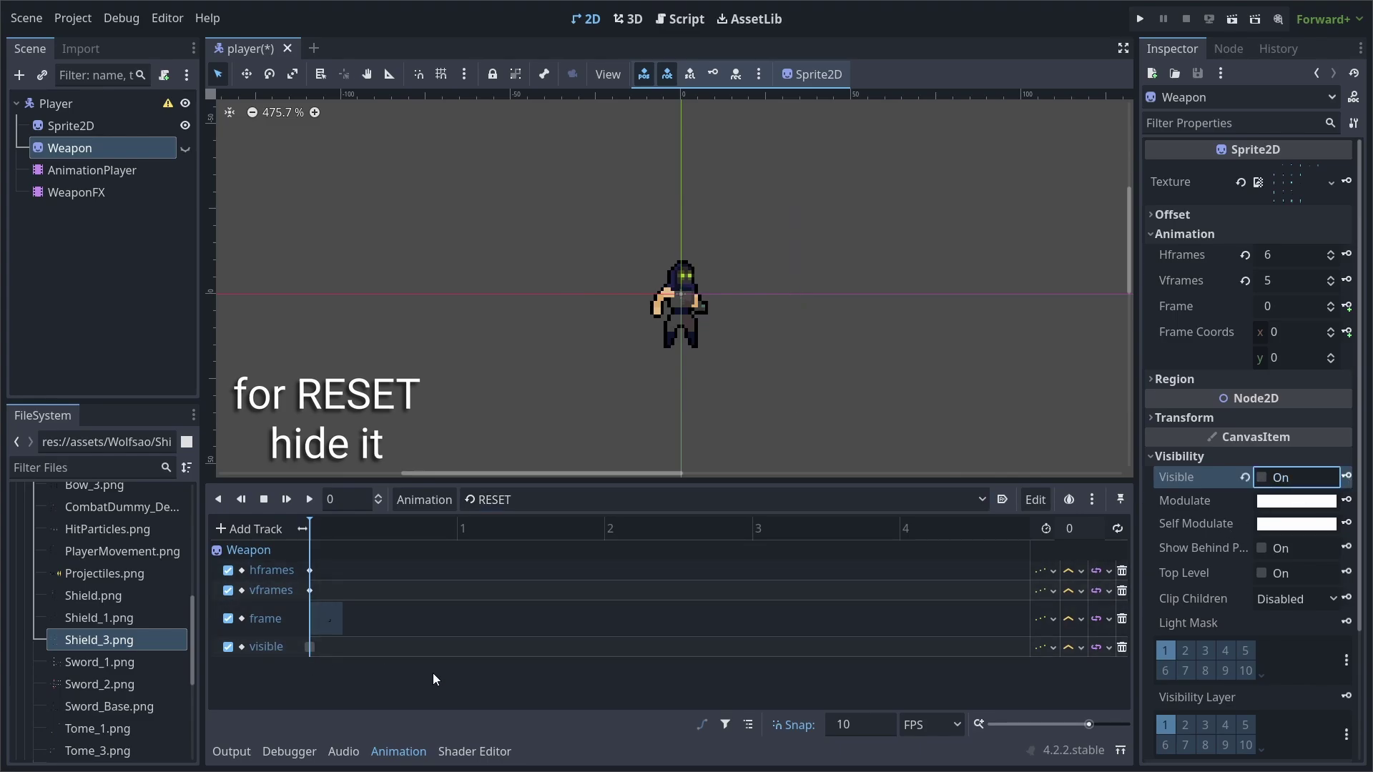
Switch back to stop_blocking and play it to check the shield
{"action": "left_click", "coordinate": [486, 499]}
{"action": "left_click", "coordinate": [503, 546]}
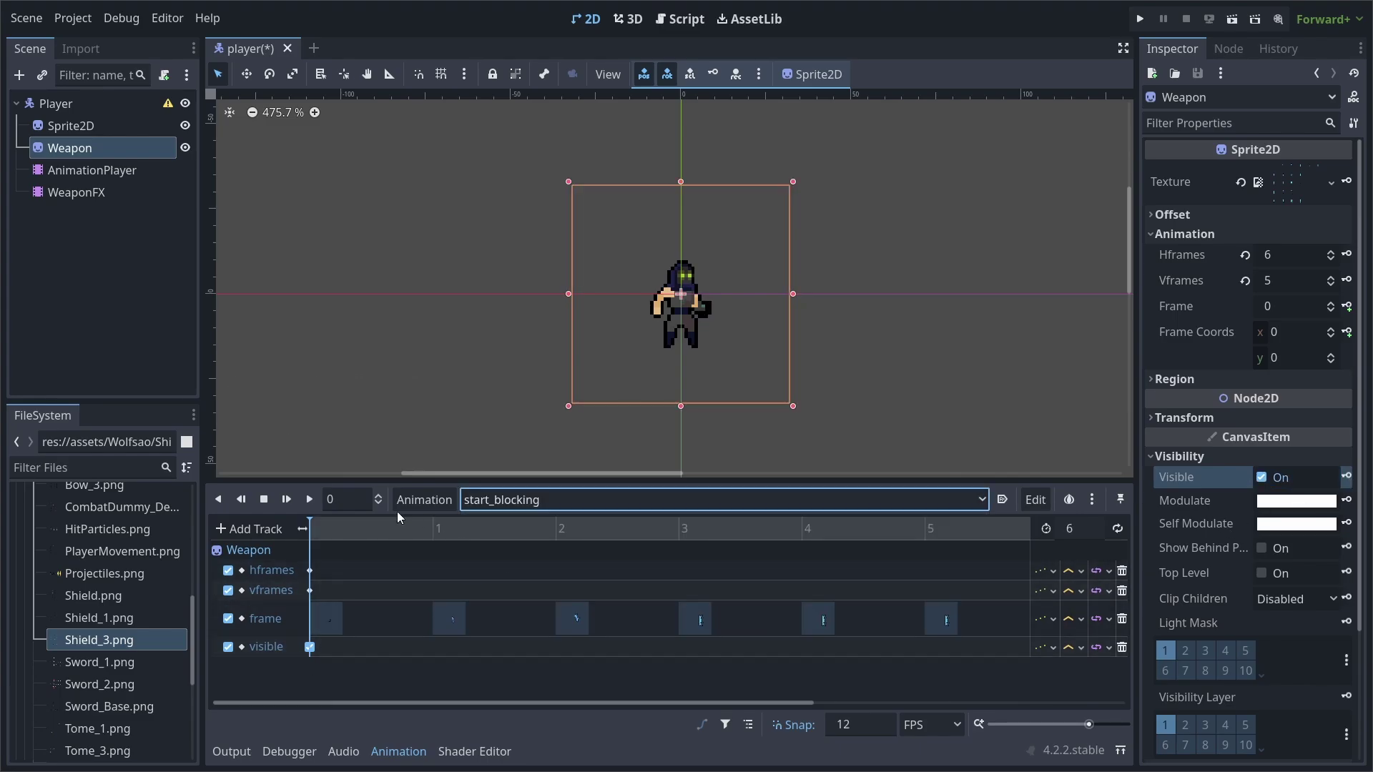
{"action": "left_click", "coordinate": [310, 500]}
{"action": "left_click", "coordinate": [477, 500]}
{"action": "left_click", "coordinate": [471, 568]}
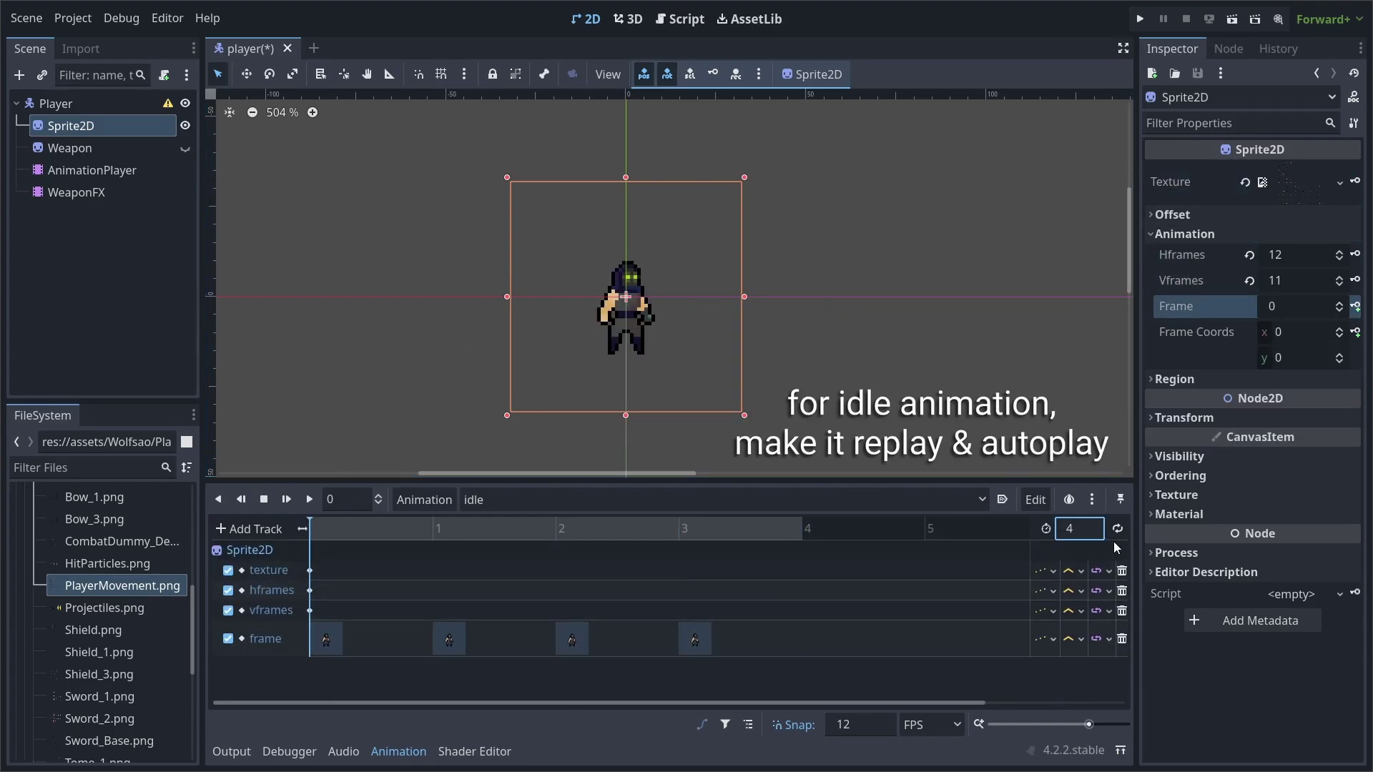
Turn on looping for the idle animation
{"action": "left_click", "coordinate": [1117, 530]}
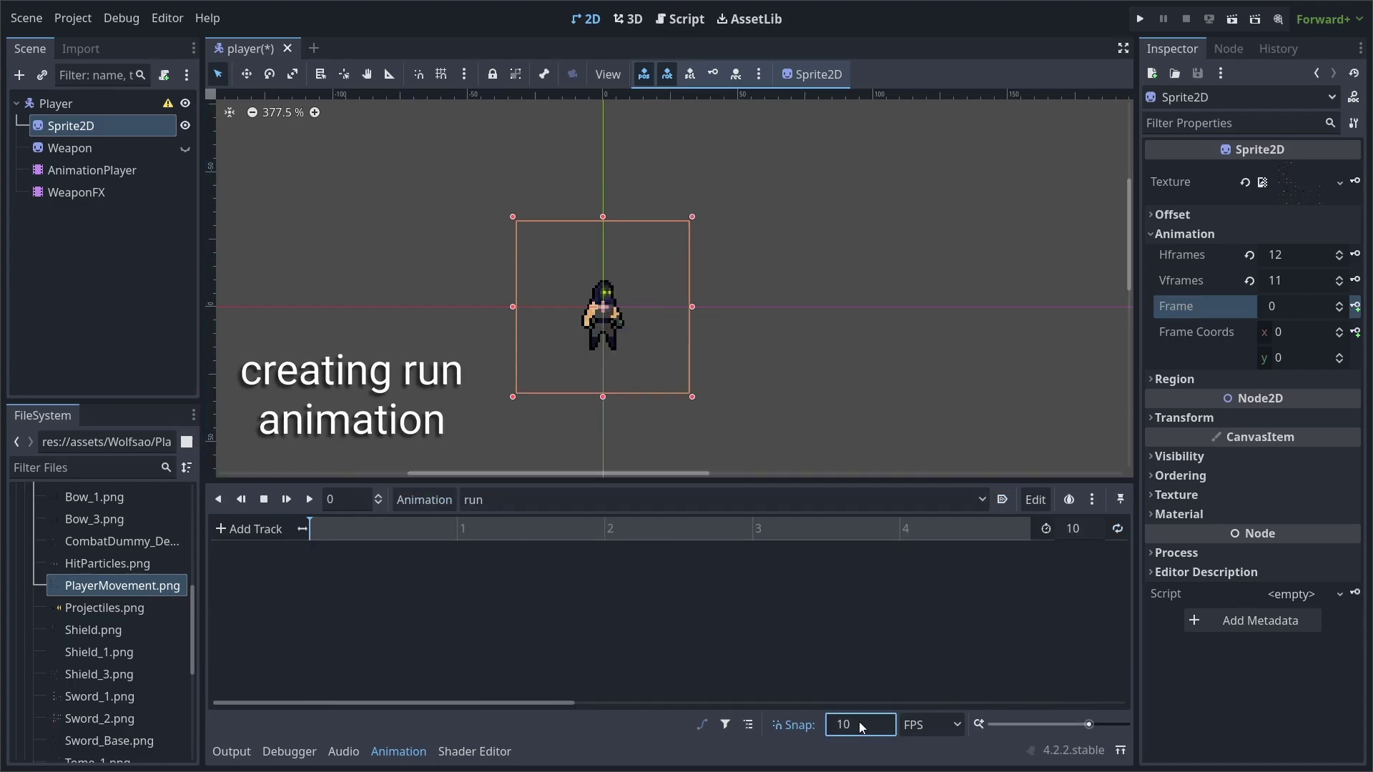
Key the texture, Hframes and Vframes tracks for run and preview it
{"action": "left_click", "coordinate": [1355, 182]}
{"action": "left_click", "coordinate": [625, 429]}
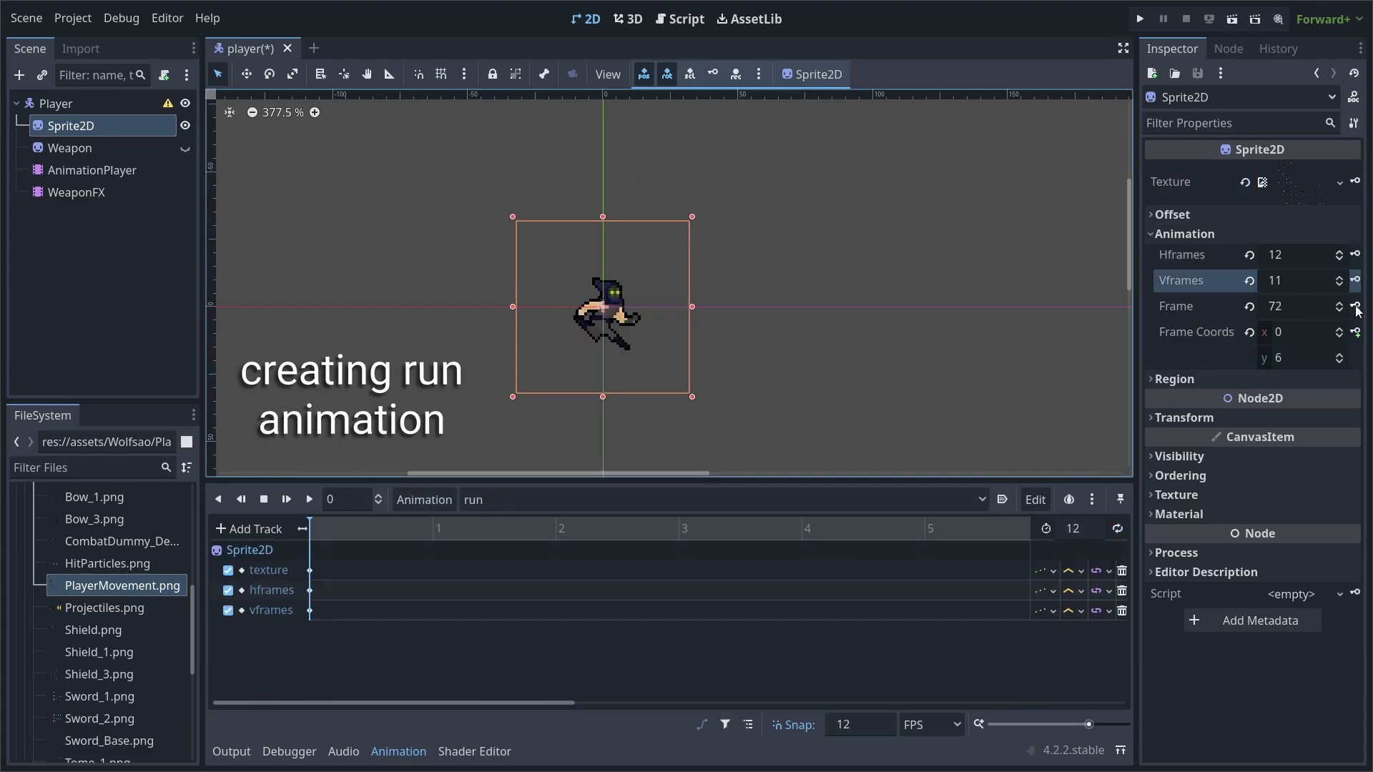
{"action": "left_click", "coordinate": [1355, 306]}
{"action": "left_click", "coordinate": [1355, 306]}
{"action": "left_click", "coordinate": [1355, 306]}
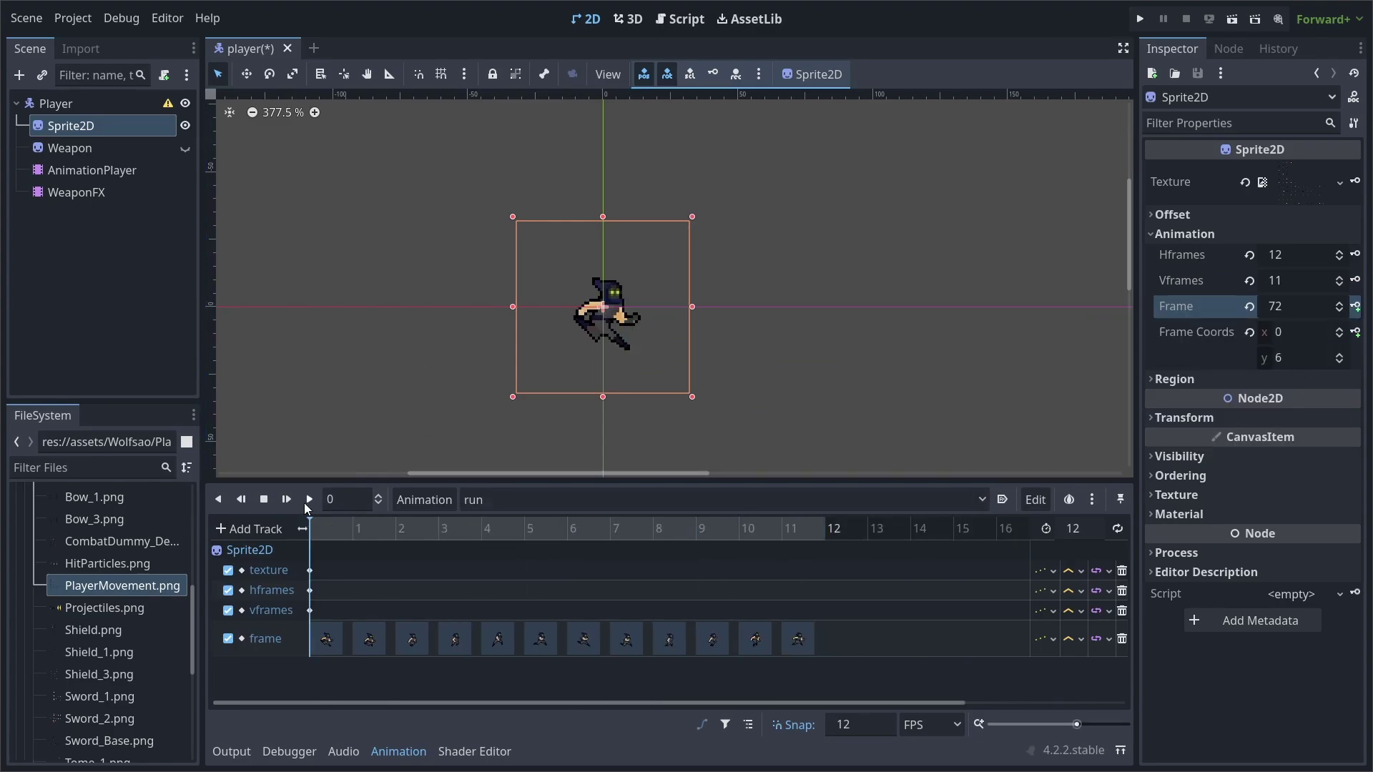
{"action": "left_click", "coordinate": [310, 499]}
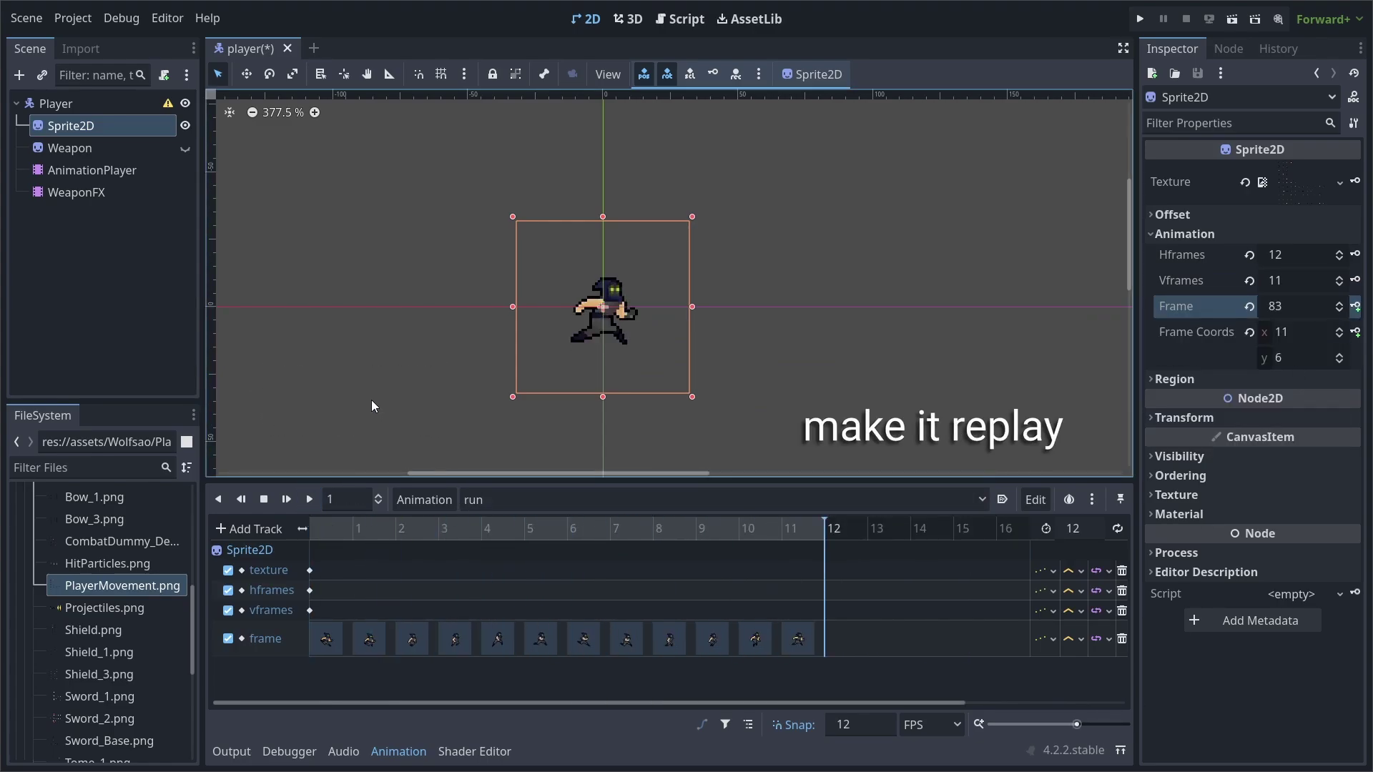
Make the run animation loop, replay it, and save the player scene
{"action": "left_click", "coordinate": [1118, 530]}
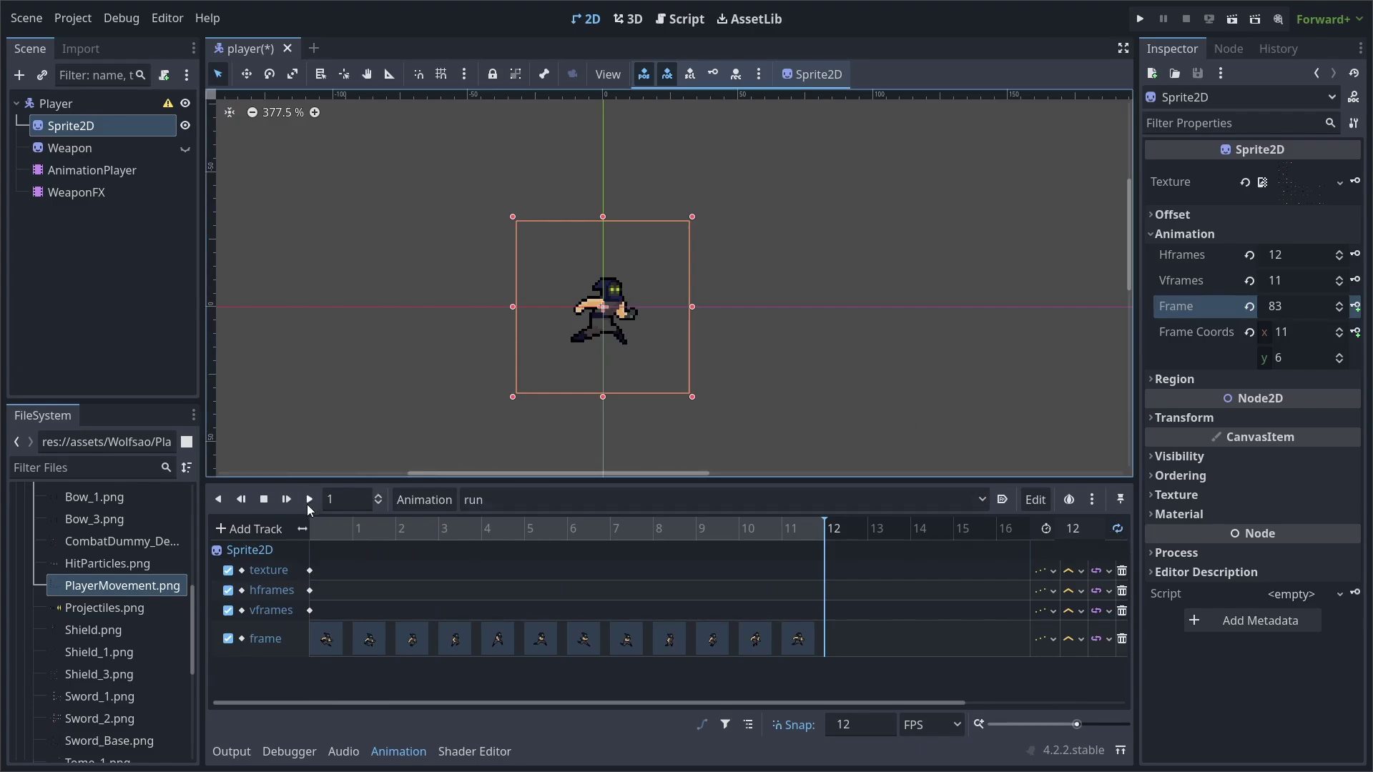
{"action": "left_click", "coordinate": [309, 500]}
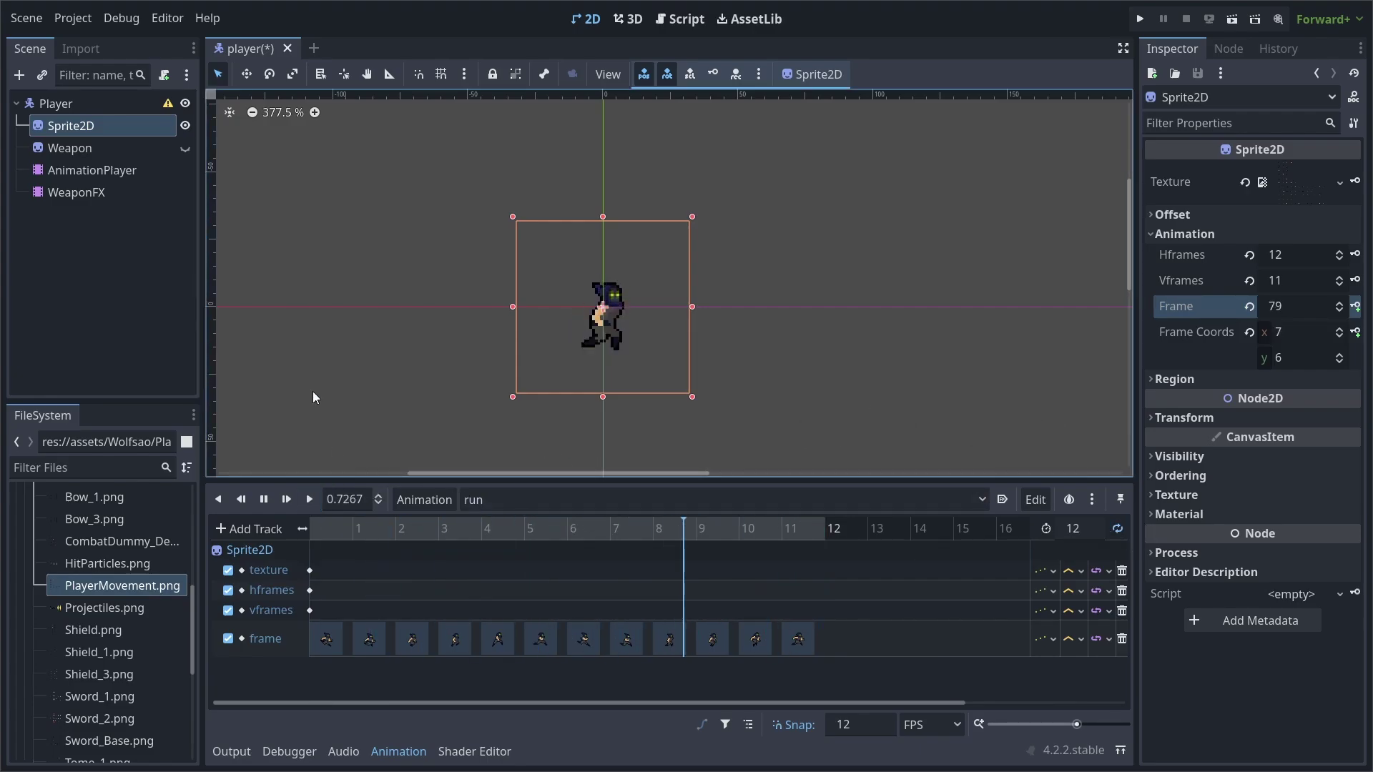
{"action": "key", "text": "ctrl+s"}
{"action": "left_click", "coordinate": [405, 747]}
Attach a new player.gd script to the Player node
{"action": "left_click", "coordinate": [97, 104]}
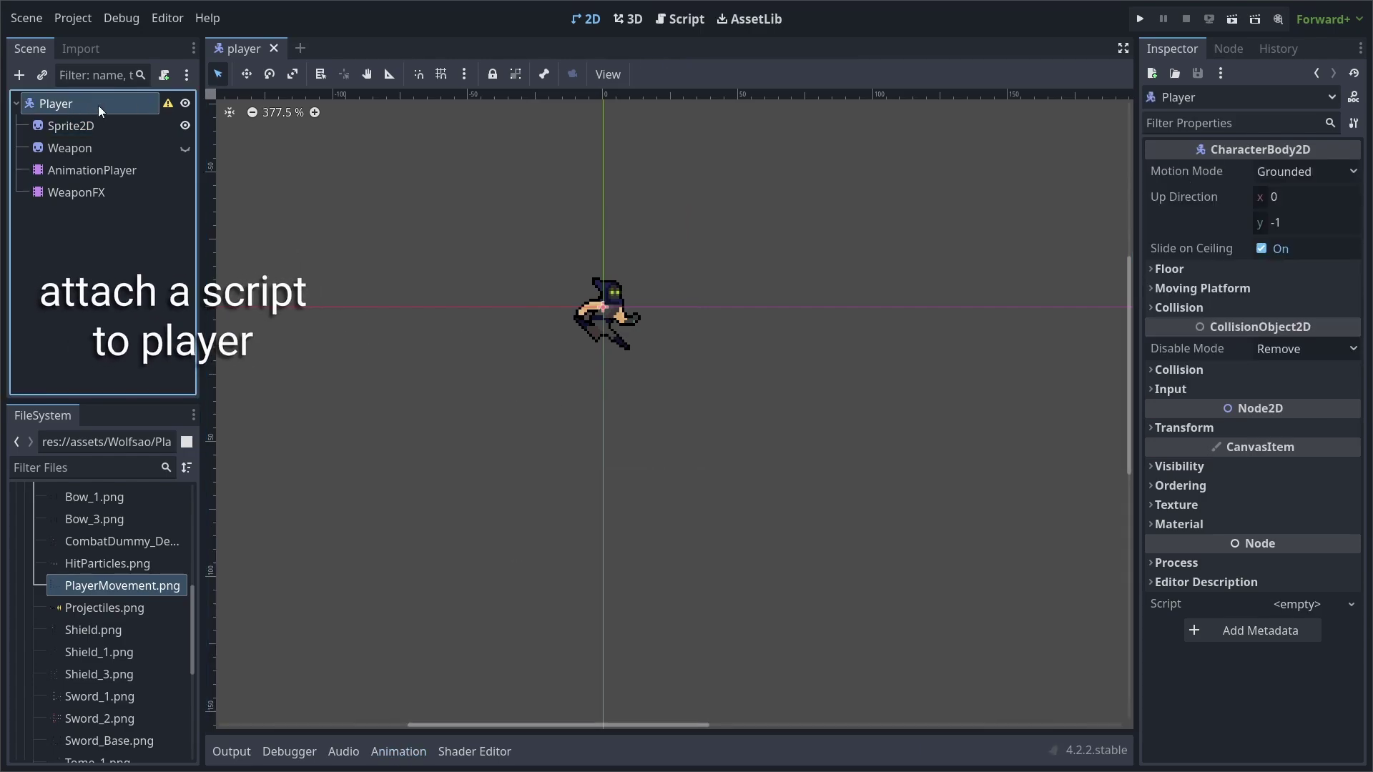
{"action": "left_click", "coordinate": [163, 75]}
{"action": "left_click", "coordinate": [624, 549]}
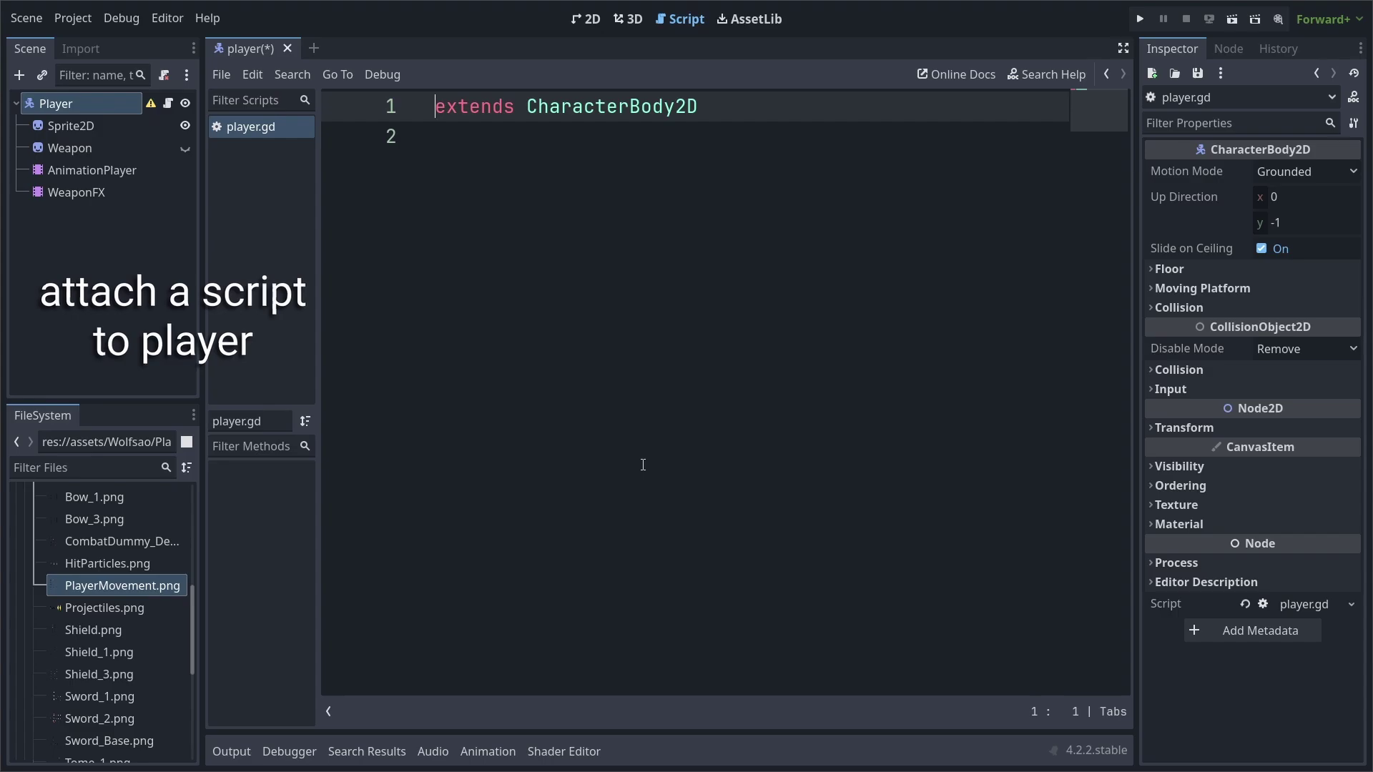
Add onready references to AnimationPlayer and WeaponFX, shortened to animation and weapon
{"action": "left_click", "coordinate": [123, 193]}
{"action": "left_click", "coordinate": [123, 170], "text": "ctrl"}
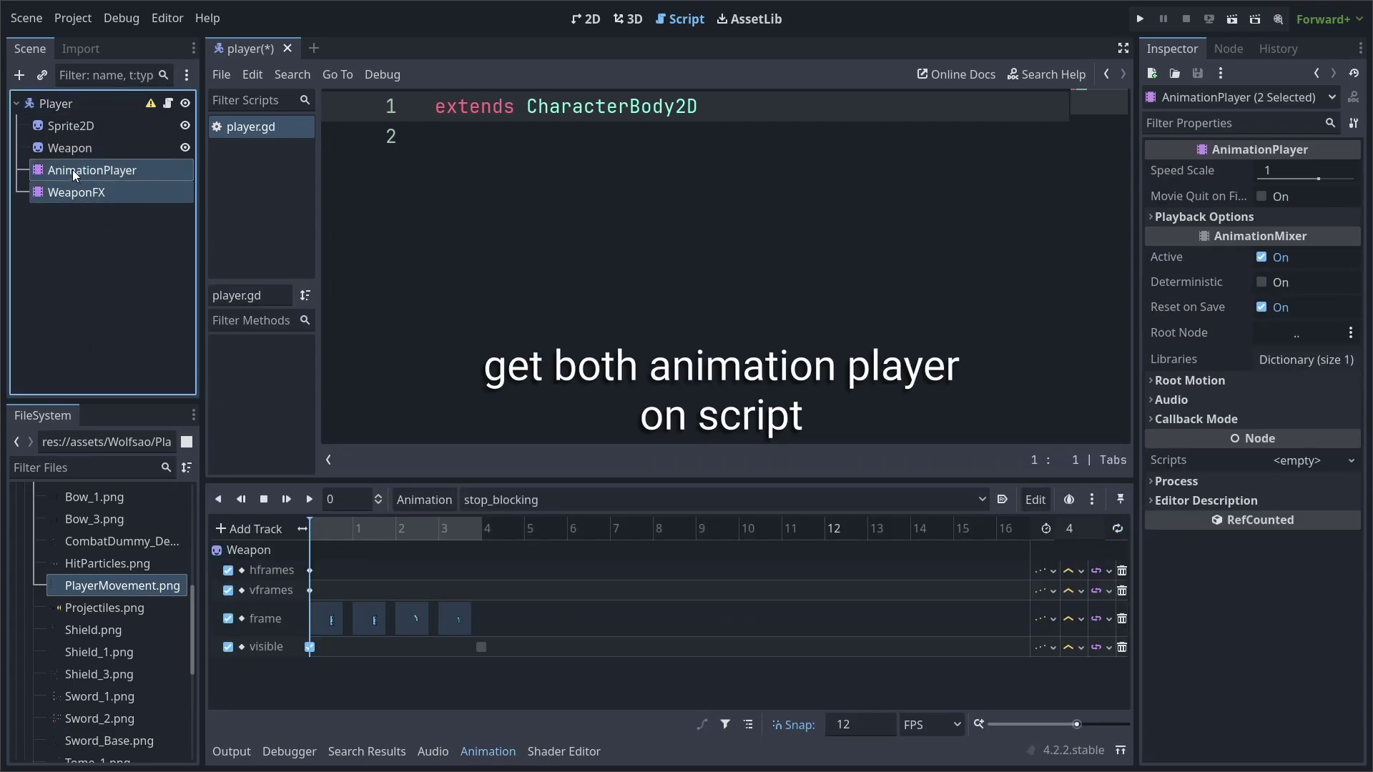
{"action": "left_click_drag", "start_coordinate": [72, 169], "coordinate": [567, 167], "text": "ctrl"}
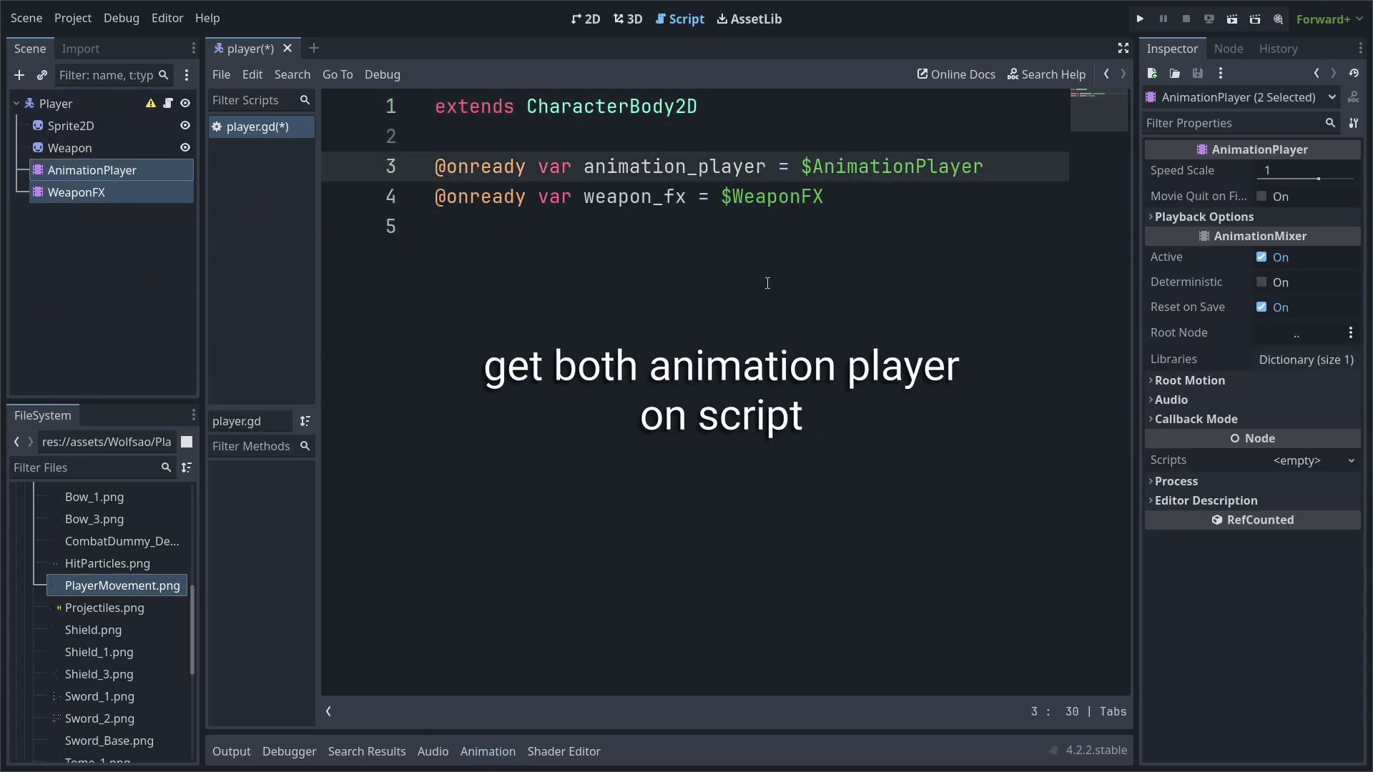
{"action": "key", "text": "Down"}
{"action": "key", "text": "BackSpace"}
{"action": "key", "text": "BackSpace"}
{"action": "key", "text": "BackSpace"}
{"action": "key", "text": "End"}
{"action": "key", "text": "Return"}
{"action": "key", "text": "Return"}
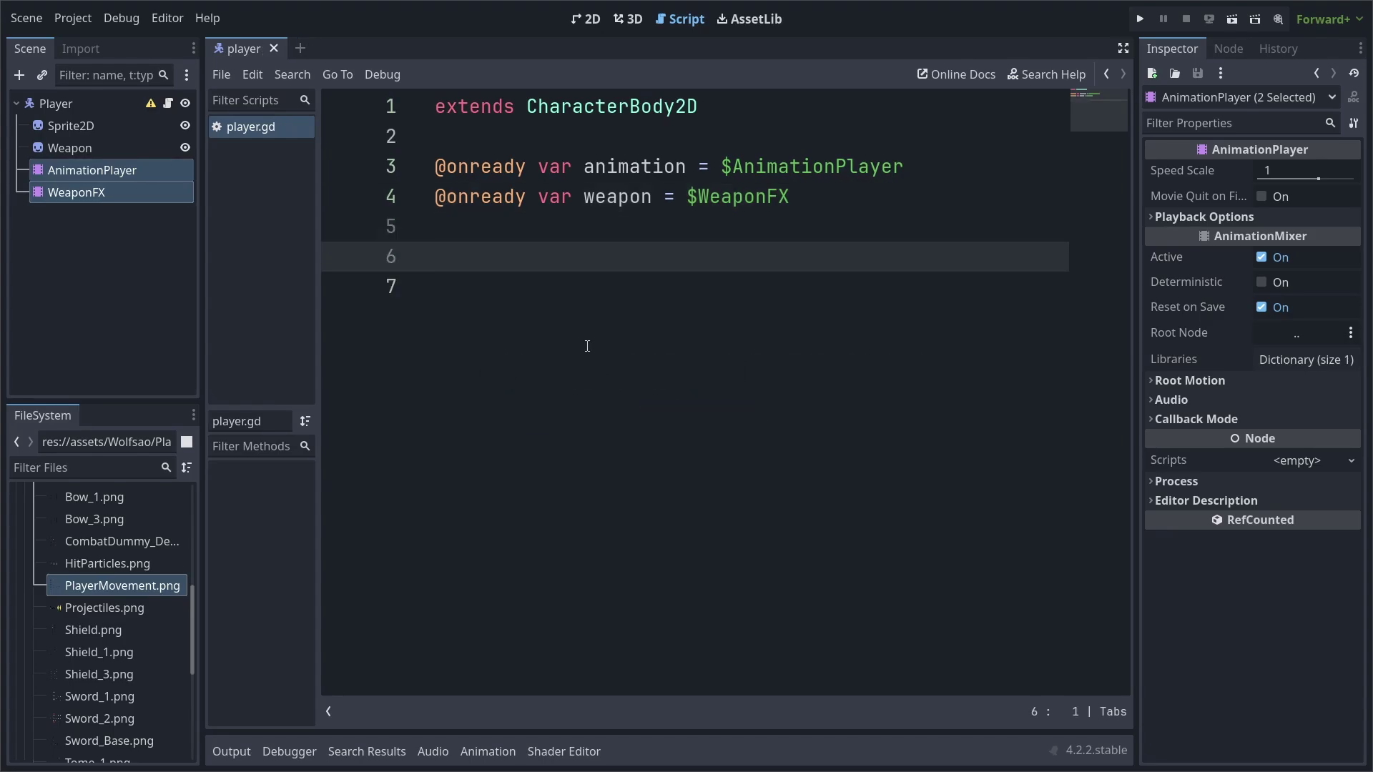
{"action": "left_click", "coordinate": [1123, 48]}
Add speed 75, a can_move setter, and _physics_process movement using Input.get_vector
{"action": "type", "text": "var speed : float = 75"}
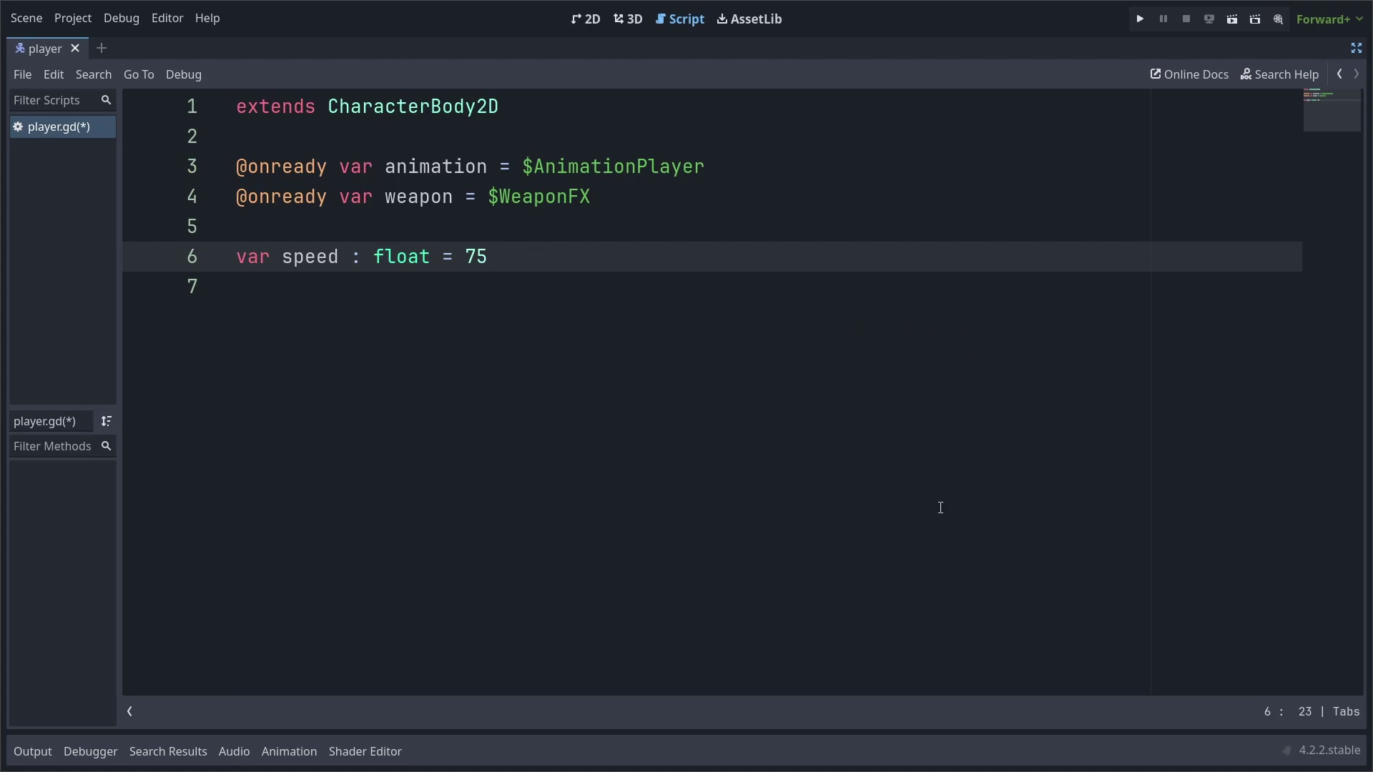
{"action": "type", "text": " var can_move : bool = true: \tset(value): \t\tcan_move = value \t\tif value == false: \t\t\tspeed = 0 \t\telse: \t\t\tspeed = 75"}
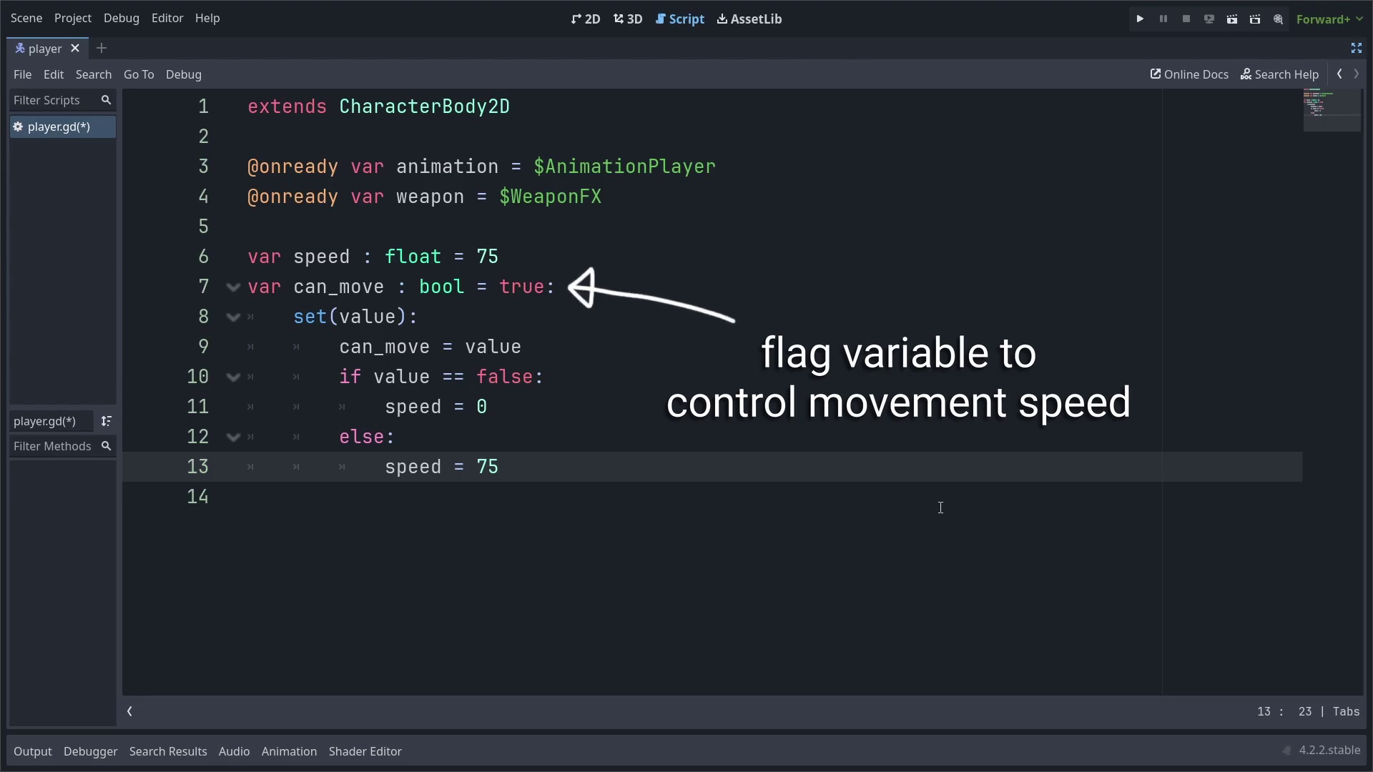
{"action": "key", "text": "Return"}
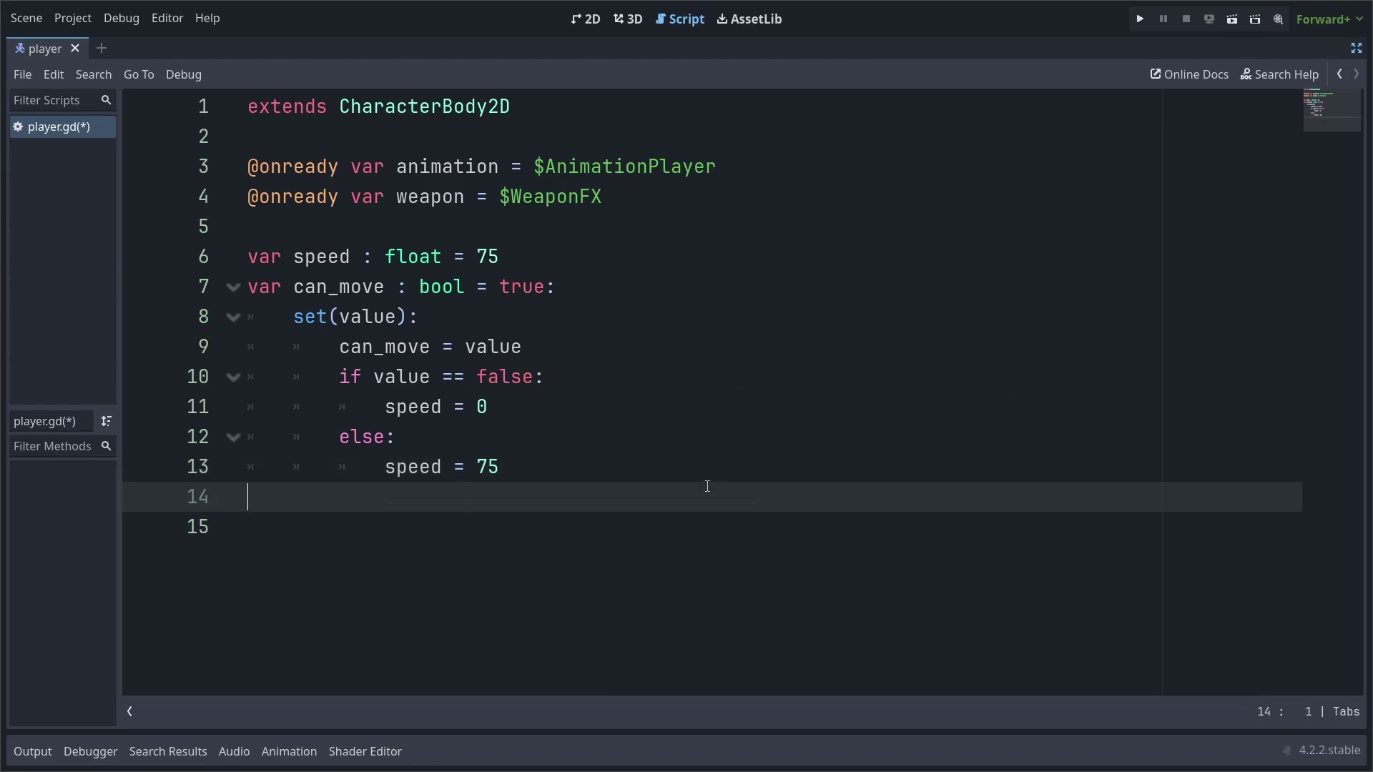
{"action": "type", "text": "func _physics_process(delta): \tvelocity = Input.get_vector(\"ui_left\",\"ui_right\",\"ui_up\",\"ui_down\") * speed \tmove_and_slide()"}
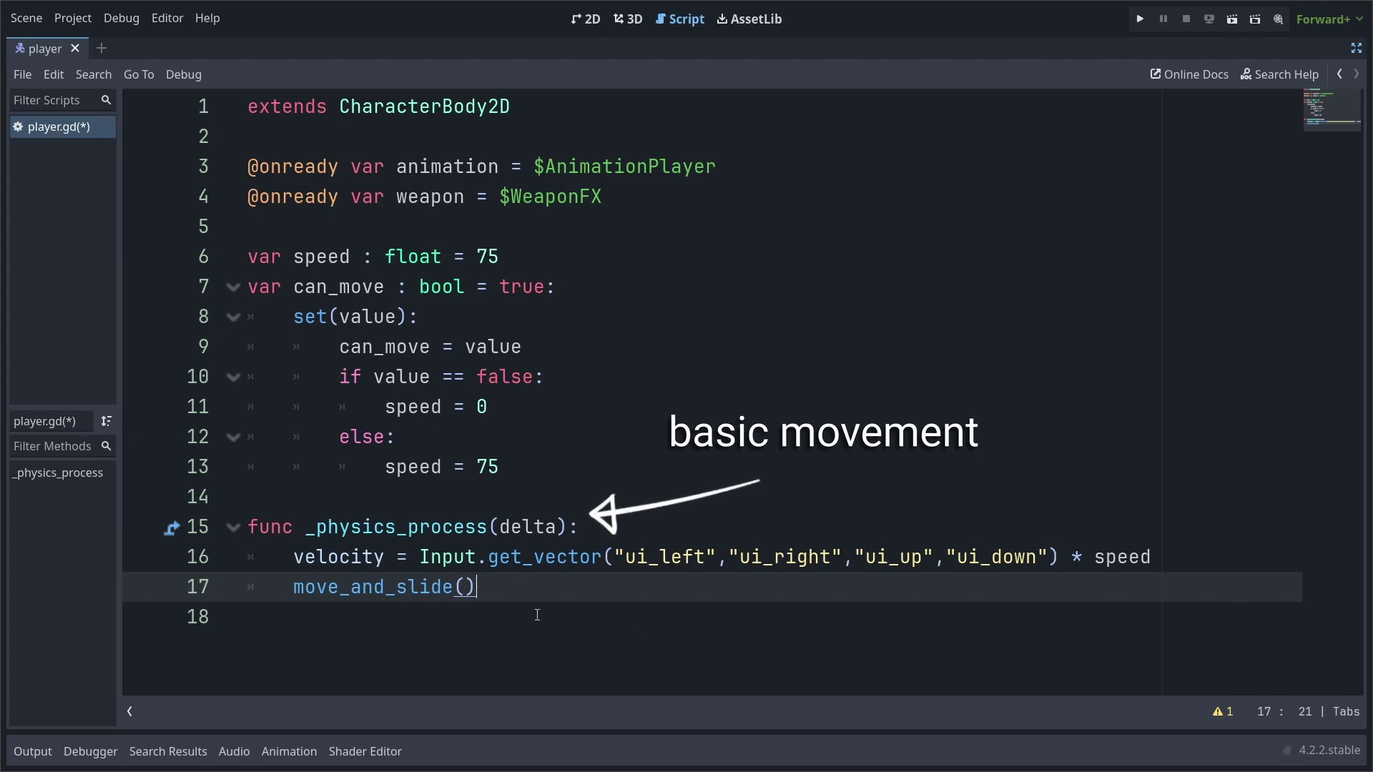
Save player.gd and bind the A, D, W and S keys to ui_left, ui_right, ui_up and ui_down
{"action": "key", "text": "ctrl+s"}
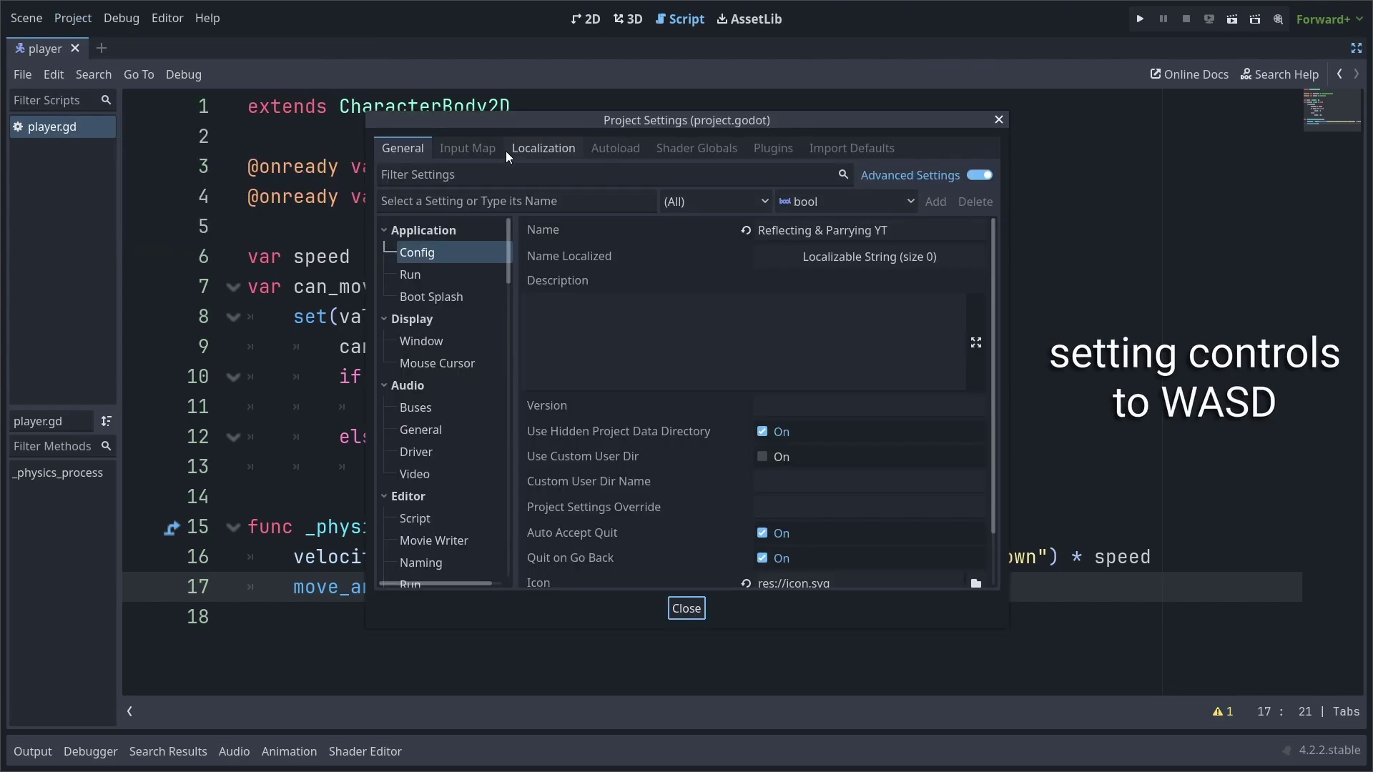
{"action": "left_click", "coordinate": [466, 148]}
{"action": "left_click", "coordinate": [959, 409]}
{"action": "key", "text": "a"}
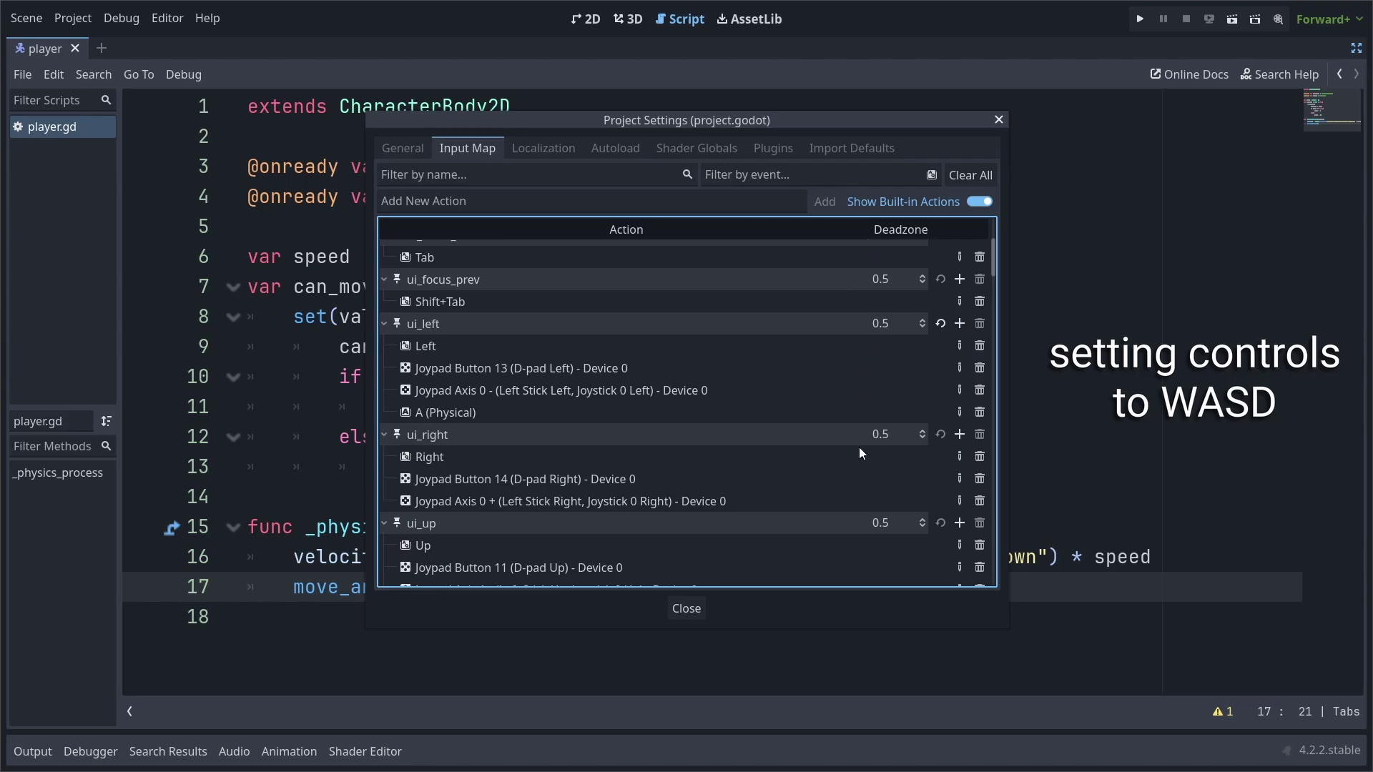
{"action": "left_click", "coordinate": [959, 432]}
{"action": "key", "text": "d"}
{"action": "key", "text": "Return"}
{"action": "left_click", "coordinate": [959, 459]}
{"action": "key", "text": "w"}
{"action": "key", "text": "Return"}
{"action": "left_click", "coordinate": [960, 569]}
{"action": "key", "text": "s"}
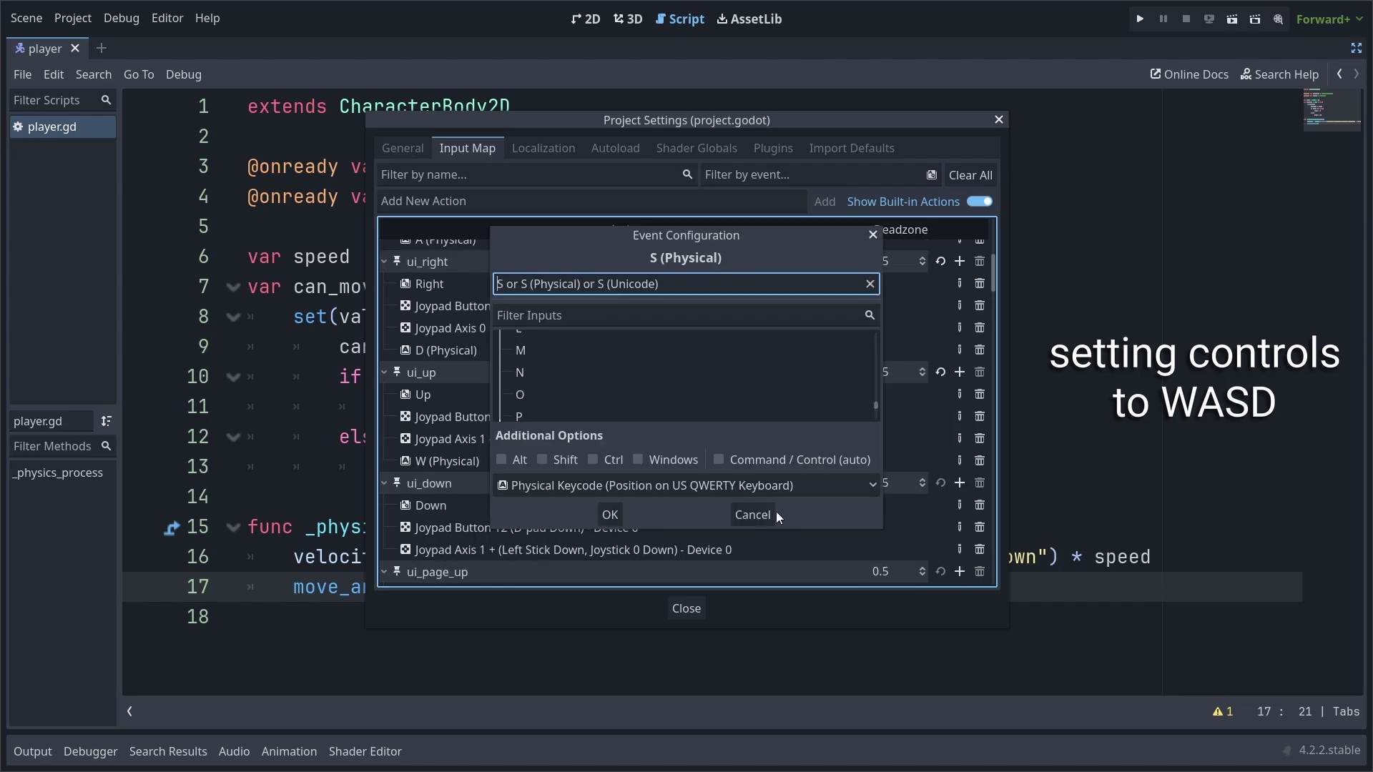
{"action": "key", "text": "Return"}
Below move_and_slide(), add a can_move block playing "idle" at zero velocity, otherwise "run"
{"action": "left_click", "coordinate": [686, 609]}
{"action": "key", "text": "Return"}
{"action": "key", "text": "Return"}
{"action": "type", "text": "if can_move: if velocity == Vector2.ZERO: animation.play(\"idle\") else: animation.play(\"run\")"}
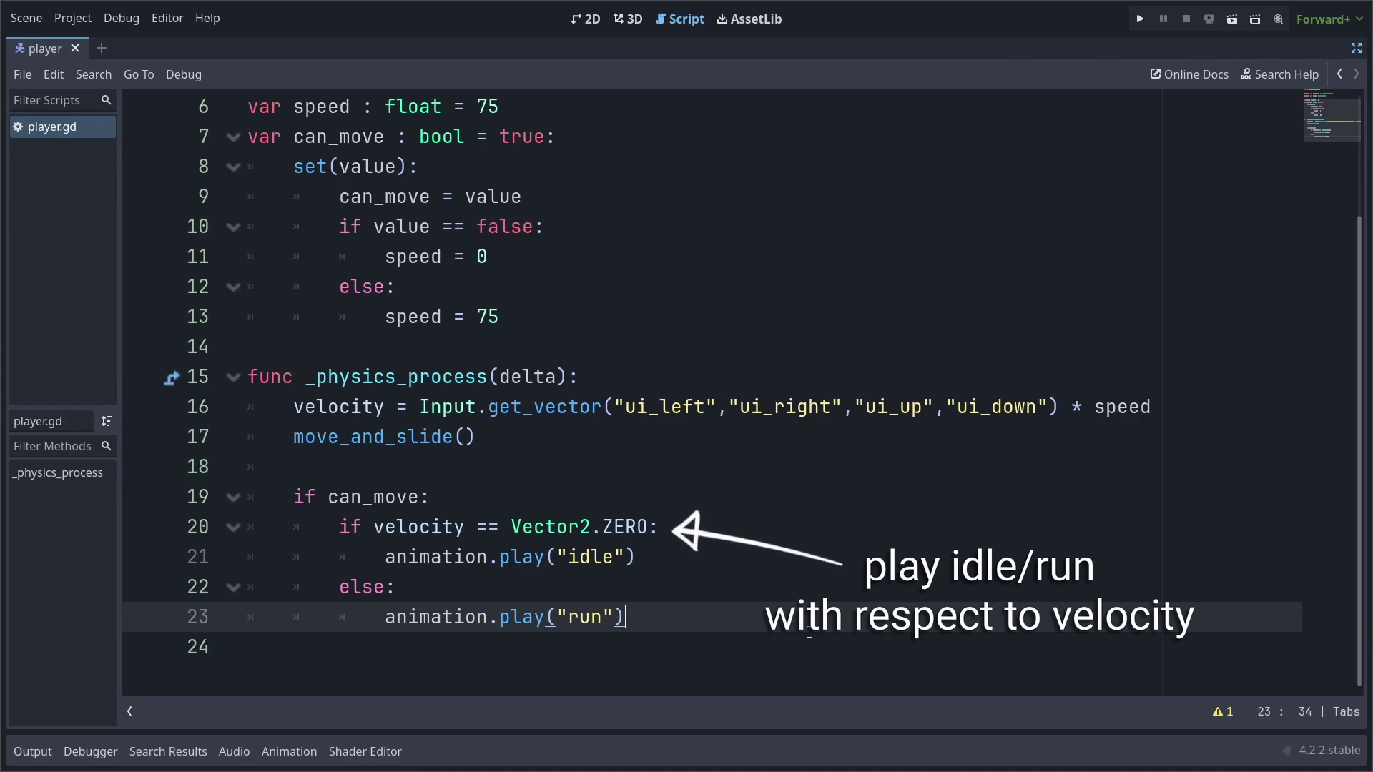
Add the velocity.x < 0 / > 0 branches setting $Sprite2D and $Weapon flip_h, then save
{"action": "key", "text": "Return"}
{"action": "key", "text": "Return"}
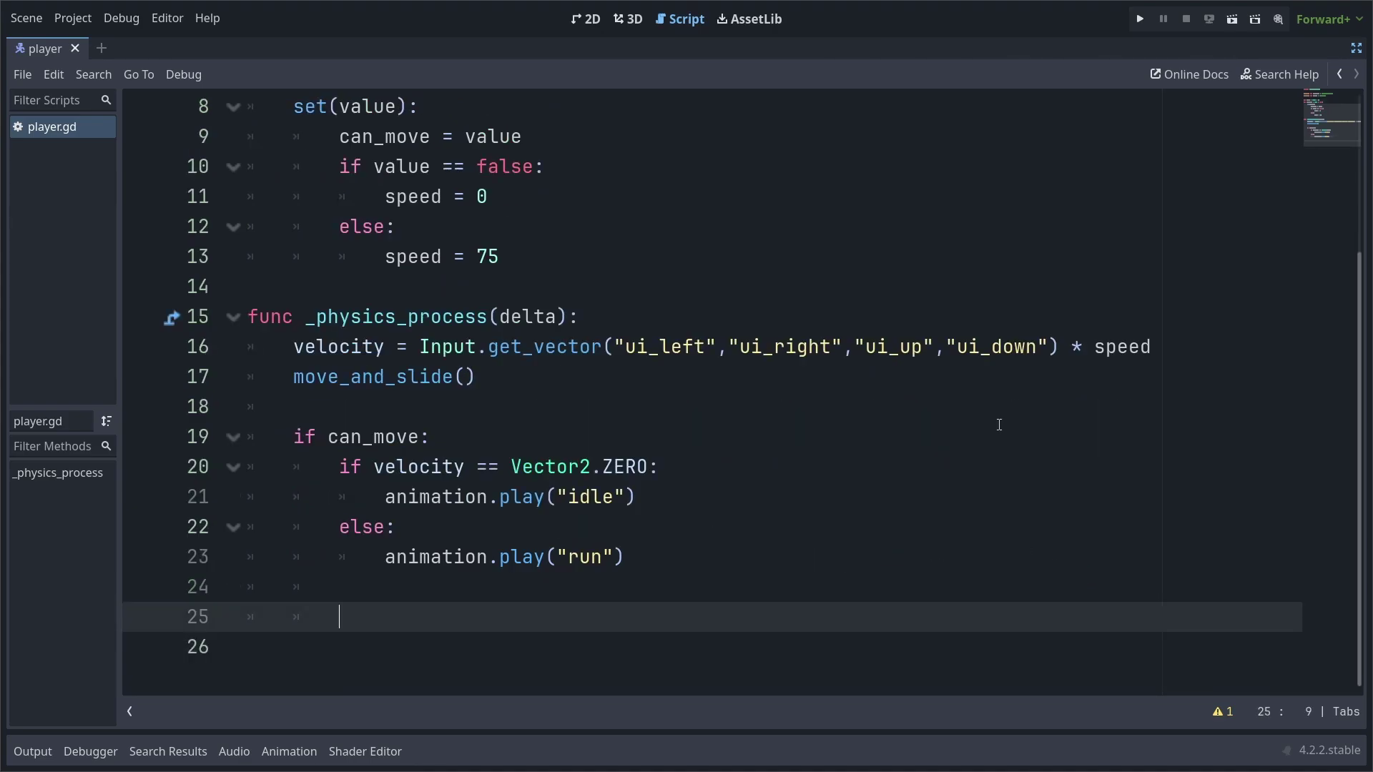
{"action": "type", "text": "if velocity.x < 0: $Sprite2D.flip_h = true $Weapon.flip_h = true elif velocity.x > 0: $Sprite2D.flip_h = false $Weapon.flip_h = false"}
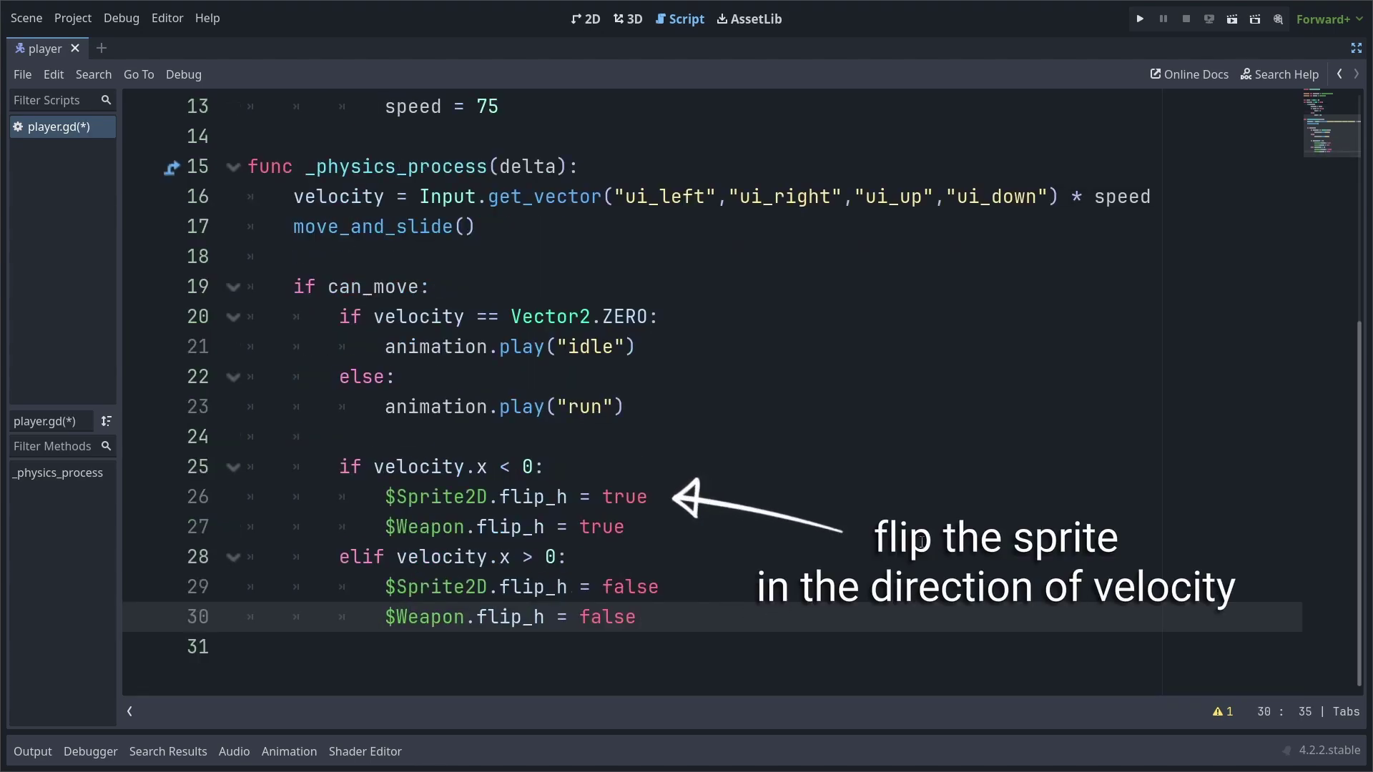
{"action": "key", "text": "ctrl+s"}
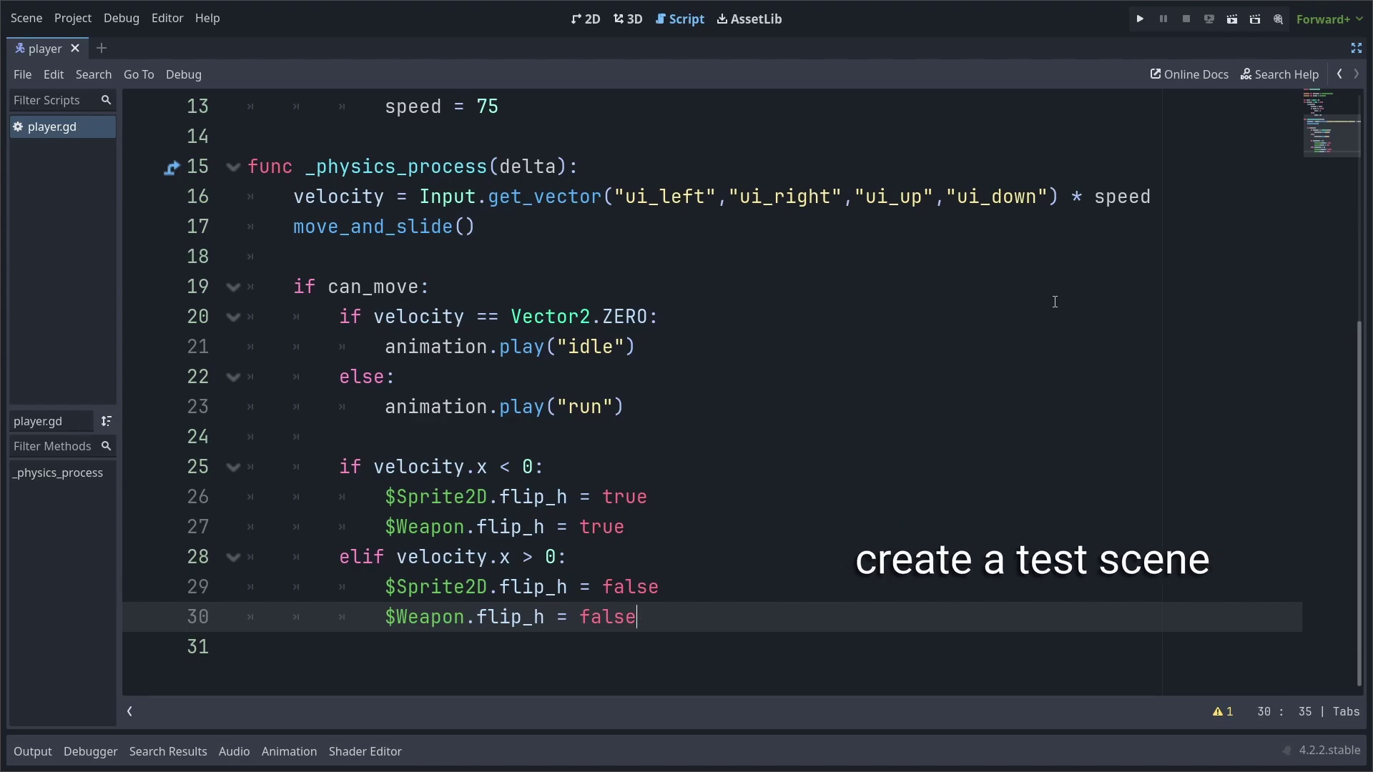
{"action": "left_click", "coordinate": [1345, 63]}
Create a new scene with a 2D root node named TestScene
{"action": "left_click", "coordinate": [298, 47]}
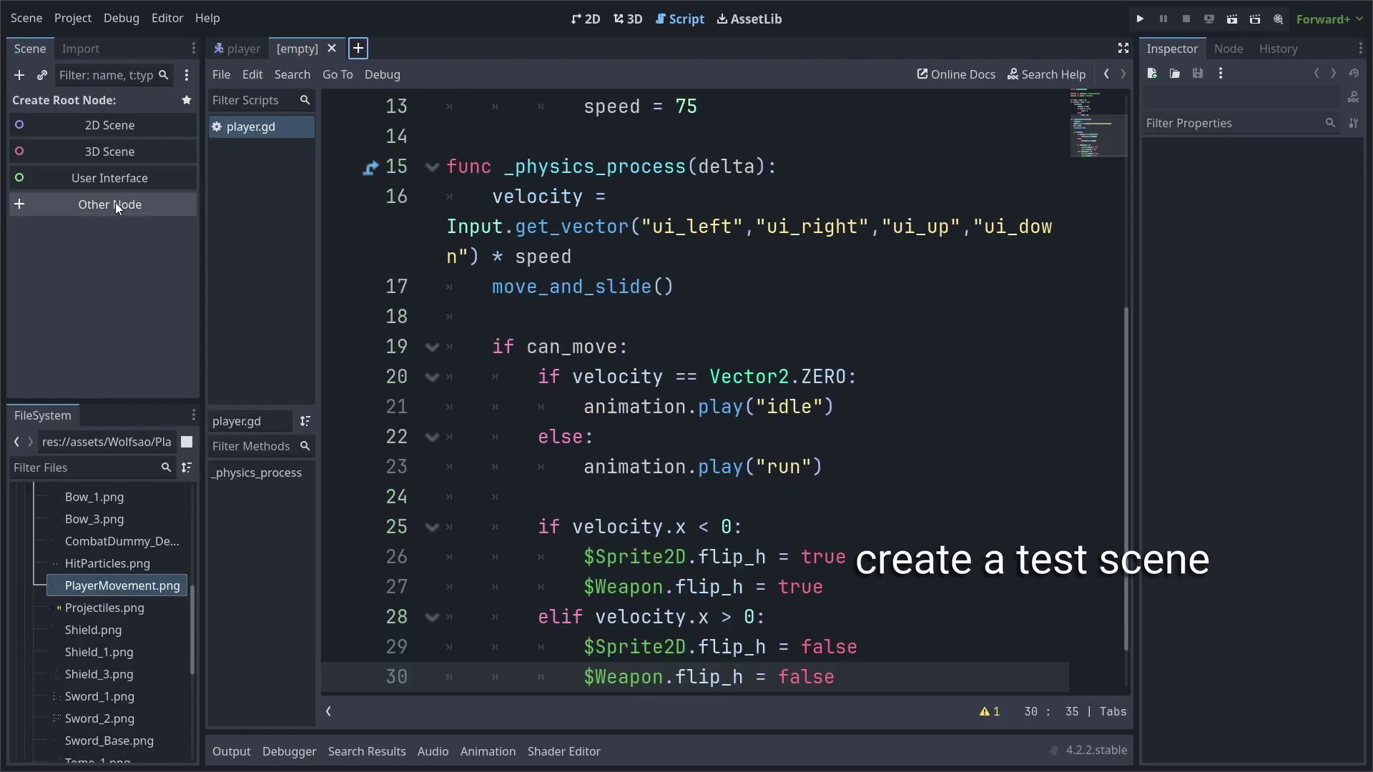
{"action": "left_click", "coordinate": [118, 127]}
{"action": "key", "text": "F2"}
{"action": "type", "text": "TestScene"}
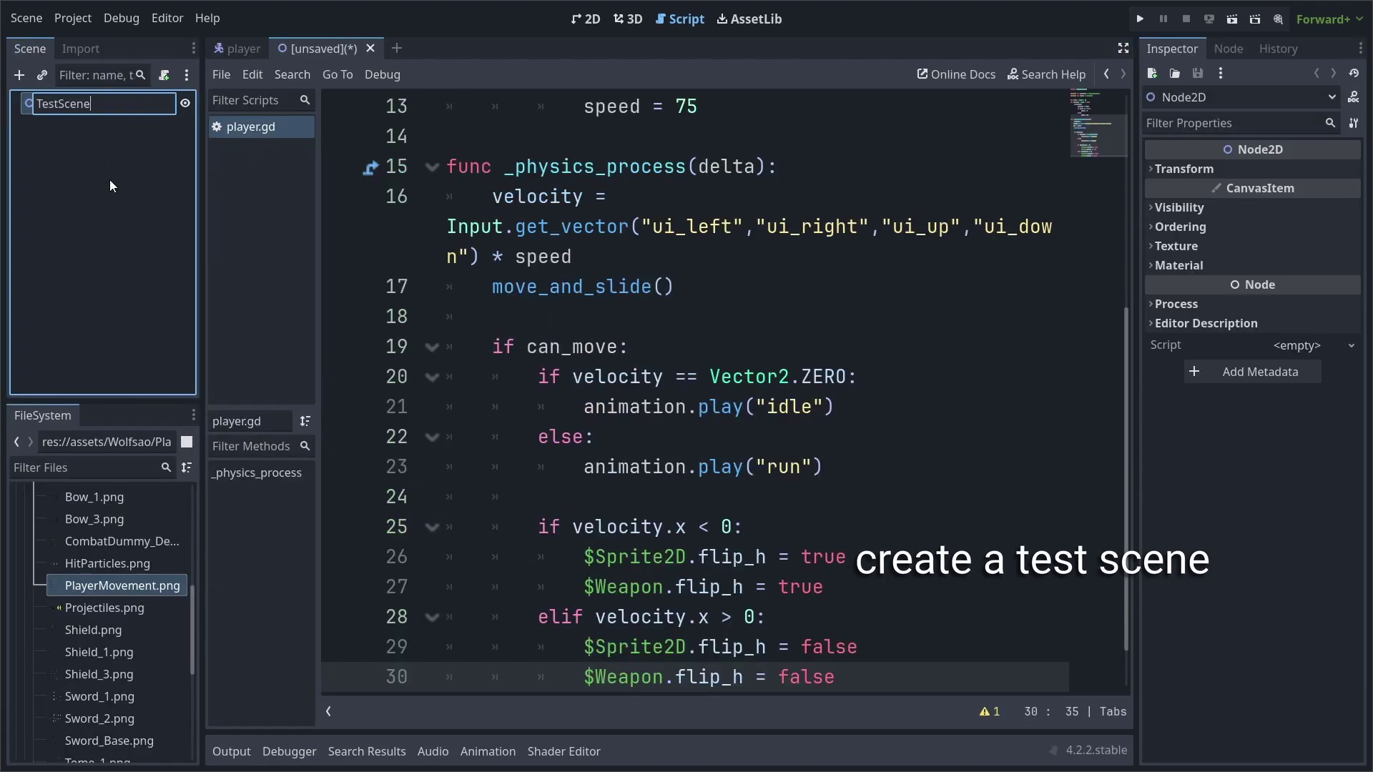
{"action": "key", "text": "Return"}
Instance player.tscn under TestScene and move the Player to the middle of the canvas
{"action": "left_click", "coordinate": [585, 19]}
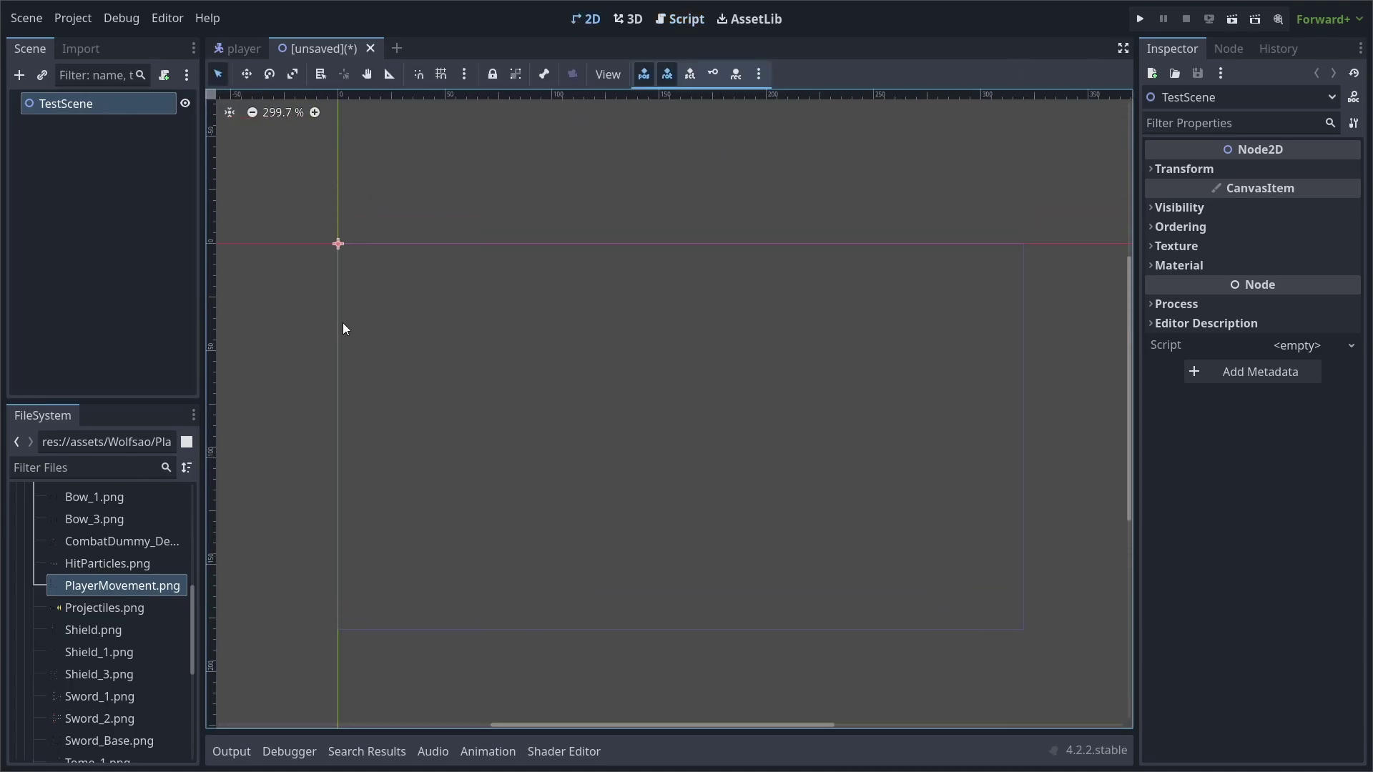
{"action": "left_click", "coordinate": [42, 75]}
{"action": "left_click", "coordinate": [605, 529]}
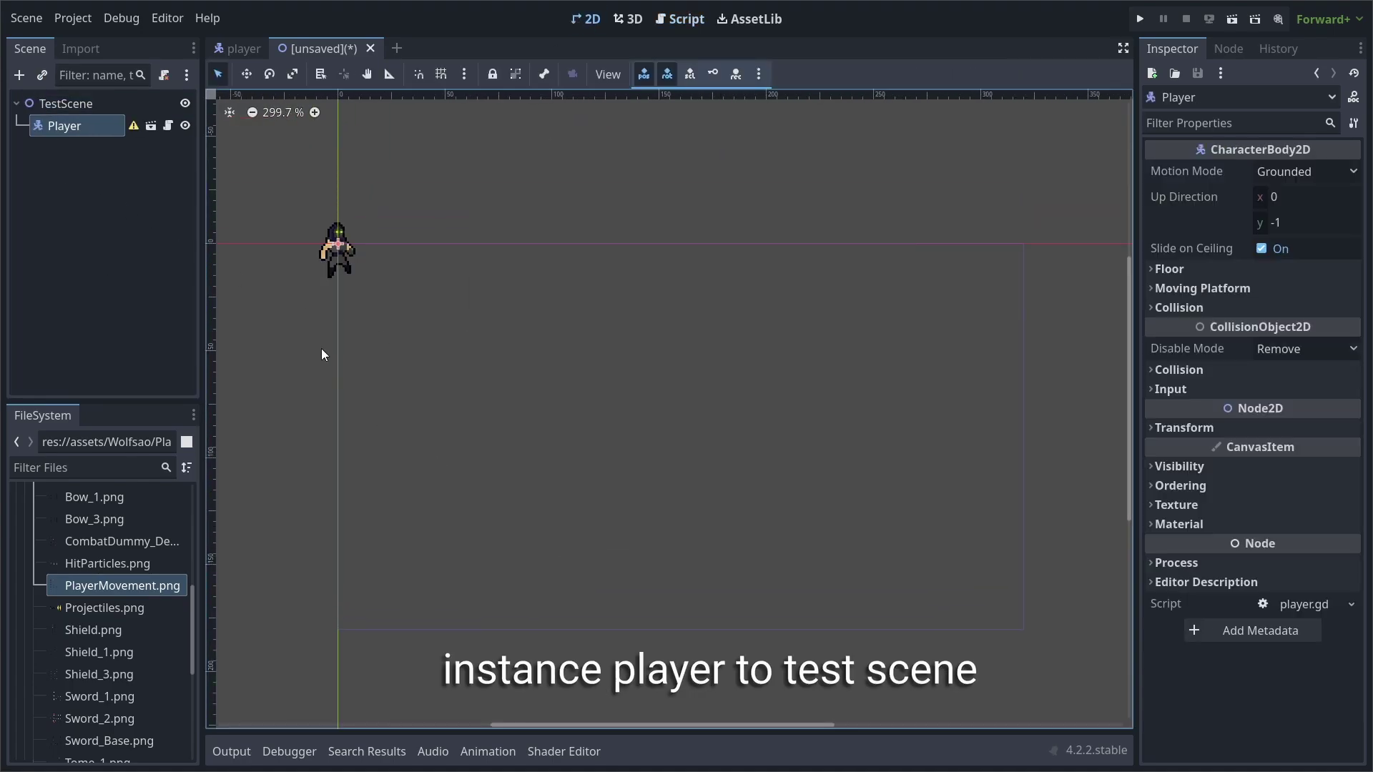
{"action": "key", "text": "w"}
{"action": "left_click_drag", "start_coordinate": [349, 250], "coordinate": [658, 452]}
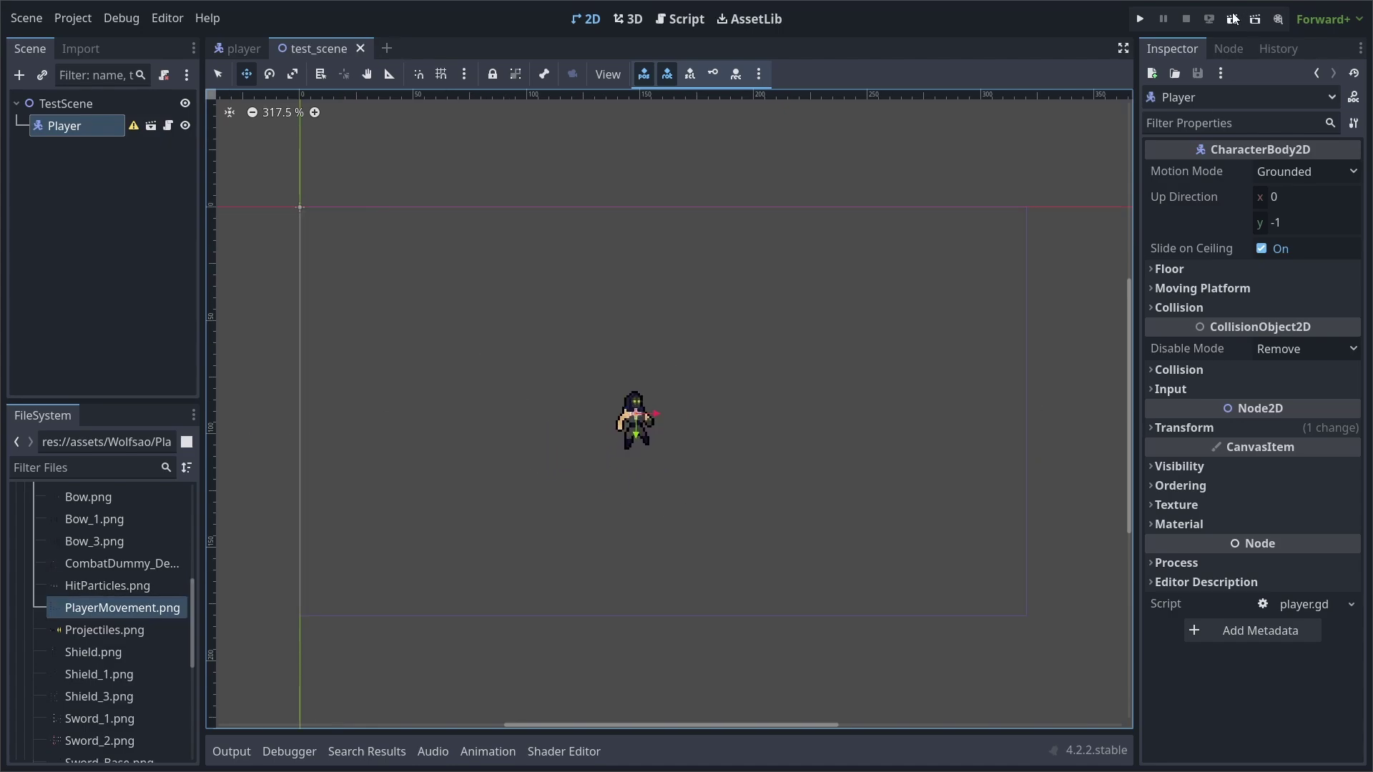
Save and run test_scene, moving the character right and left to check idle and run
{"action": "left_click", "coordinate": [1232, 18]}
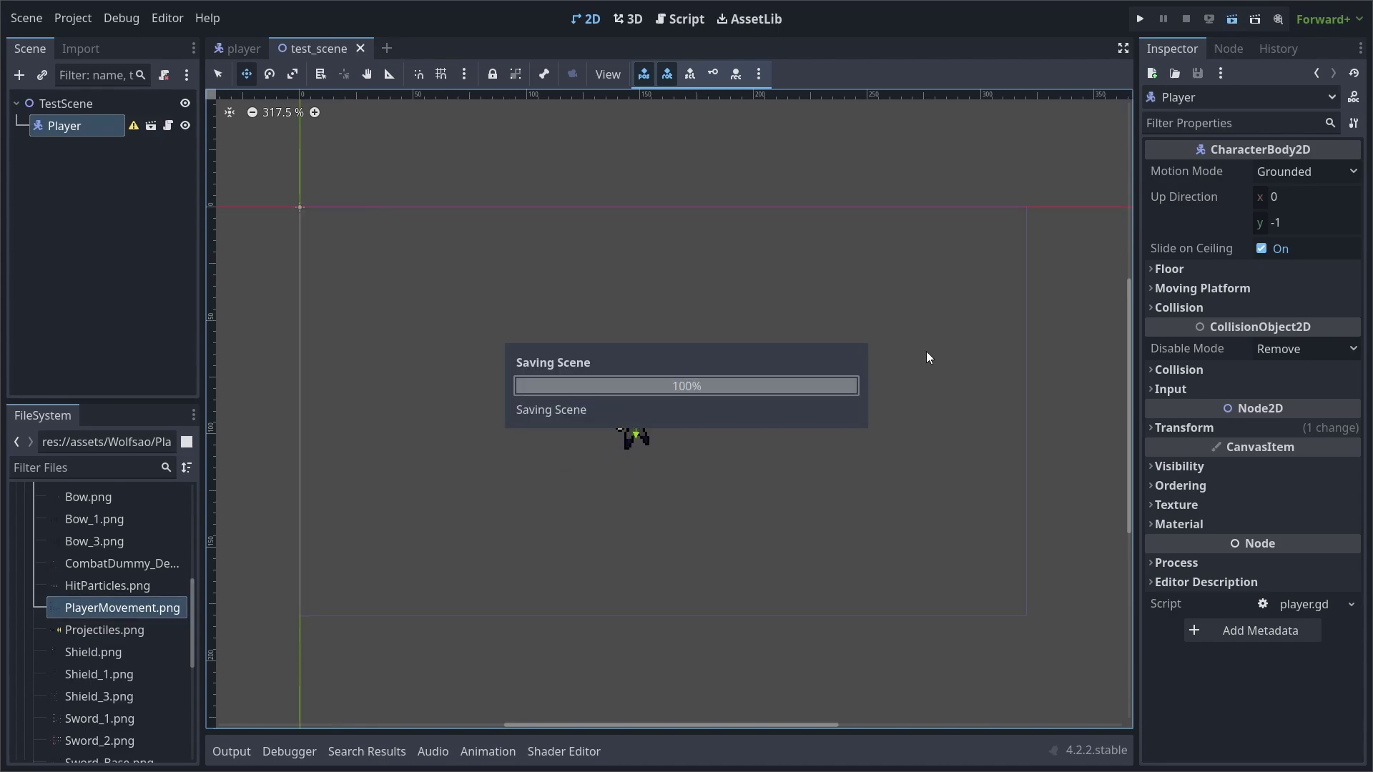
{"action": "key", "text": "Right"}
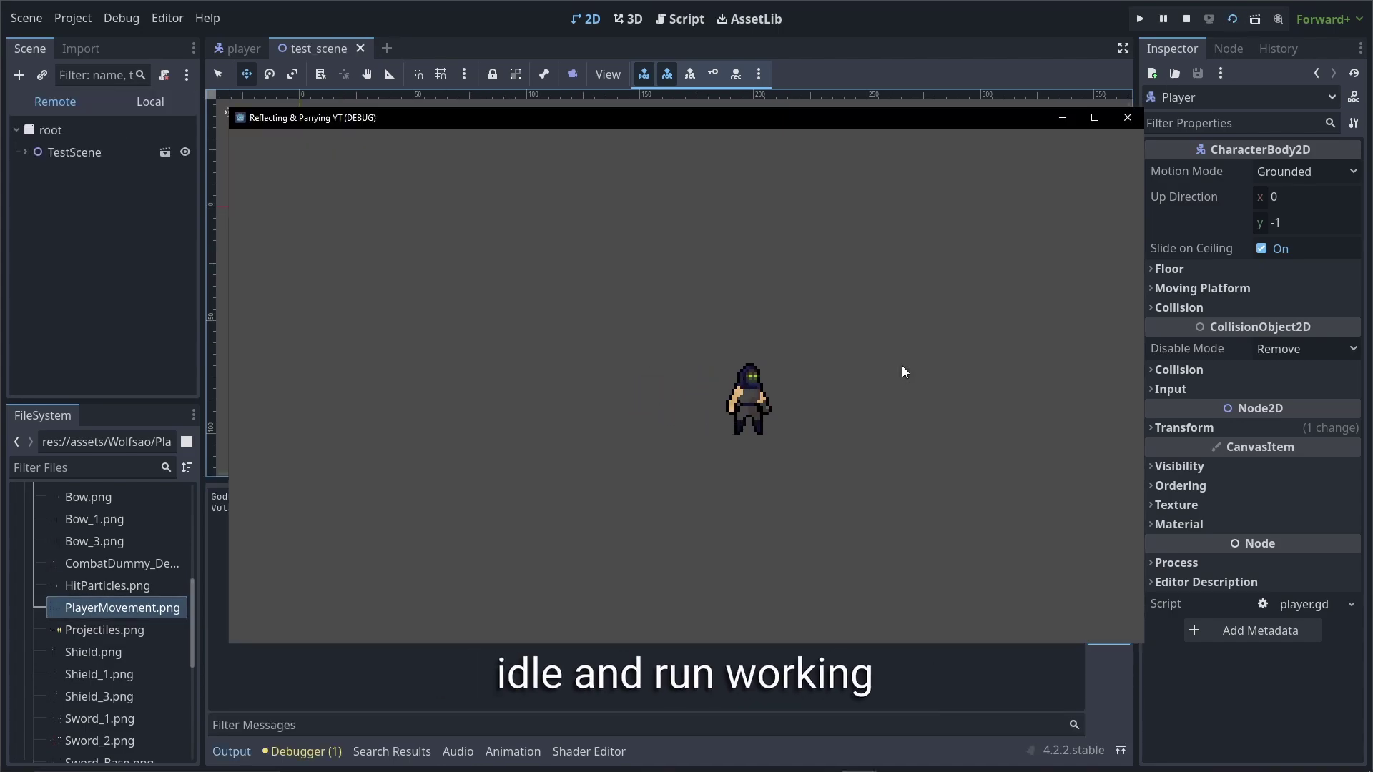
{"action": "key", "text": "Left"}
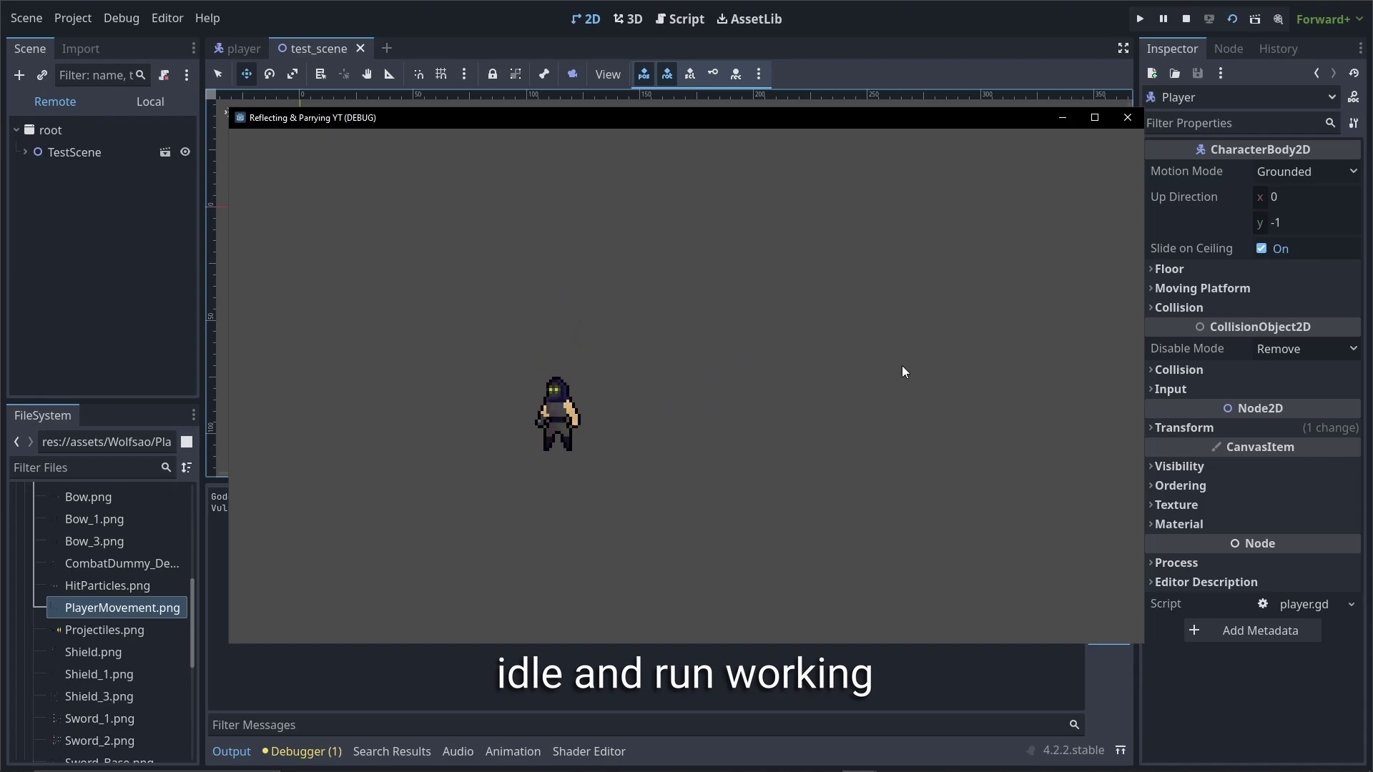
{"action": "key", "text": "Right"}
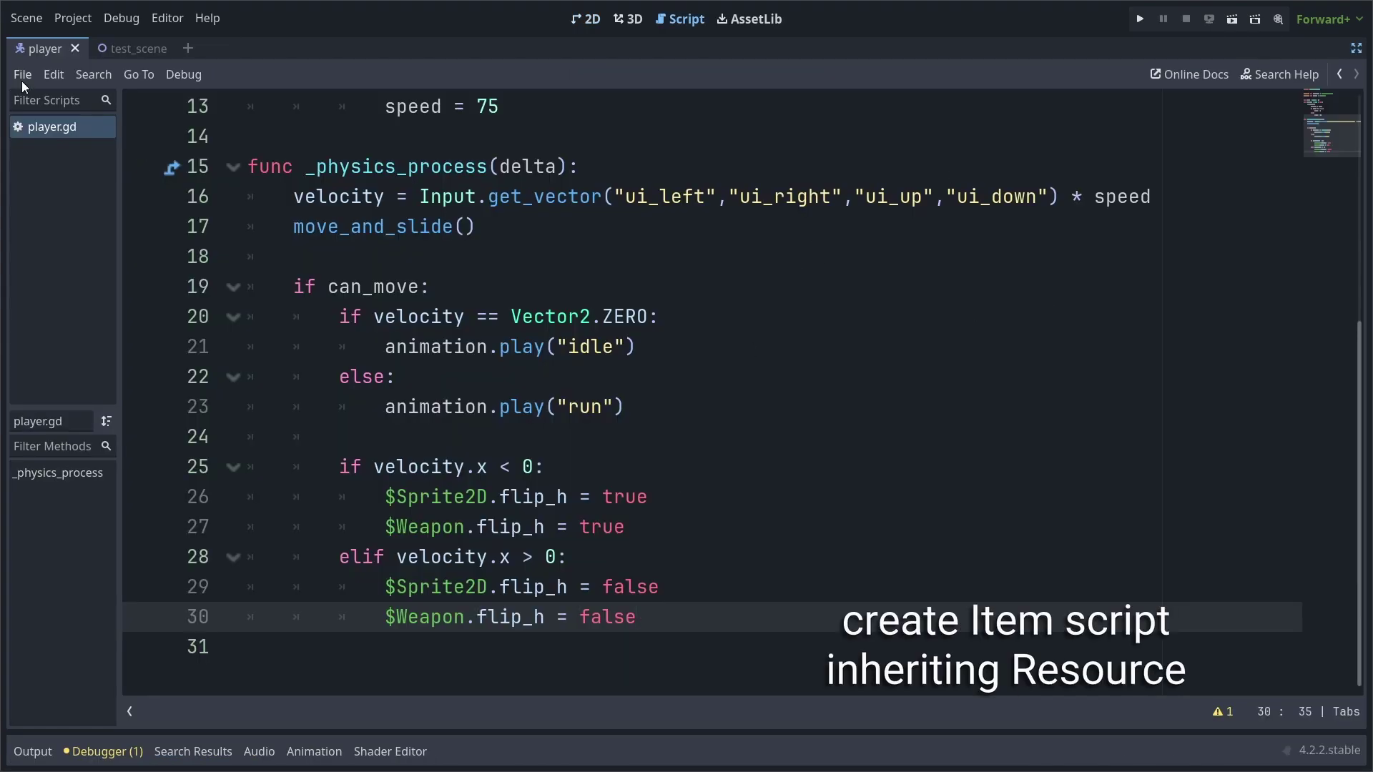
Create Item.gd inheriting Resource, with class_name Item and exported name, texture, icon, animation
{"action": "left_click", "coordinate": [22, 76]}
{"action": "left_click", "coordinate": [50, 100]}
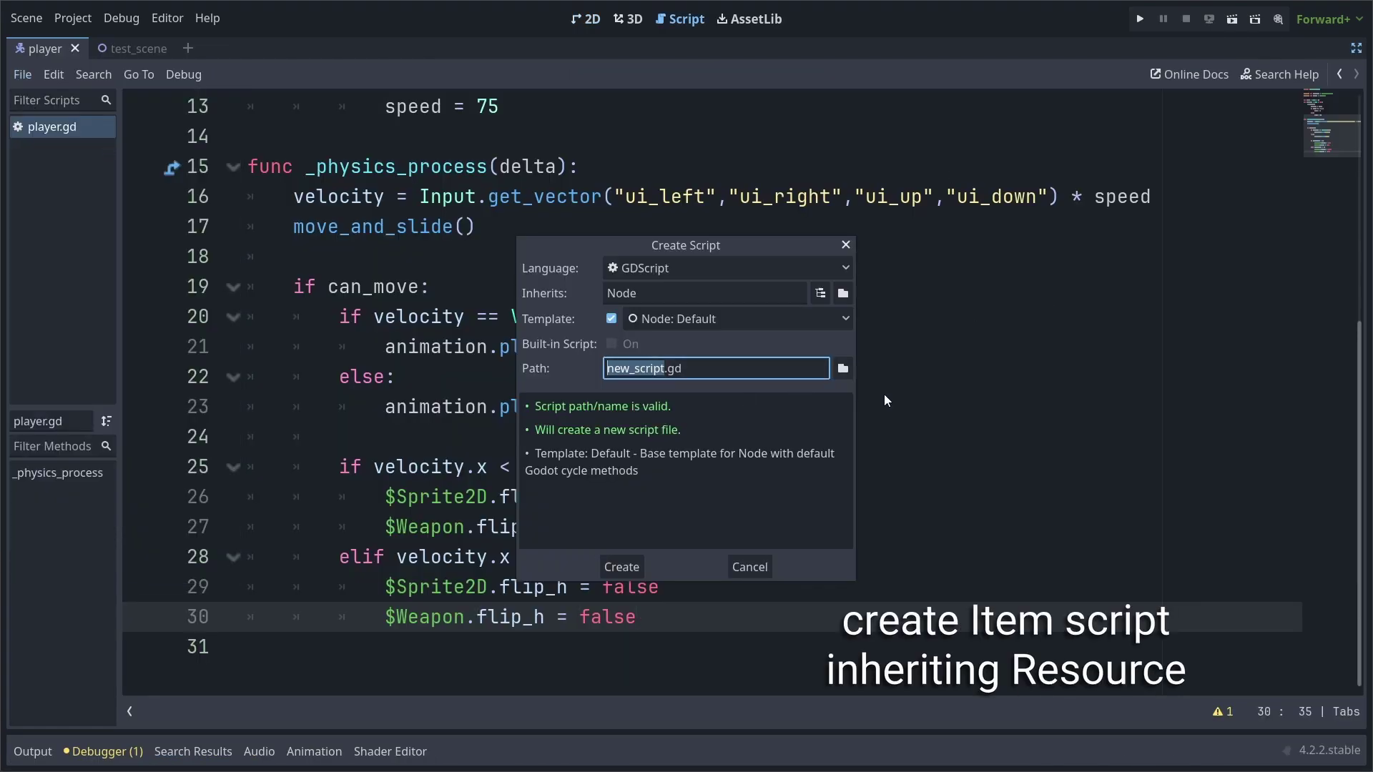
{"action": "type", "text": "item"}
{"action": "left_click", "coordinate": [833, 288]}
{"action": "type", "text": "re"}
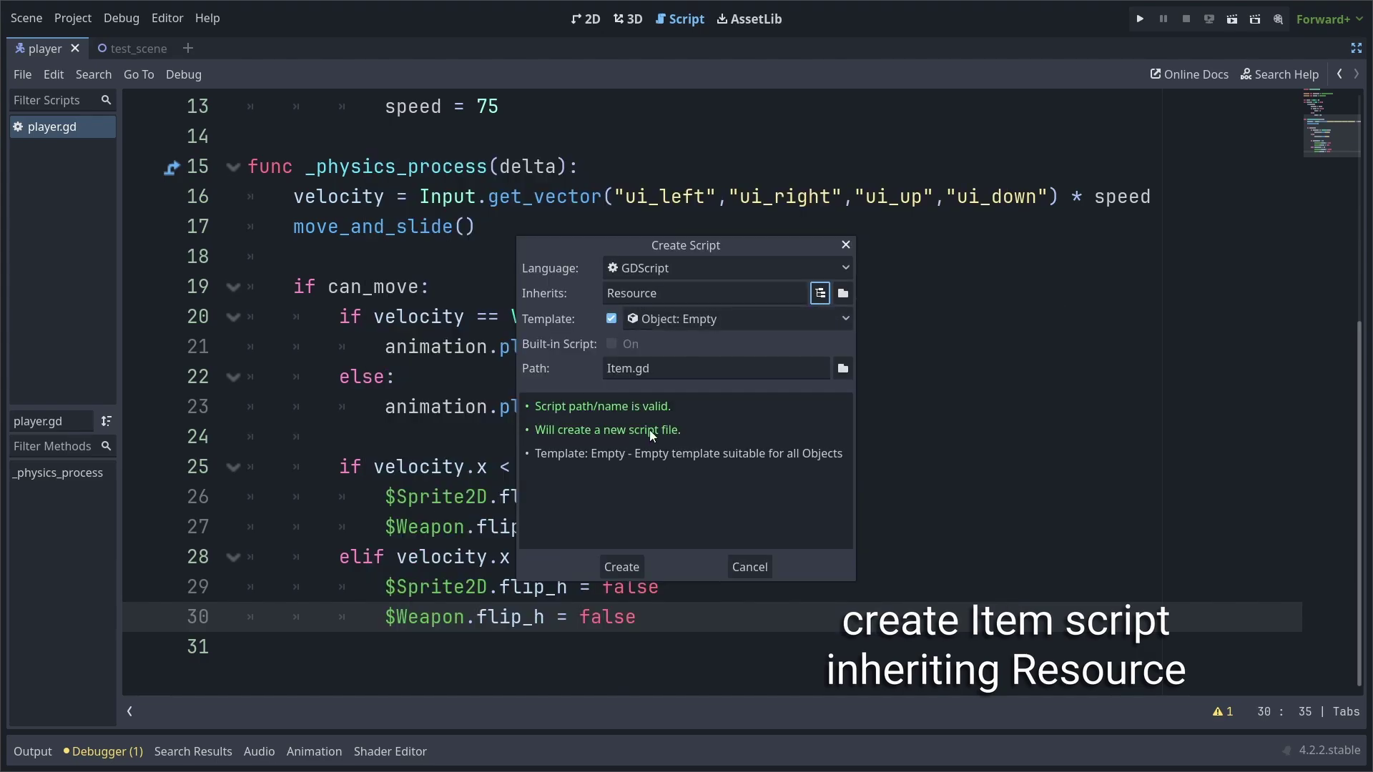
{"action": "left_click", "coordinate": [843, 368]}
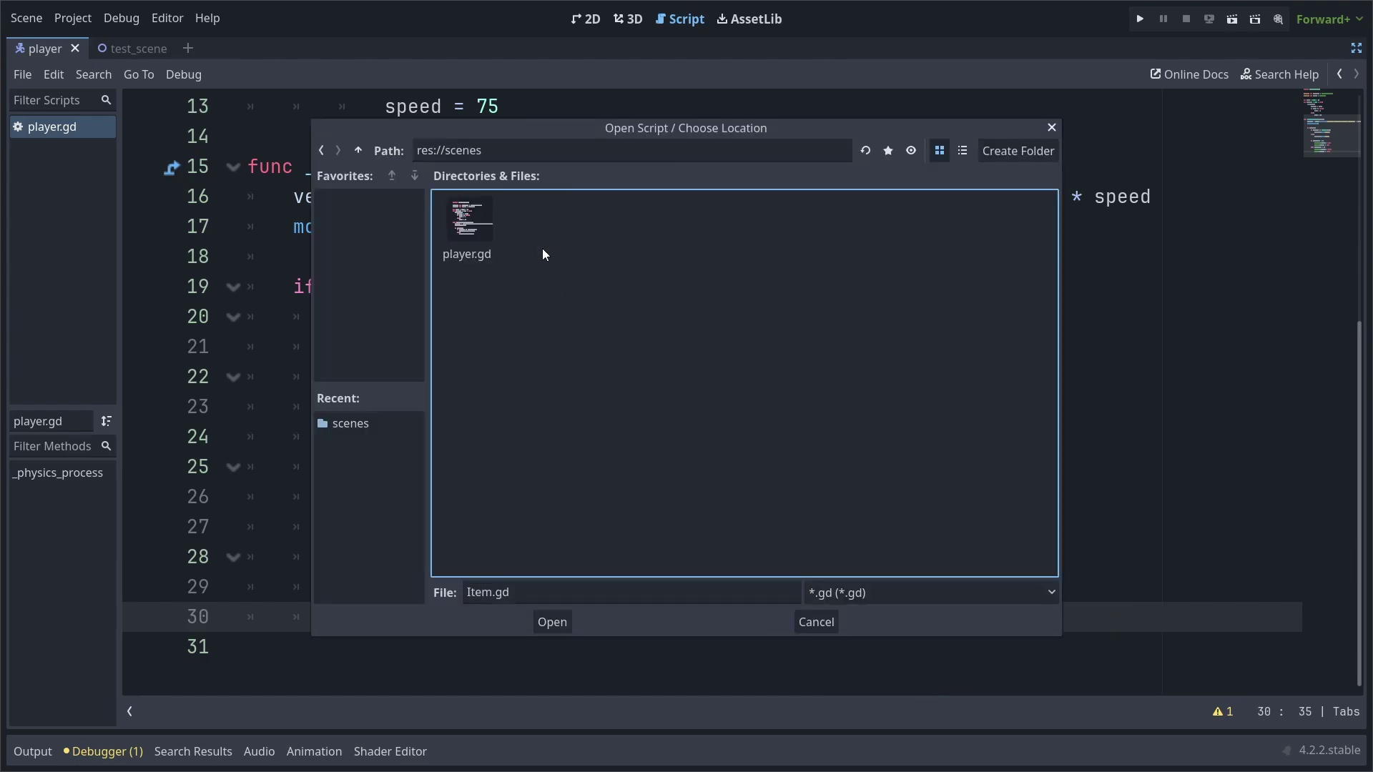
{"action": "left_click", "coordinate": [551, 622]}
{"action": "left_click", "coordinate": [622, 567]}
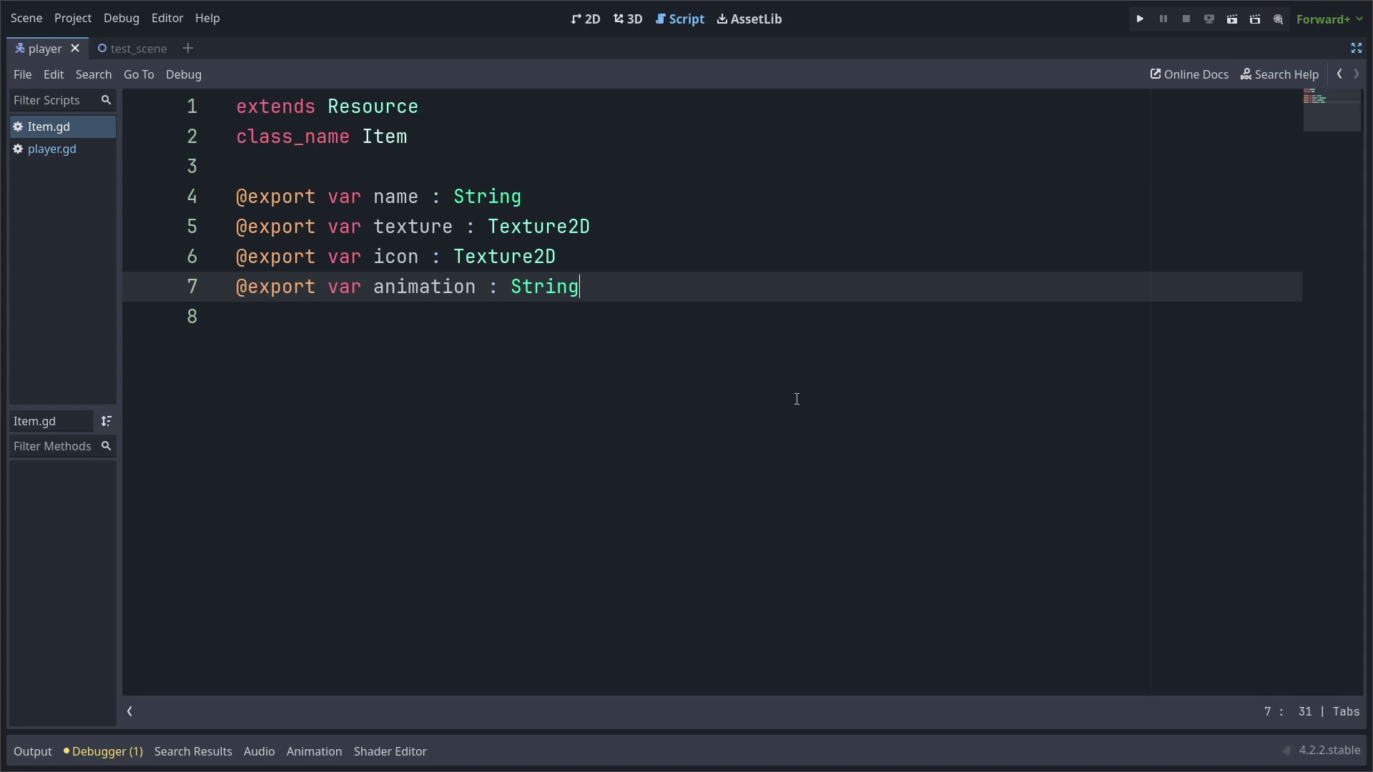
{"action": "key", "text": "ctrl+shift+F11"}
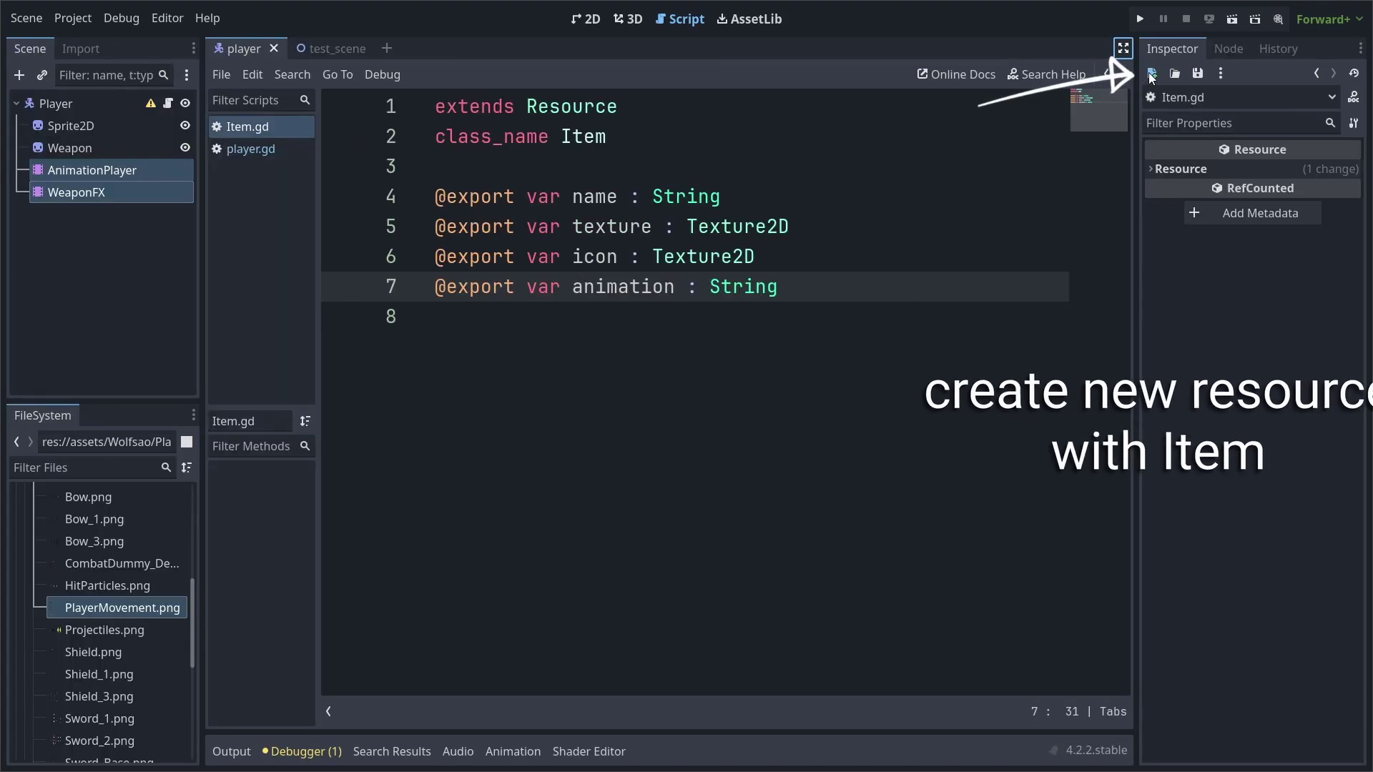
Create a new Item resource in the Inspector and name it Ice Shield
{"action": "left_click", "coordinate": [1151, 73]}
{"action": "type", "text": "Ite"}
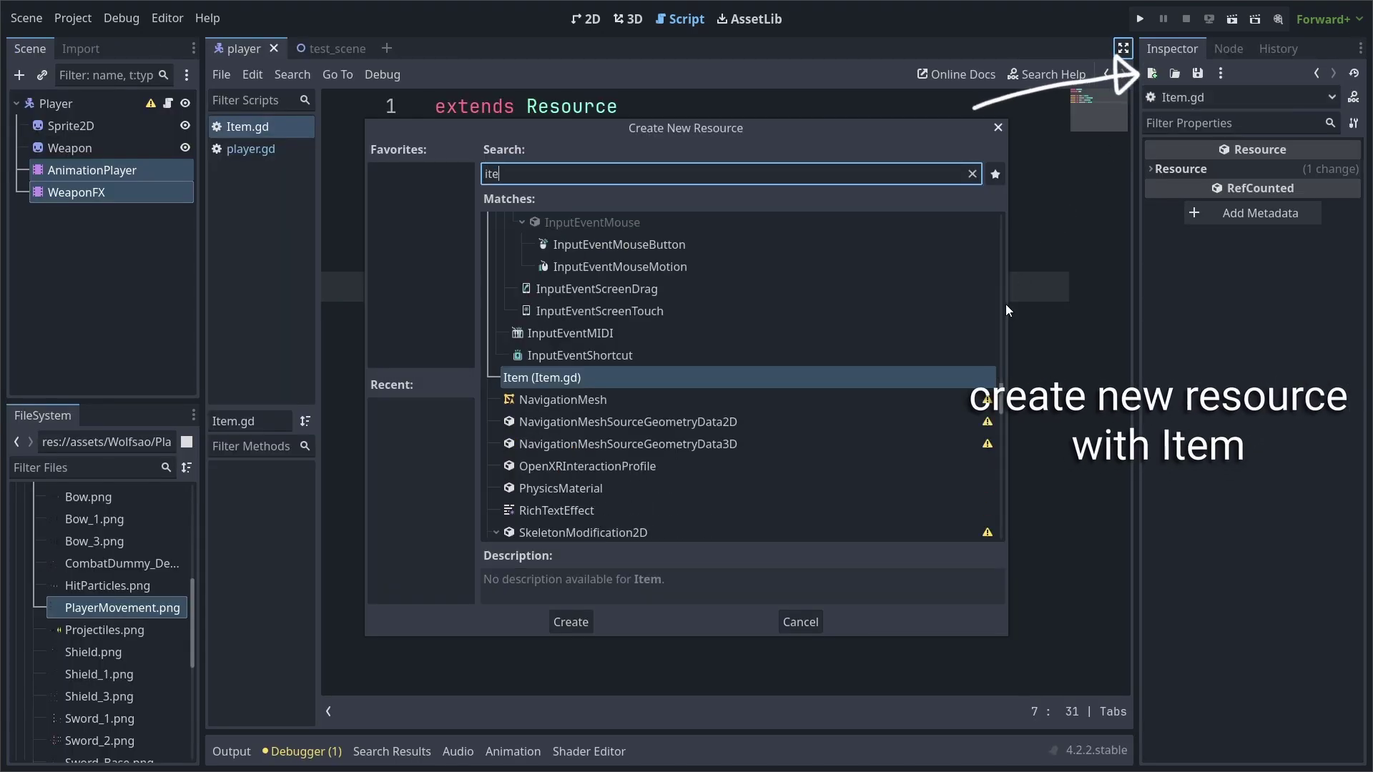
{"action": "type", "text": "m"}
{"action": "key", "text": "Return"}
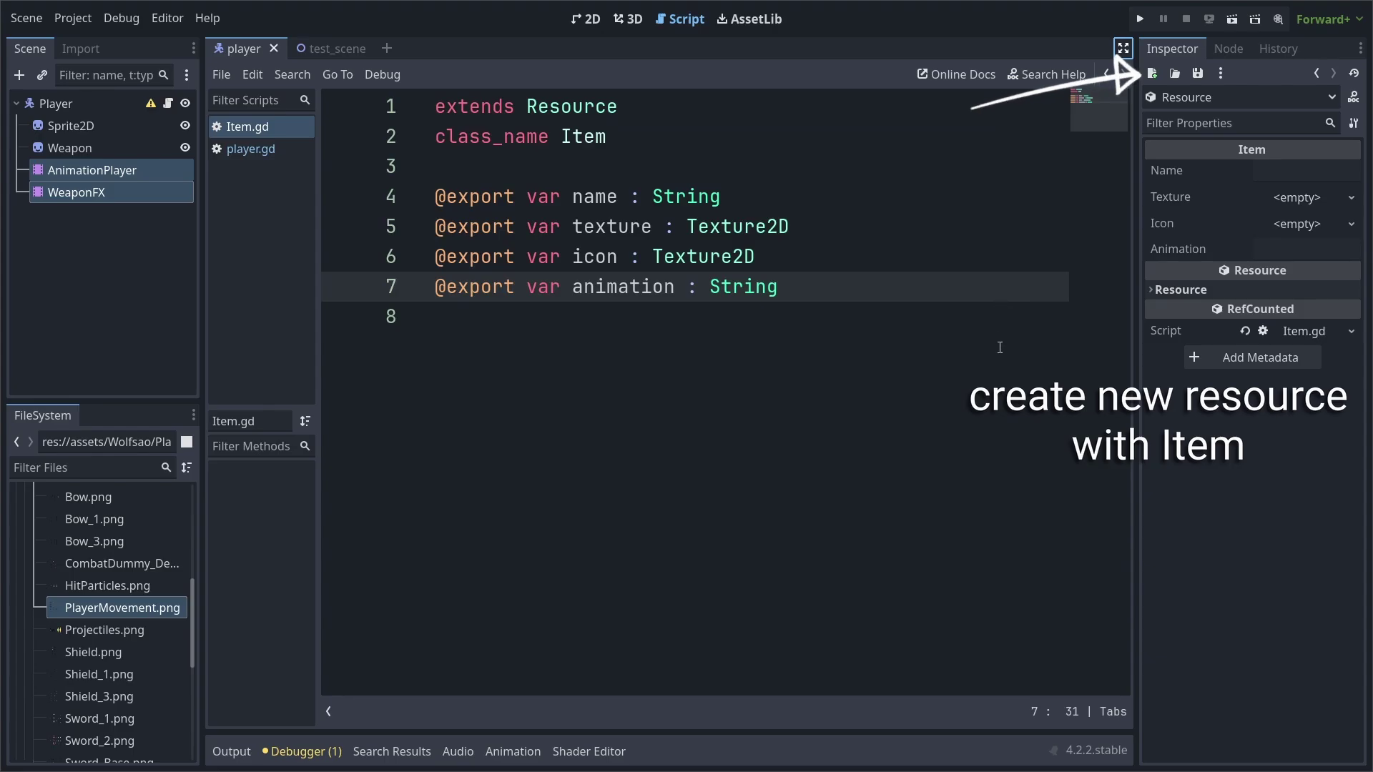
{"action": "type", "text": "Ice Shield"}
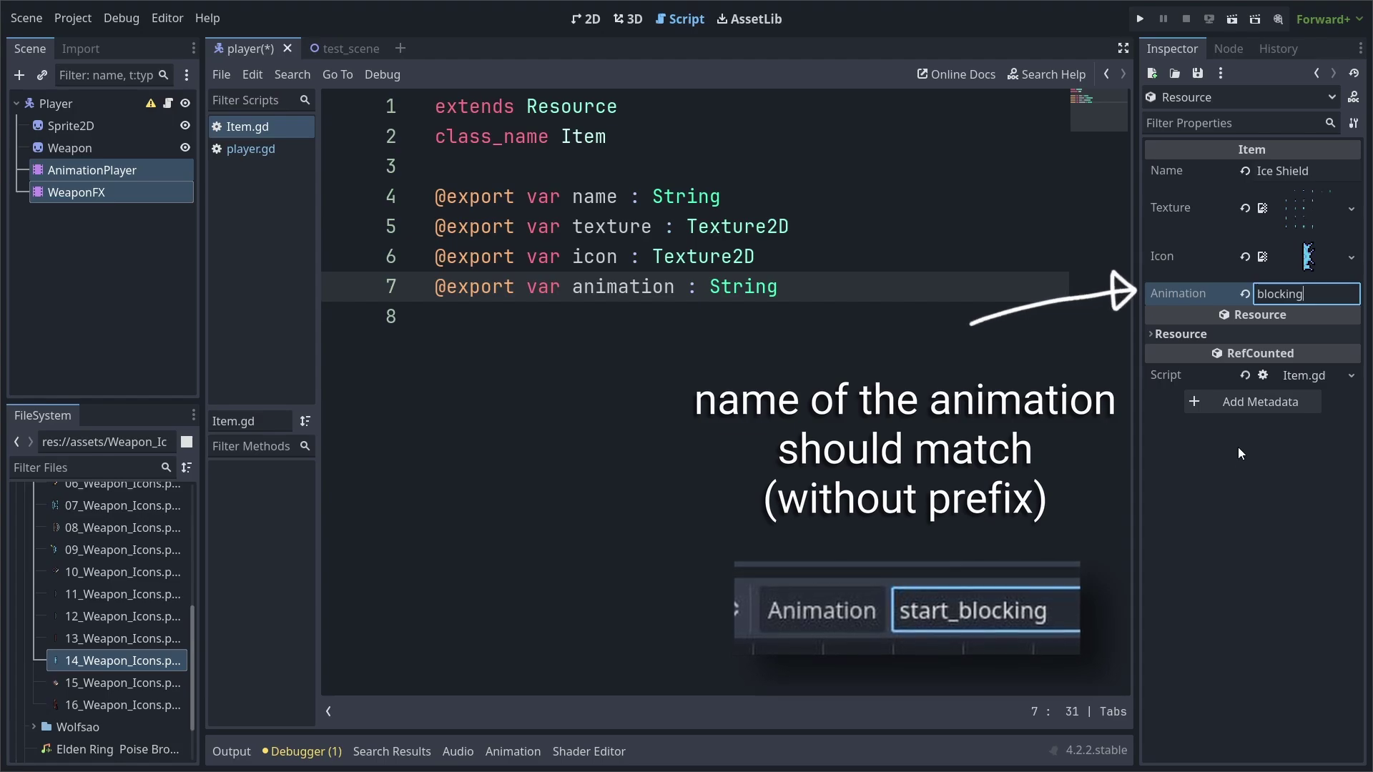
Save it as Ice Shield.tres inside a new Resources folder and select it
{"action": "left_click", "coordinate": [1197, 73]}
{"action": "left_click", "coordinate": [1215, 117]}
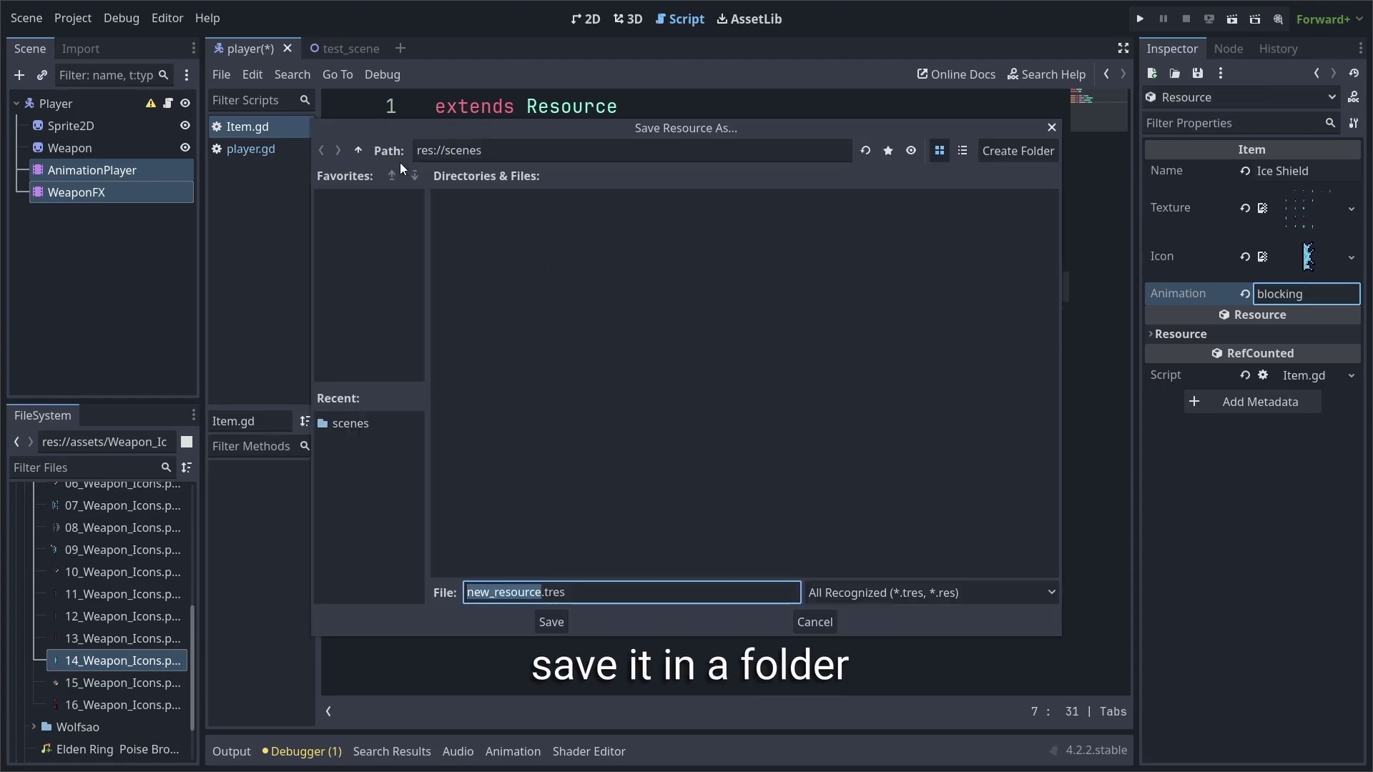
{"action": "left_click", "coordinate": [1017, 151]}
{"action": "type", "text": "esourc"}
{"action": "key", "text": "Return"}
{"action": "type", "text": "Ice Shield"}
{"action": "key", "text": "Return"}
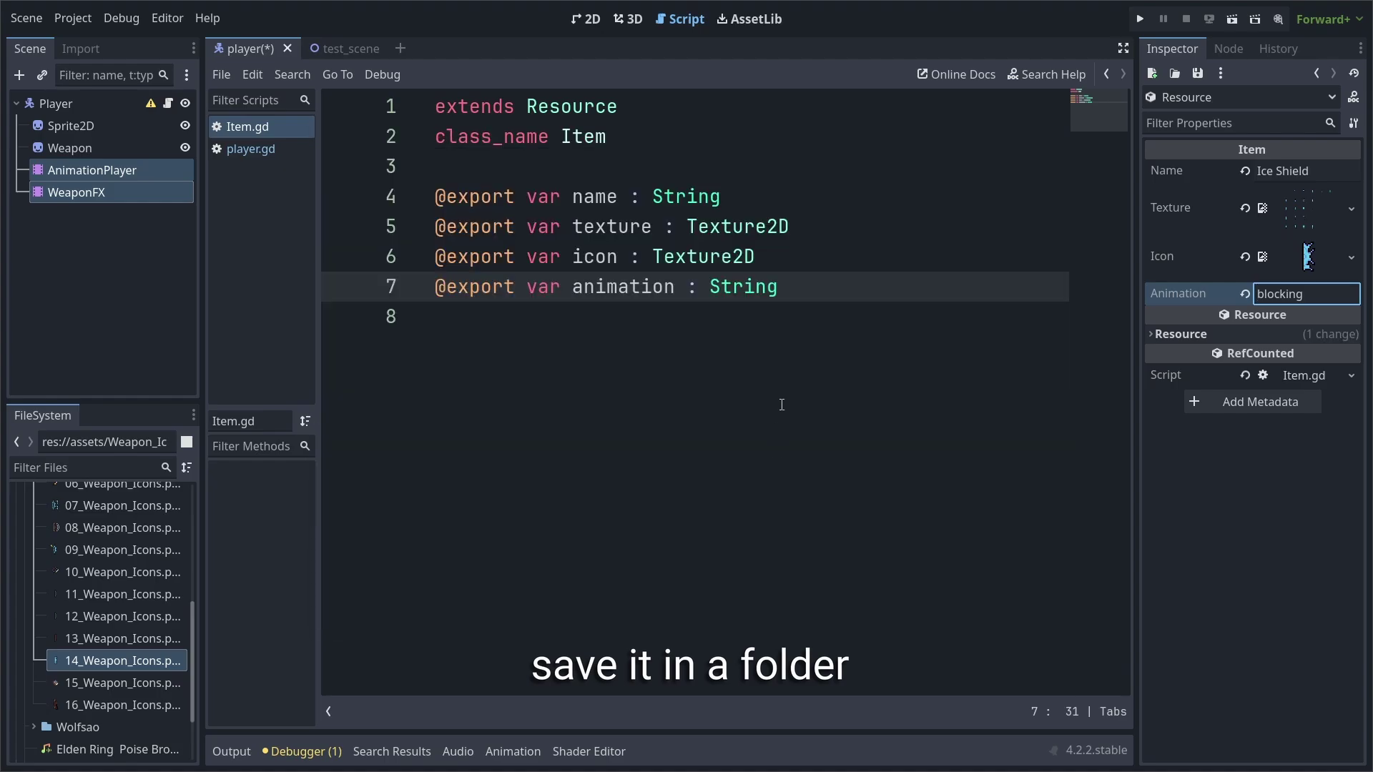
{"action": "left_click", "coordinate": [34, 607]}
{"action": "left_click", "coordinate": [80, 701]}
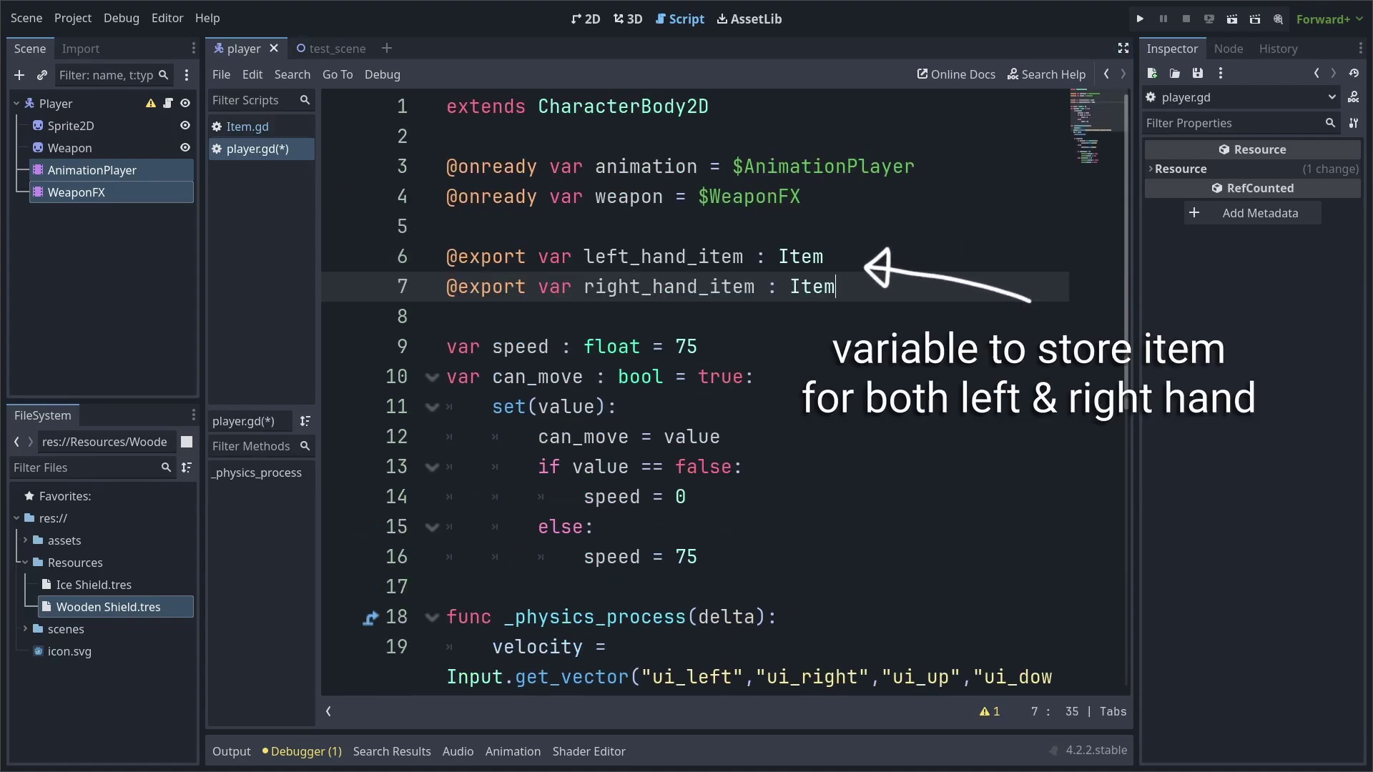
Save player.gd, then load Ice Shield.tres into Left Hand Item and Wooden Shield.tres into Right Hand Item
{"action": "key", "text": "ctrl+s"}
{"action": "left_click", "coordinate": [84, 105]}
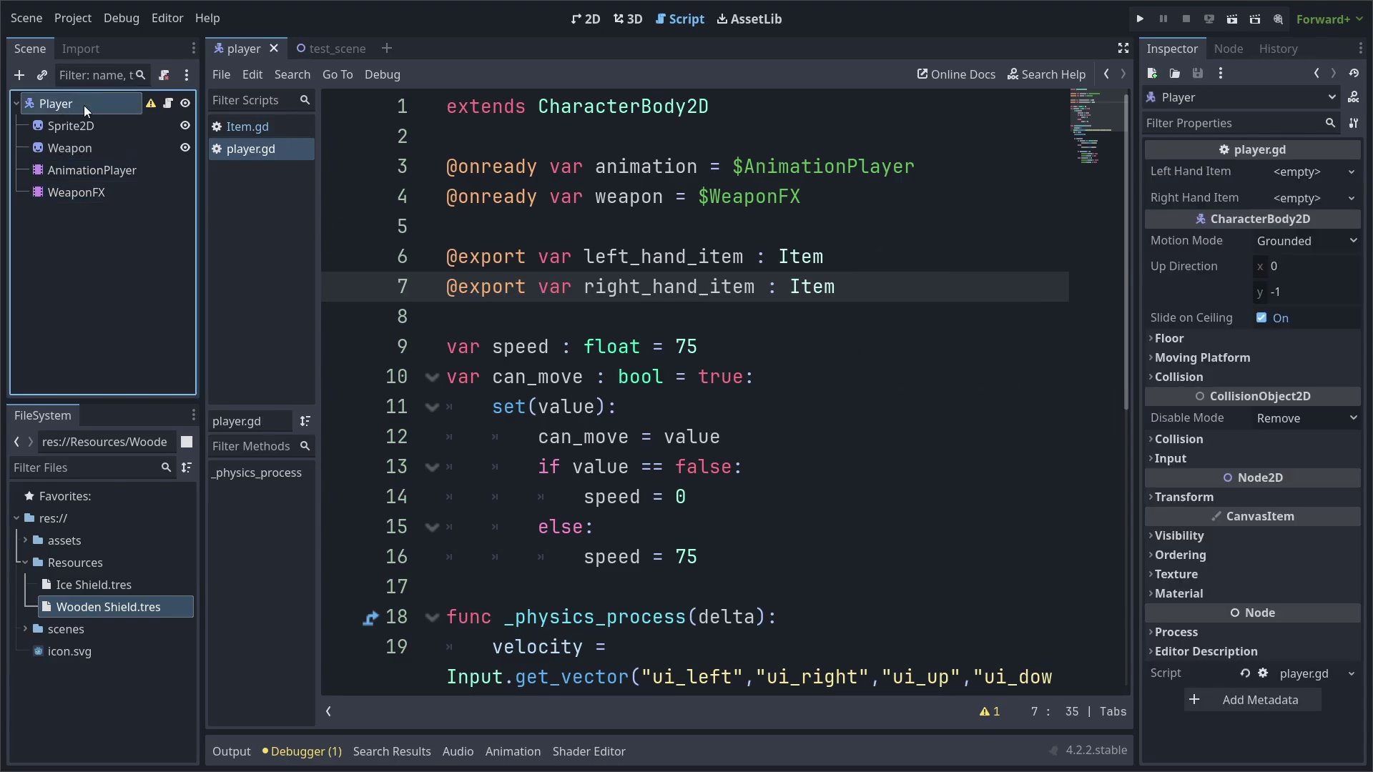
{"action": "left_click", "coordinate": [1272, 173]}
{"action": "left_click", "coordinate": [1294, 227]}
{"action": "left_click", "coordinate": [605, 529]}
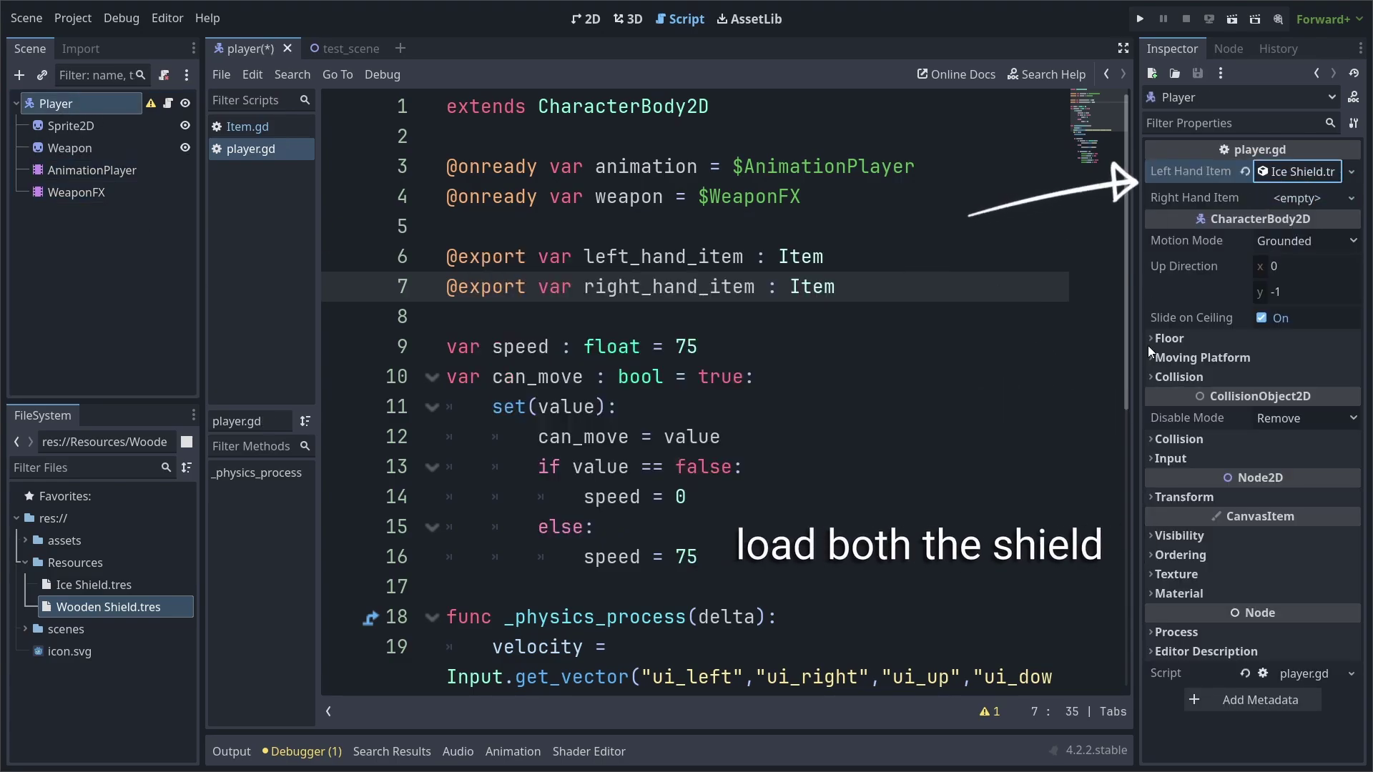
{"action": "left_click", "coordinate": [1297, 198]}
{"action": "left_click", "coordinate": [1294, 253]}
{"action": "left_click", "coordinate": [586, 343]}
{"action": "left_click", "coordinate": [606, 529]}
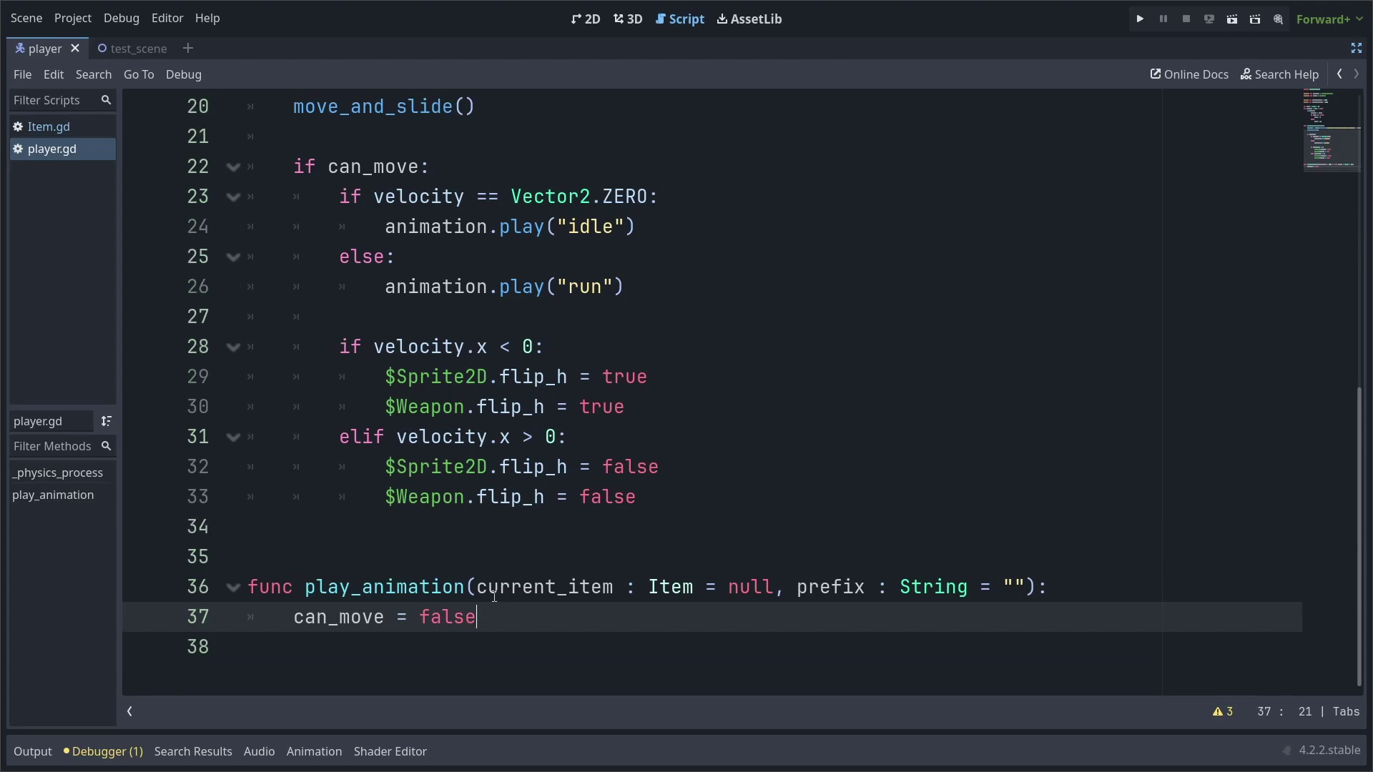
Write the play_animation body applying the item's texture and playing its animation, then save
{"action": "key", "text": "Return"}
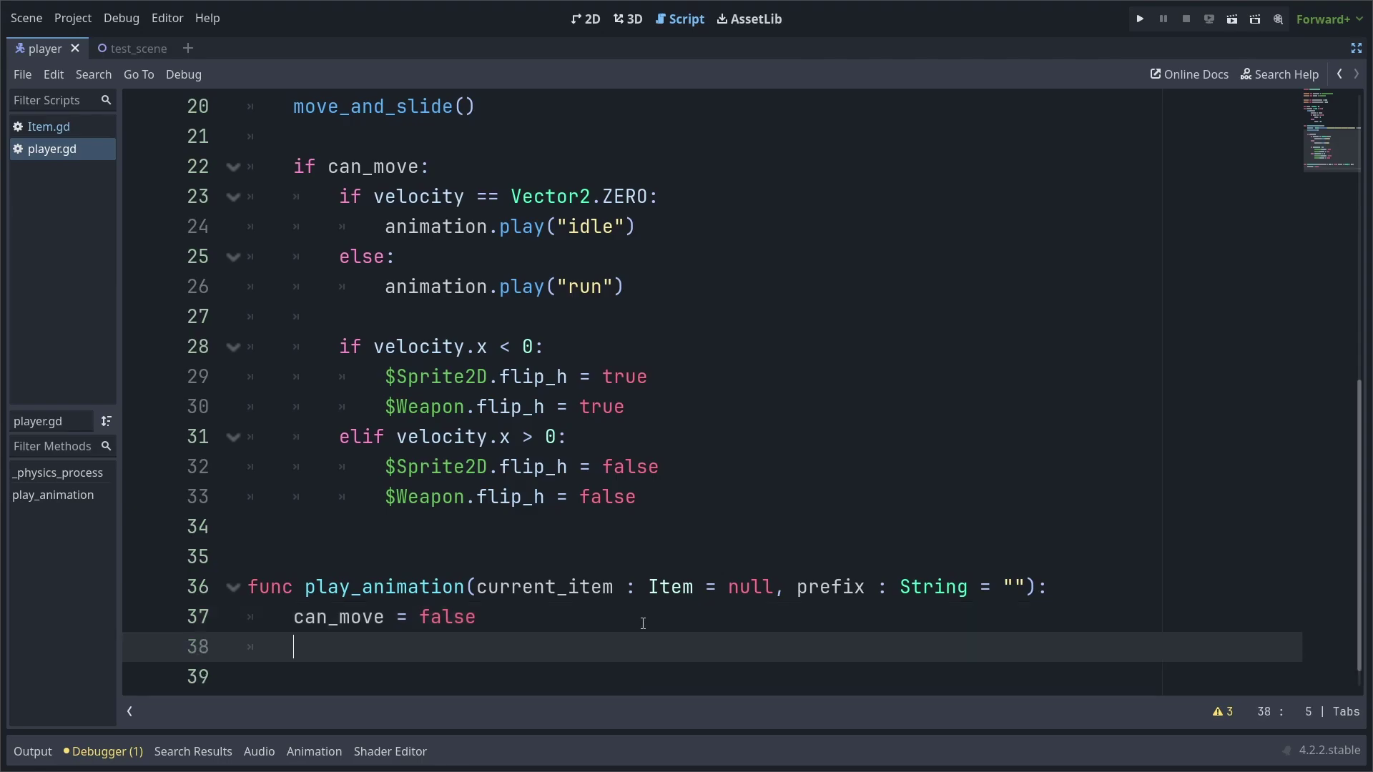
{"action": "key", "text": "Return"}
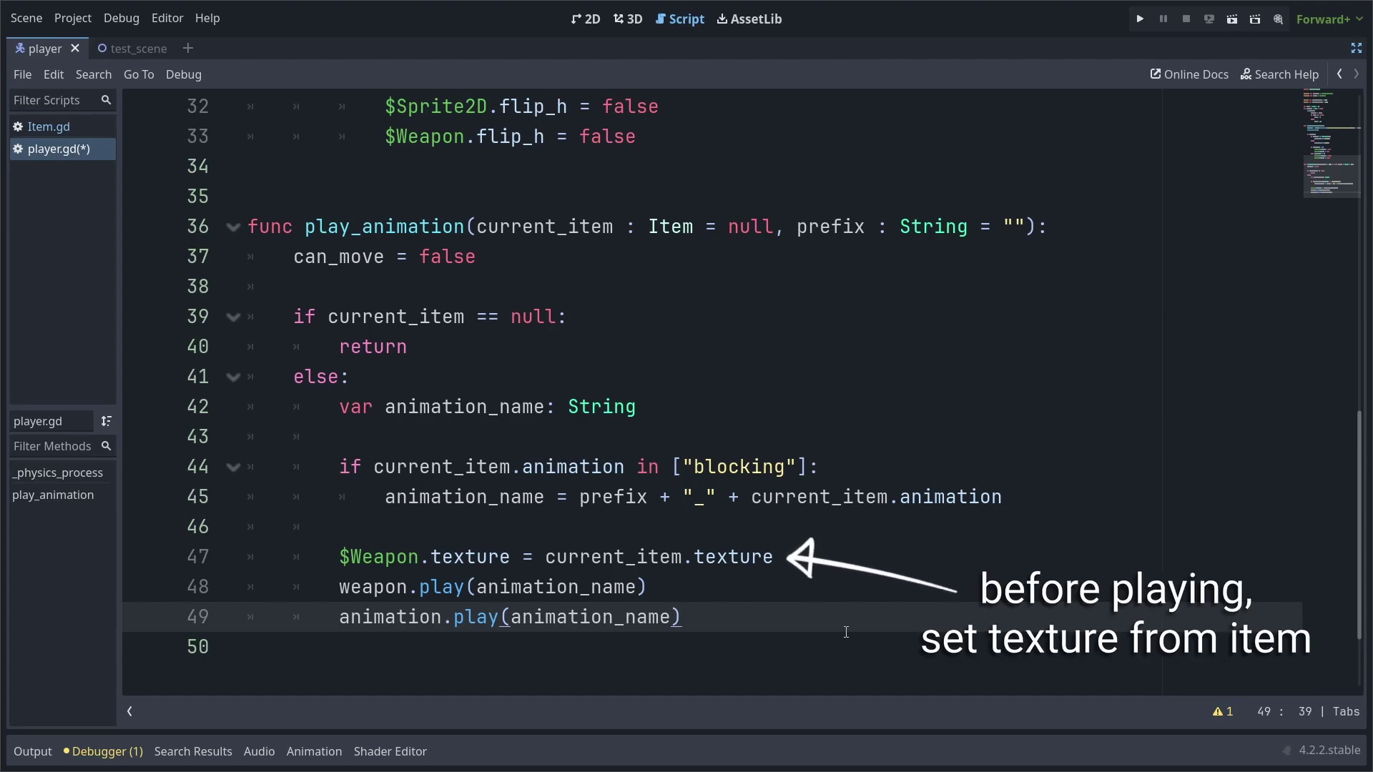
{"action": "key", "text": "ctrl+s"}
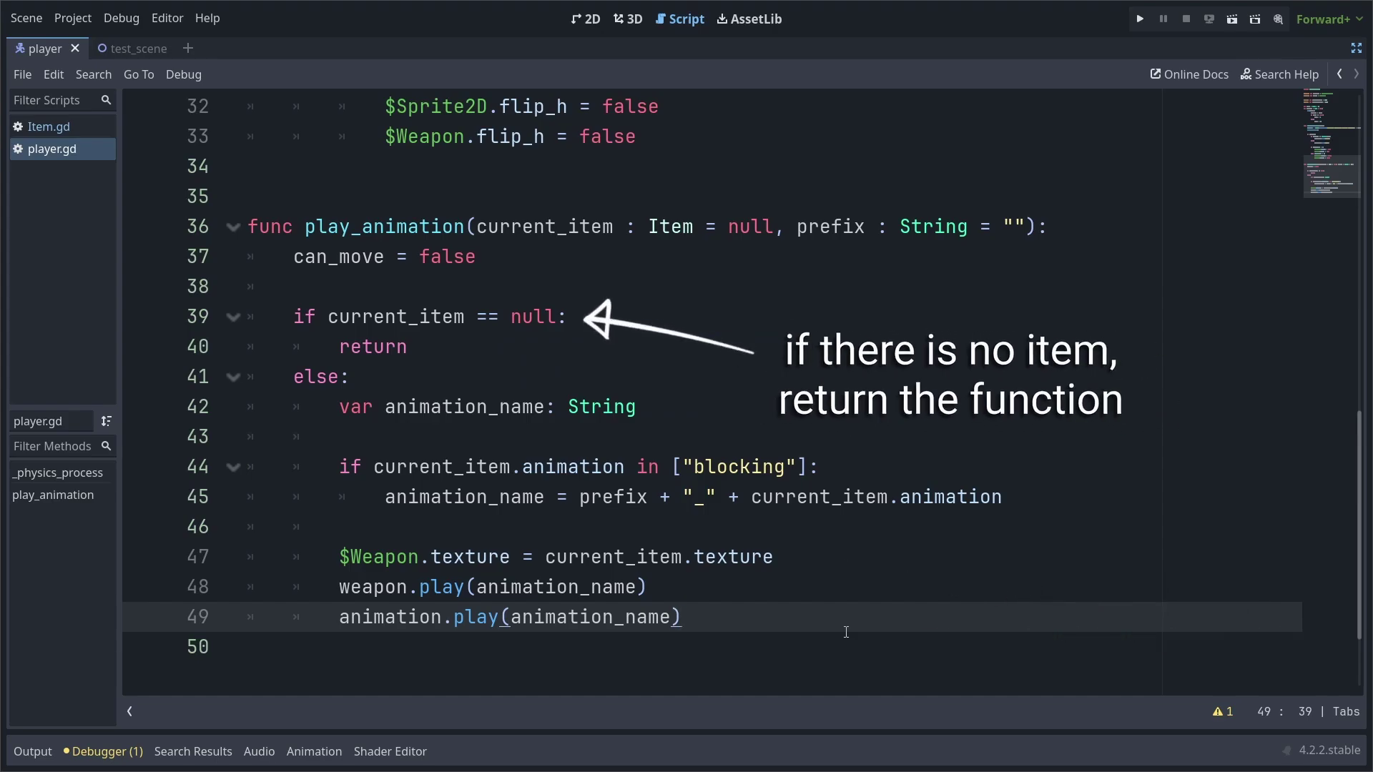
Add an _input function handling left_hand and right_hand presses and releases
{"action": "key", "text": "Return"}
{"action": "key", "text": "Return"}
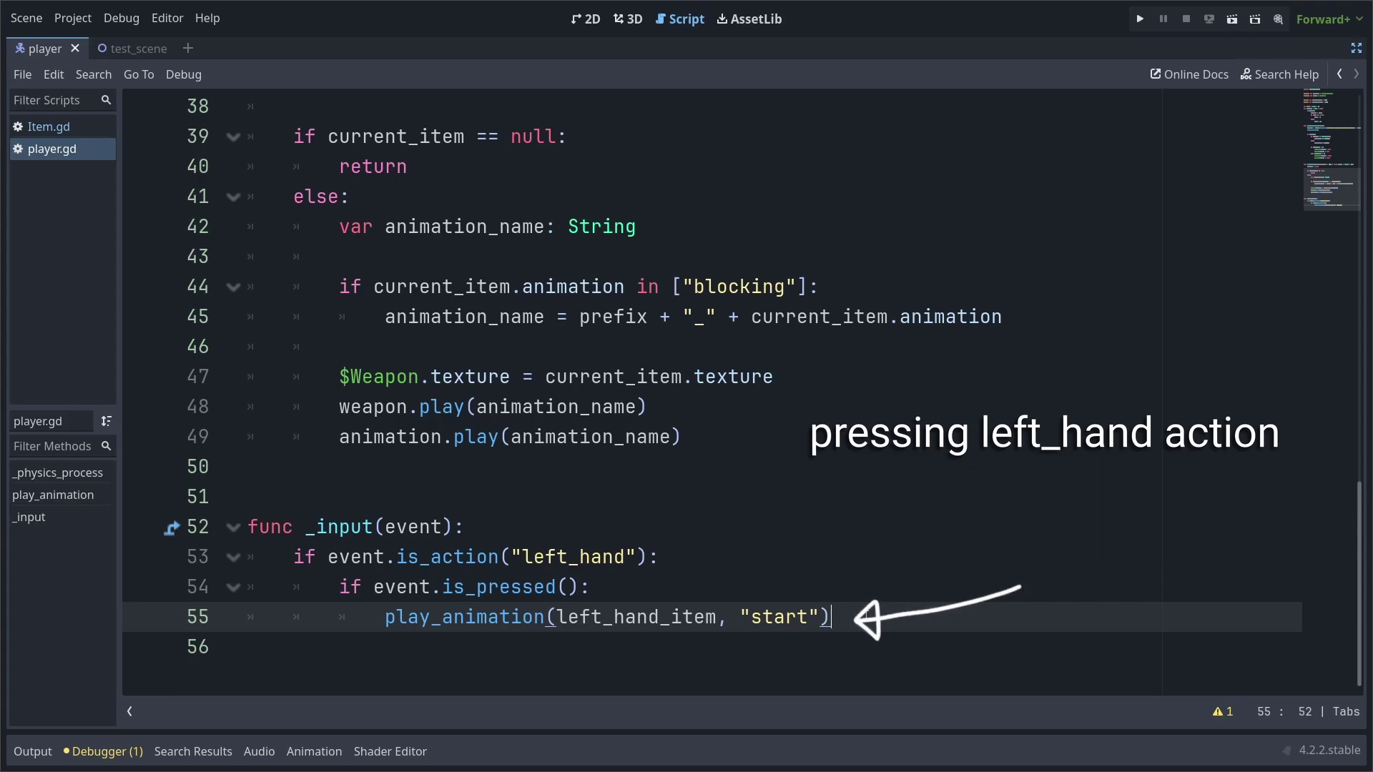
{"action": "key", "text": "Return"}
{"action": "type", "text": "play_animation(left_hand_item, \"stop\")"}
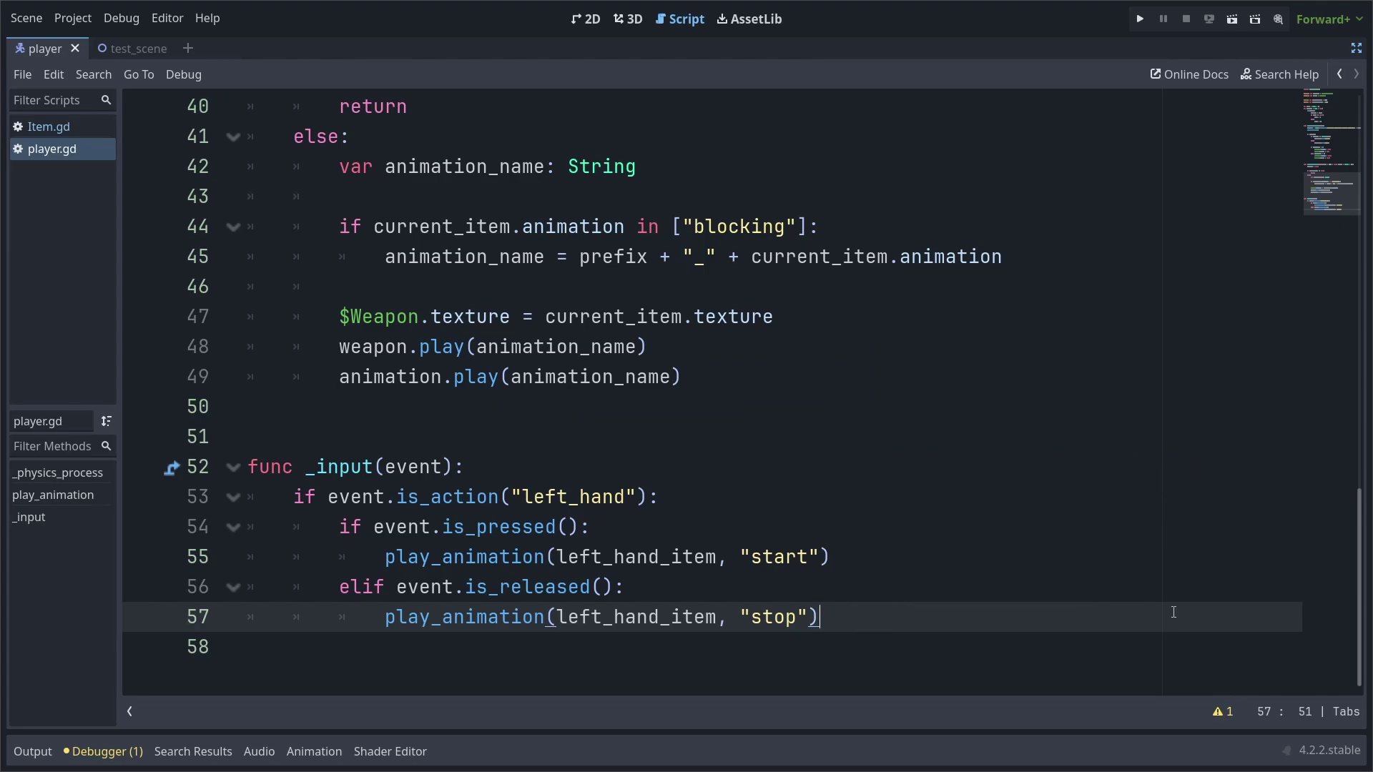
{"action": "key", "text": "Return"}
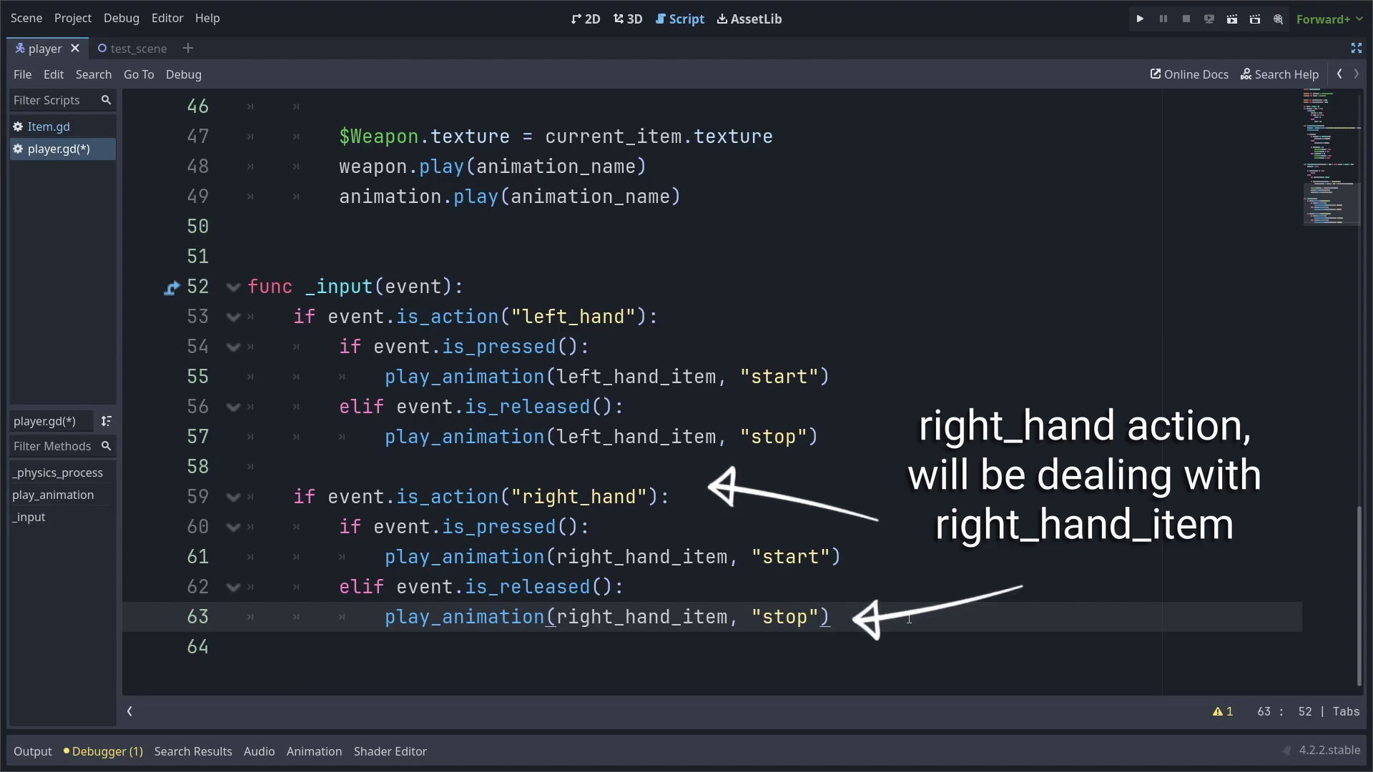
Save the script and add left_hand and right_hand actions in the Input Map
{"action": "key", "text": "ctrl+s"}
{"action": "left_click", "coordinate": [79, 20]}
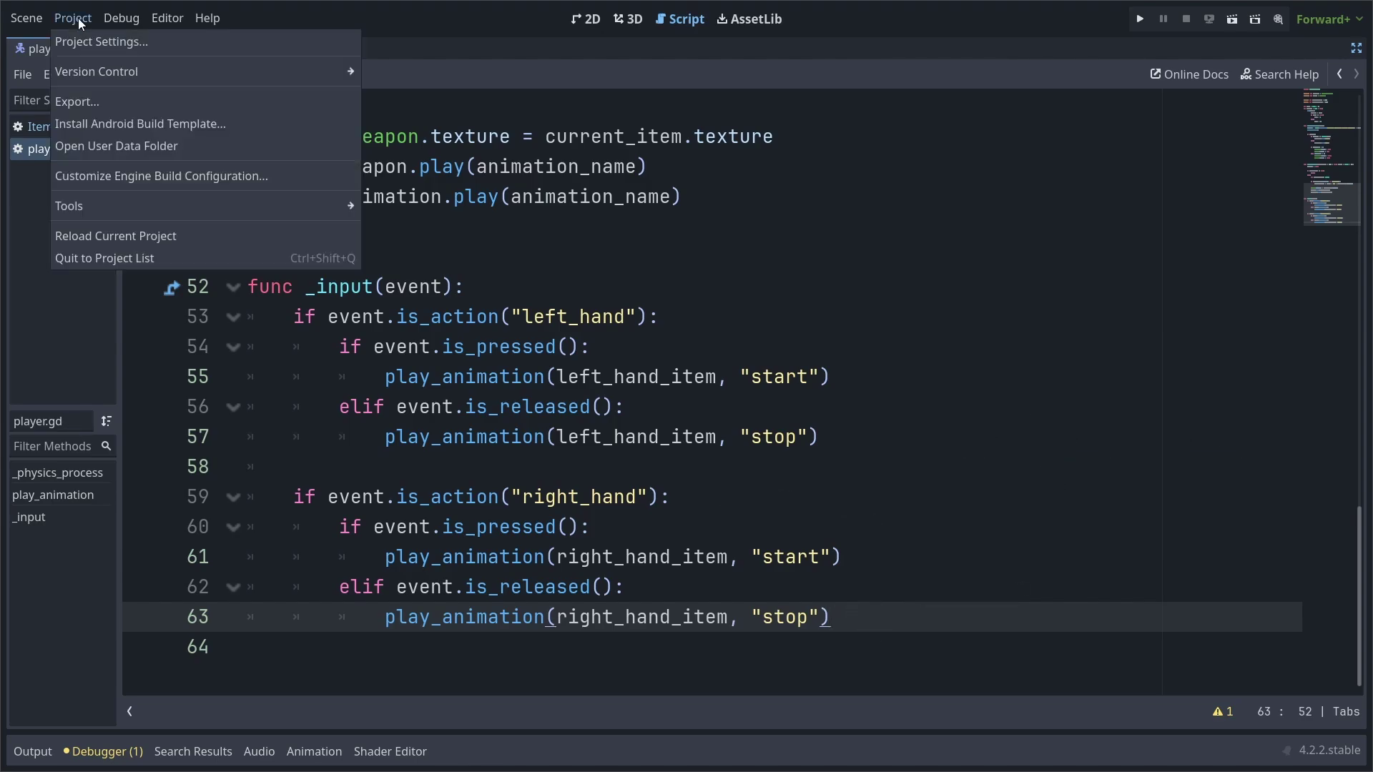
{"action": "left_click", "coordinate": [92, 41]}
{"action": "left_click", "coordinate": [915, 201]}
{"action": "left_click", "coordinate": [500, 201]}
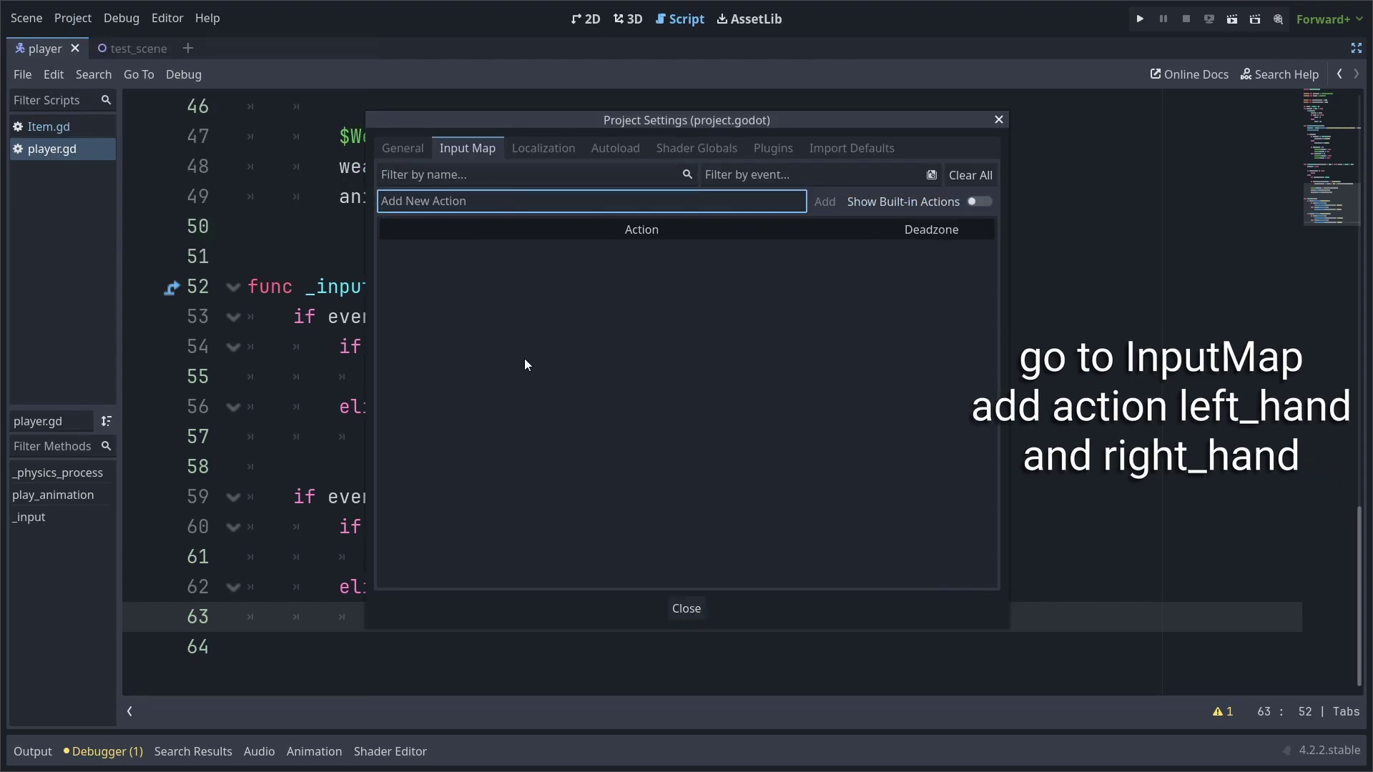
{"action": "type", "text": "left_hand"}
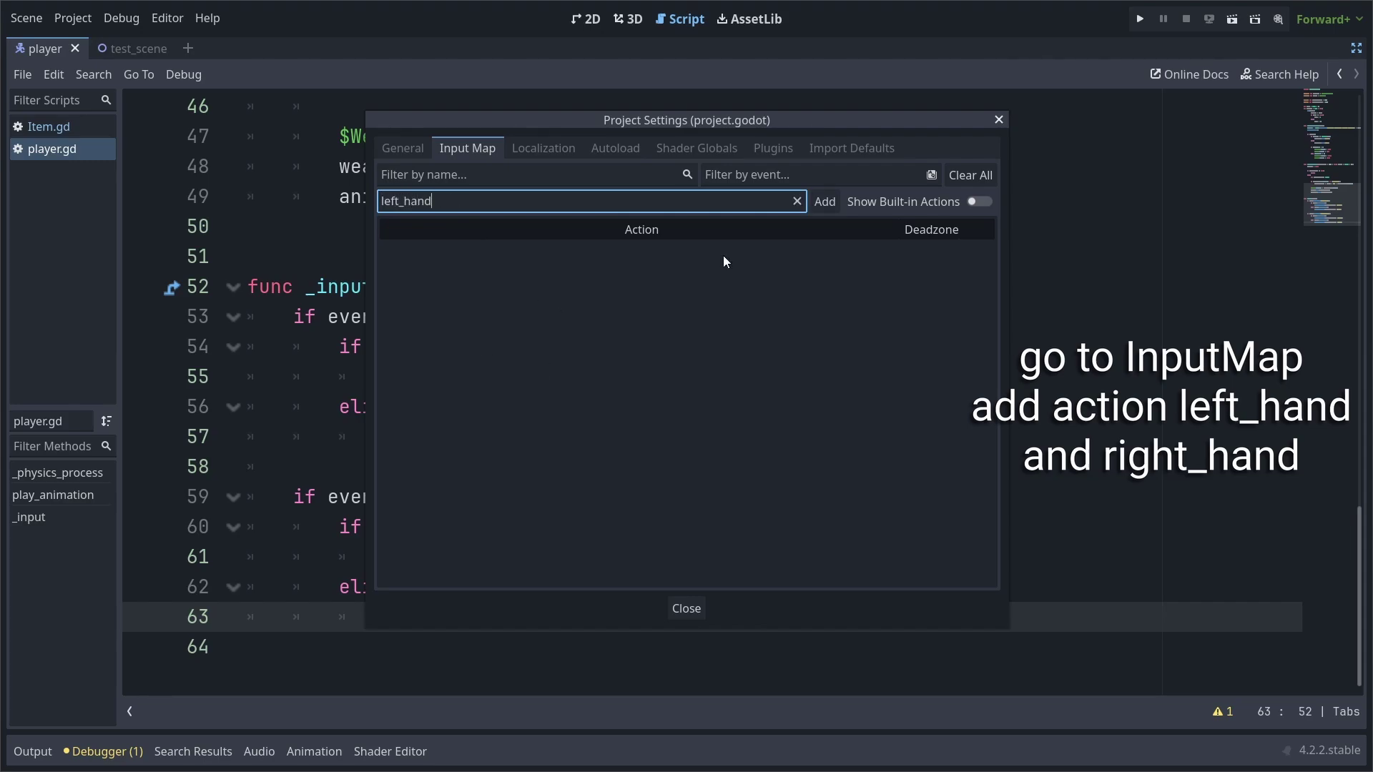
{"action": "key", "text": "Return"}
{"action": "type", "text": "righ"}
{"action": "key", "text": "Return"}
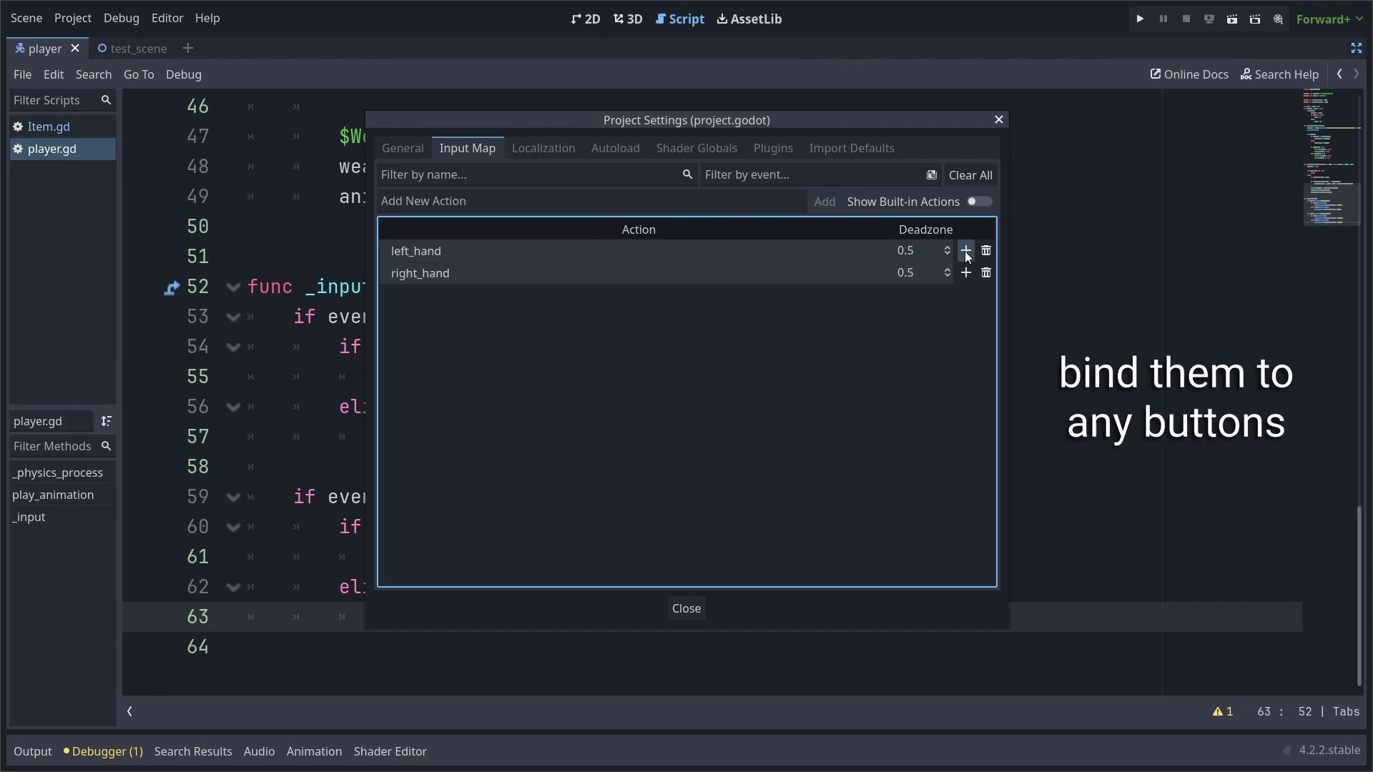
Bind the right mouse button to left_hand and the left mouse button to right_hand
{"action": "left_click", "coordinate": [966, 250]}
{"action": "right_click", "coordinate": [612, 422]}
{"action": "left_click", "coordinate": [610, 512]}
{"action": "left_click", "coordinate": [966, 294]}
{"action": "left_click", "coordinate": [612, 422]}
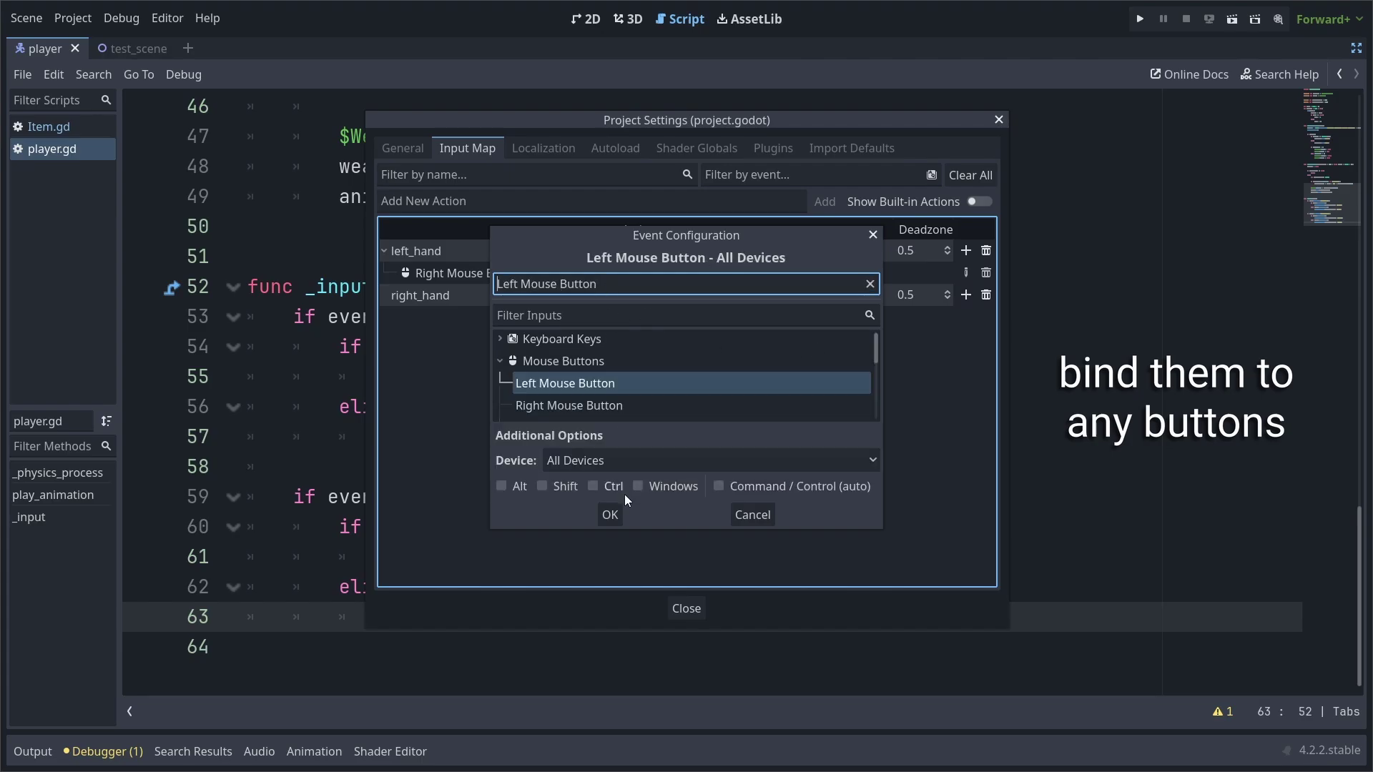
{"action": "left_click", "coordinate": [610, 512]}
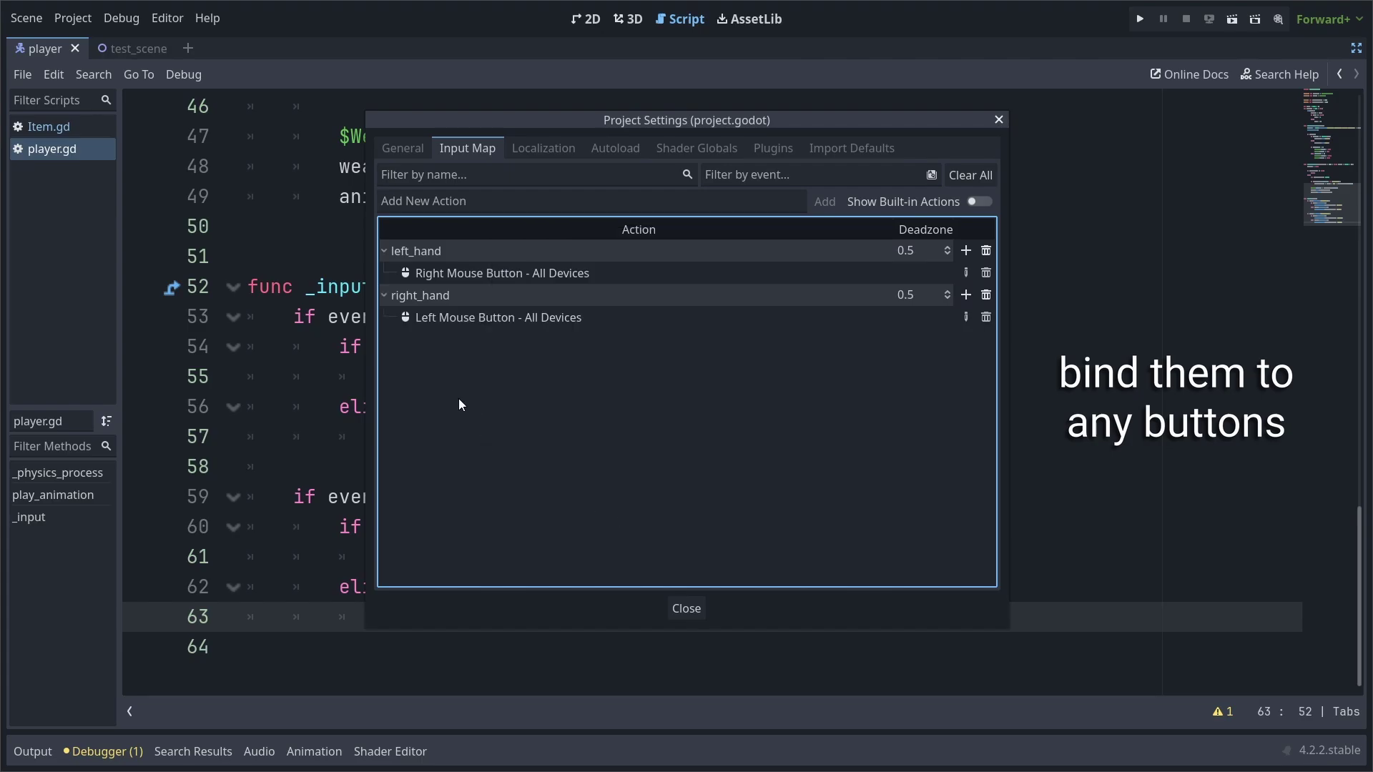
{"action": "key", "text": "Escape"}
Run the test scene and trigger both hands' shield animations, then select the AnimationPlayer node
{"action": "left_click", "coordinate": [133, 47]}
{"action": "key", "text": "F6"}
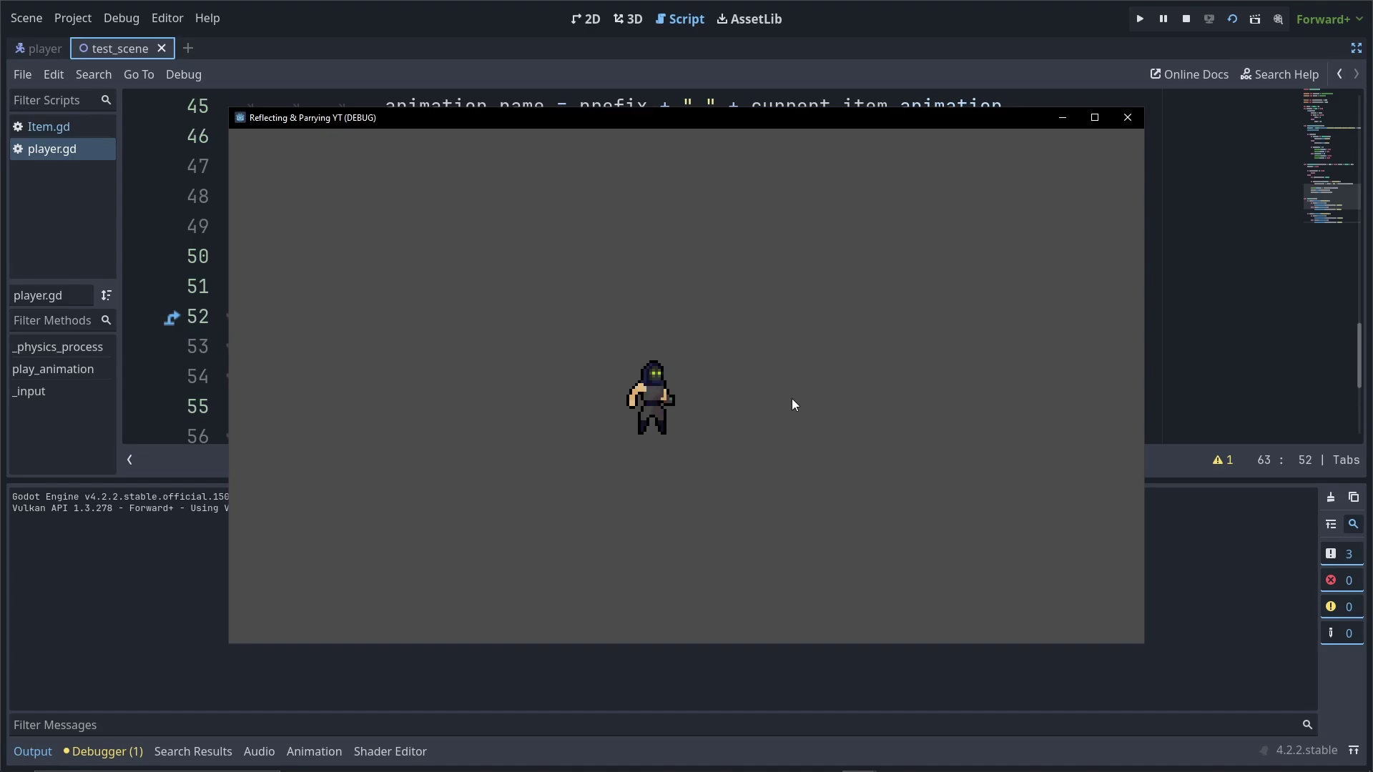
{"action": "left_click", "coordinate": [792, 399]}
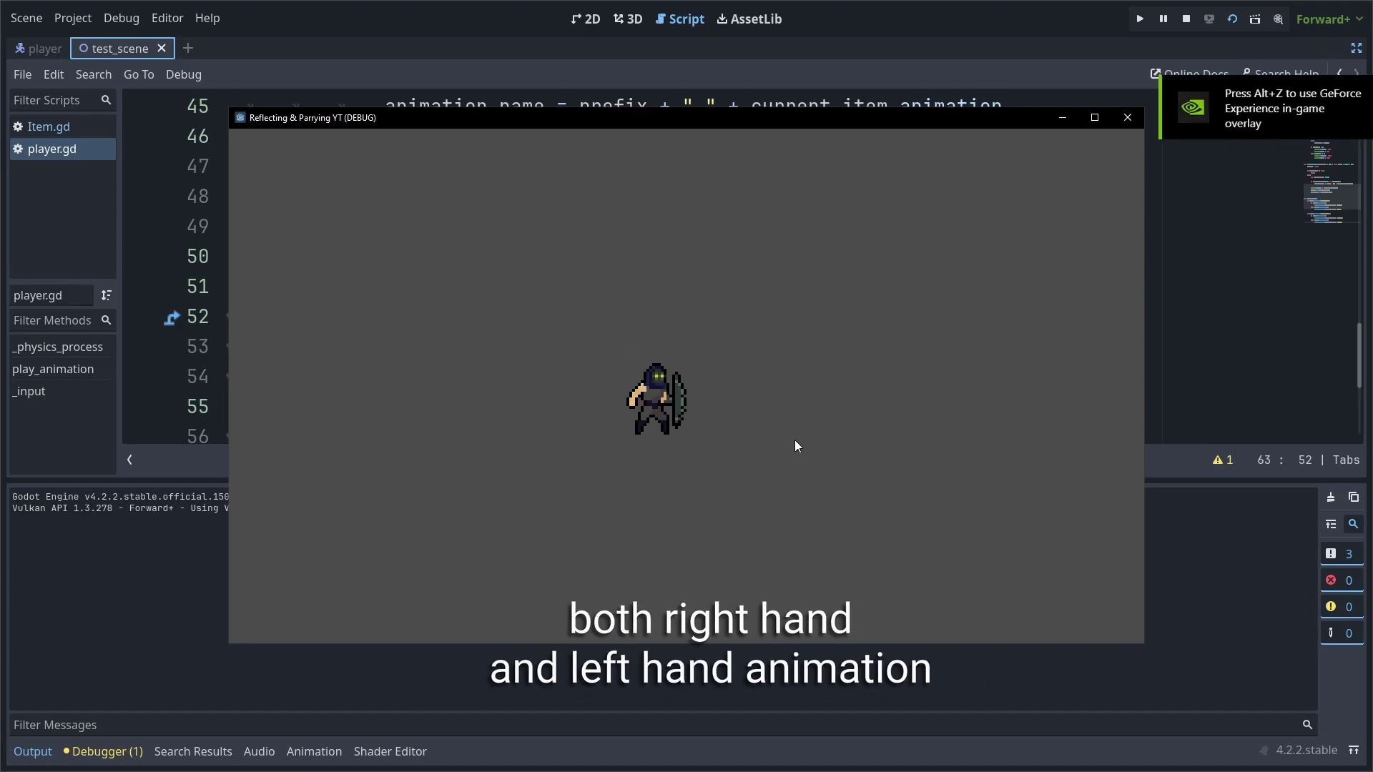
{"action": "left_click", "coordinate": [786, 356]}
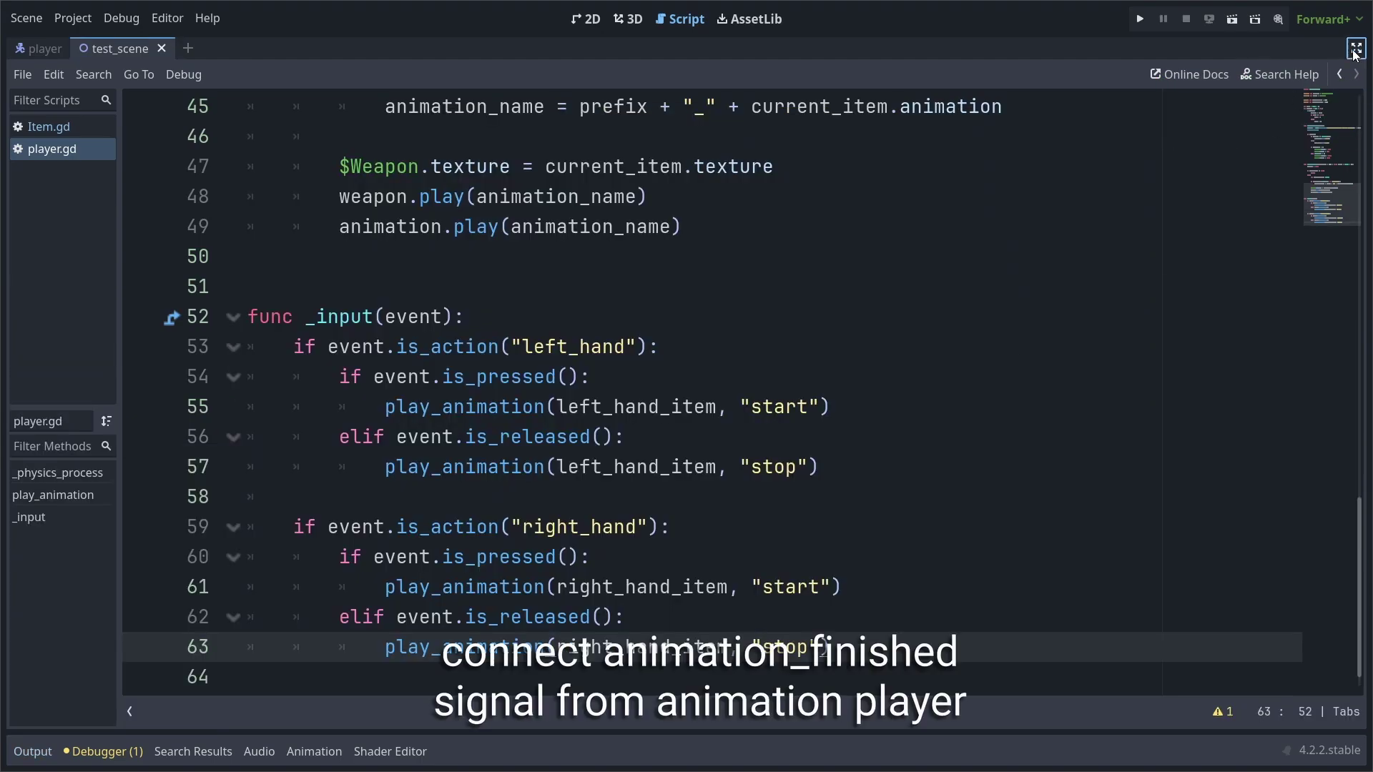
{"action": "left_click", "coordinate": [1357, 48]}
{"action": "left_click", "coordinate": [104, 170]}
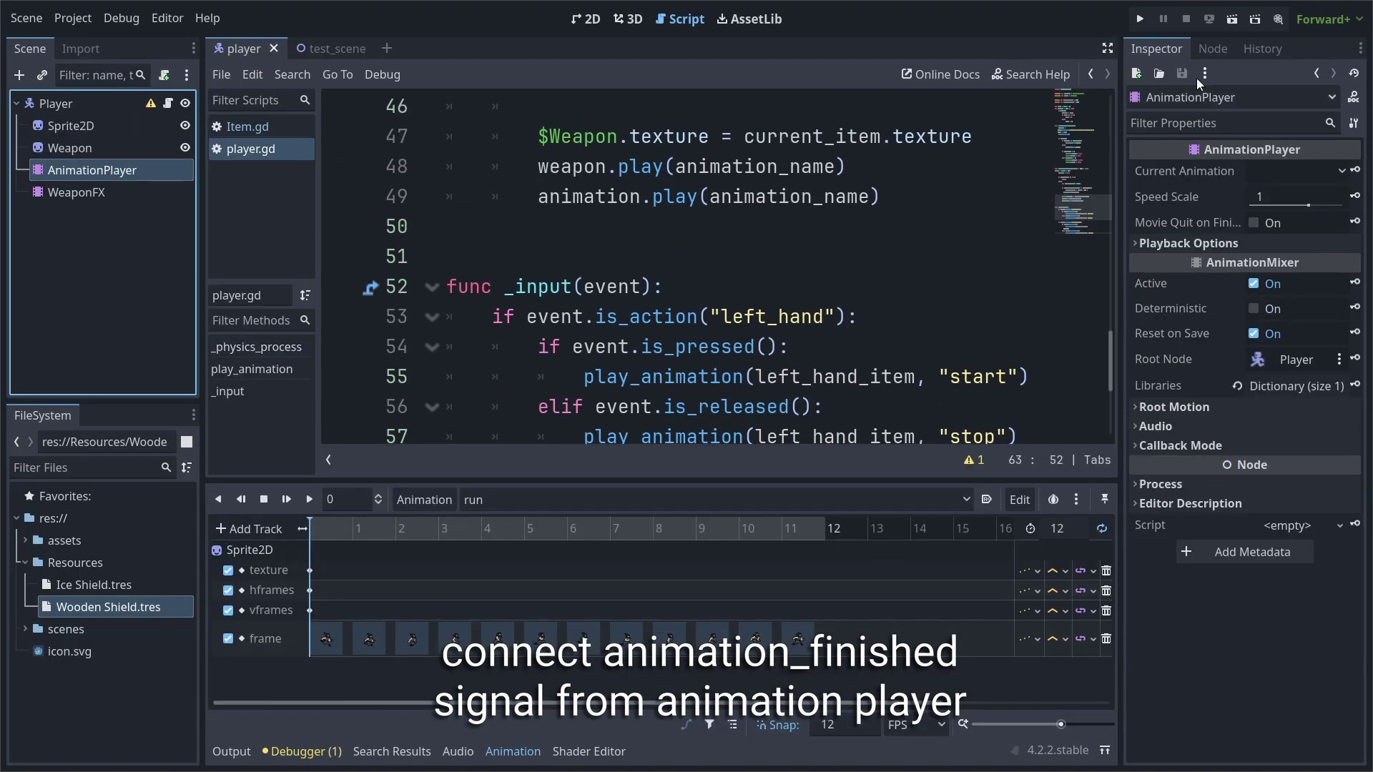
Connect the AnimationPlayer's animation_finished signal to a new _on_animation_finished method
{"action": "left_click", "coordinate": [1212, 50]}
{"action": "double_click", "coordinate": [1234, 217]}
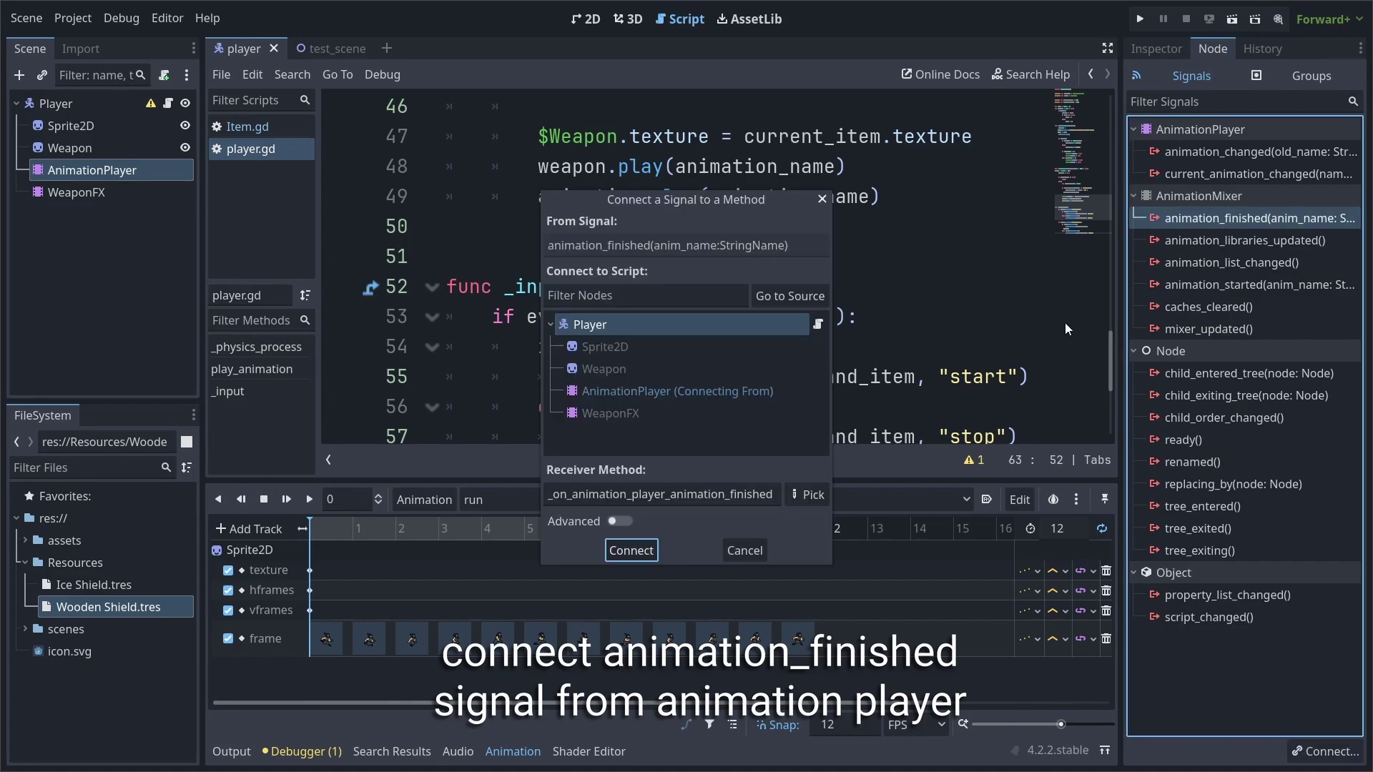
{"action": "key", "text": "Delete"}
{"action": "key", "text": "Delete"}
{"action": "key", "text": "Delete"}
{"action": "left_click", "coordinate": [660, 547]}
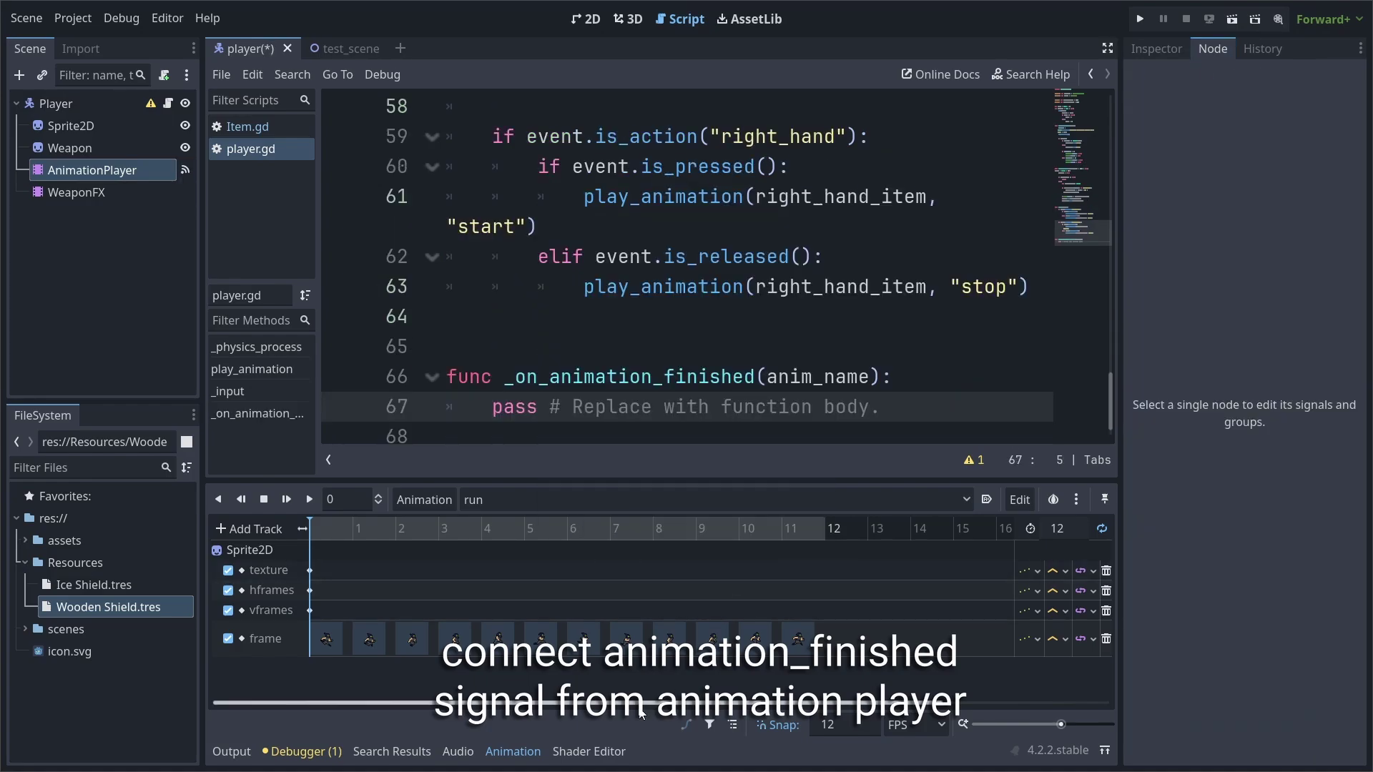
Replace the method's pass with can_move = true, save, and run the test scene again
{"action": "left_click", "coordinate": [1107, 47]}
{"action": "left_click", "coordinate": [711, 587], "text": "shift"}
{"action": "type", "text": "can_move = true"}
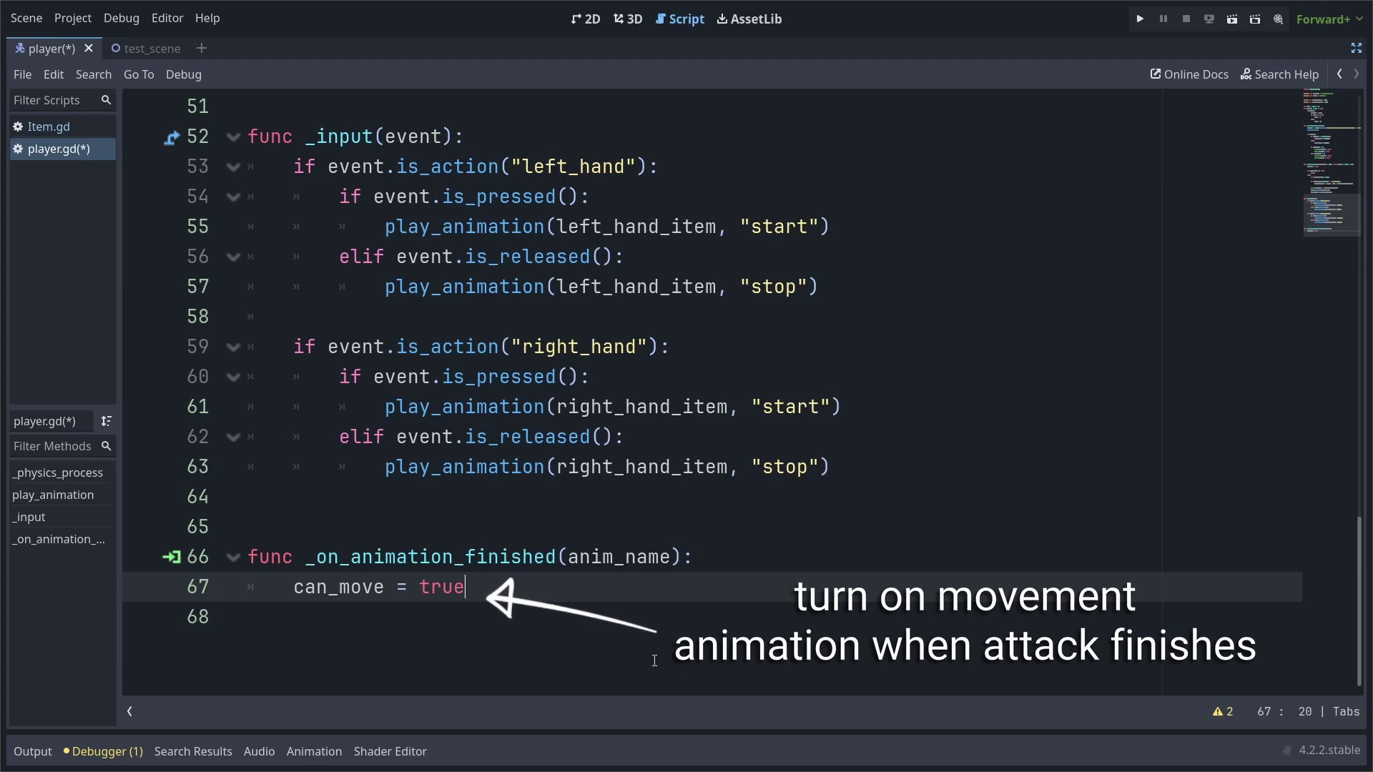
{"action": "key", "text": "ctrl+s"}
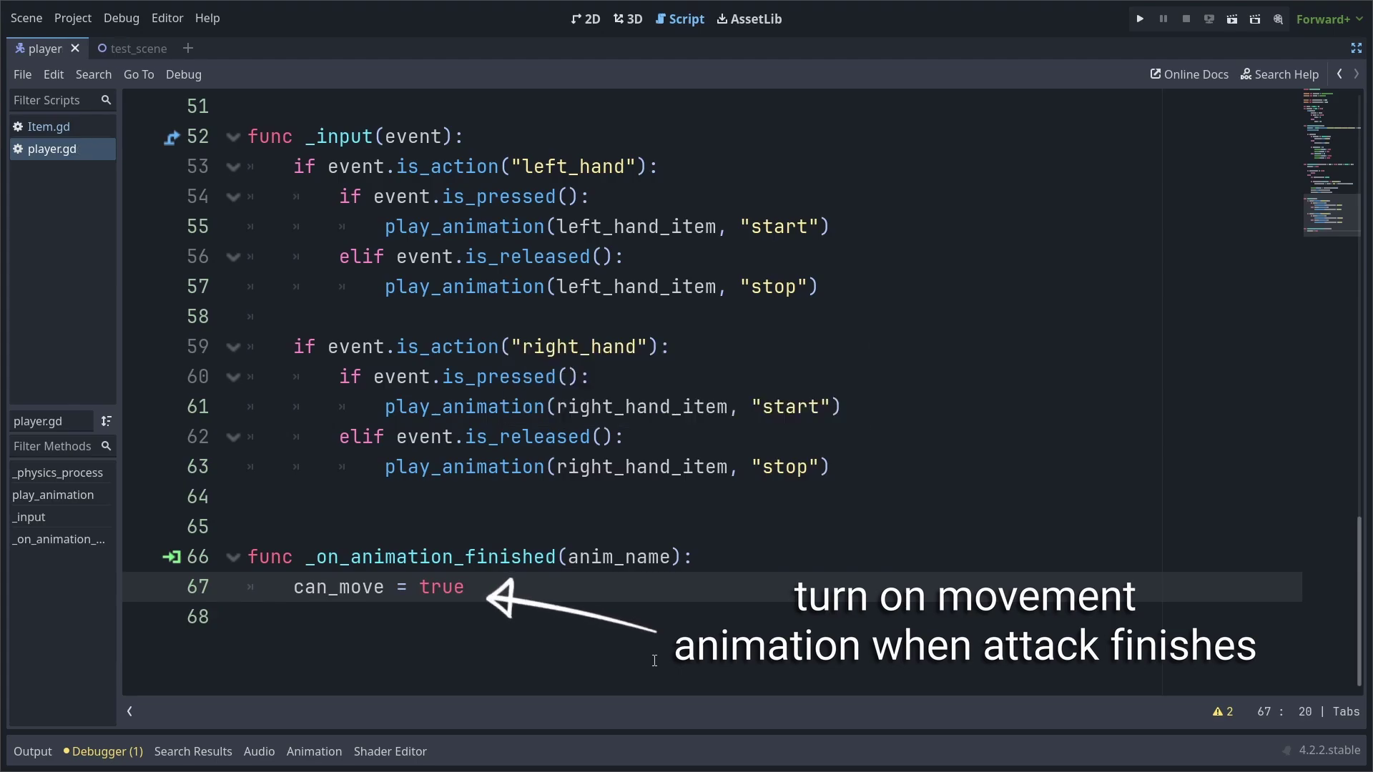
{"action": "key", "text": "ctrl+Tab"}
Test-run the game, walking the character while it holds its shield, then close it and restore the docks
{"action": "key", "text": "F6"}
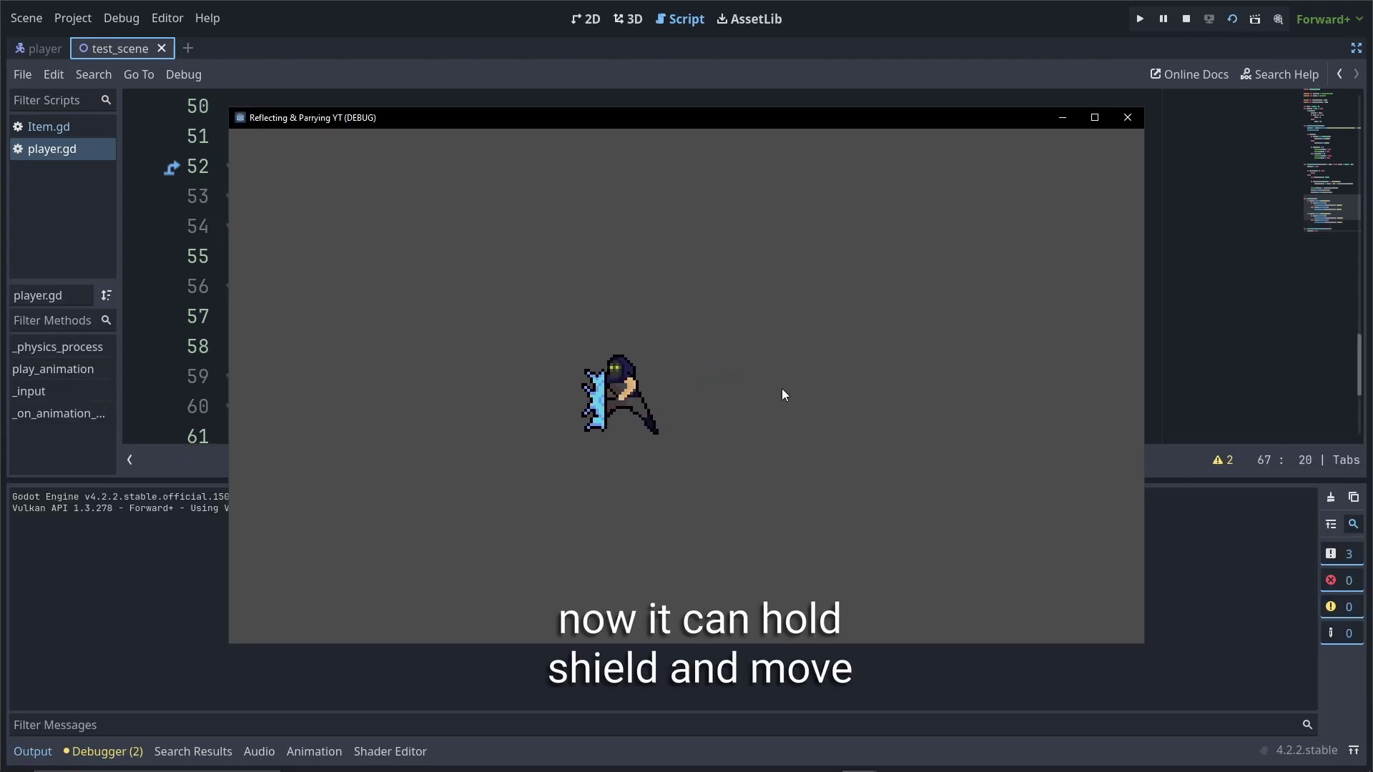
{"action": "key", "text": "d"}
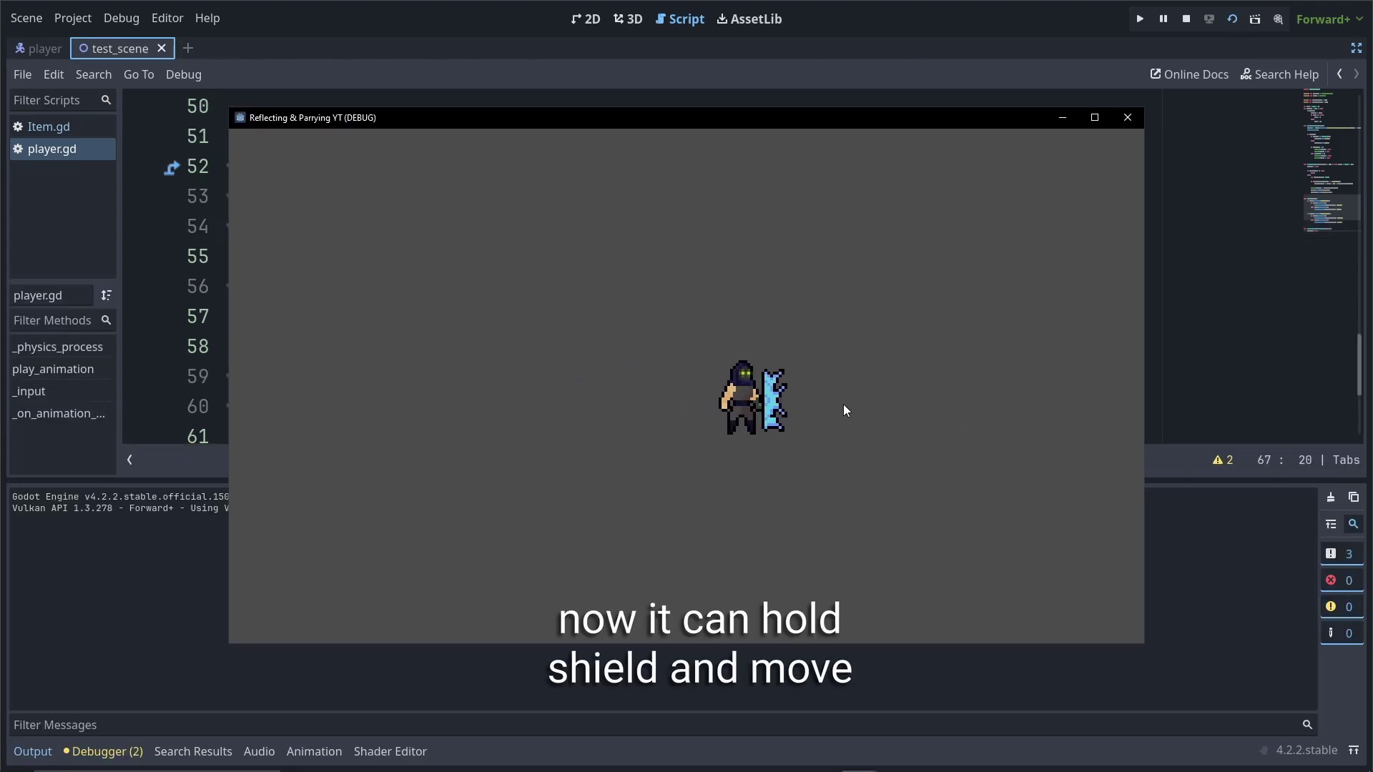
{"action": "key", "text": "w"}
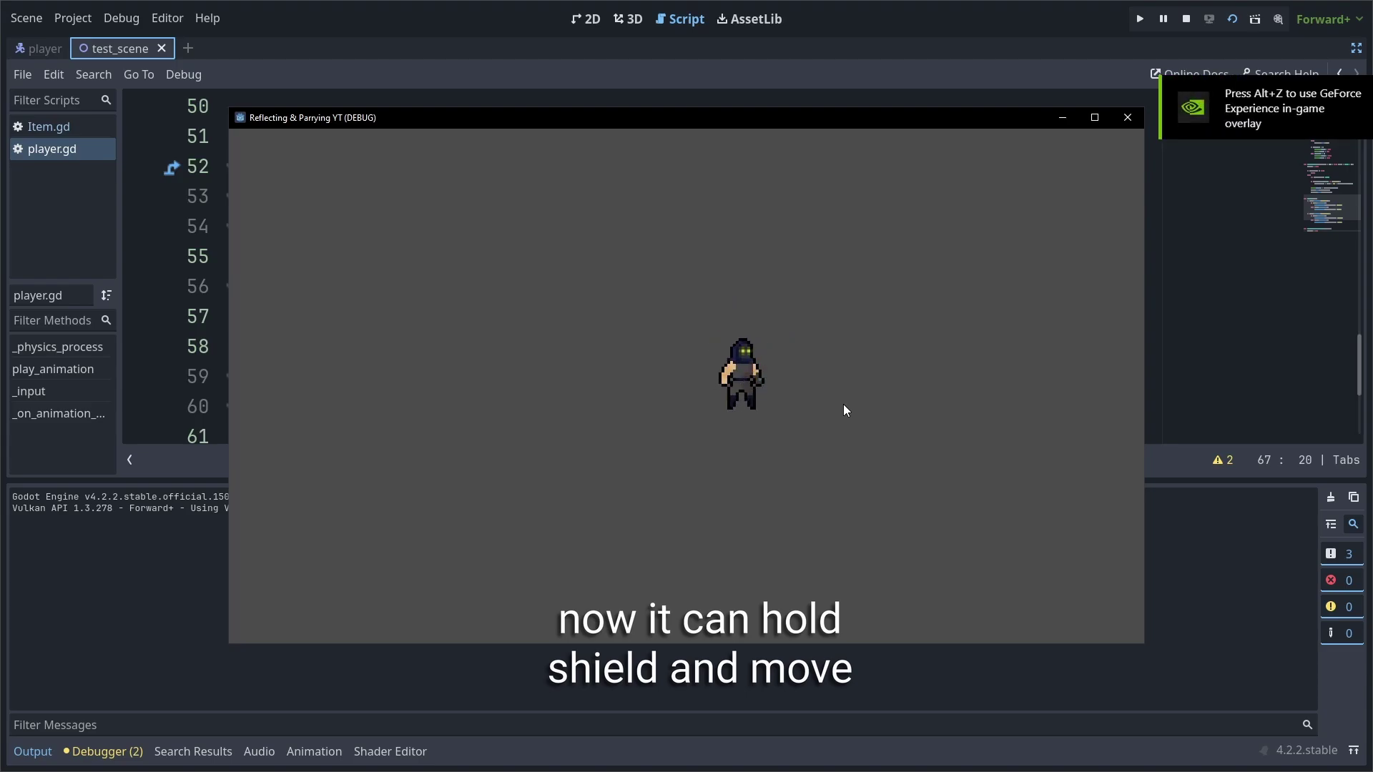
{"action": "left_click", "coordinate": [1127, 117]}
{"action": "left_click", "coordinate": [1355, 48]}
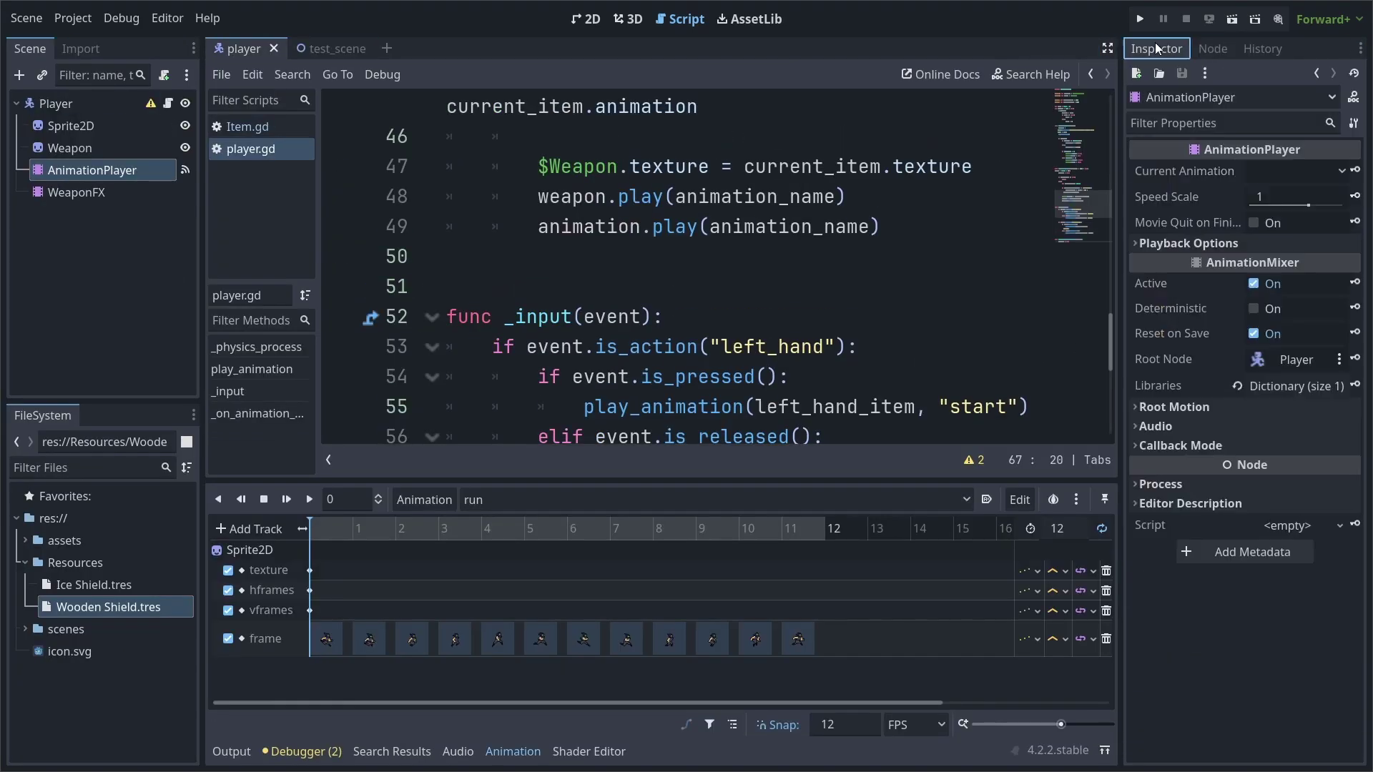
Add an Area2D named Reflect under the Player node
{"action": "left_click", "coordinate": [56, 103]}
{"action": "left_click", "coordinate": [20, 74]}
{"action": "type", "text": "area"}
{"action": "key", "text": "Return"}
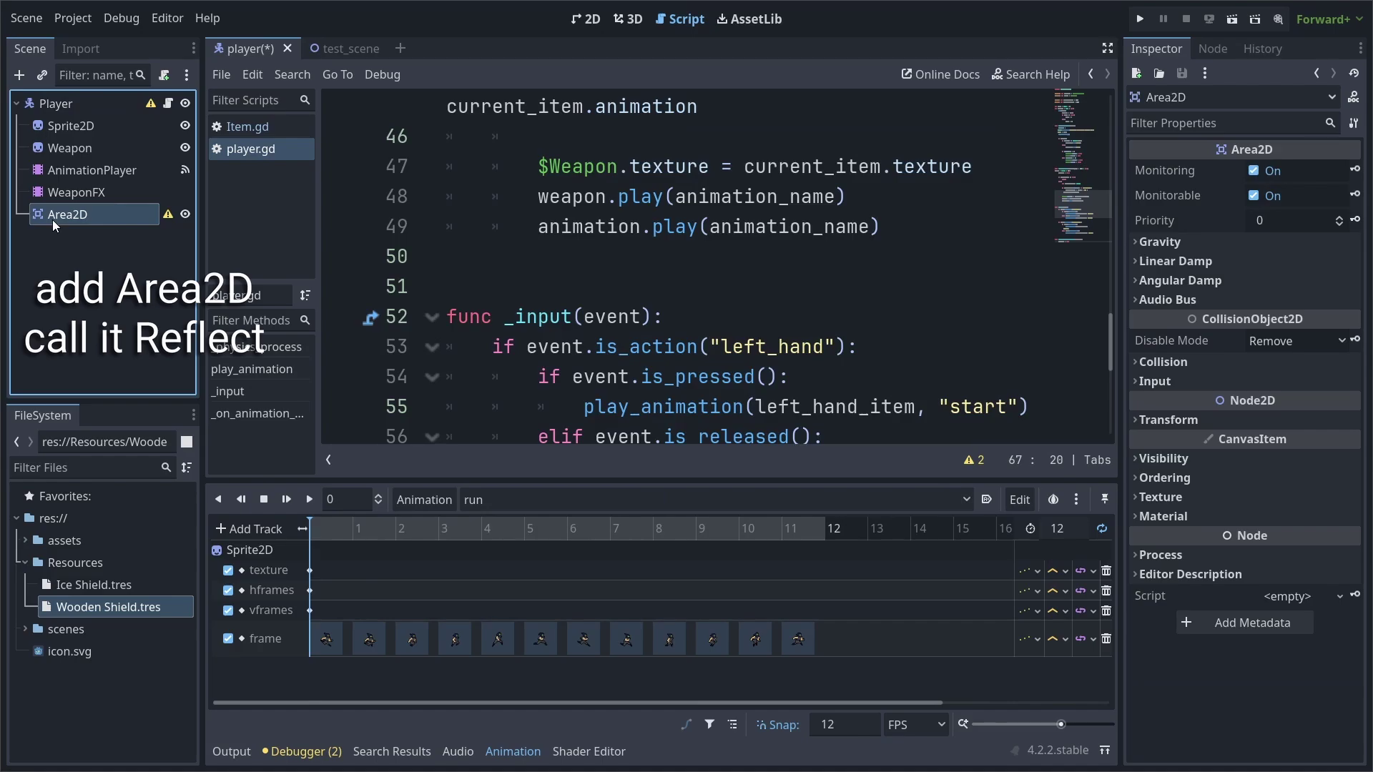
{"action": "double_click", "coordinate": [63, 220]}
{"action": "type", "text": "lect"}
{"action": "key", "text": "Return"}
Give Reflect a CollisionShape2D with a new RectangleShape2D and save the player scene
{"action": "left_click", "coordinate": [19, 75]}
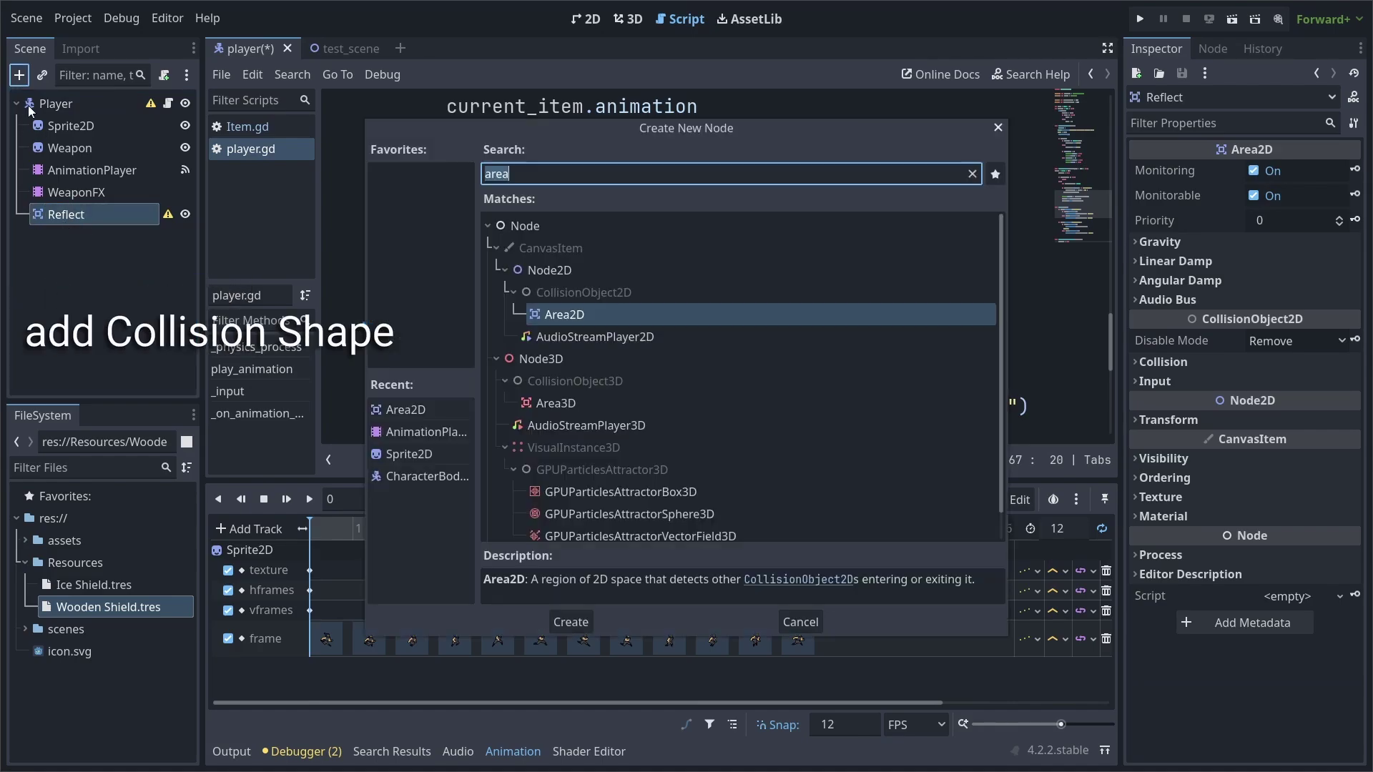
{"action": "type", "text": "coll"}
{"action": "key", "text": "Return"}
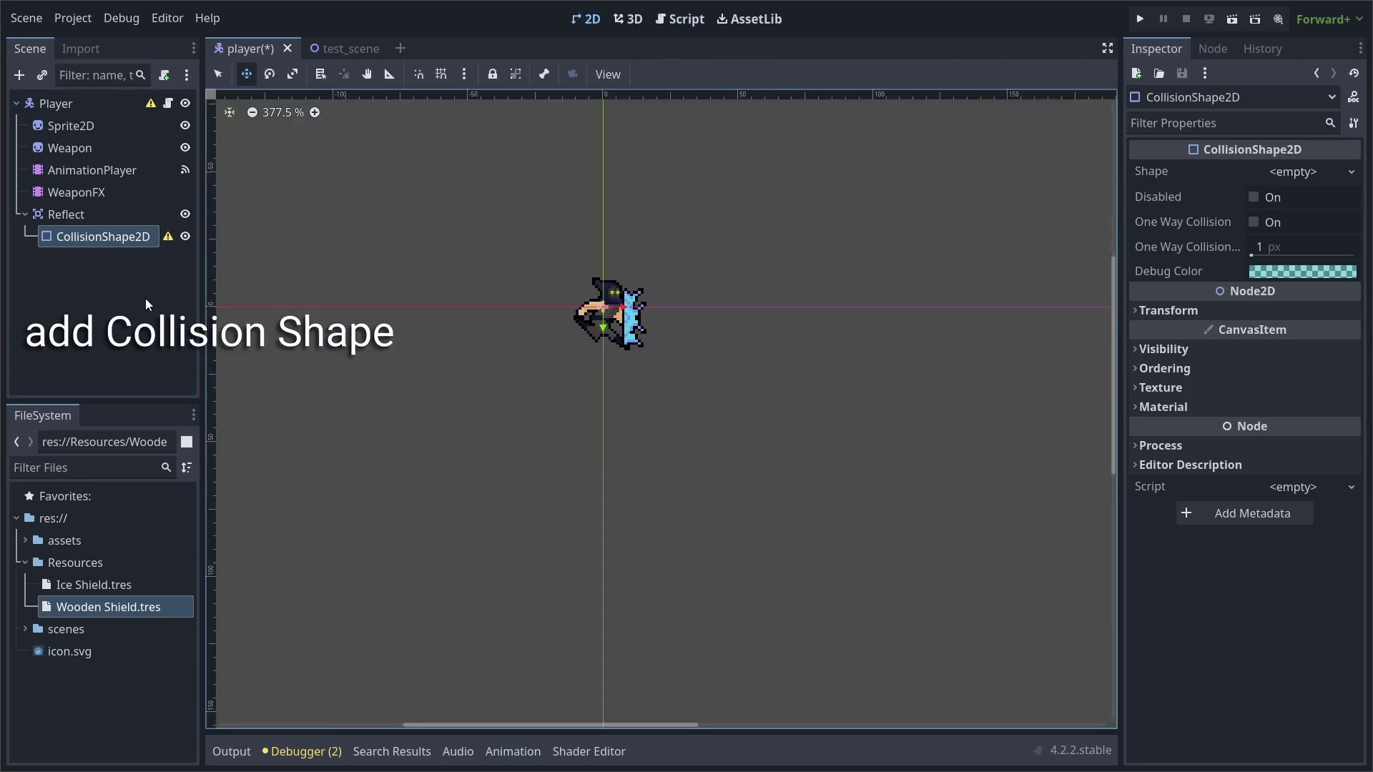
{"action": "left_click", "coordinate": [1295, 171]}
{"action": "left_click", "coordinate": [1229, 310]}
{"action": "scroll", "coordinate": [716, 366], "scroll_direction": "up", "scroll_amount": 3}
{"action": "key", "text": "ctrl+s"}
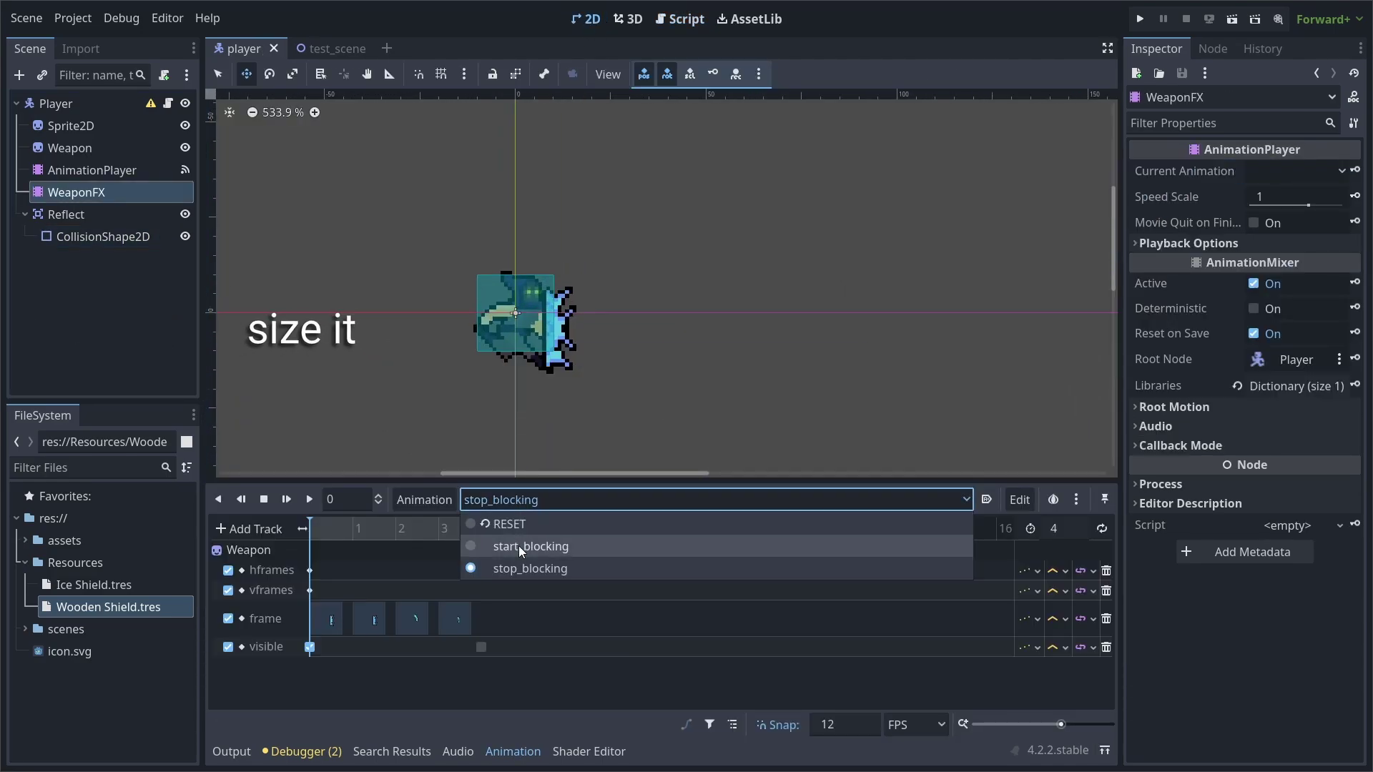
Key the Reflect collision shape's size and position at time 0 in start_blocking
{"action": "left_click", "coordinate": [520, 546]}
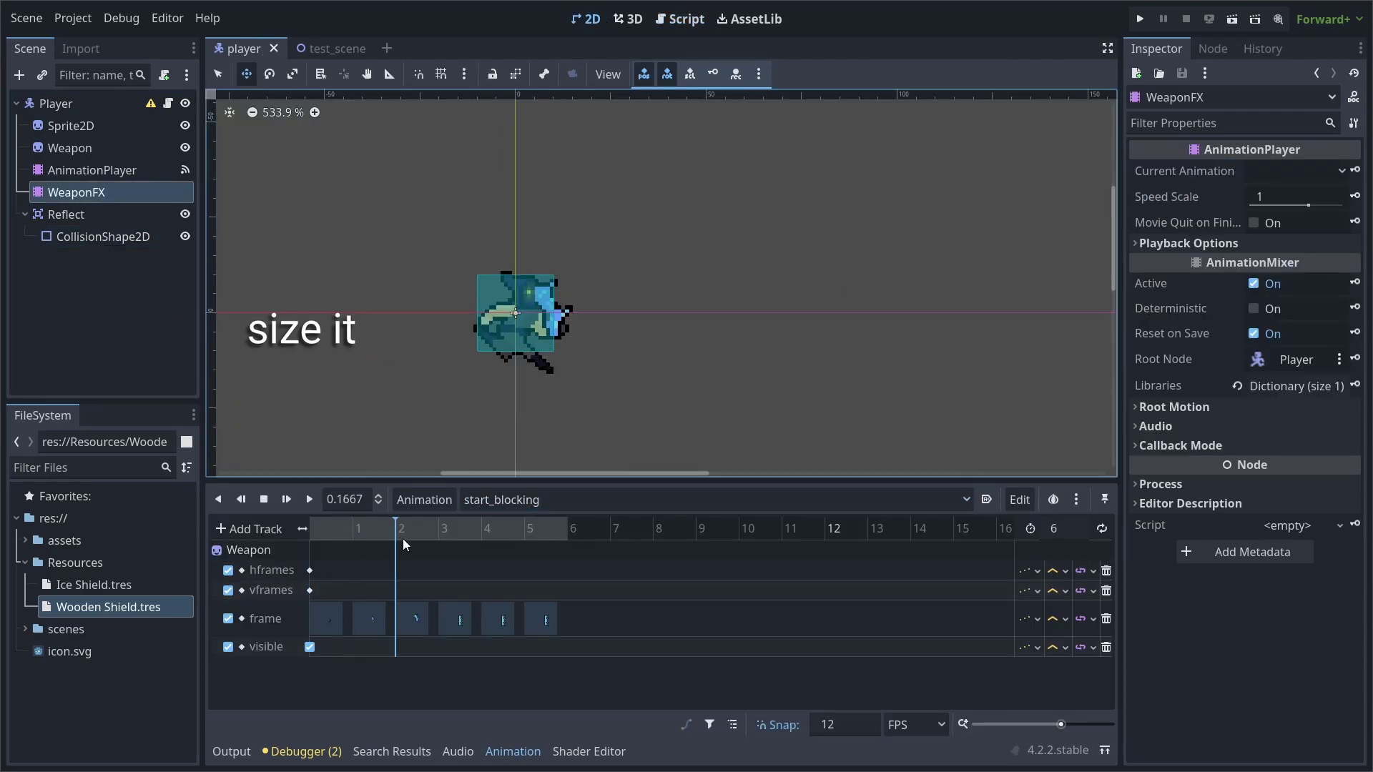
{"action": "left_click", "coordinate": [438, 529]}
{"action": "left_click", "coordinate": [500, 322]}
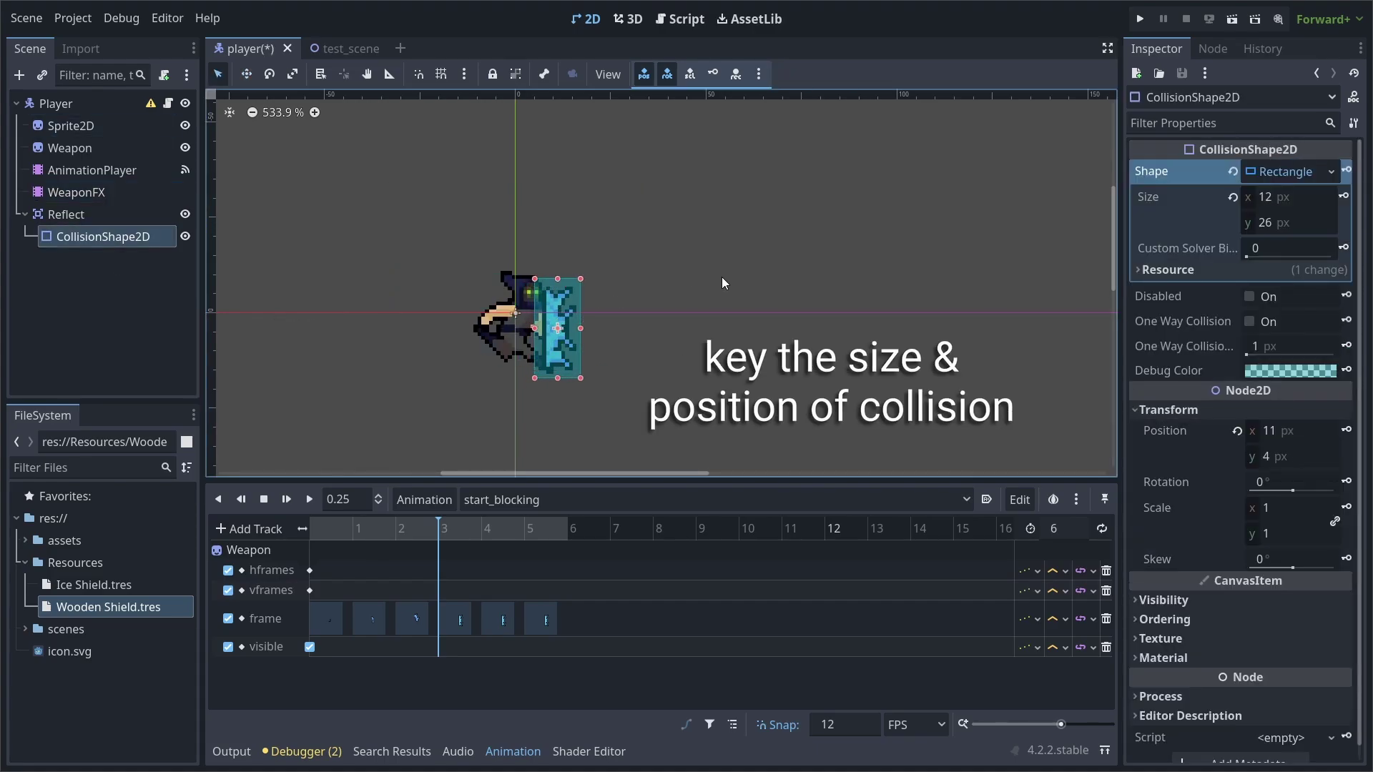
{"action": "left_click", "coordinate": [1344, 196]}
{"action": "left_click", "coordinate": [625, 429]}
{"action": "left_click", "coordinate": [1346, 429]}
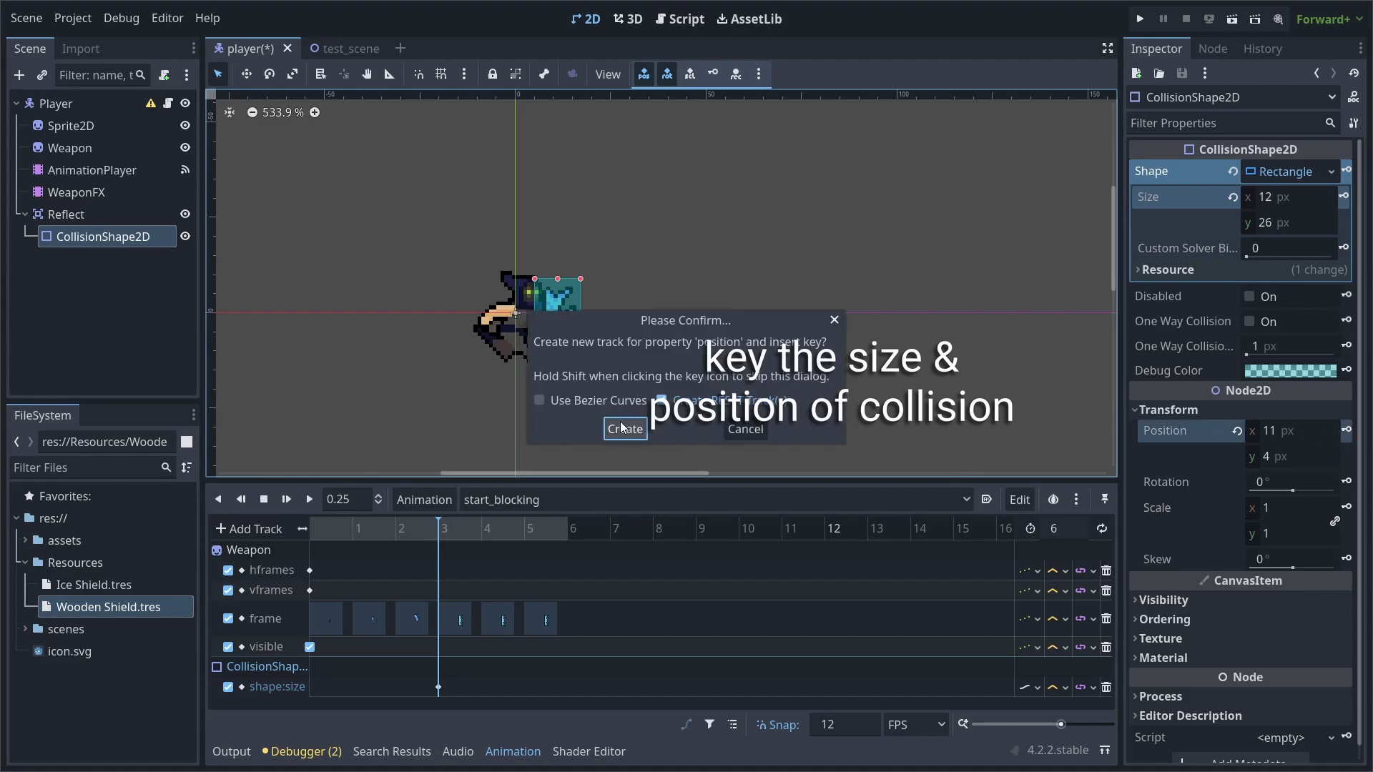
{"action": "left_click", "coordinate": [625, 429]}
{"action": "left_click_drag", "start_coordinate": [501, 683], "coordinate": [315, 638]}
{"action": "left_click_drag", "start_coordinate": [438, 645], "coordinate": [300, 661]}
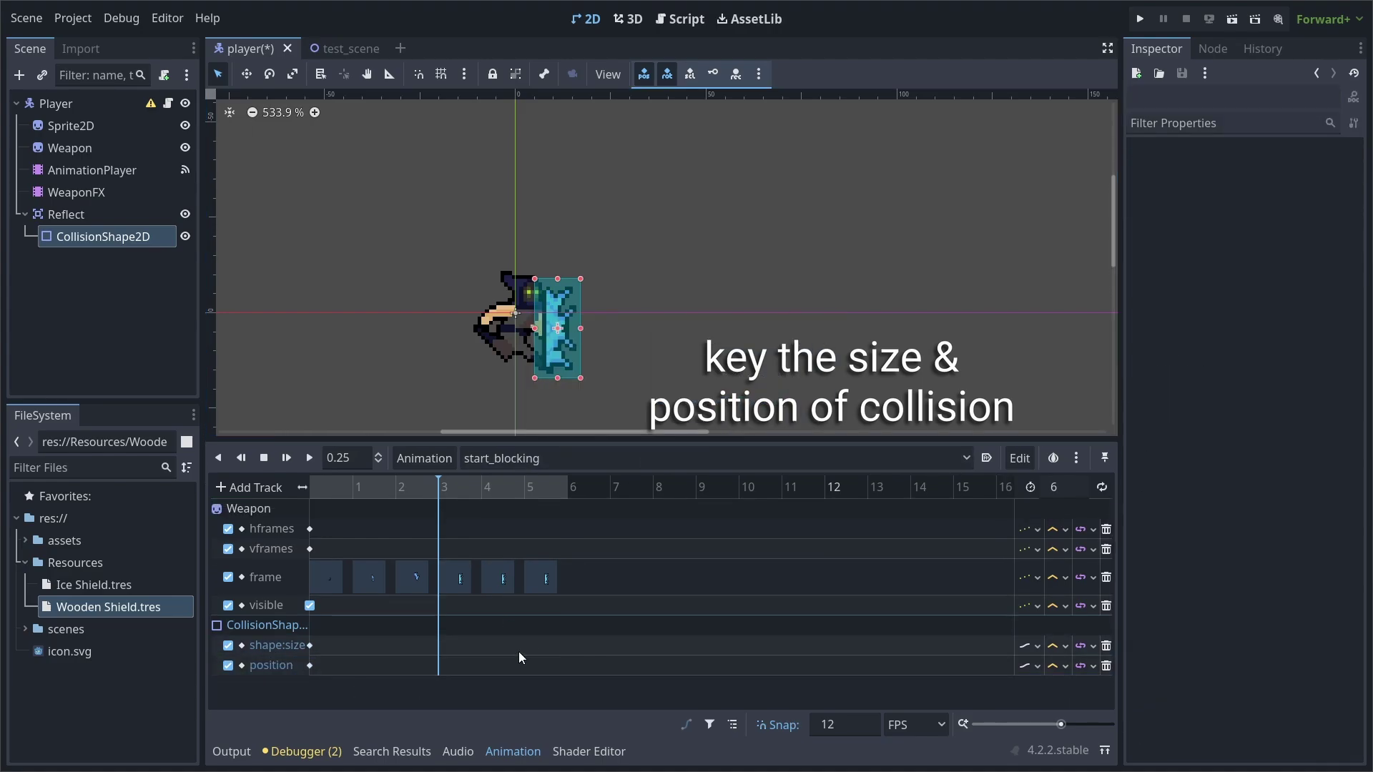
Key the collision shape's Disabled property on at 0.25 s and off at 0
{"action": "left_click", "coordinate": [1249, 296]}
{"action": "left_click", "coordinate": [1346, 295]}
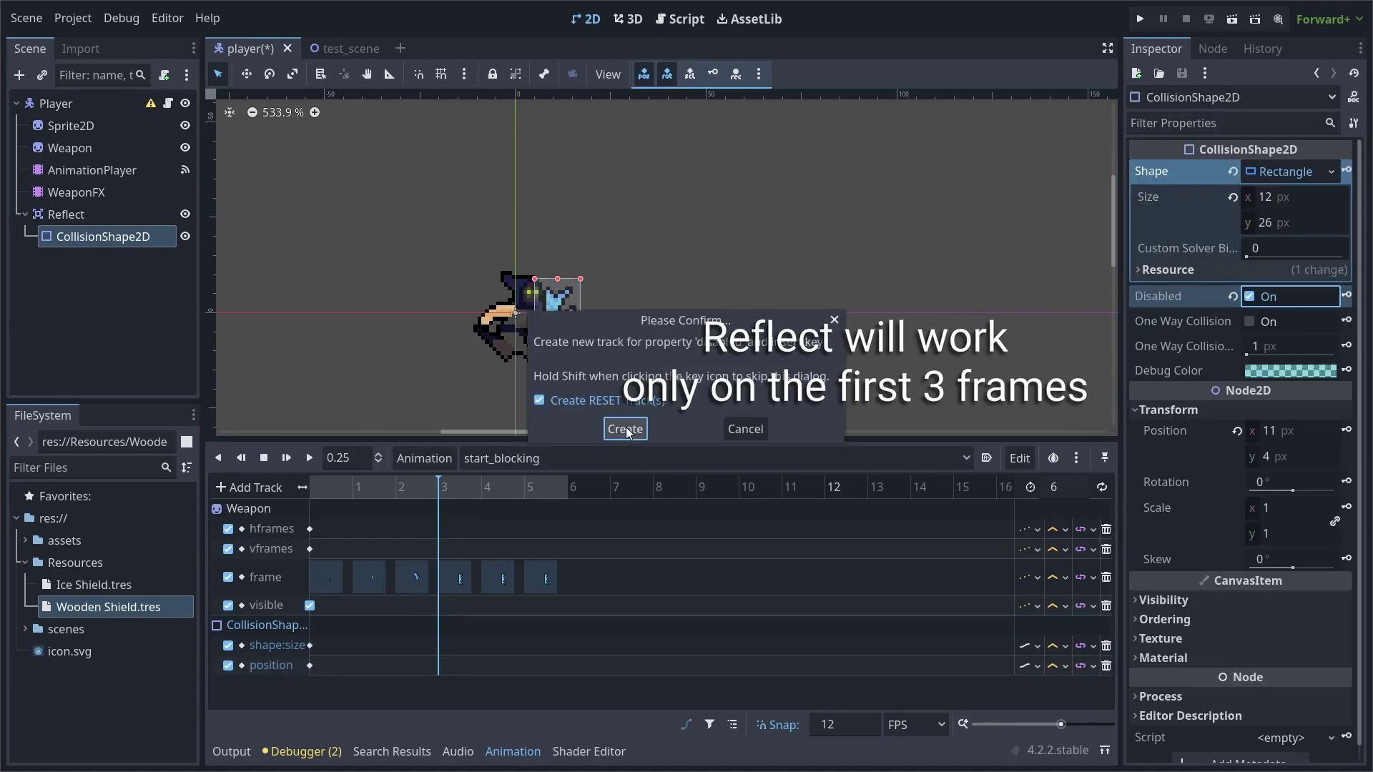
{"action": "left_click", "coordinate": [626, 427]}
{"action": "left_click", "coordinate": [310, 486]}
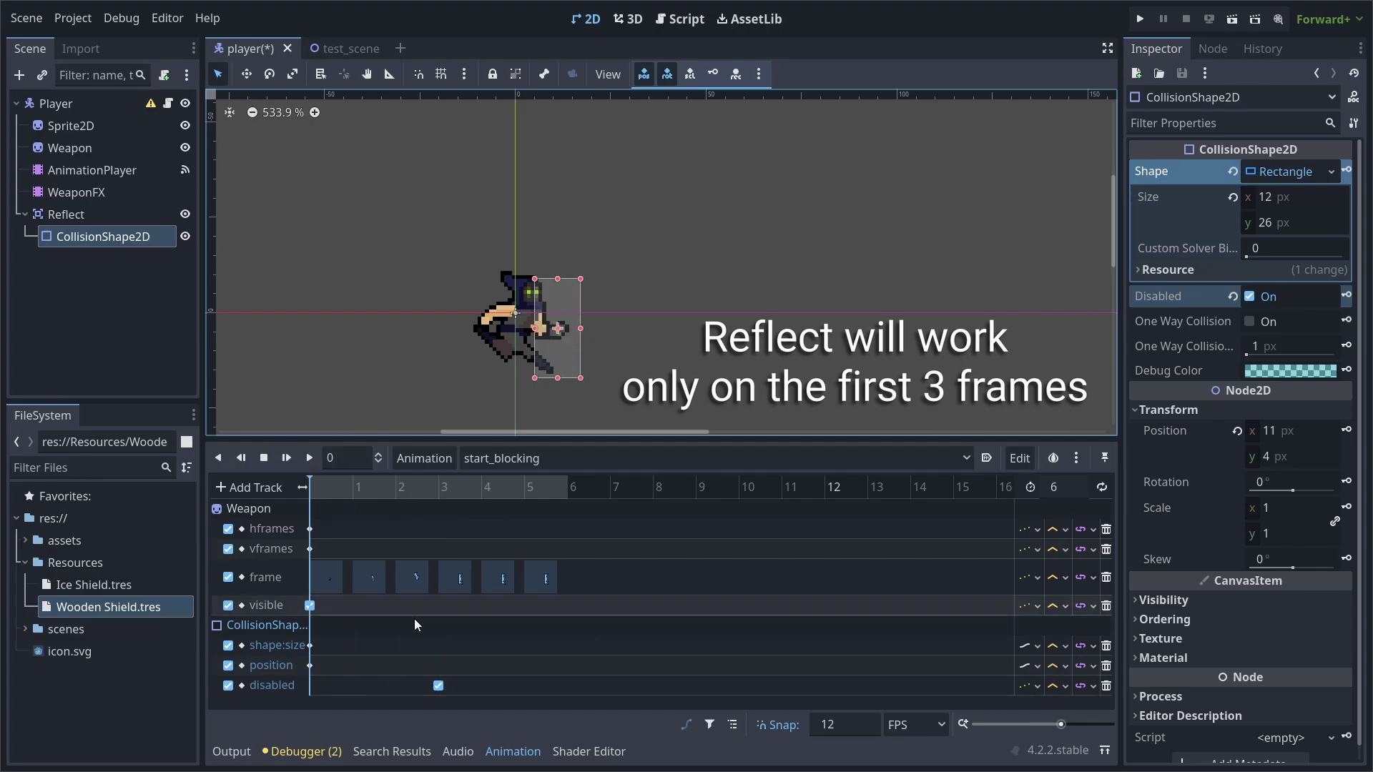
{"action": "left_click", "coordinate": [1249, 296]}
{"action": "left_click", "coordinate": [1347, 295]}
{"action": "left_click_drag", "start_coordinate": [309, 480], "coordinate": [439, 487]}
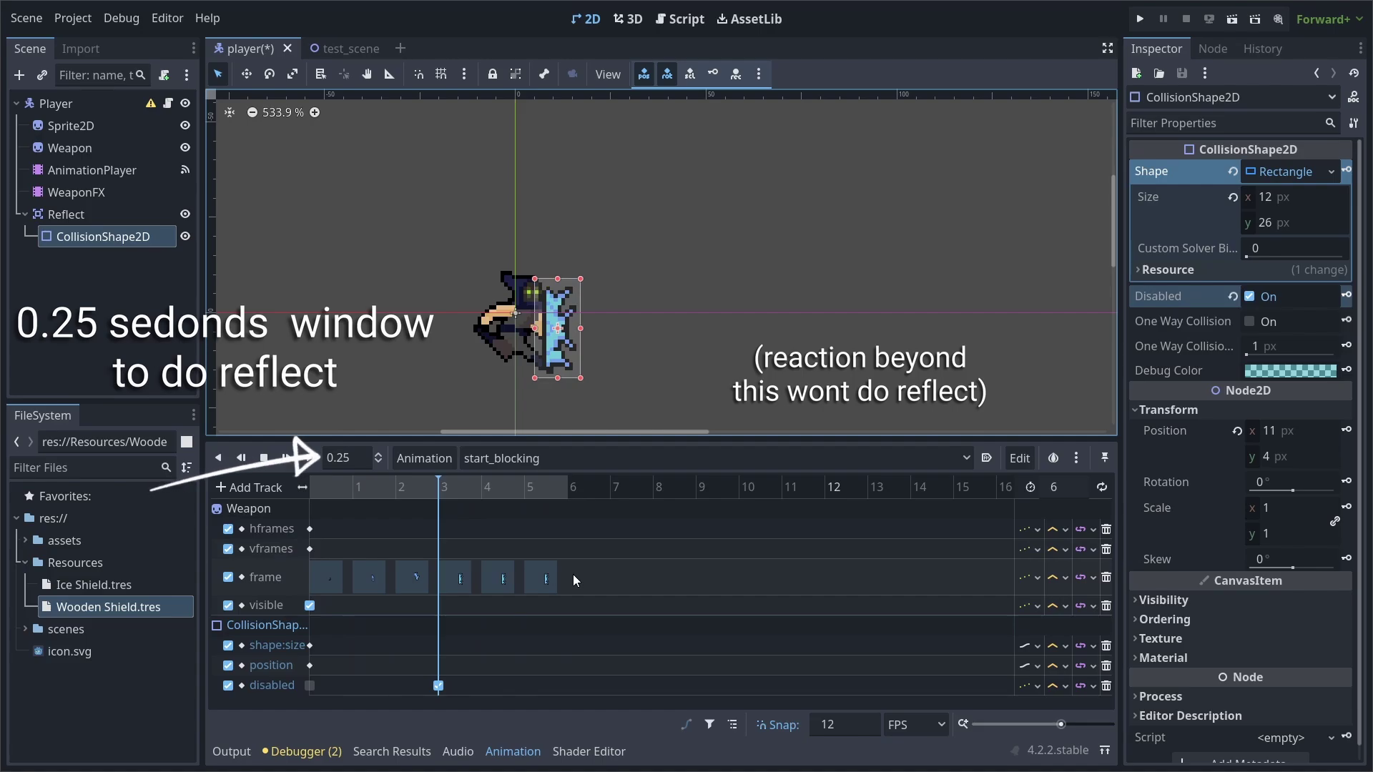
Check the RESET animation, then return to start_blocking
{"action": "left_click", "coordinate": [499, 462]}
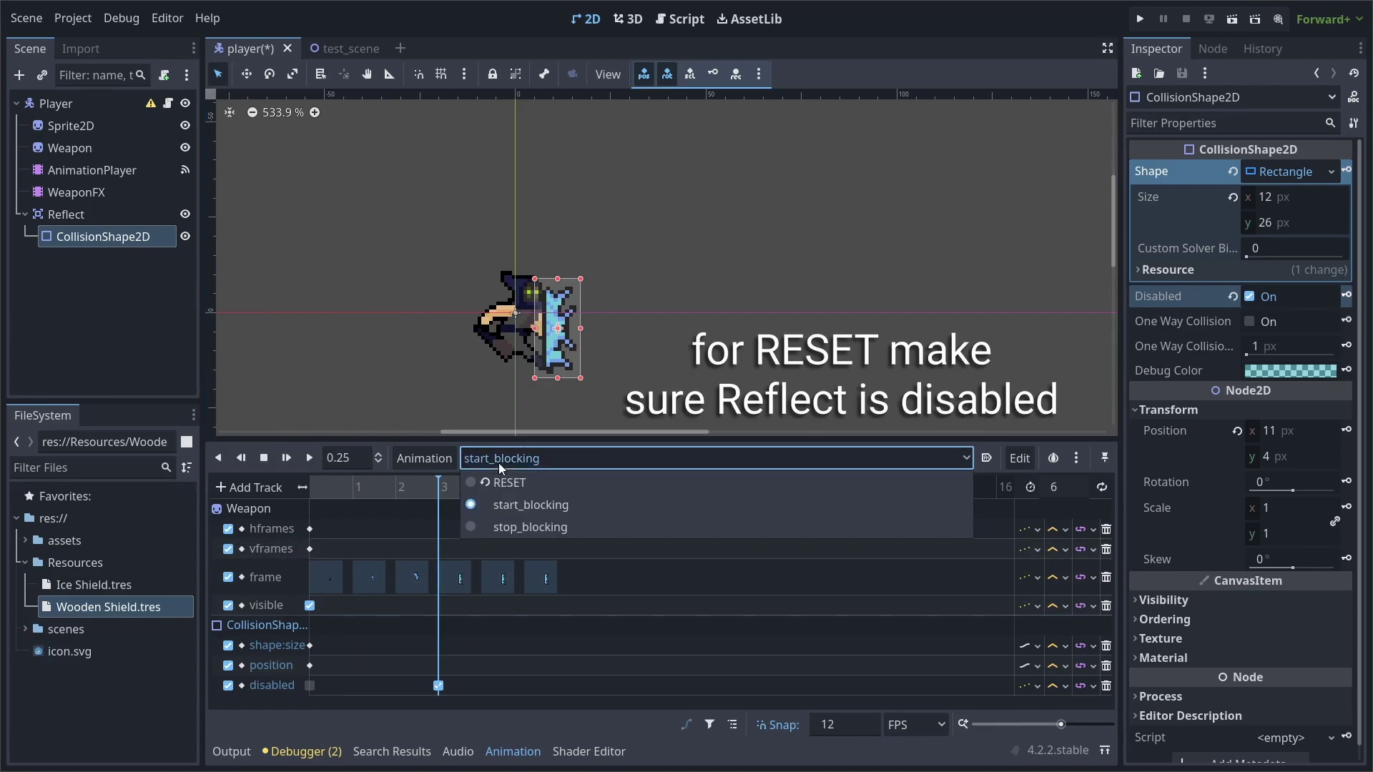
{"action": "left_click", "coordinate": [499, 484]}
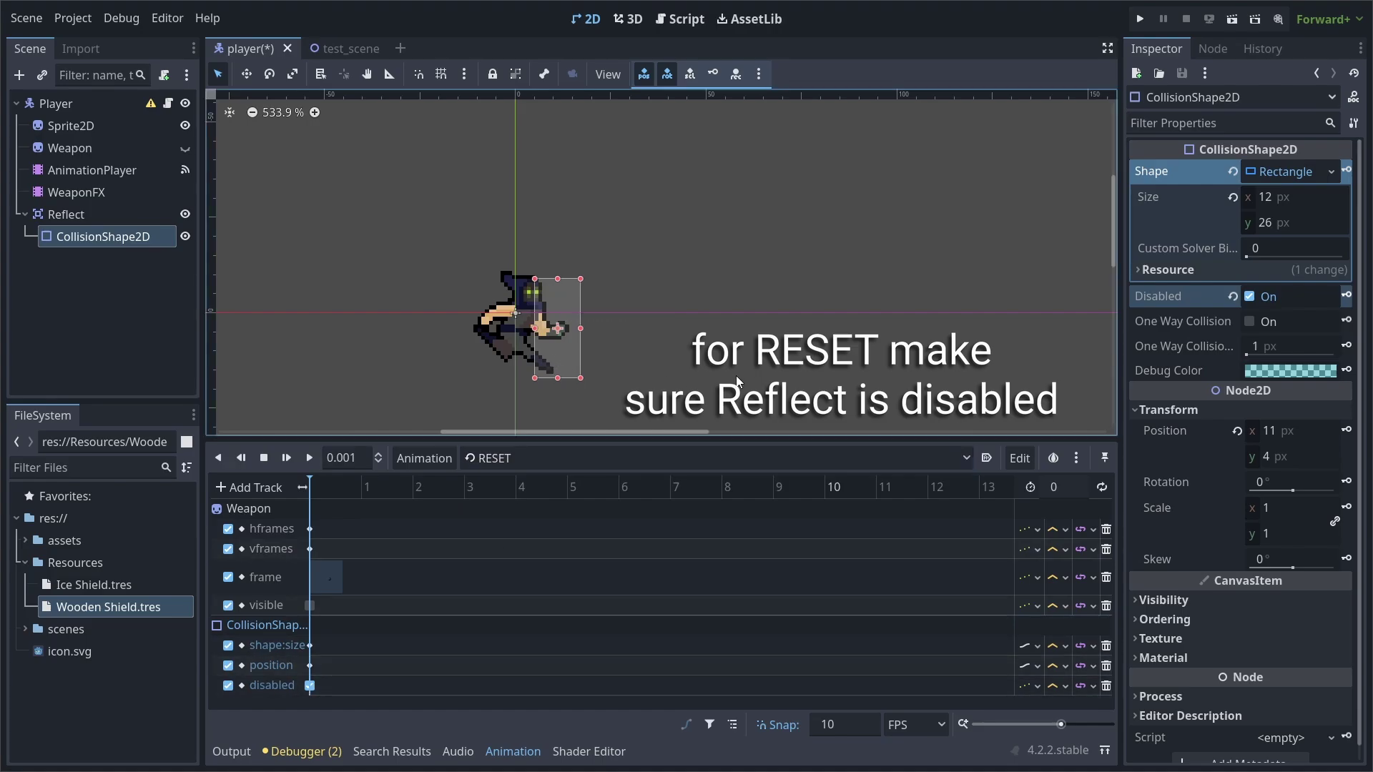
{"action": "left_click", "coordinate": [496, 458]}
{"action": "left_click", "coordinate": [504, 509]}
Attach a new Reflect.gd script to Reflect and delete its template functions
{"action": "left_click", "coordinate": [106, 214]}
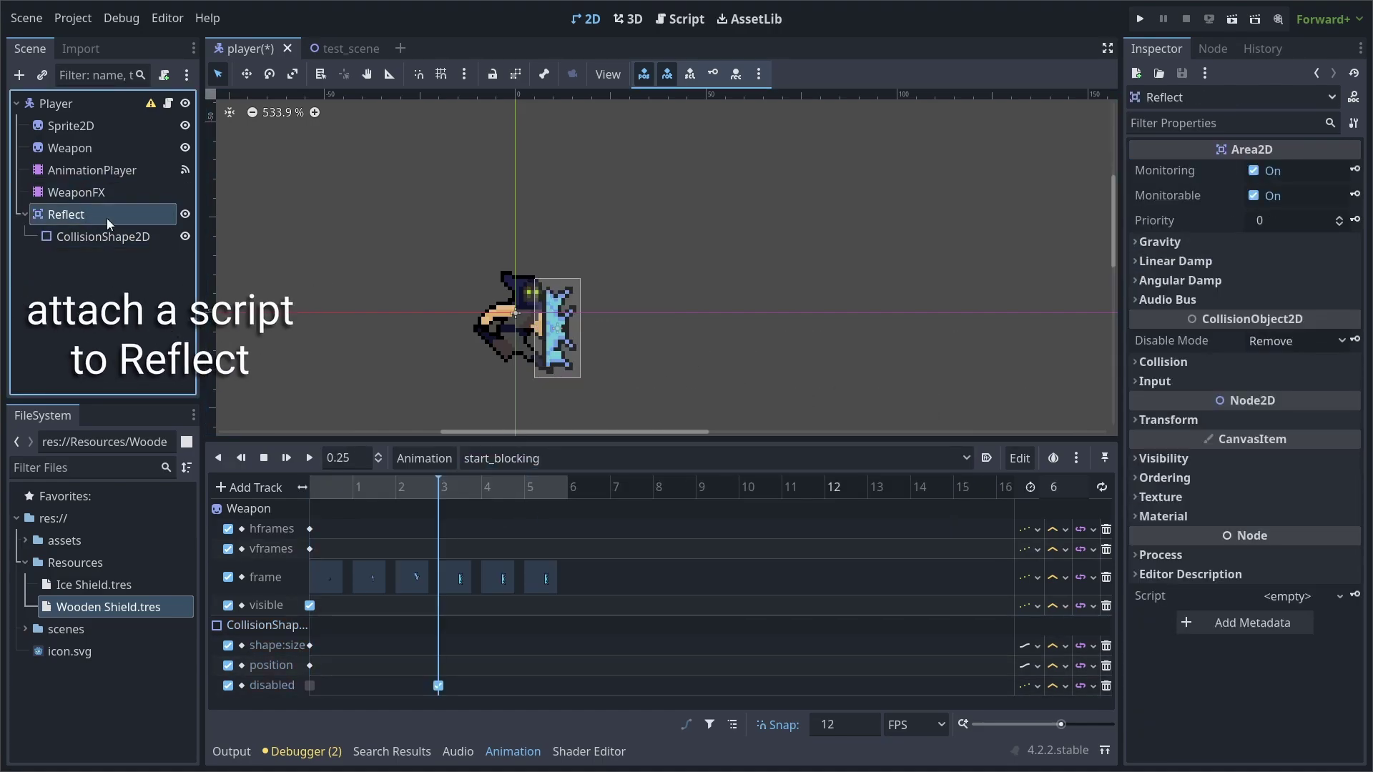
{"action": "left_click", "coordinate": [164, 75]}
{"action": "left_click", "coordinate": [622, 526]}
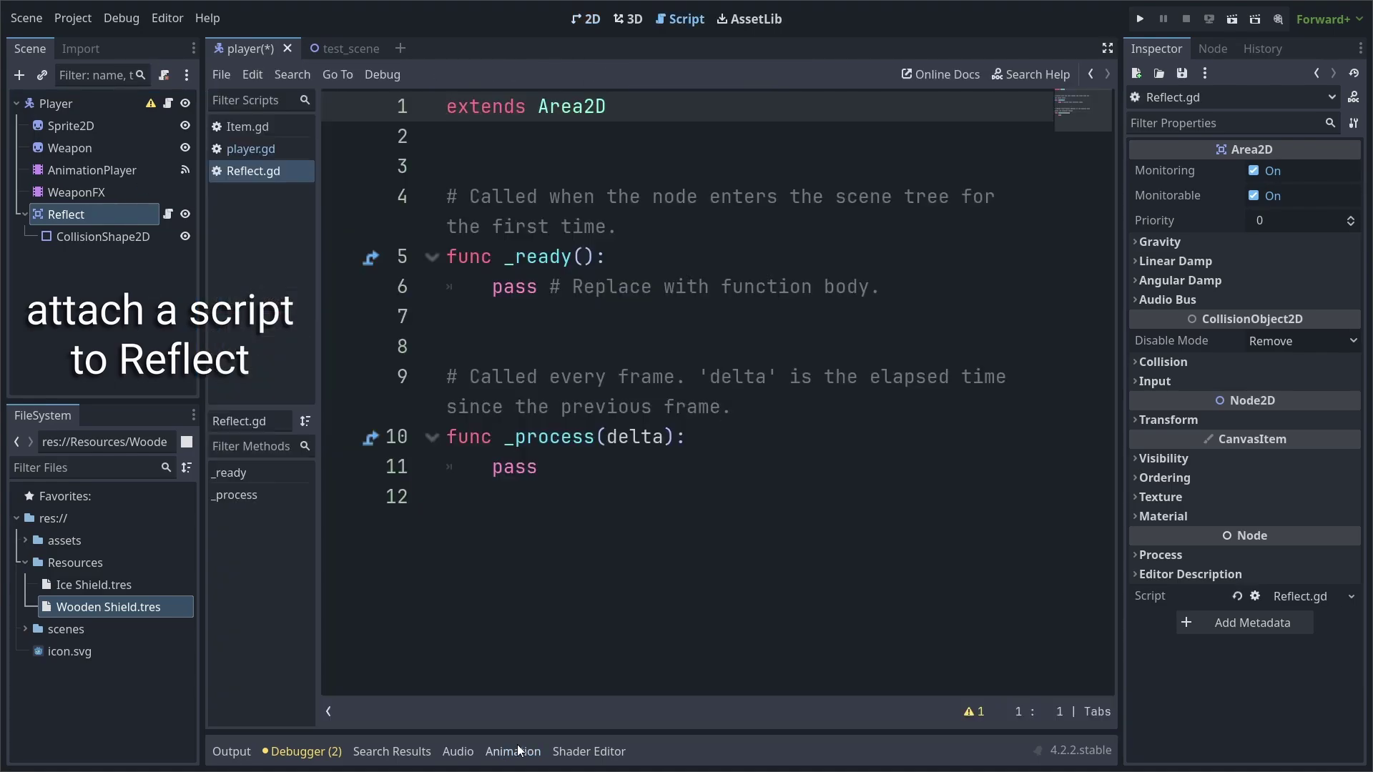
{"action": "left_click_drag", "start_coordinate": [472, 501], "coordinate": [400, 199]}
{"action": "key", "text": "BackSpace"}
{"action": "key", "text": "BackSpace"}
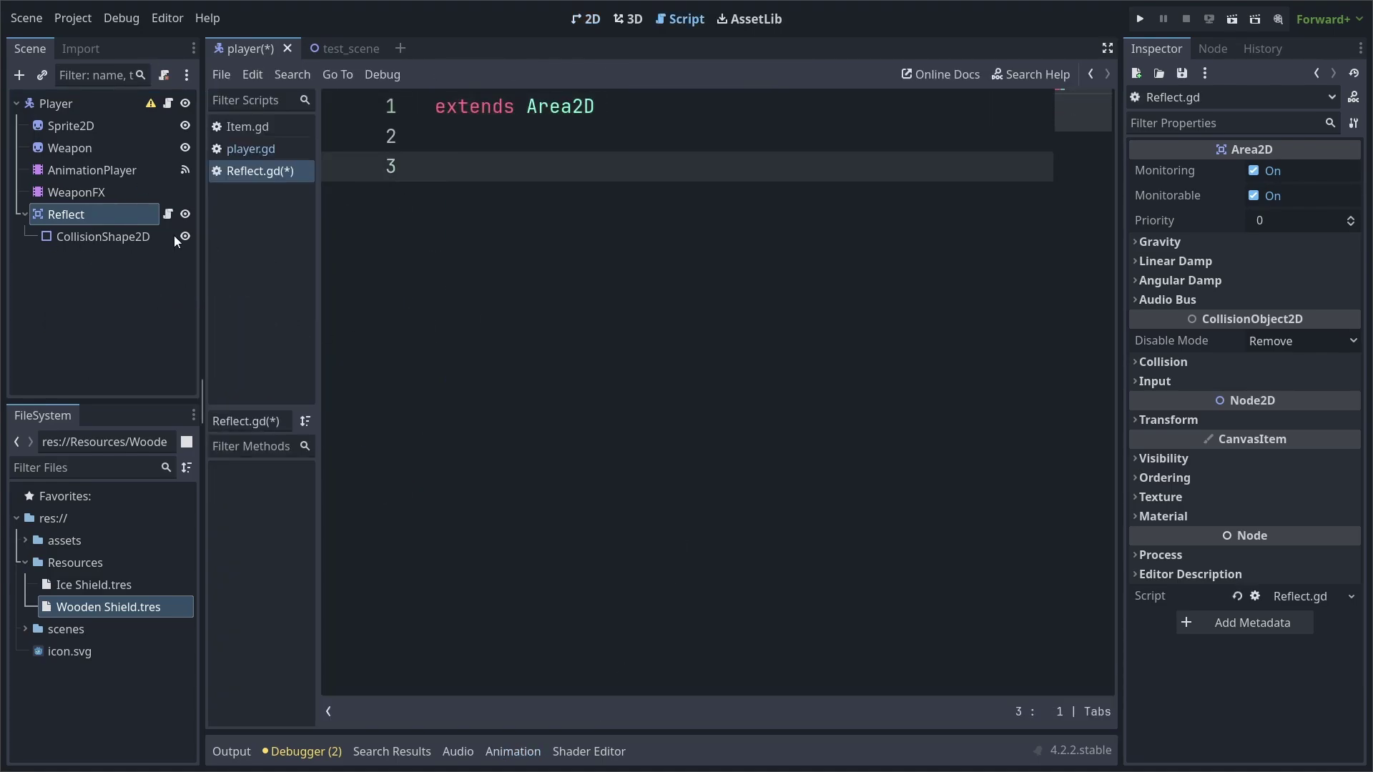
Connect Reflect's area_entered signal to itself, save the script and restore the docks
{"action": "left_click", "coordinate": [187, 258]}
{"action": "left_click", "coordinate": [1212, 48]}
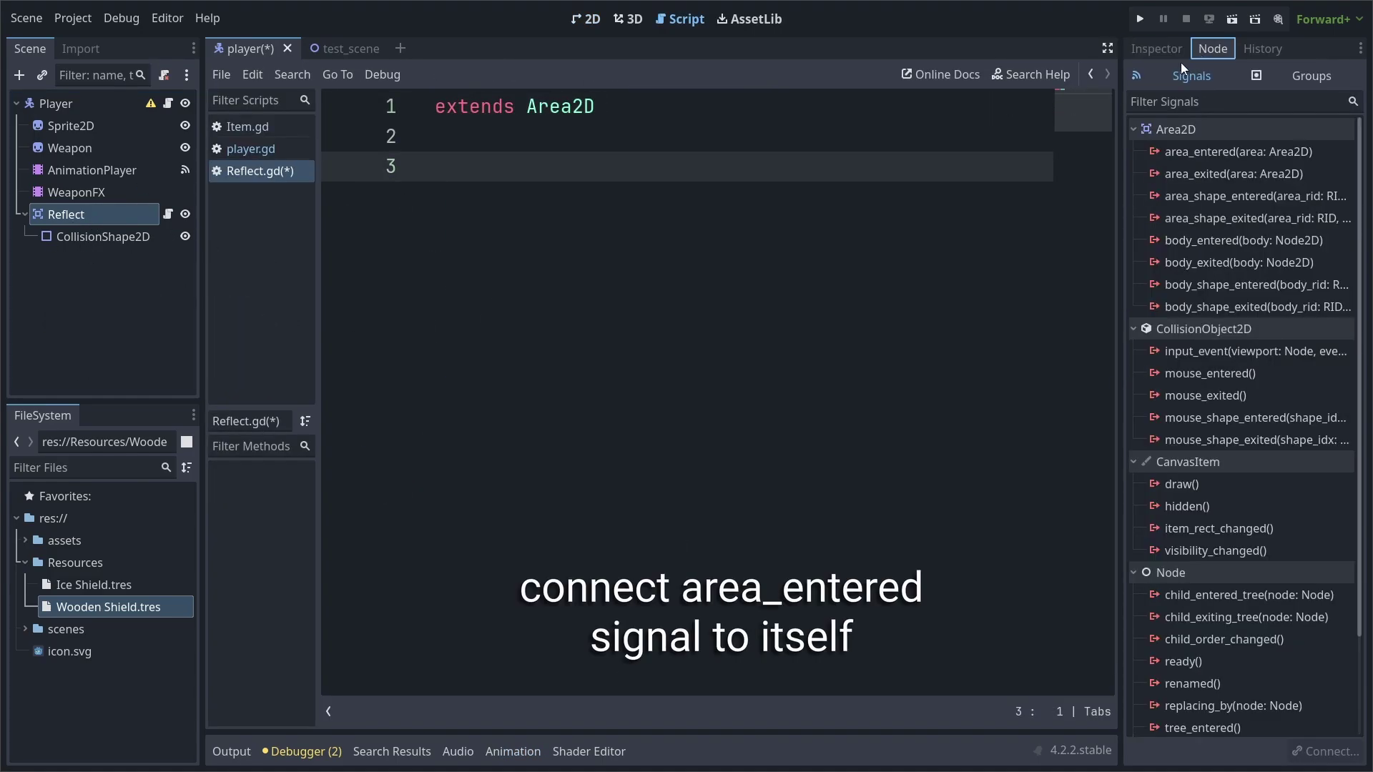
{"action": "double_click", "coordinate": [1199, 153]}
{"action": "left_click", "coordinate": [677, 423]}
{"action": "left_click", "coordinate": [634, 548]}
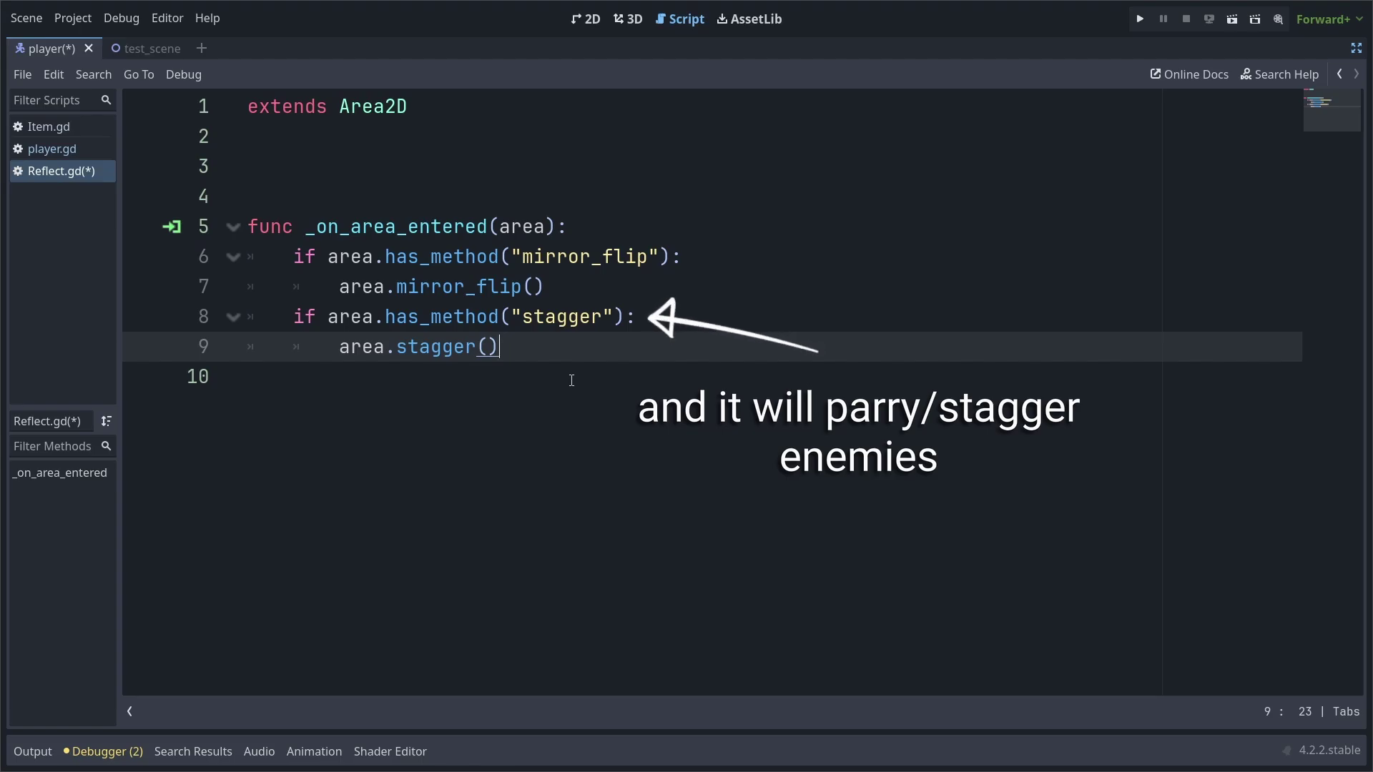
{"action": "key", "text": "ctrl+s"}
{"action": "left_click", "coordinate": [1356, 48]}
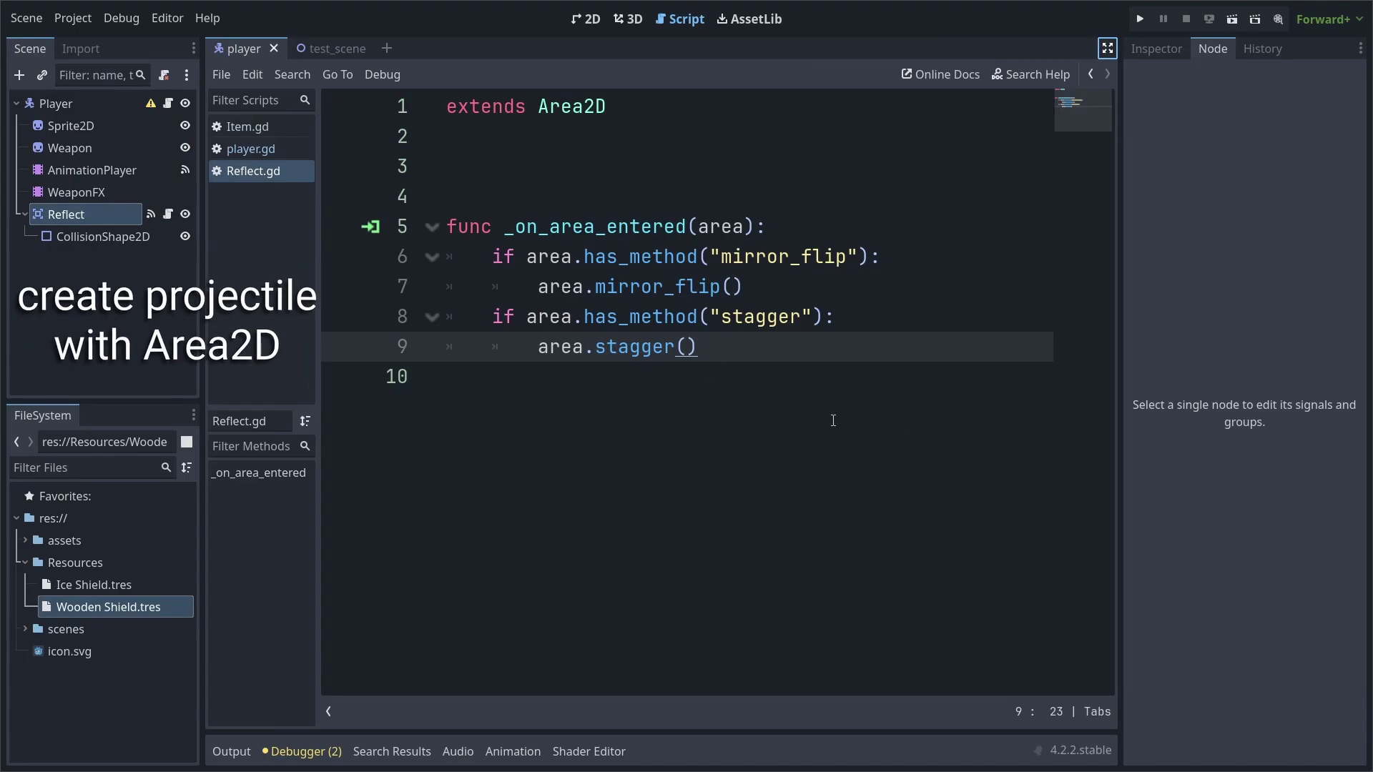
Start a new scene with an Area2D root named Projectile
{"action": "left_click", "coordinate": [387, 48]}
{"action": "left_click", "coordinate": [118, 204]}
{"action": "type", "text": "area"}
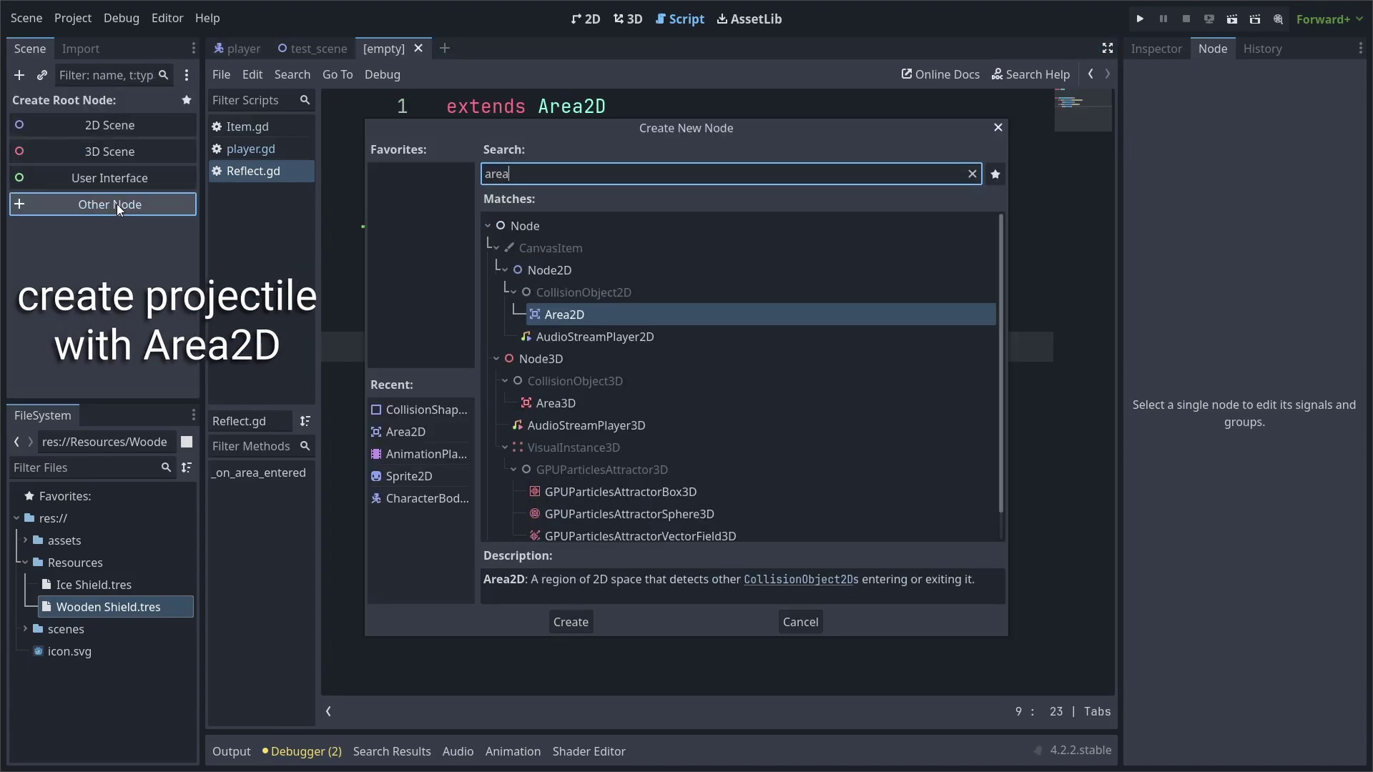
{"action": "key", "text": "Return"}
{"action": "key", "text": "F2"}
{"action": "type", "text": "Projectile"}
{"action": "key", "text": "Return"}
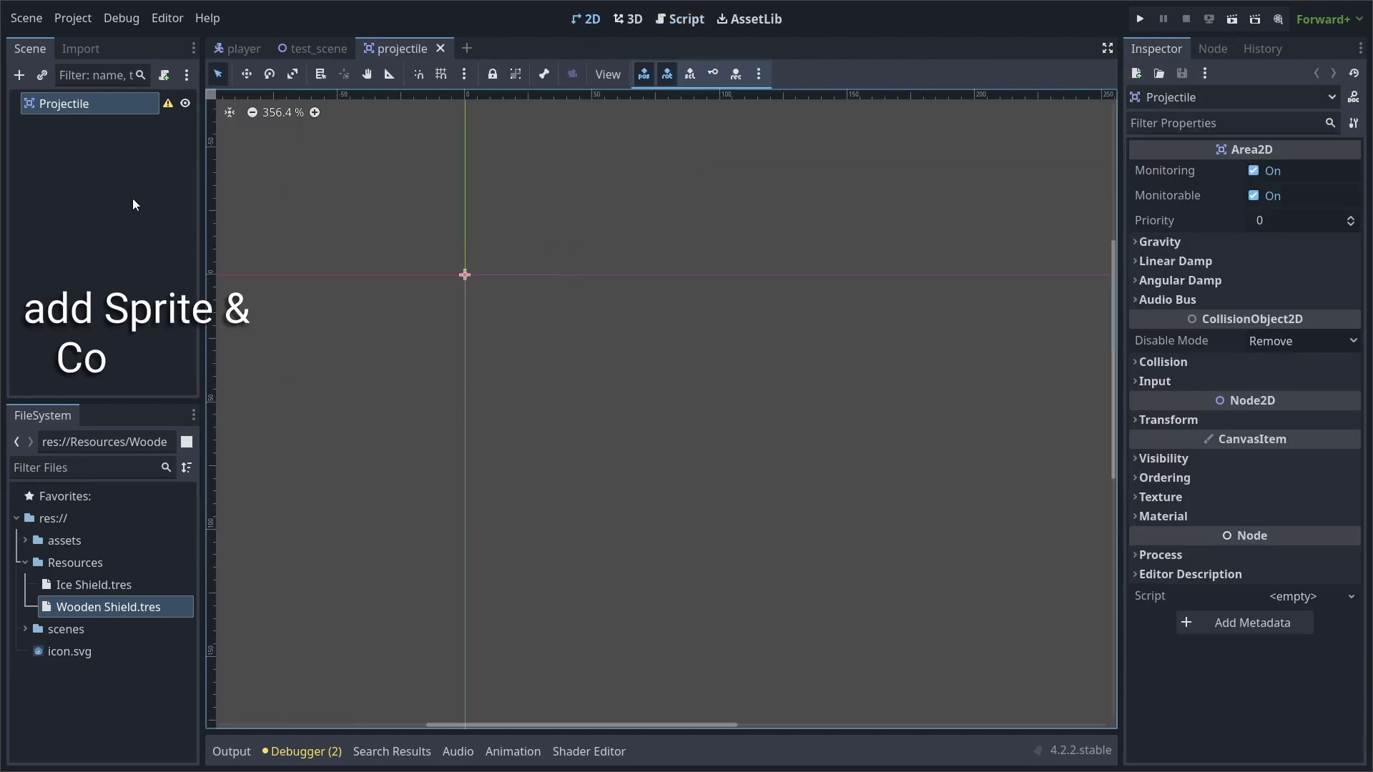
Add Sprite2D and CollisionShape2D children to Projectile
{"action": "left_click", "coordinate": [19, 74]}
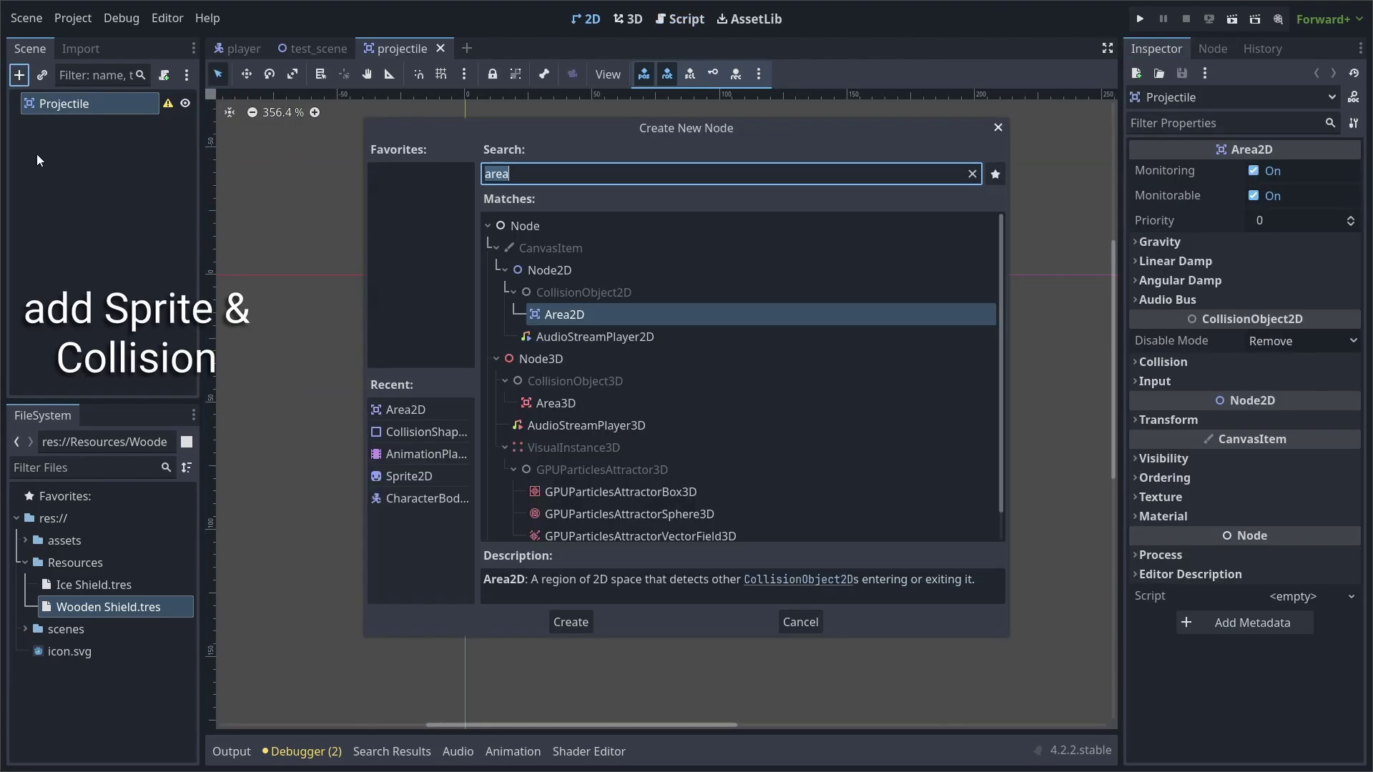
{"action": "type", "text": "sprite"}
{"action": "key", "text": "Return"}
{"action": "left_click", "coordinate": [65, 104]}
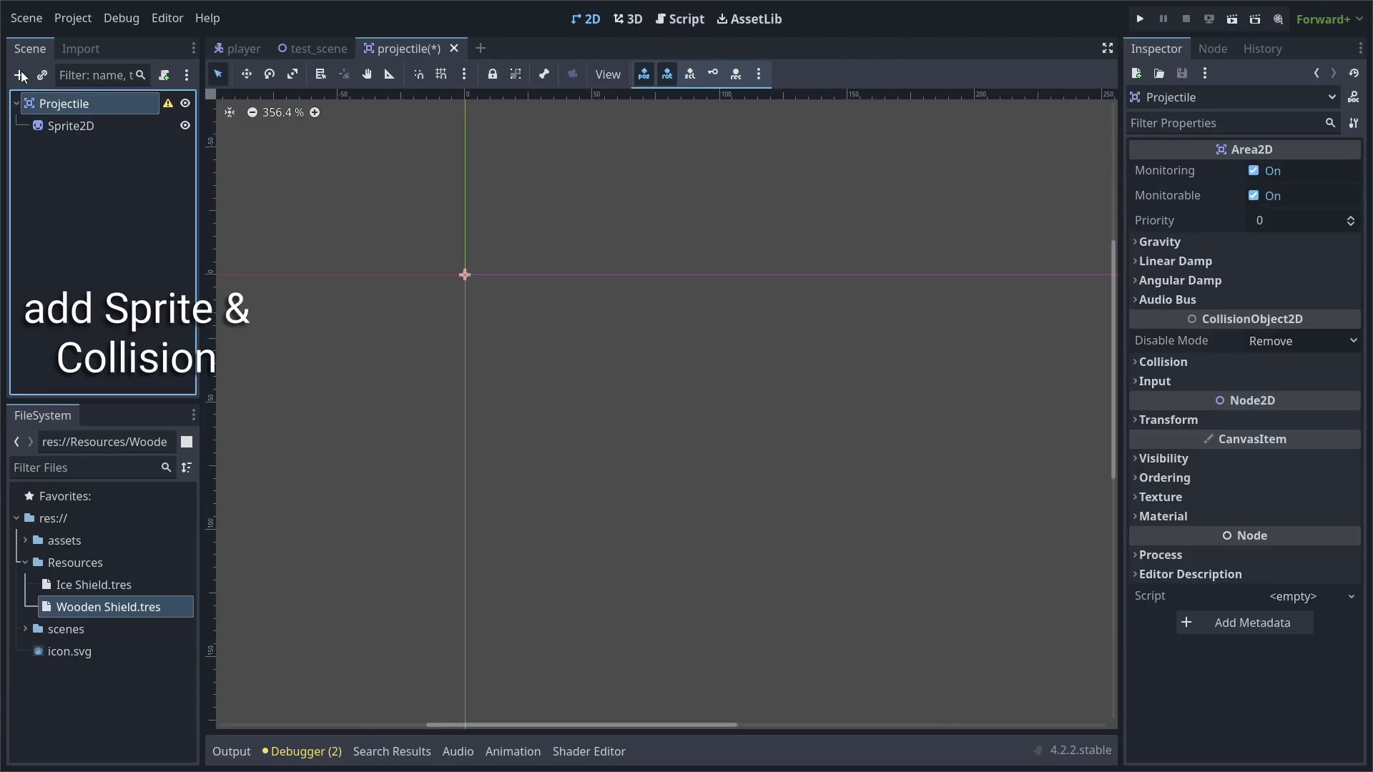
{"action": "key", "text": "ctrl+a"}
{"action": "type", "text": "colli"}
{"action": "key", "text": "Return"}
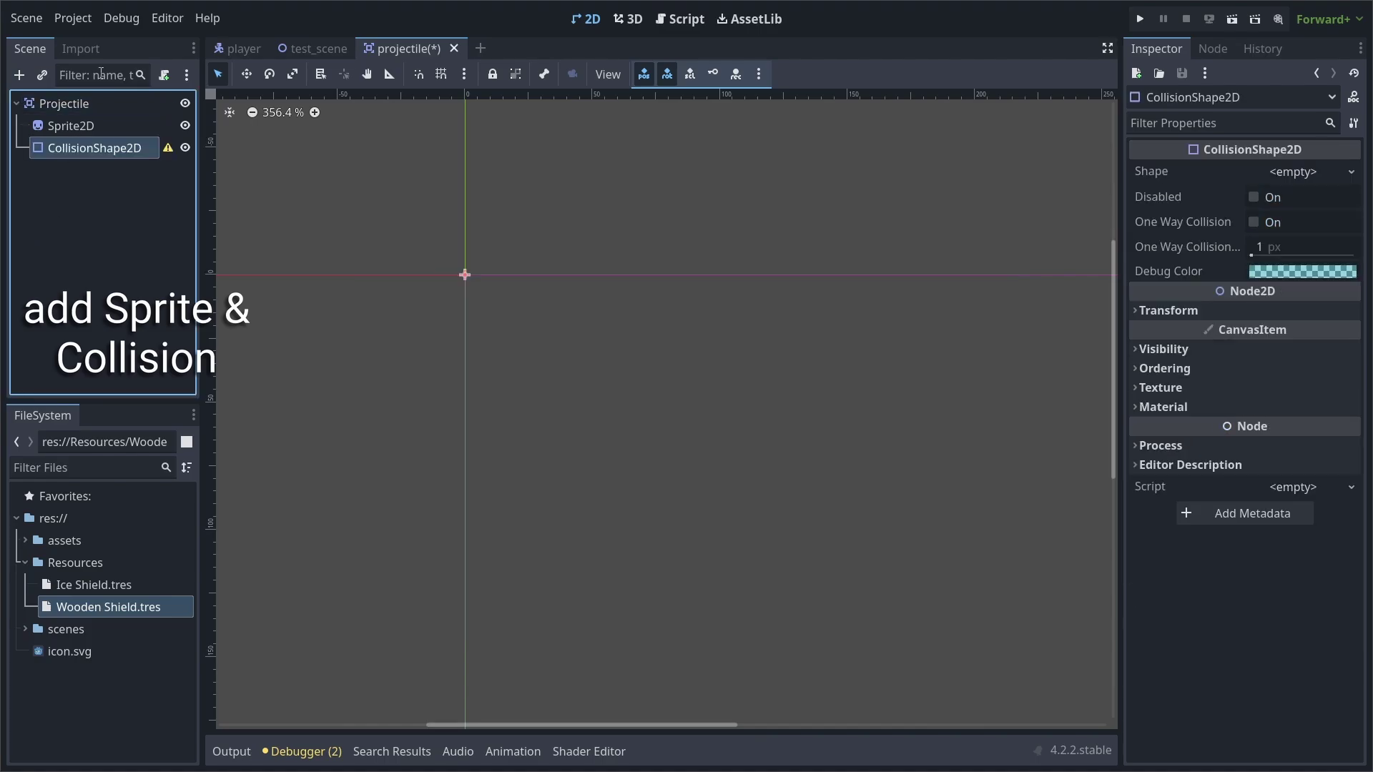
Add VisibleOnScreenNotifier2D and AnimationPlayer children to Projectile
{"action": "left_click", "coordinate": [64, 104]}
{"action": "key", "text": "ctrl+a"}
{"action": "type", "text": "visi"}
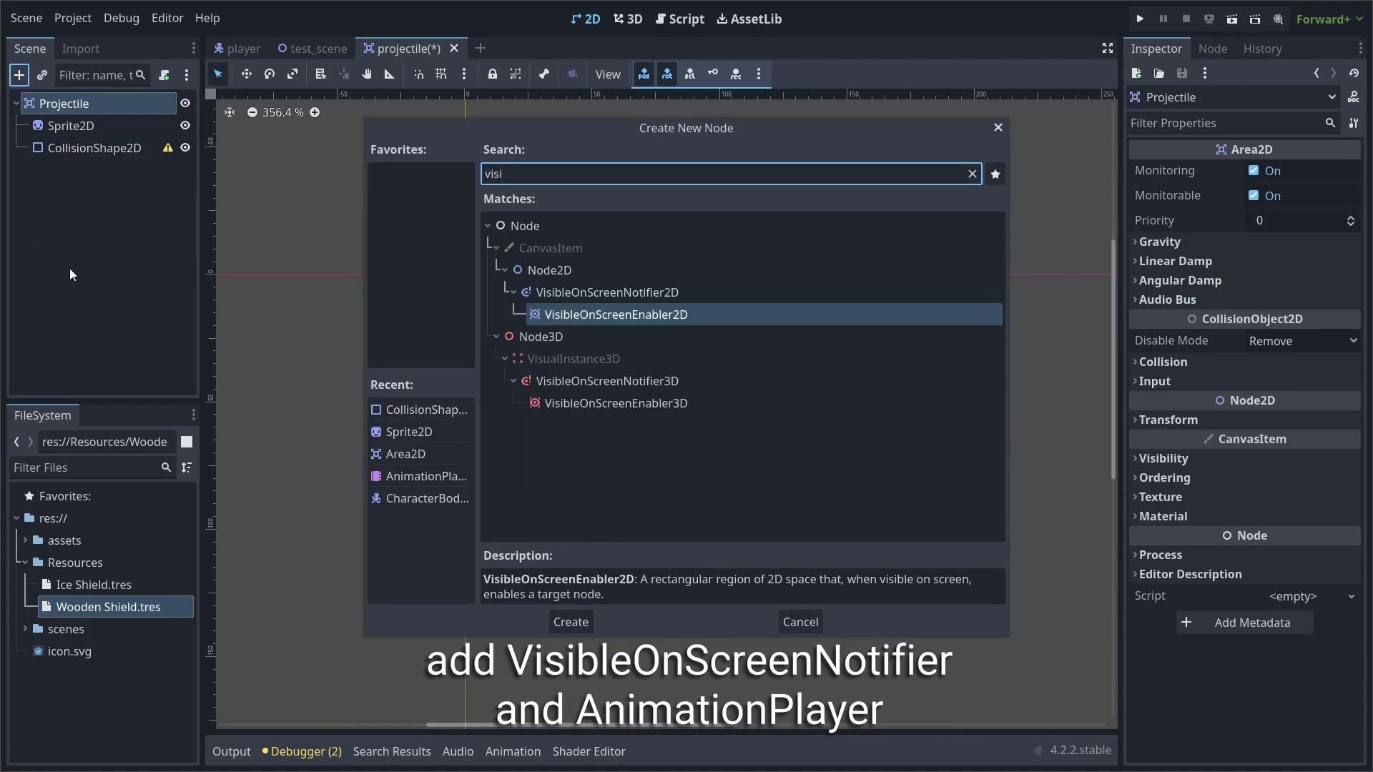
{"action": "key", "text": "Return"}
{"action": "left_click", "coordinate": [65, 104]}
{"action": "key", "text": "ctrl+a"}
{"action": "type", "text": "animat"}
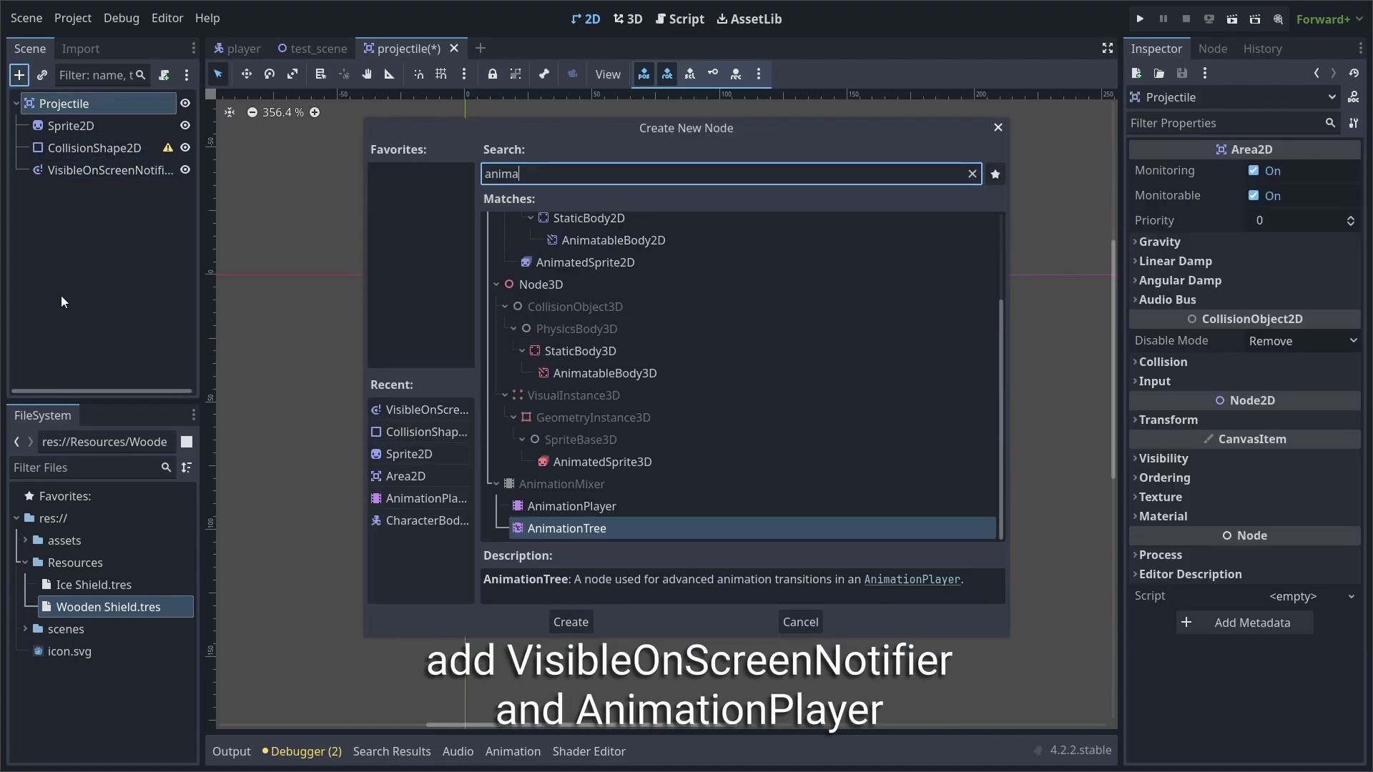
{"action": "key", "text": "Up"}
{"action": "key", "text": "Return"}
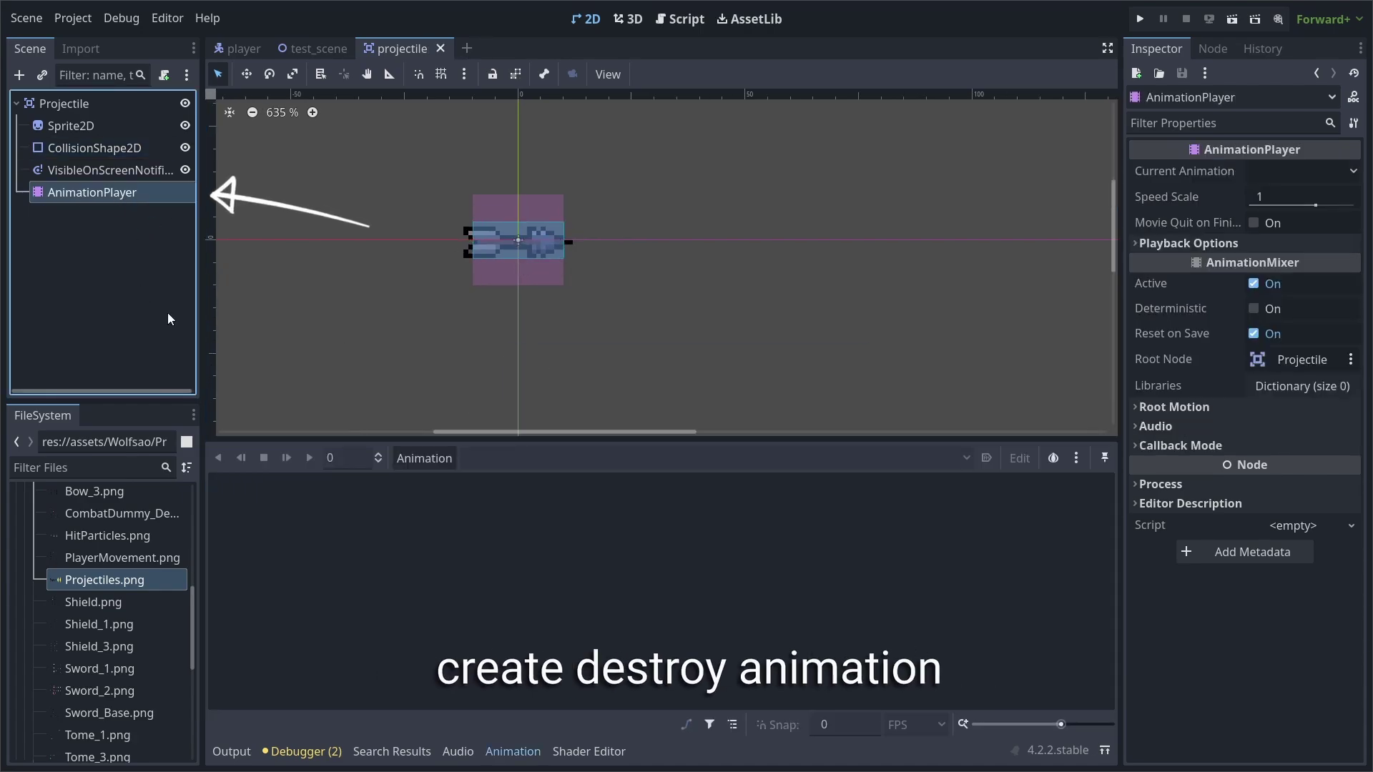
Create the destroy and RESET animations in the projectile's AnimationPlayer
{"action": "left_click", "coordinate": [424, 457]}
{"action": "left_click", "coordinate": [429, 480]}
{"action": "type", "text": "destroy"}
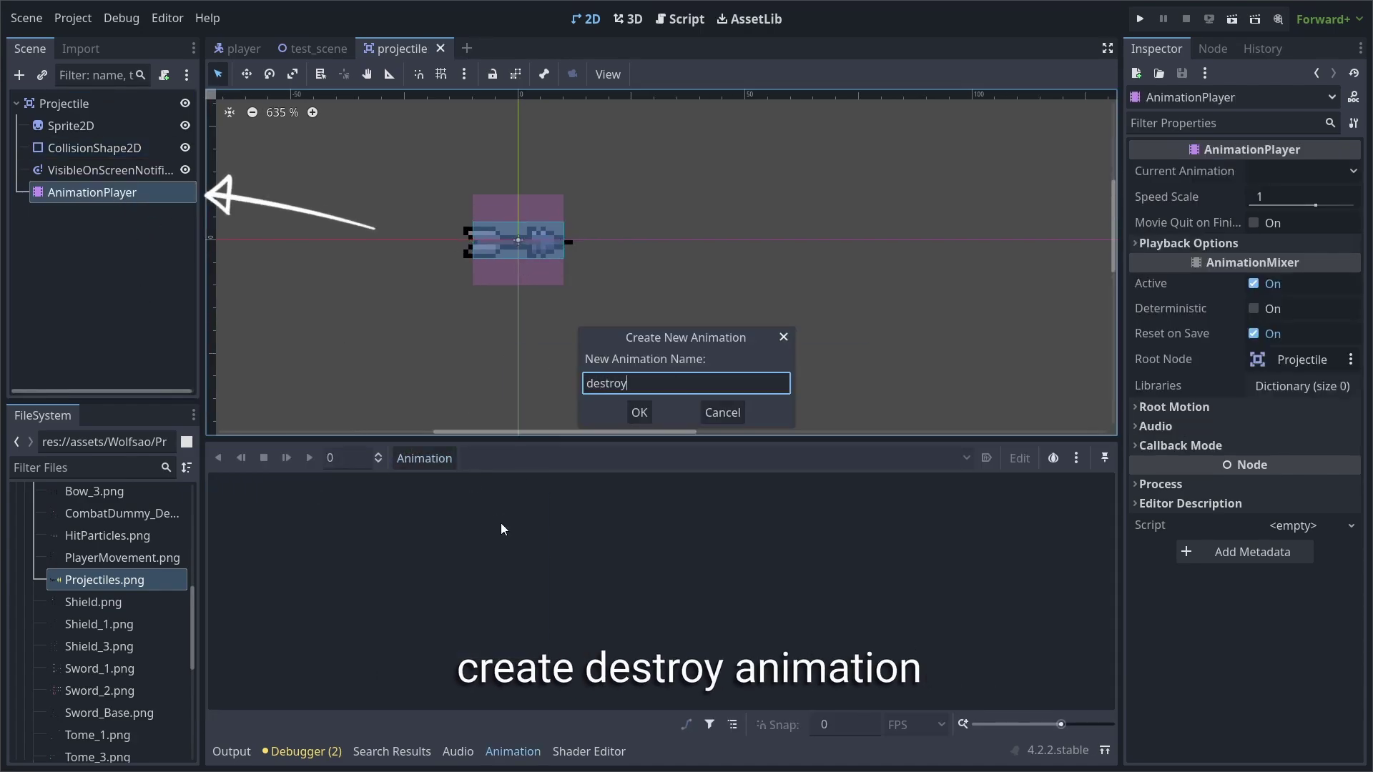
{"action": "key", "text": "Return"}
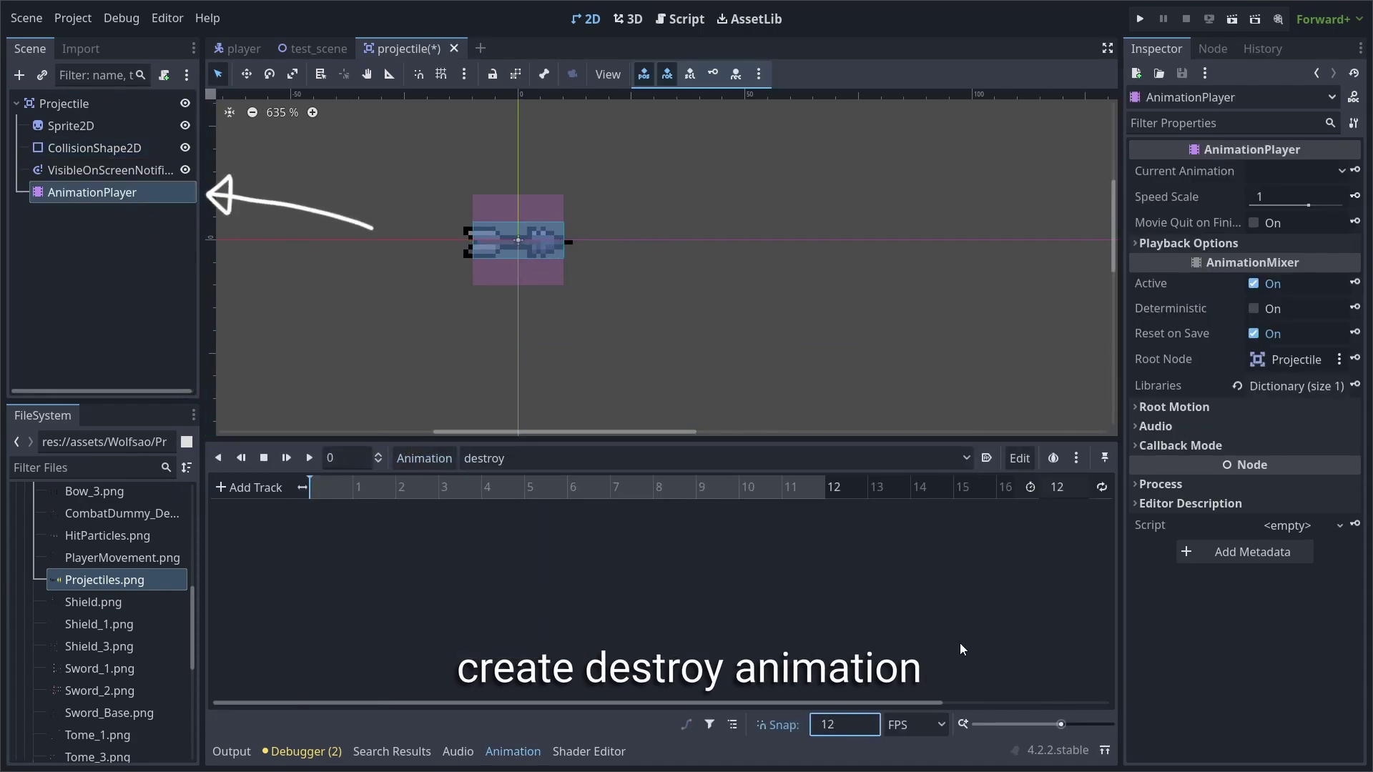
{"action": "left_click", "coordinate": [424, 457]}
{"action": "left_click", "coordinate": [429, 481]}
{"action": "type", "text": "RESET"}
{"action": "key", "text": "Return"}
Key the sprite texture, hframes, vframes and frame into RESET
{"action": "left_click", "coordinate": [1355, 181]}
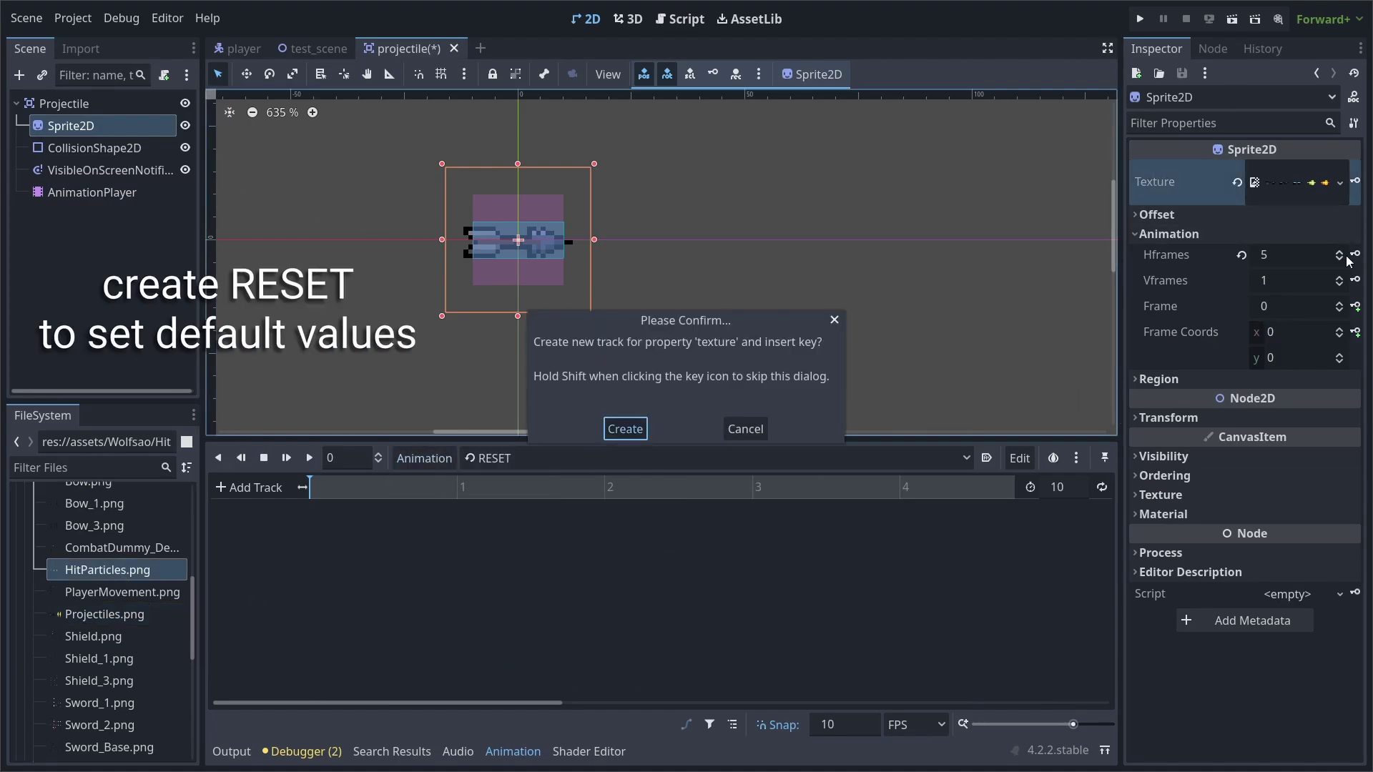
{"action": "left_click", "coordinate": [627, 429]}
{"action": "left_click", "coordinate": [1355, 254]}
{"action": "left_click", "coordinate": [627, 429]}
{"action": "left_click", "coordinate": [1355, 280]}
{"action": "left_click", "coordinate": [1354, 306]}
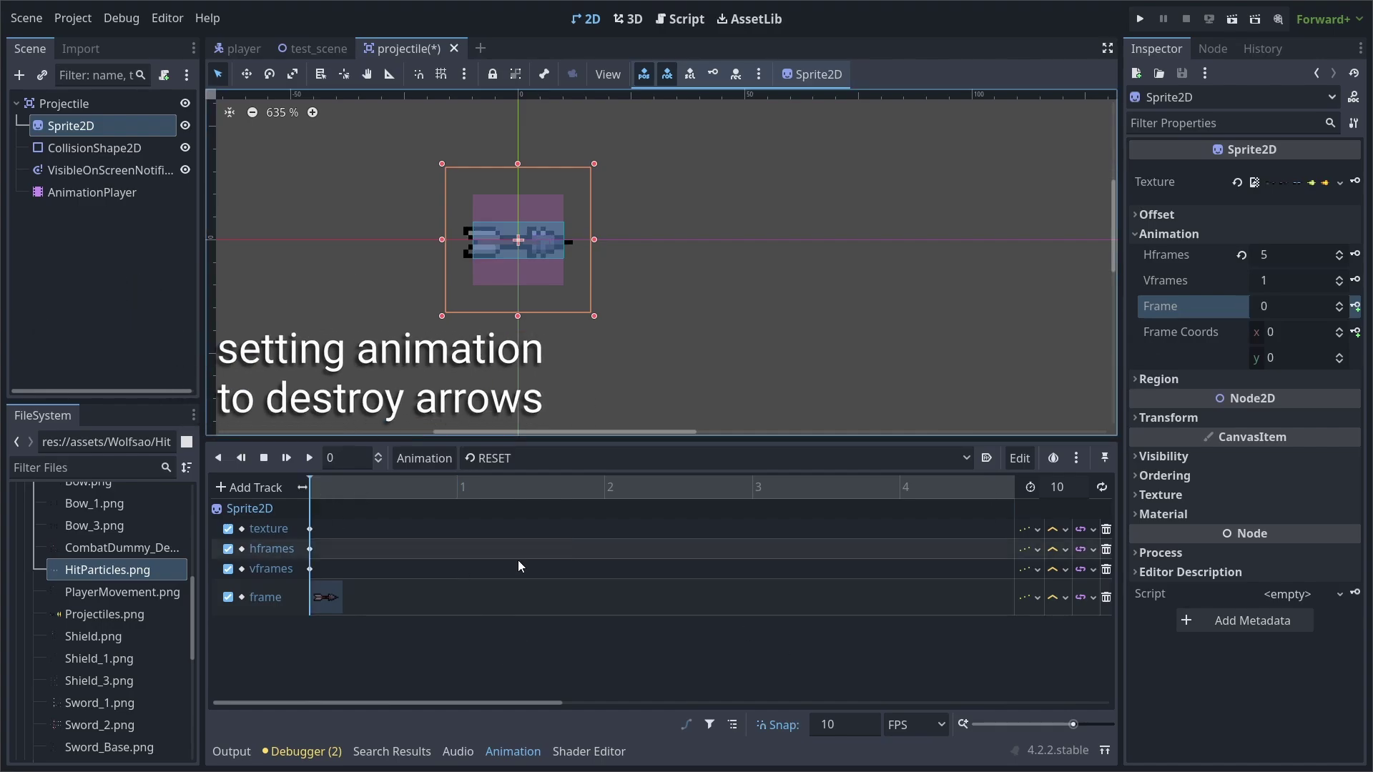
Key the hit-particle texture, 4 hframes, vframes and frames 0–3 into destroy, then preview it
{"action": "left_click", "coordinate": [518, 459]}
{"action": "left_click", "coordinate": [517, 505]}
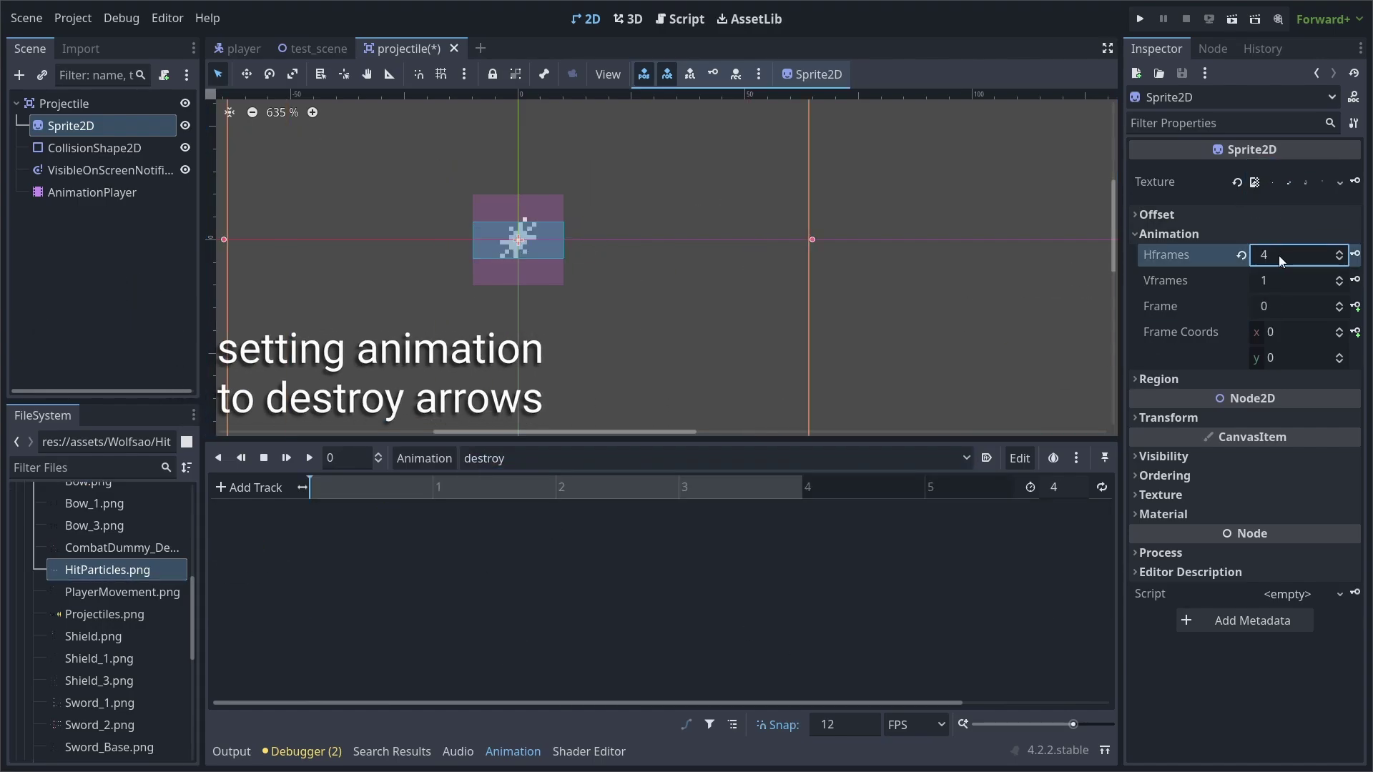
{"action": "left_click", "coordinate": [1355, 182]}
{"action": "key", "text": "Return"}
{"action": "left_click", "coordinate": [1355, 255]}
{"action": "left_click", "coordinate": [1355, 281]}
{"action": "left_click", "coordinate": [1355, 306]}
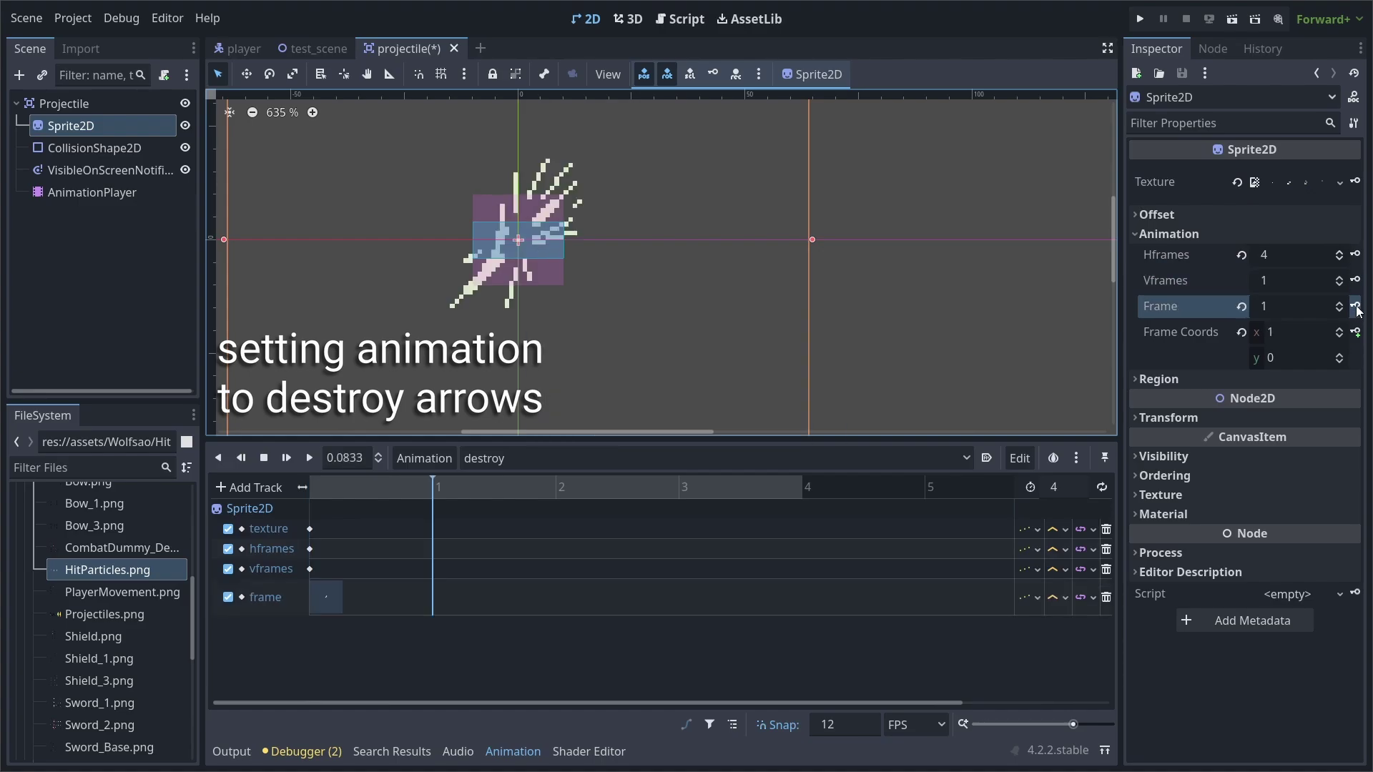
{"action": "left_click", "coordinate": [1355, 306]}
{"action": "left_click", "coordinate": [1355, 306]}
{"action": "left_click", "coordinate": [309, 458]}
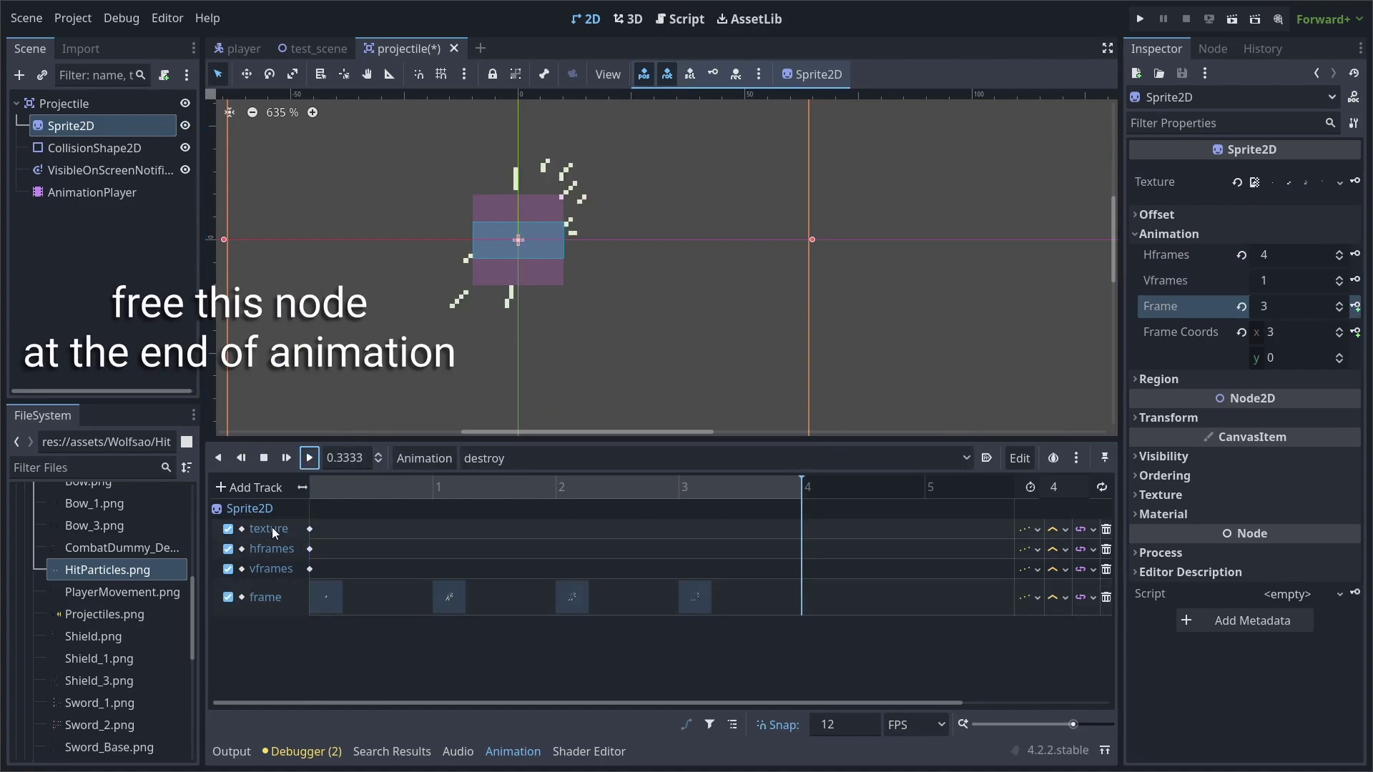
Add a Call Method Track on Projectile with a queue_free key at time 4
{"action": "left_click", "coordinate": [250, 487]}
{"action": "left_click", "coordinate": [279, 623]}
{"action": "left_click", "coordinate": [632, 621]}
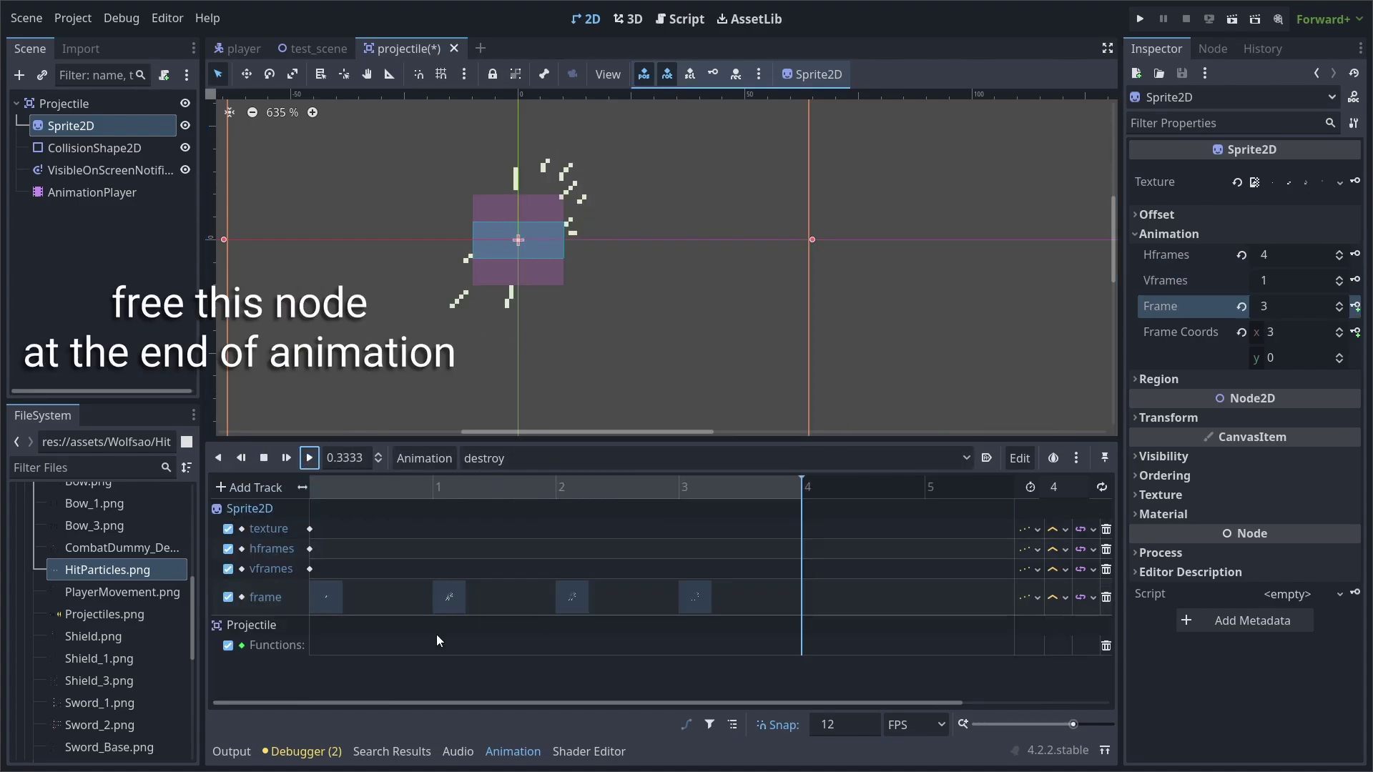
{"action": "left_click", "coordinate": [808, 661]}
{"action": "type", "text": "queue_free"}
{"action": "key", "text": "Return"}
{"action": "left_click", "coordinate": [124, 176]}
Attach a projectile.gd script to Projectile using the empty Object template
{"action": "left_click", "coordinate": [102, 107]}
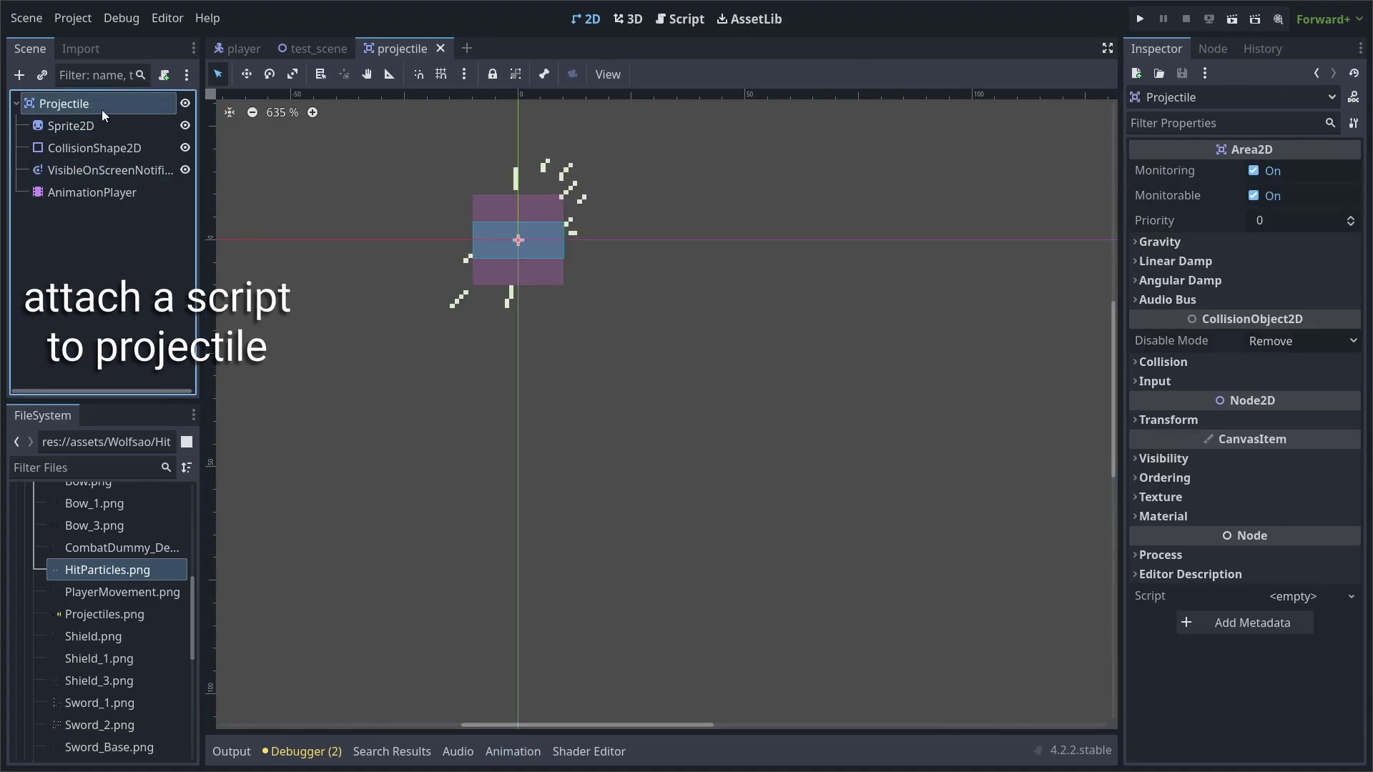
{"action": "left_click", "coordinate": [163, 75]}
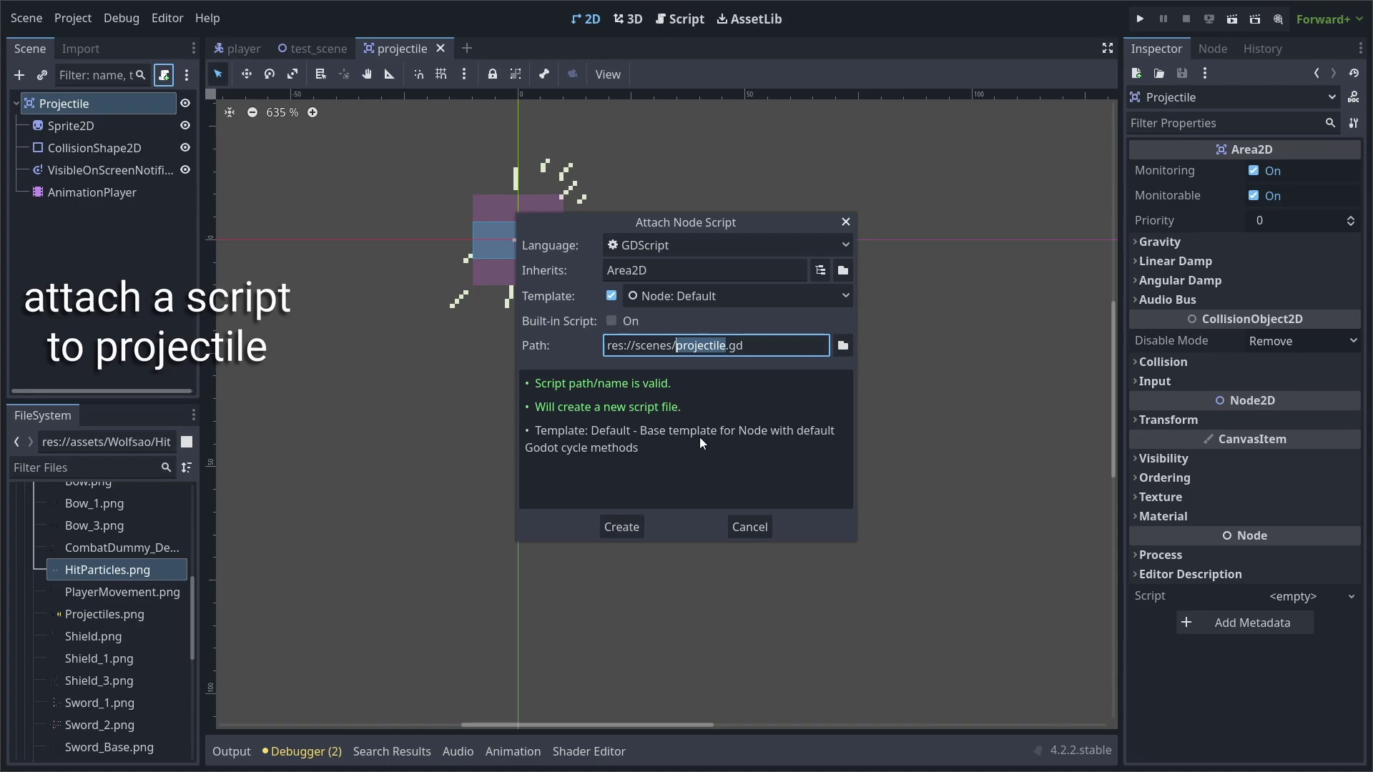
{"action": "left_click", "coordinate": [723, 295]}
{"action": "left_click", "coordinate": [687, 341]}
{"action": "left_click", "coordinate": [625, 519]}
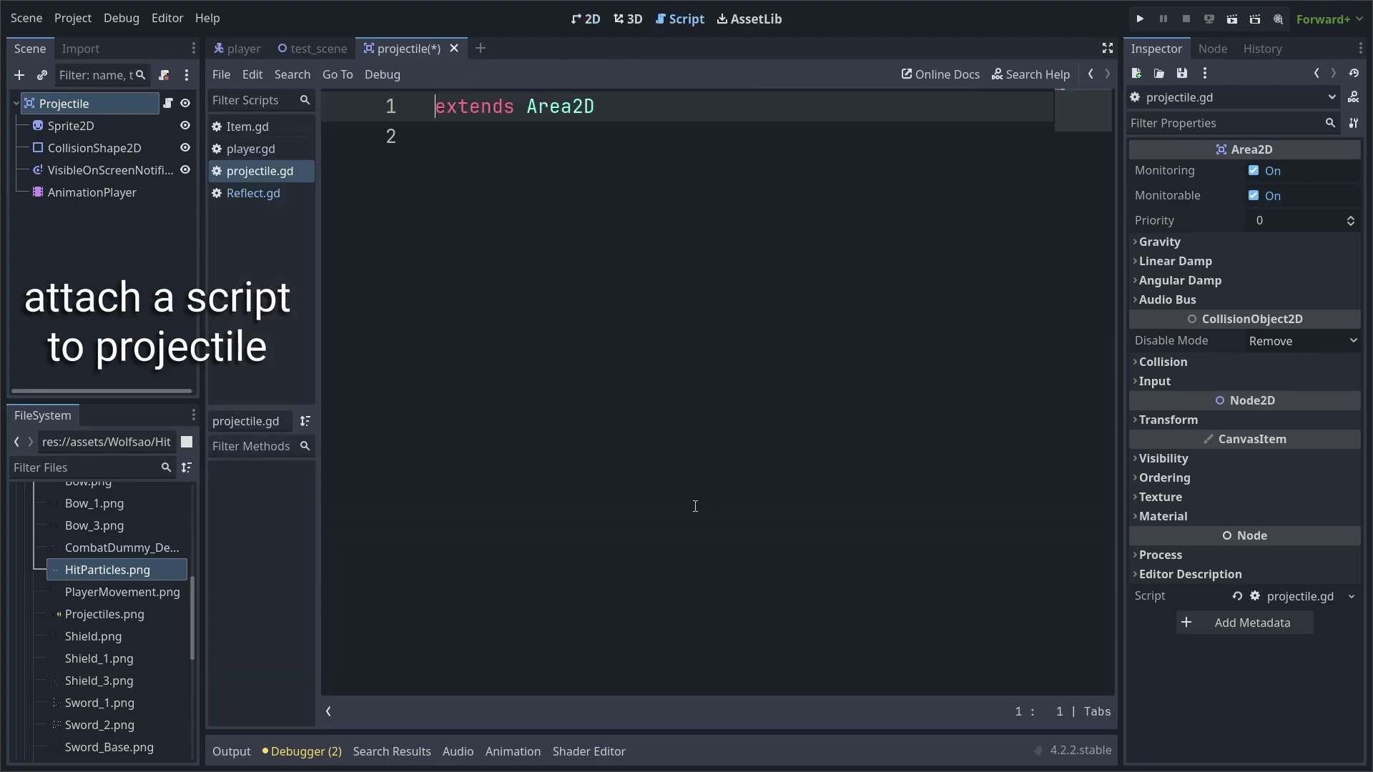
Connect the notifier's screen_exited signal to a handler calling queue_free() and save
{"action": "left_click", "coordinate": [103, 169]}
{"action": "left_click", "coordinate": [1213, 48]}
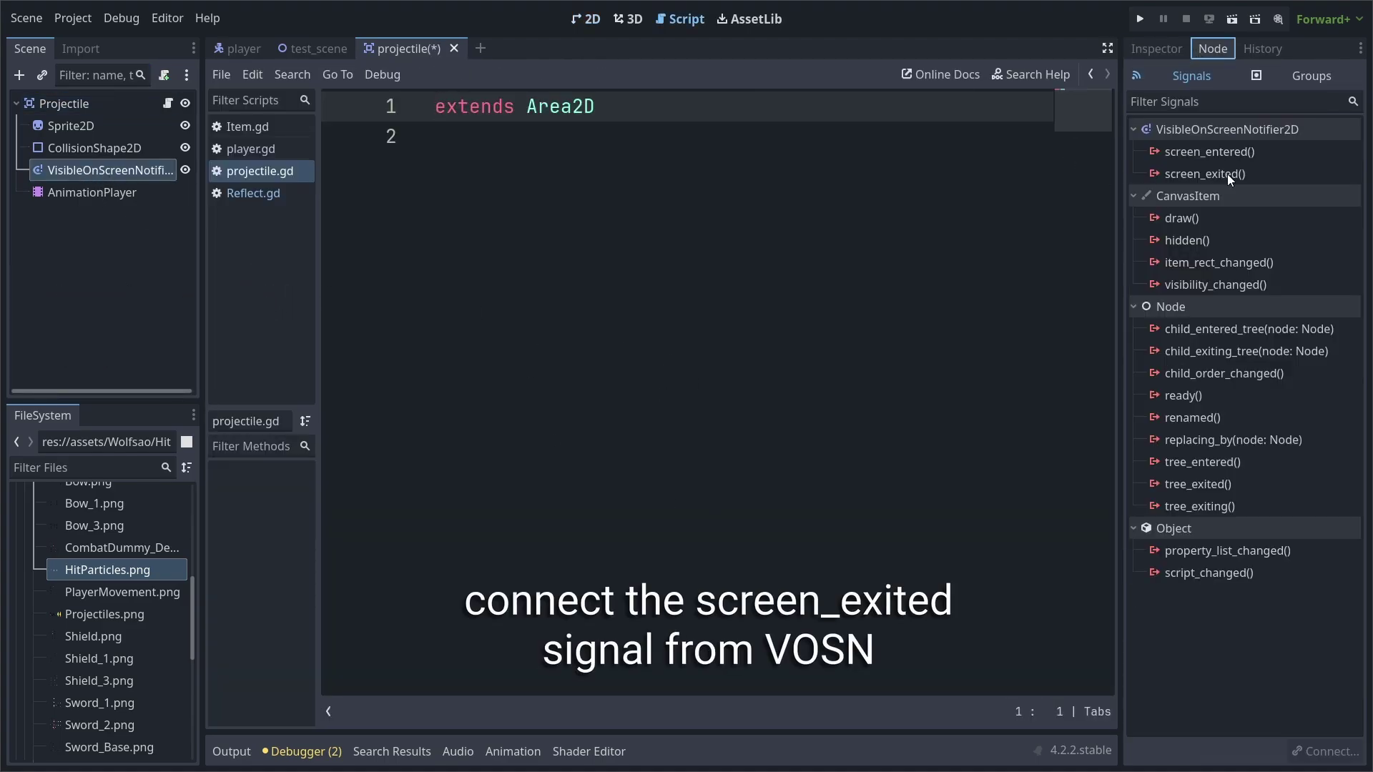
{"action": "double_click", "coordinate": [1227, 174]}
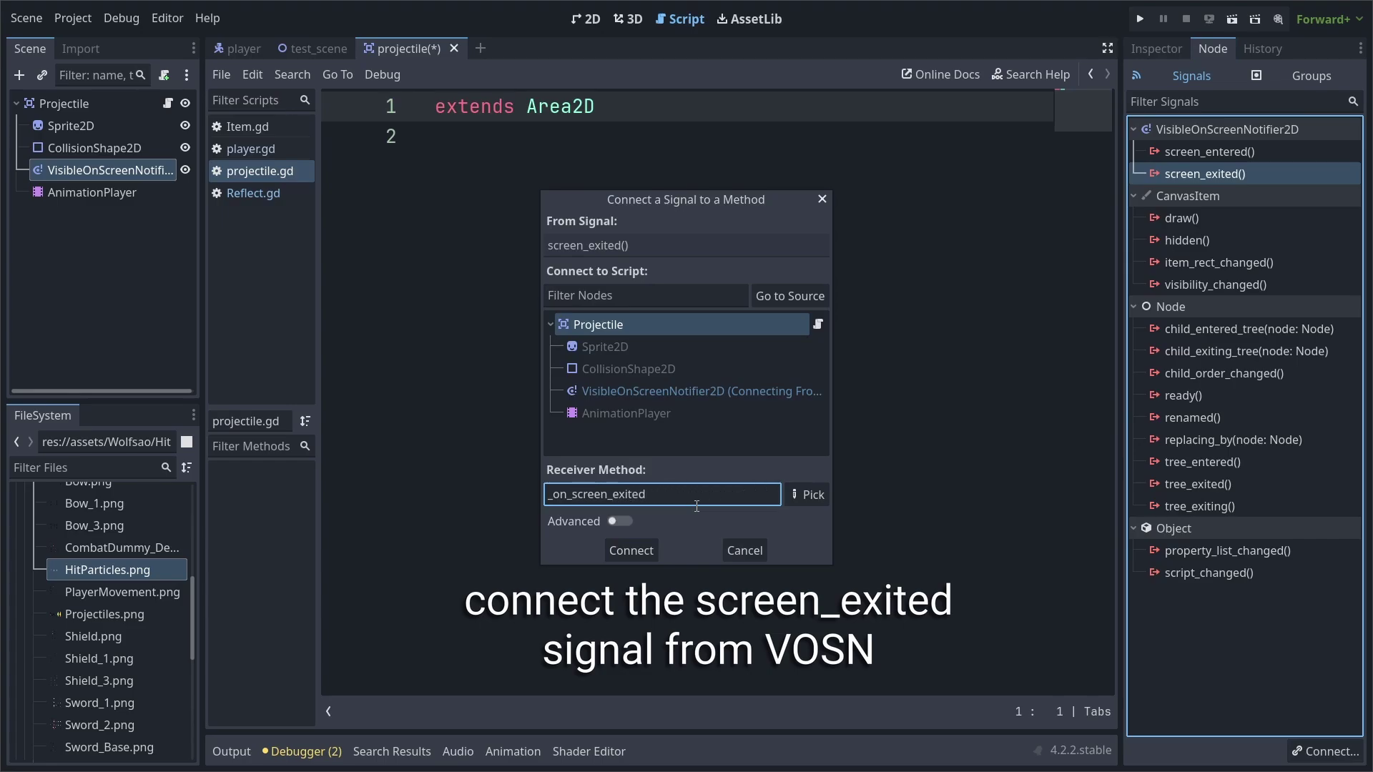
{"action": "left_click", "coordinate": [631, 551]}
{"action": "key", "text": "shift+End"}
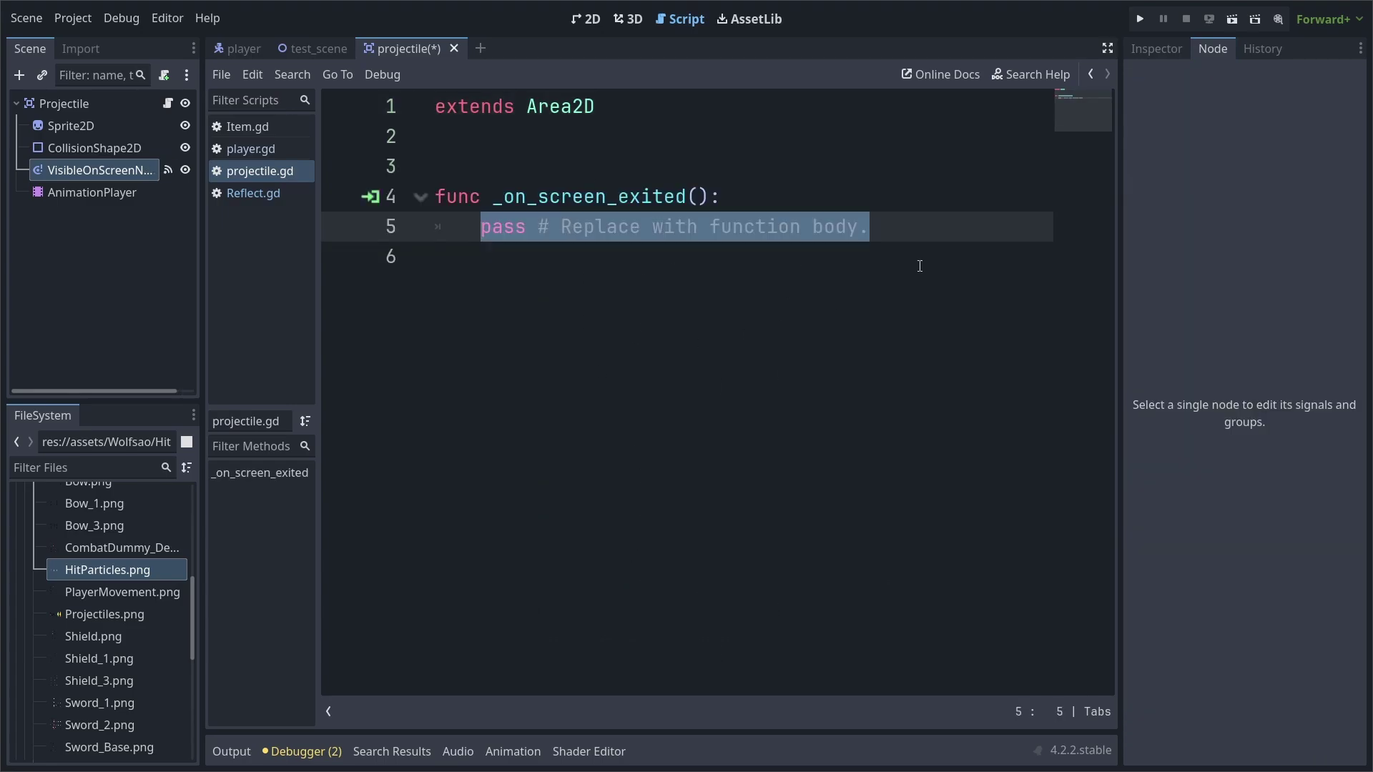
{"action": "type", "text": "queue_free()"}
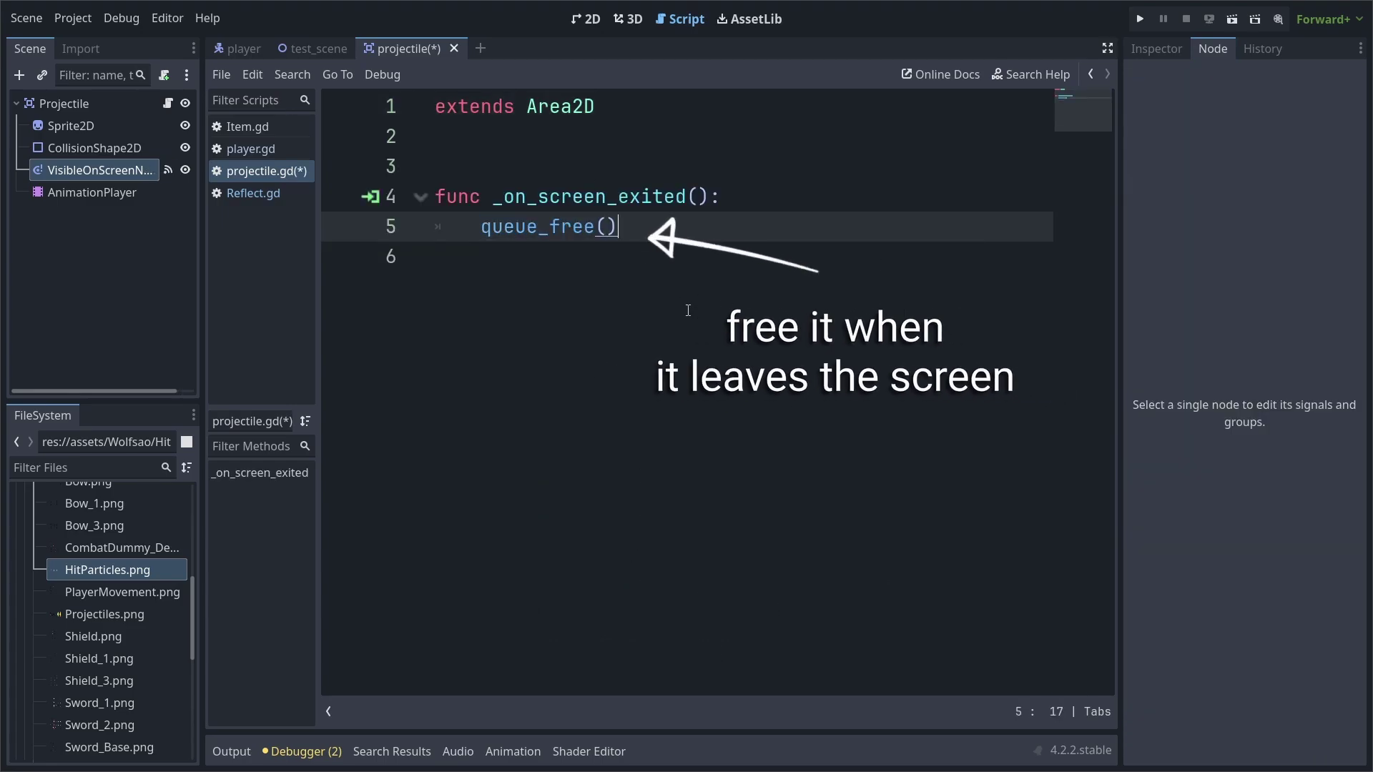
{"action": "key", "text": "ctrl+s"}
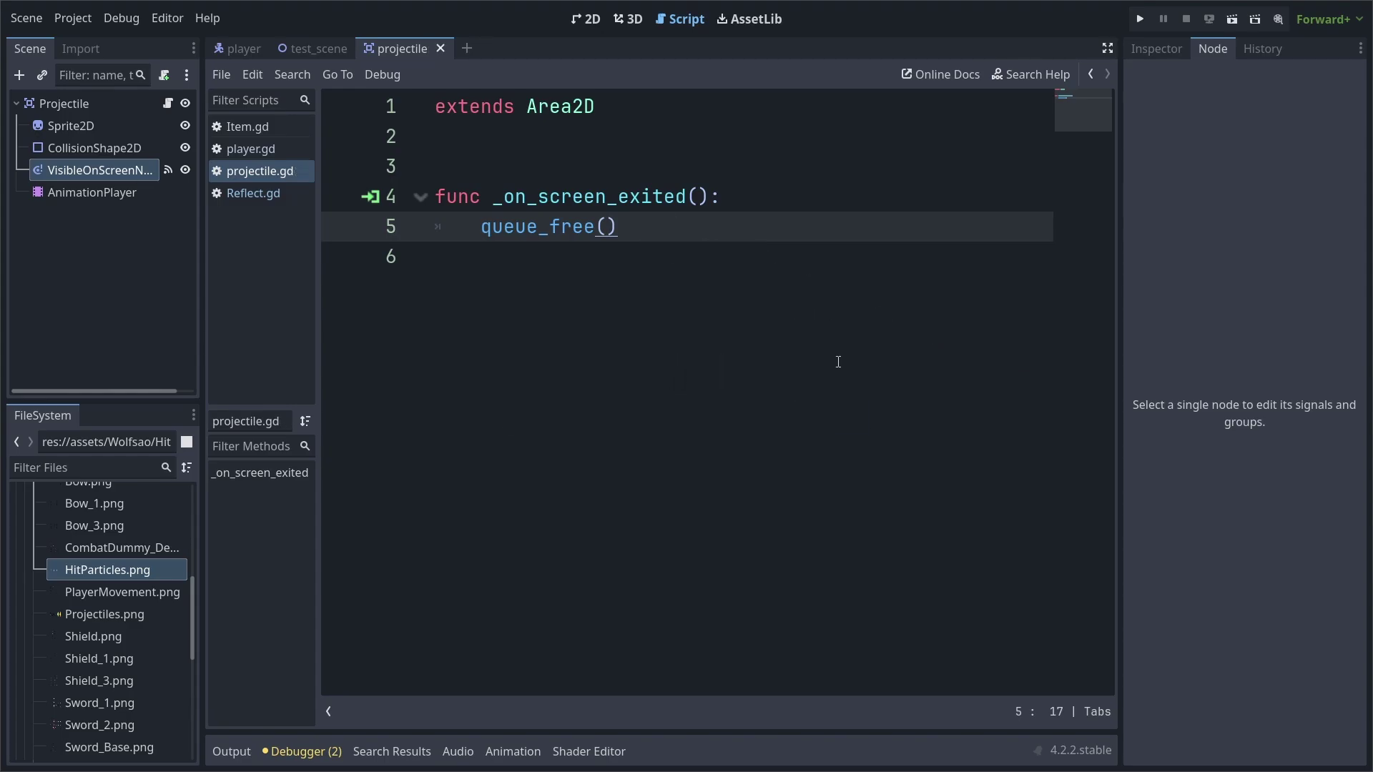
Declare speed: float = 200 and direction: Vector2 = Vector2.LEFT in projectile.gd
{"action": "key", "text": "shift+F11"}
{"action": "left_click", "coordinate": [466, 166]}
{"action": "key", "text": "Return"}
{"action": "key", "text": "Return"}
{"action": "type", "text": "var speed : float = 200"}
{"action": "key", "text": "Down"}
{"action": "type", "text": "var direction : Vector2 = Vector2.LEFT"}
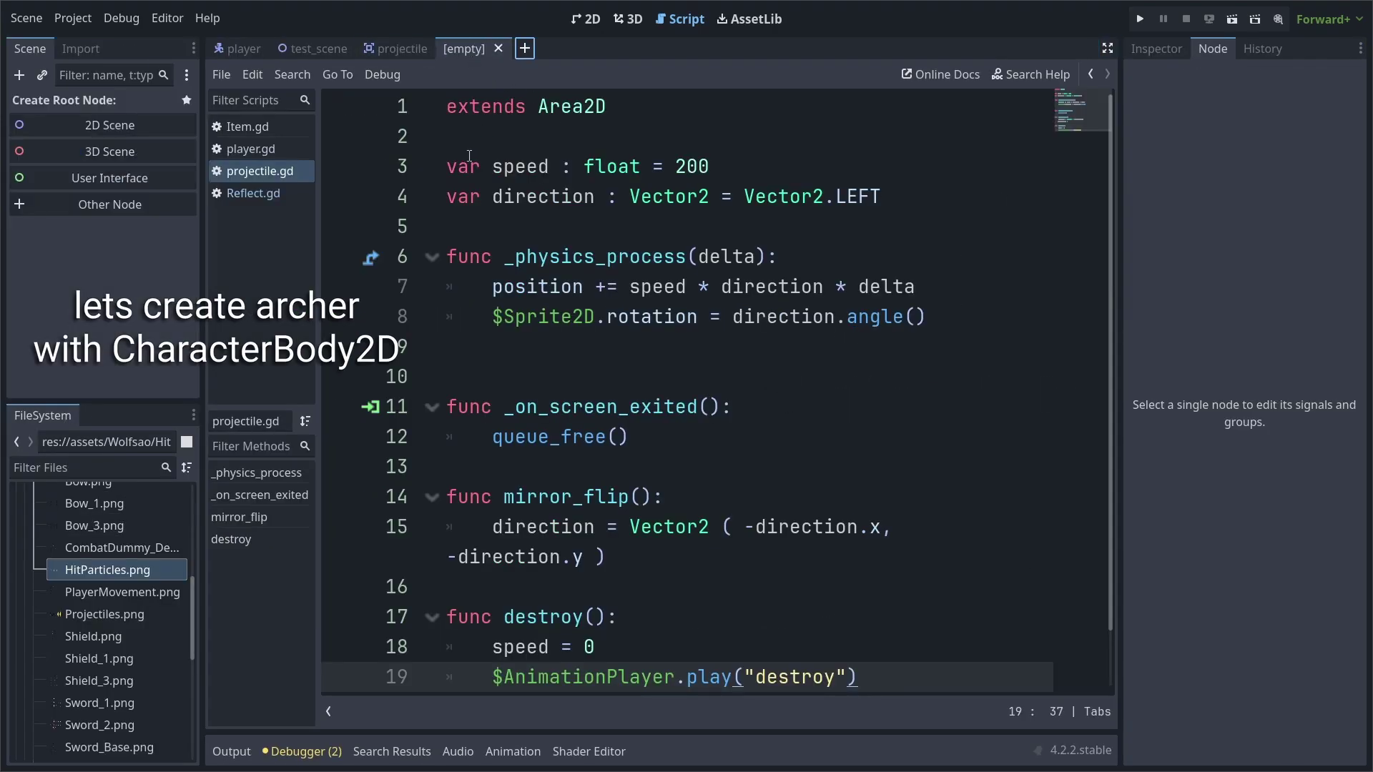
Create a new scene with a CharacterBody2D root named Archer
{"action": "left_click", "coordinate": [143, 205]}
{"action": "type", "text": "charact"}
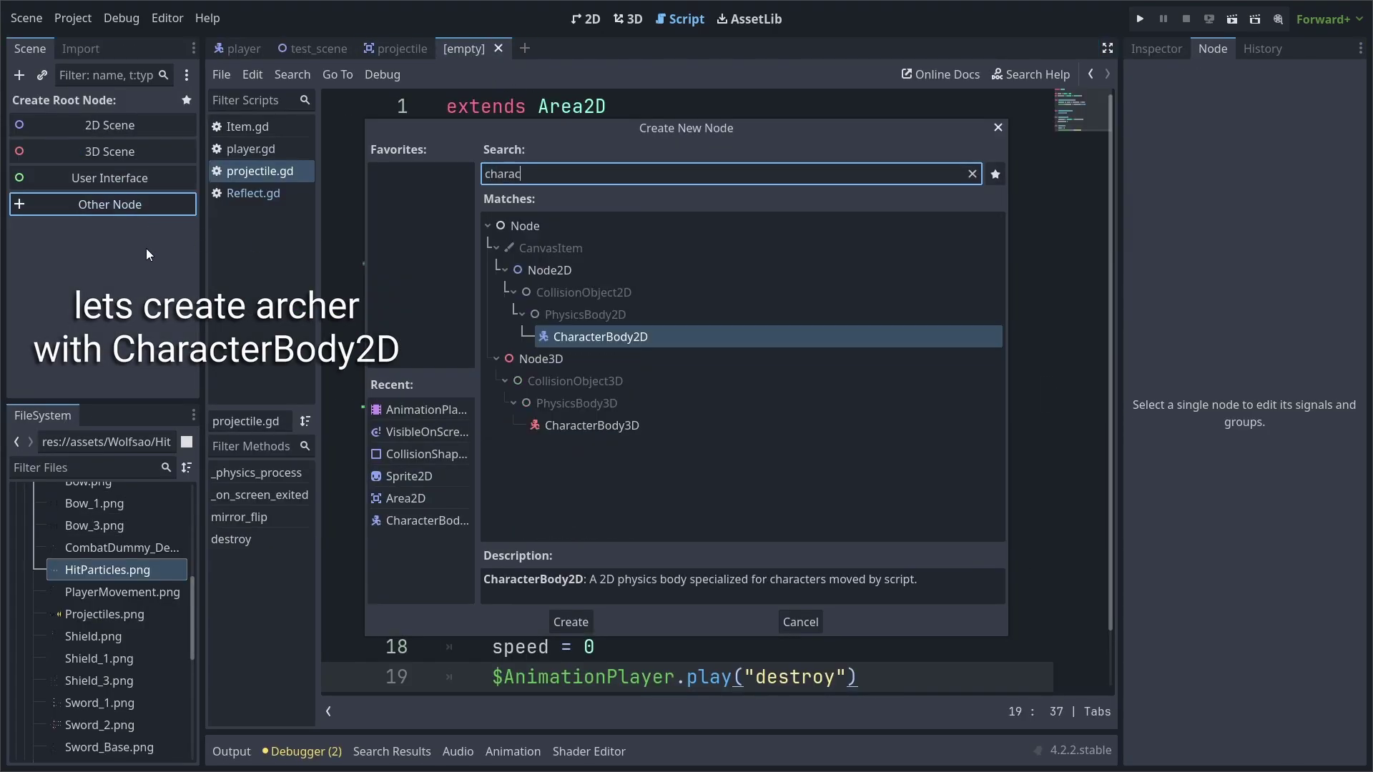
{"action": "key", "text": "Return"}
{"action": "double_click", "coordinate": [83, 107]}
{"action": "type", "text": "Archer"}
{"action": "key", "text": "Return"}
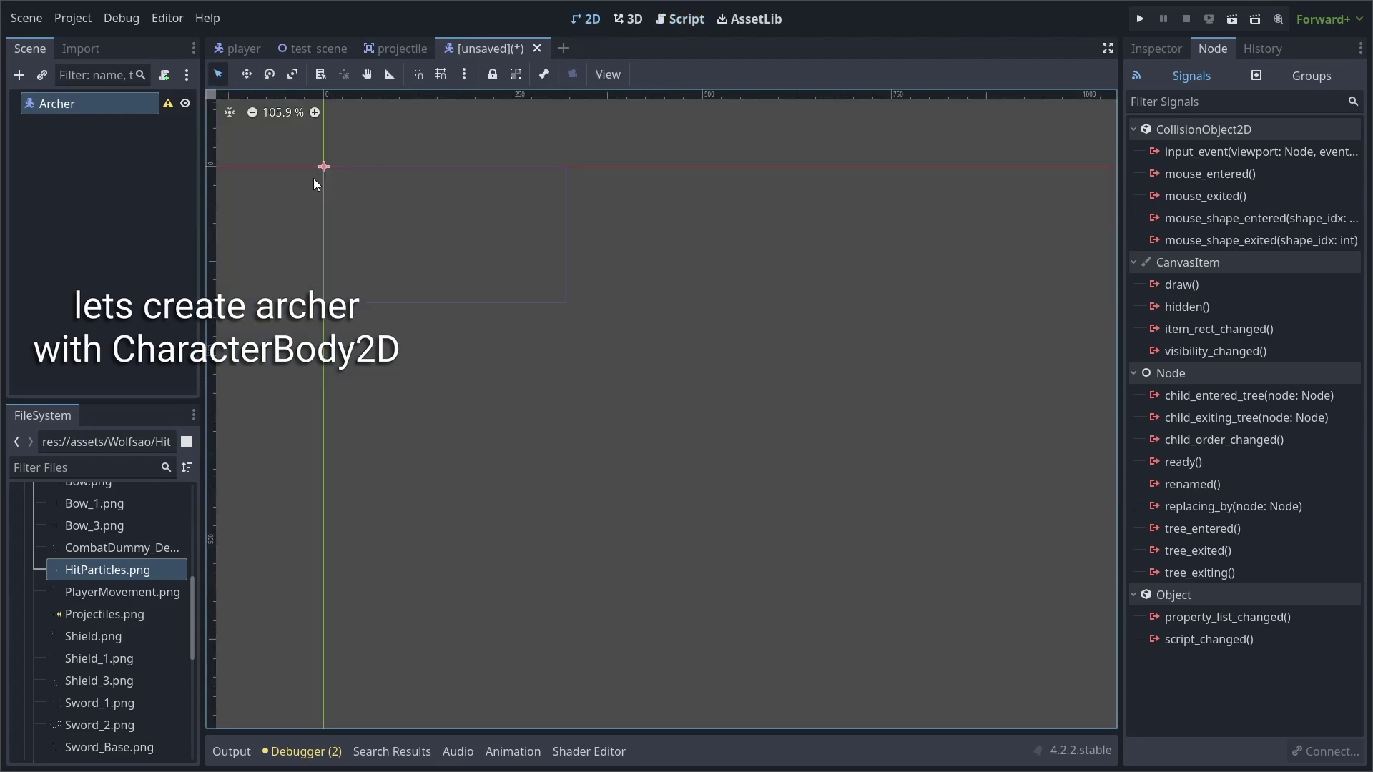
Add Sprite2D and AnimationPlayer, key Hframes 9 into the shoot animation and preview it
{"action": "left_click", "coordinate": [19, 75]}
{"action": "type", "text": "s"}
{"action": "key", "text": "Return"}
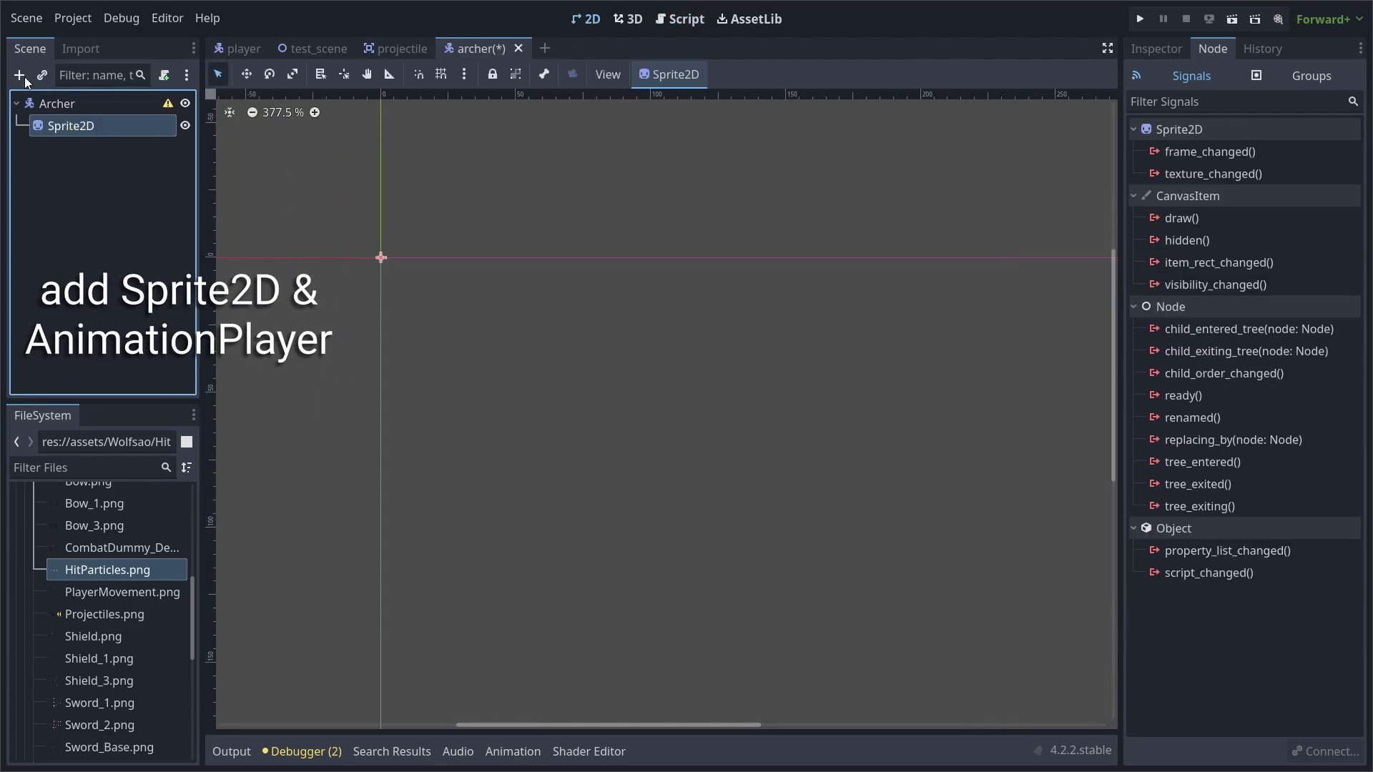
{"action": "left_click", "coordinate": [19, 75]}
{"action": "type", "text": "animationplayer"}
{"action": "key", "text": "Return"}
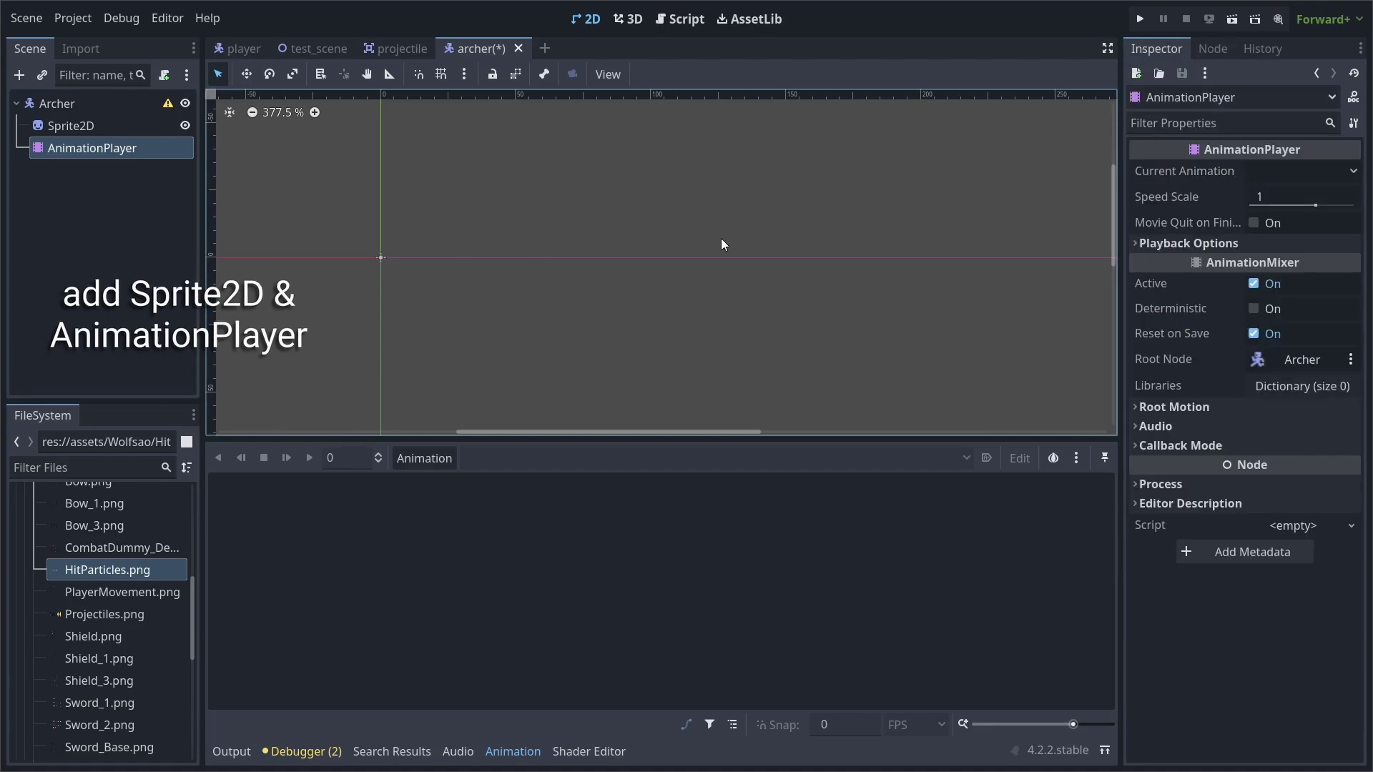
{"action": "scroll", "coordinate": [157, 617], "scroll_direction": "up", "scroll_amount": 3}
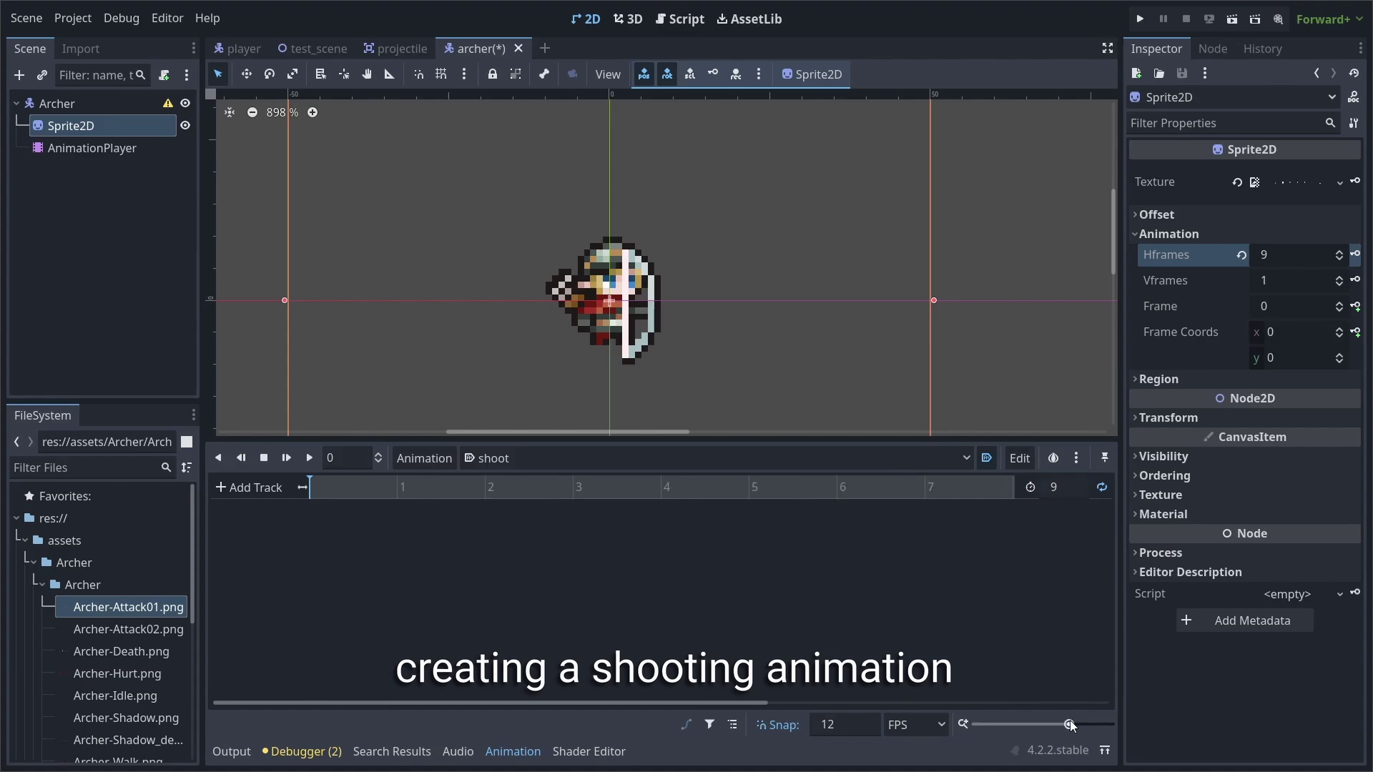
{"action": "left_click", "coordinate": [1355, 256]}
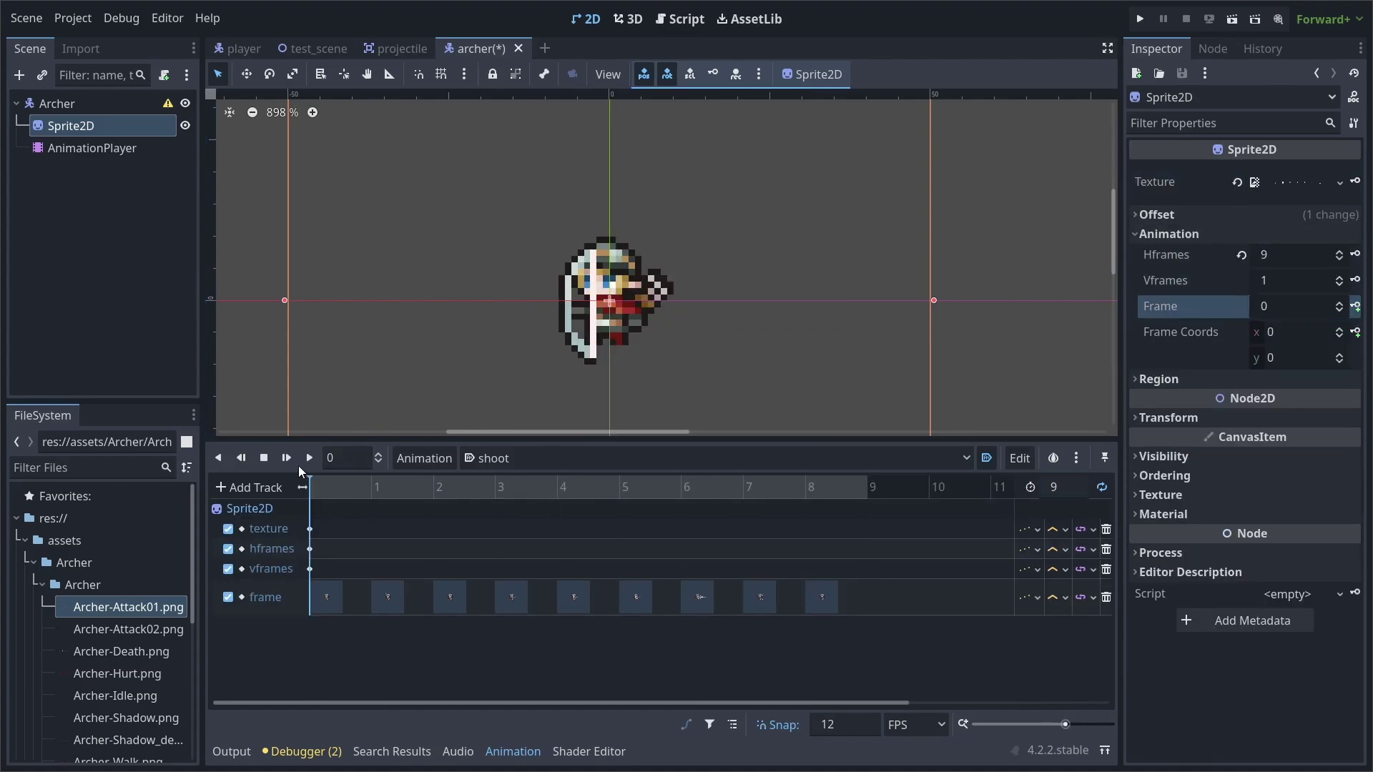
{"action": "left_click", "coordinate": [308, 459]}
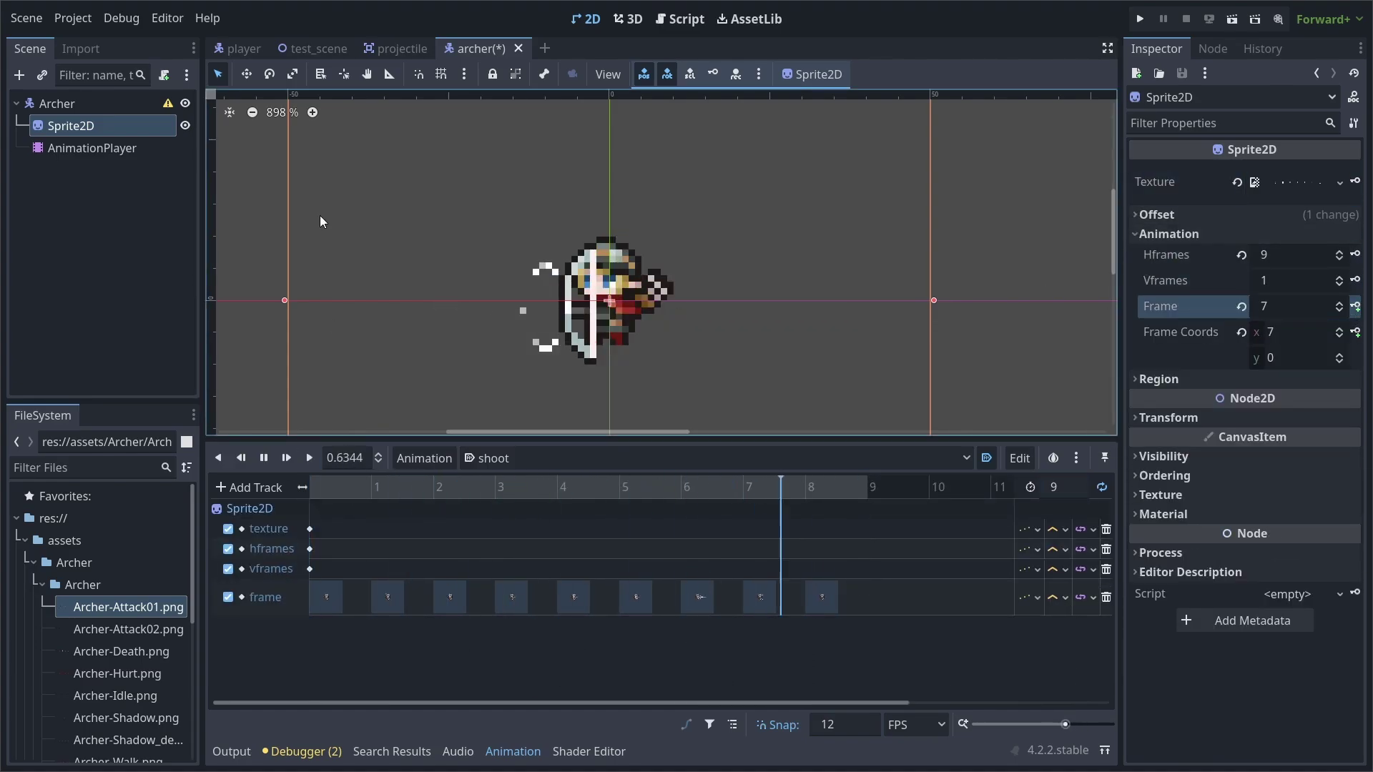
Attach a new archer.gd script to the Archer root node
{"action": "key", "text": "s"}
{"action": "left_click", "coordinate": [107, 104]}
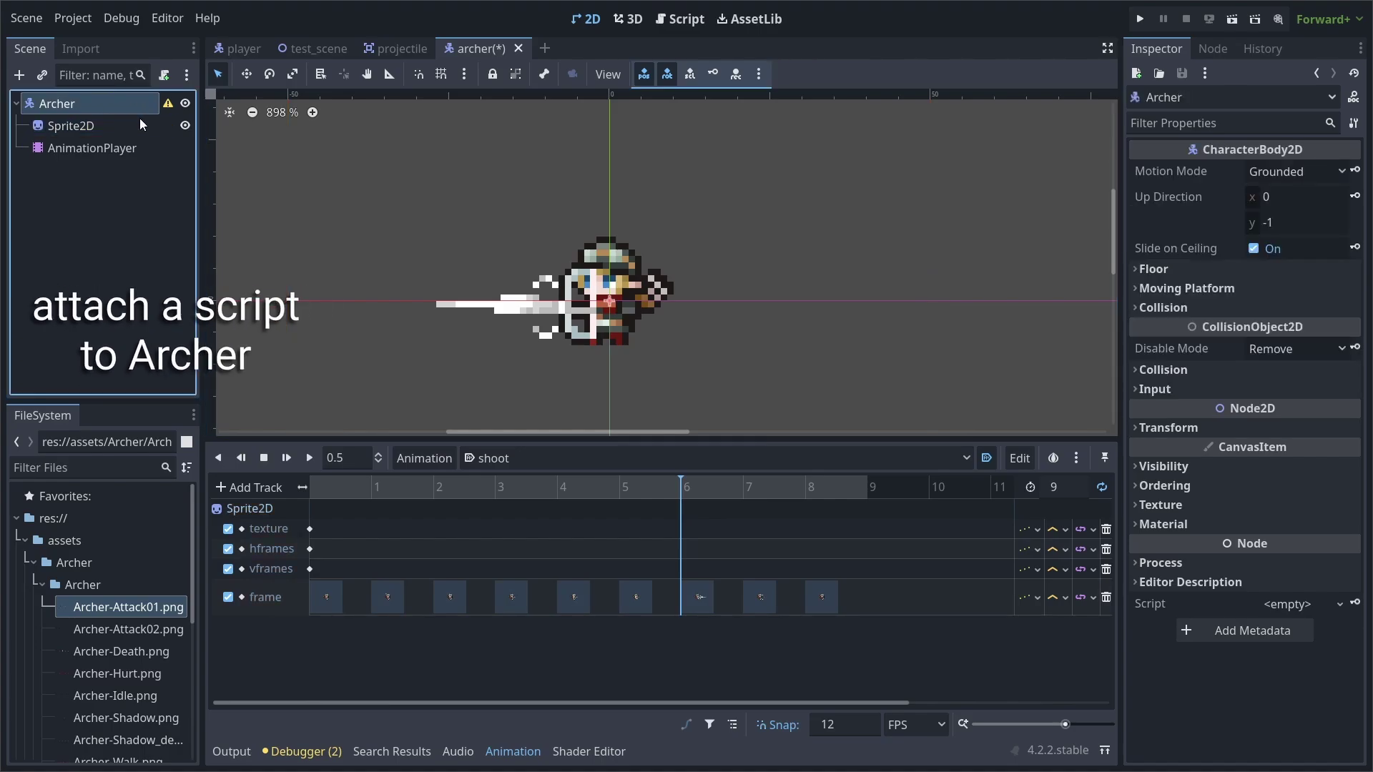
{"action": "left_click", "coordinate": [164, 75]}
{"action": "left_click", "coordinate": [624, 528]}
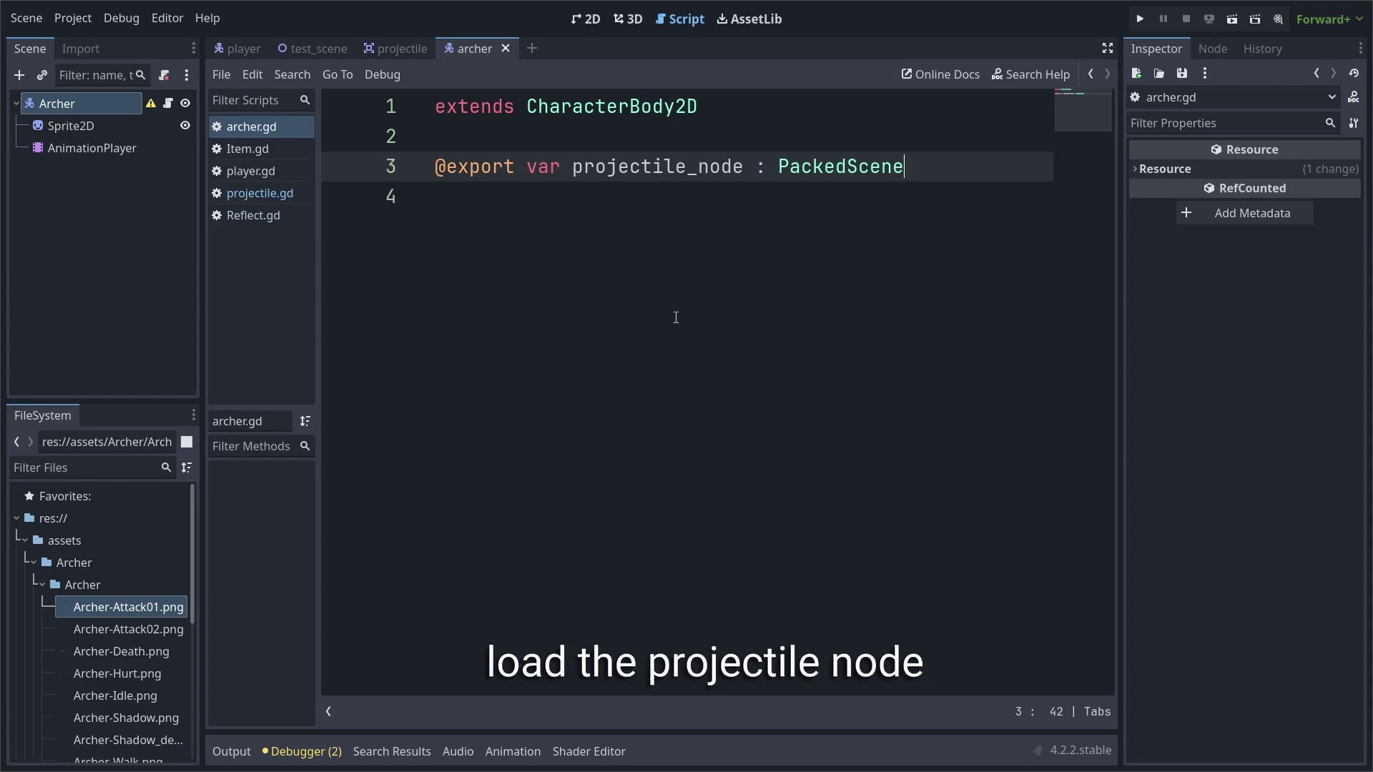
Quick Load scenes/projectile.tscn into the Archer's exported Projectile Node slot
{"action": "left_click", "coordinate": [94, 115]}
{"action": "left_click", "coordinate": [1284, 182]}
{"action": "left_click", "coordinate": [1237, 214]}
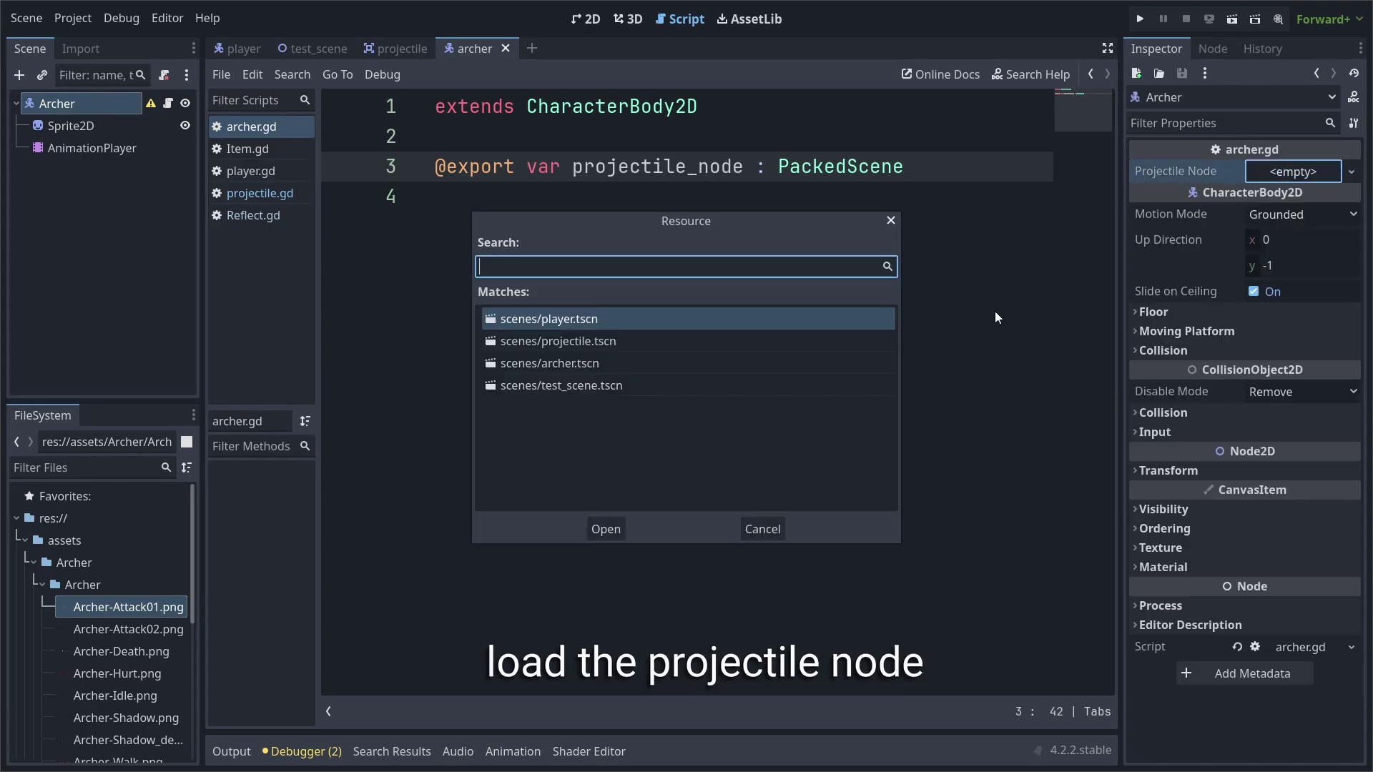
{"action": "left_click", "coordinate": [558, 341]}
{"action": "left_click", "coordinate": [605, 529]}
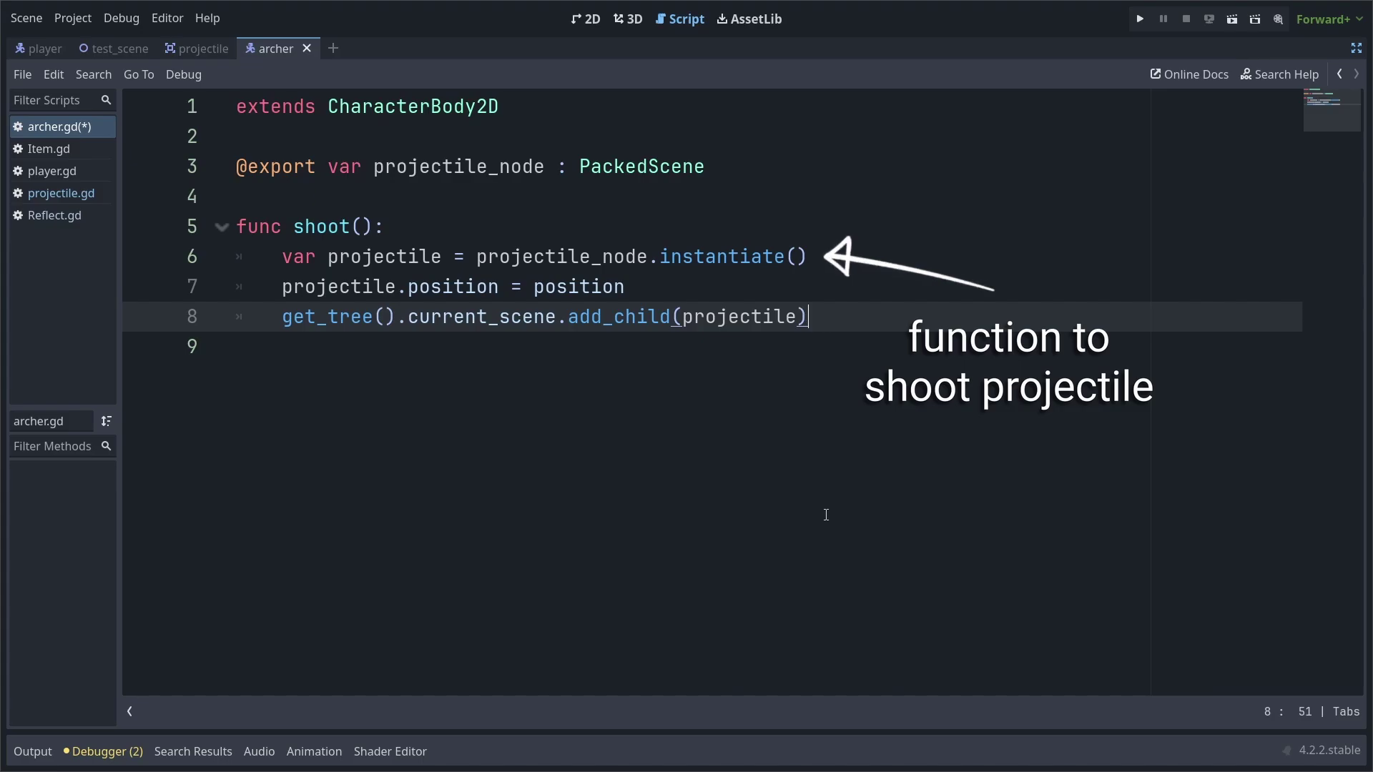
Add a Call Method track on Archer with a shoot() key at frame 6 of the shoot animation
{"action": "key", "text": "ctrl+shift+F11"}
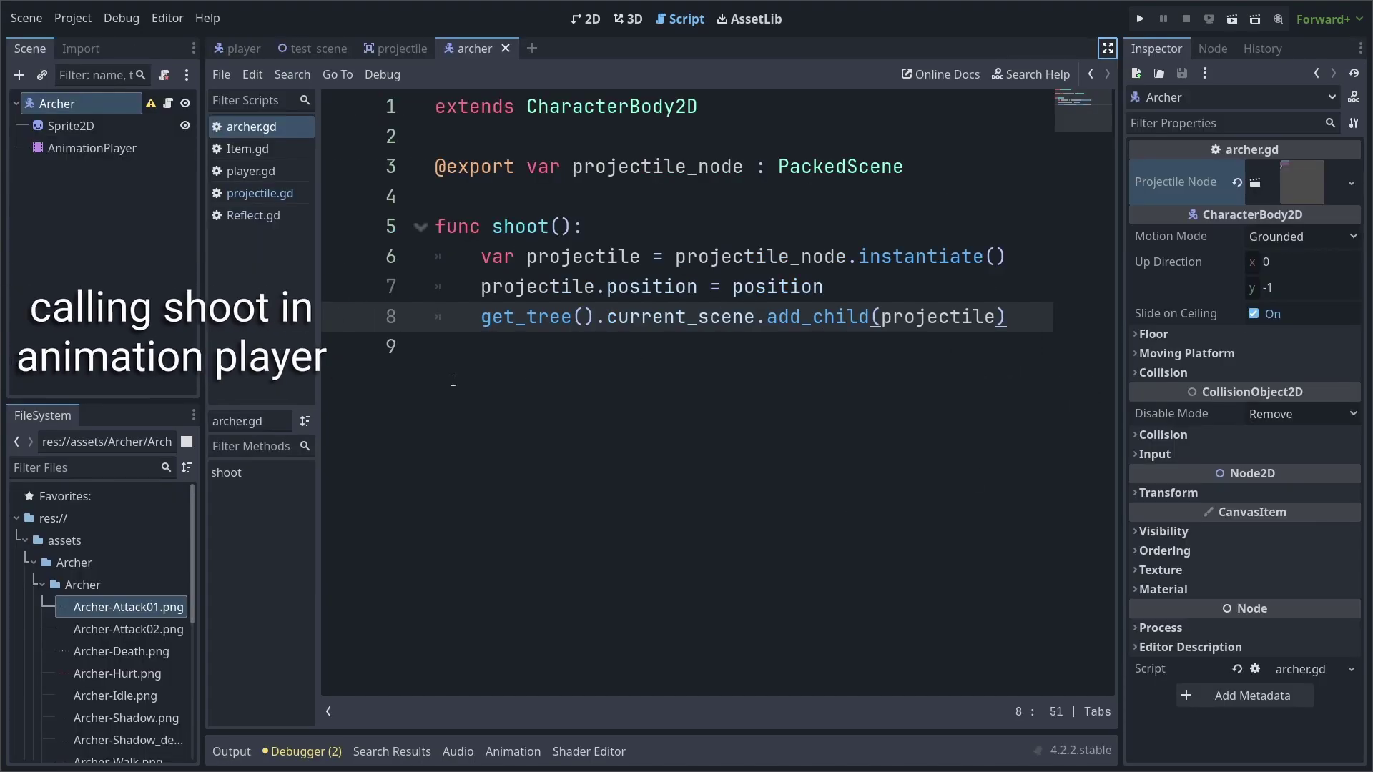
{"action": "left_click", "coordinate": [85, 151]}
{"action": "left_click", "coordinate": [247, 490]}
{"action": "left_click", "coordinate": [257, 621]}
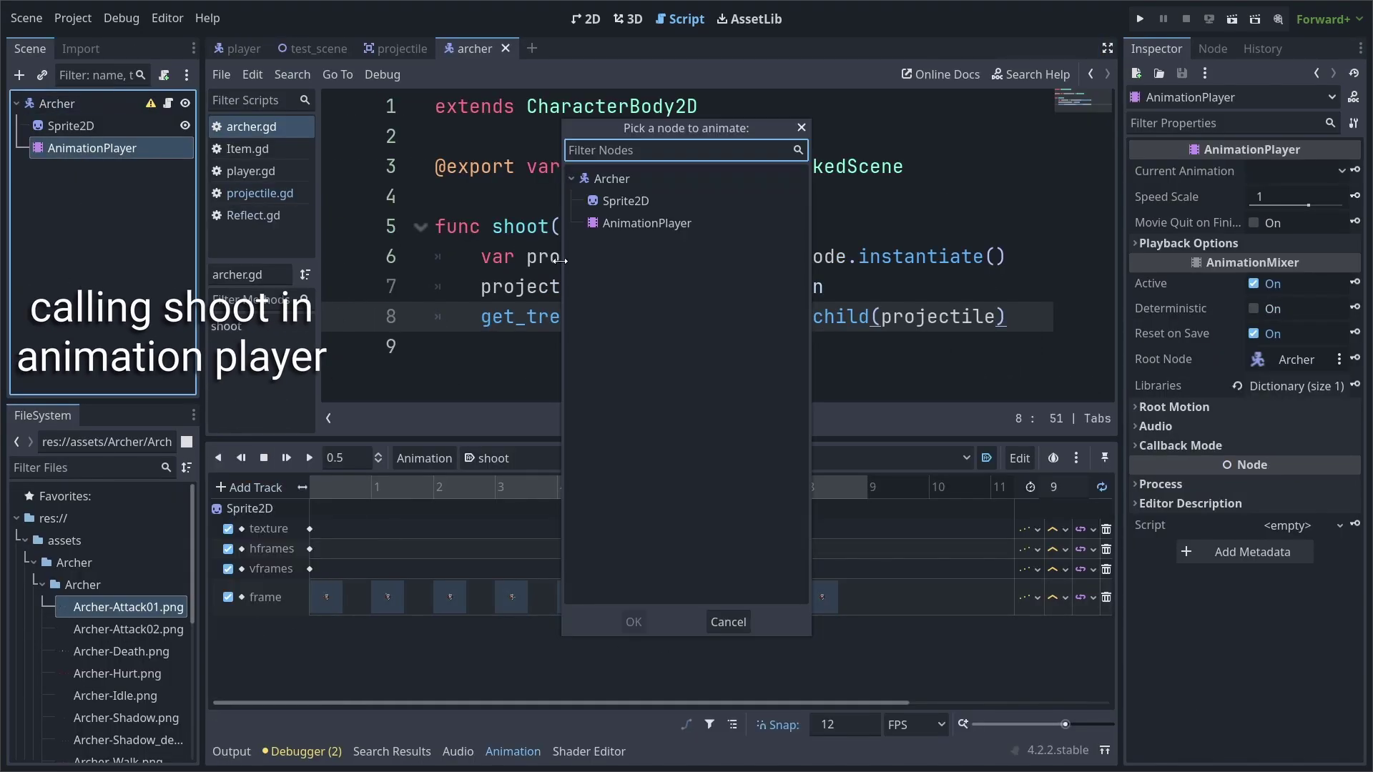
{"action": "double_click", "coordinate": [608, 198]}
{"action": "right_click", "coordinate": [681, 646]}
{"action": "left_click", "coordinate": [722, 658]}
{"action": "left_click", "coordinate": [344, 267]}
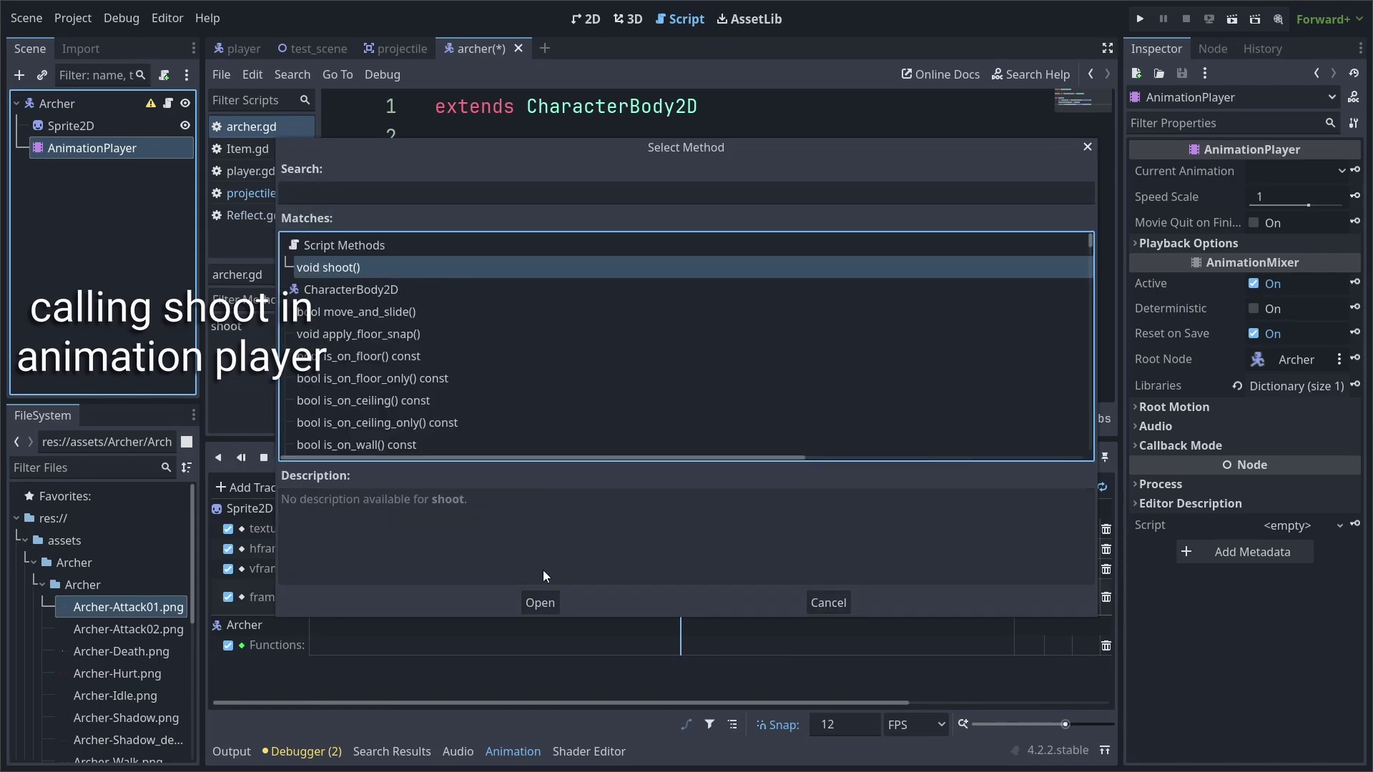
{"action": "left_click", "coordinate": [536, 601]}
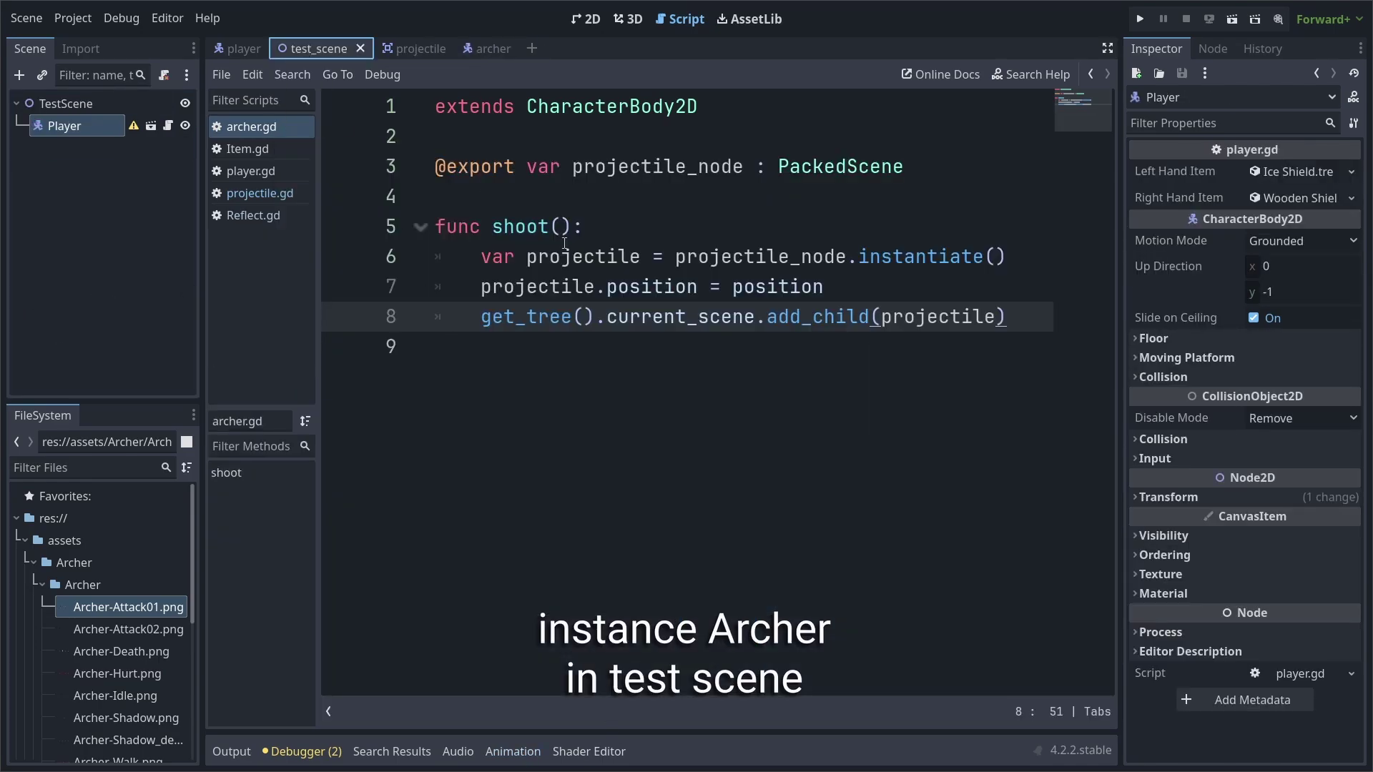
Instance archer.tscn under TestScene, move it right of the player, and save
{"action": "left_click", "coordinate": [586, 18]}
{"action": "left_click", "coordinate": [65, 103]}
{"action": "left_click", "coordinate": [41, 74]}
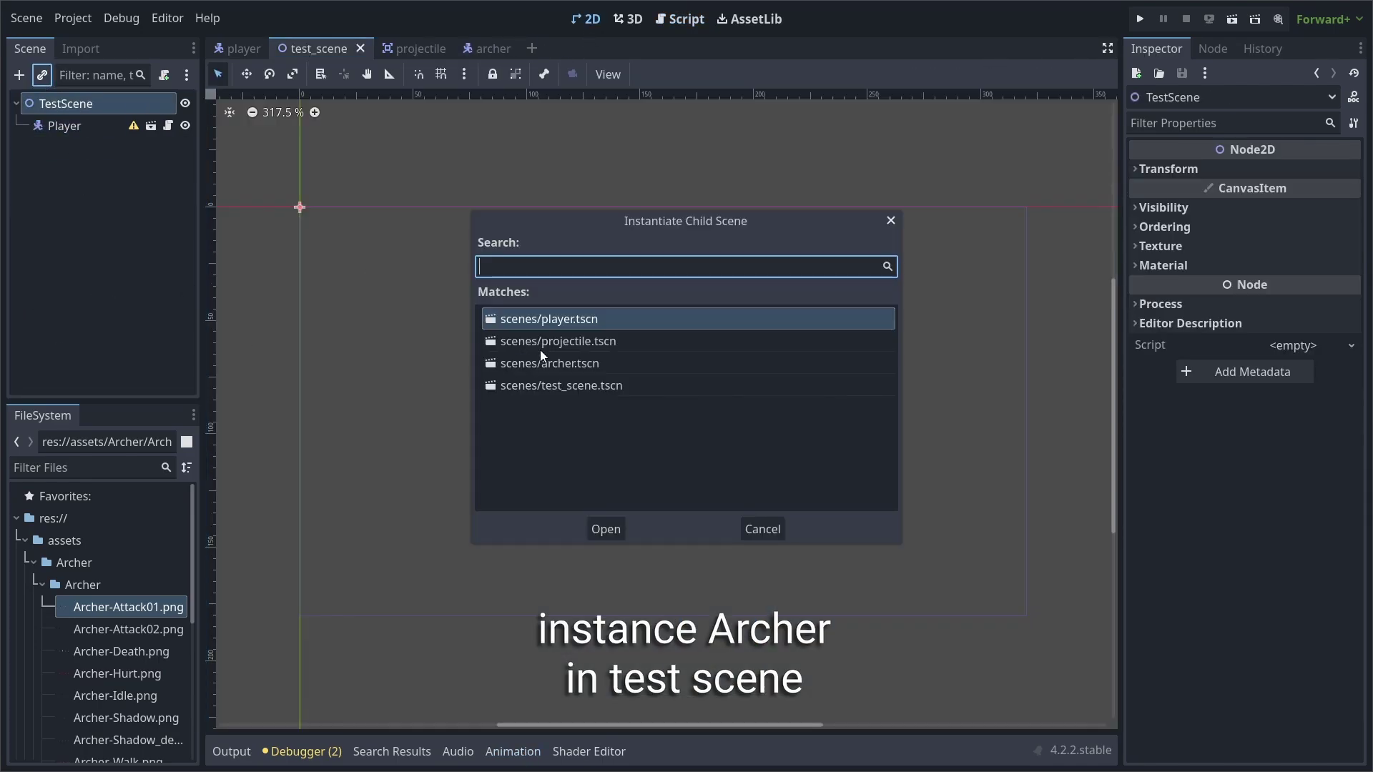
{"action": "left_click", "coordinate": [550, 363]}
{"action": "left_click", "coordinate": [610, 526]}
{"action": "key", "text": "w"}
{"action": "left_click_drag", "start_coordinate": [431, 287], "coordinate": [1019, 520]}
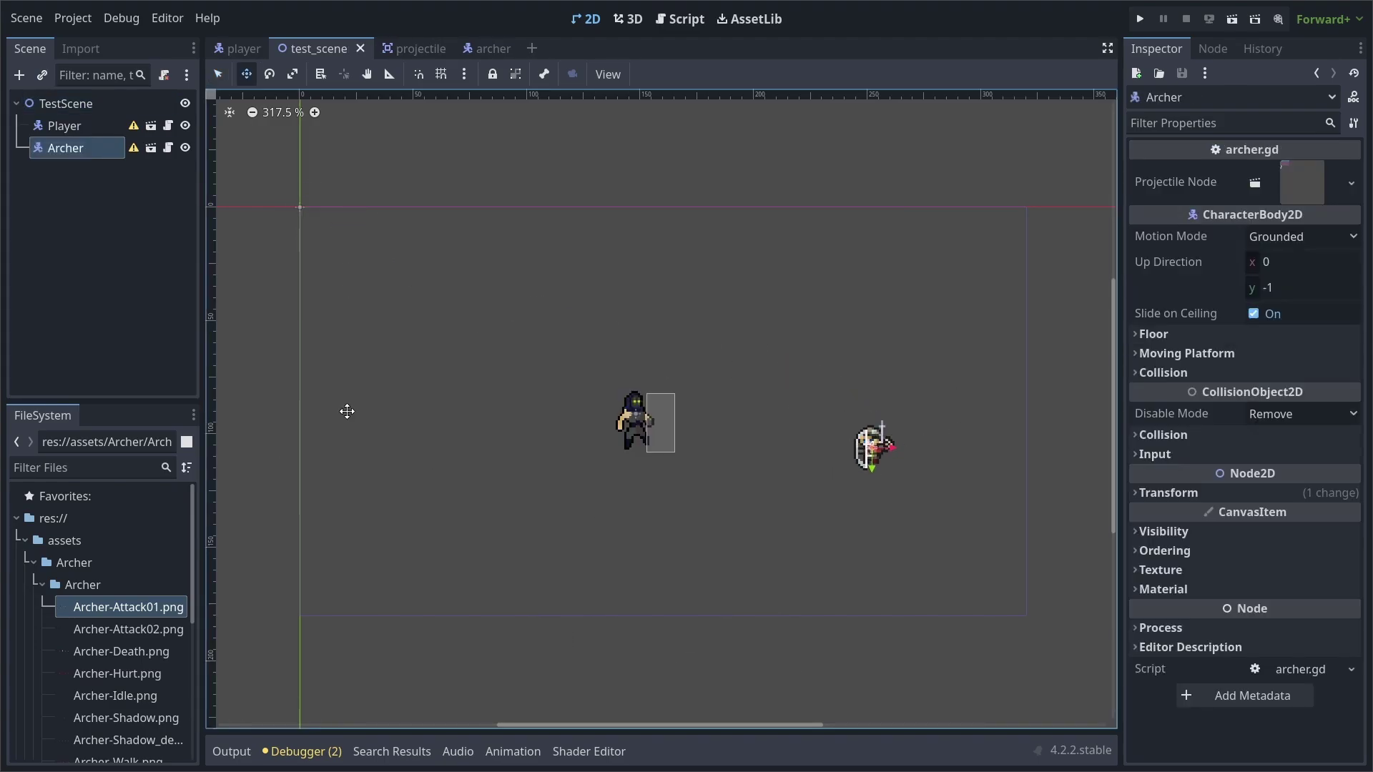
{"action": "key", "text": "ctrl+s"}
Run the test scene with F6 and raise the shield to reflect incoming arrows
{"action": "key", "text": "F6"}
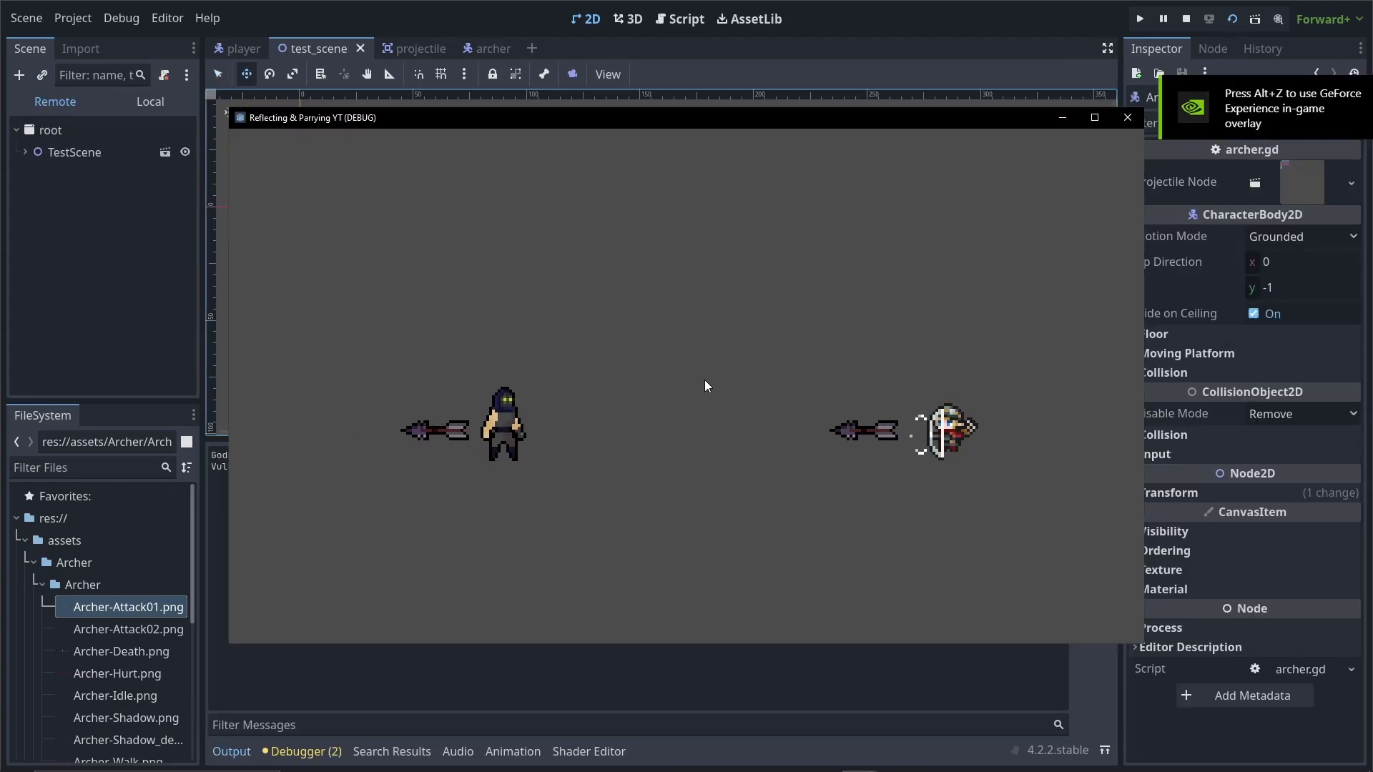
{"action": "key", "text": "space"}
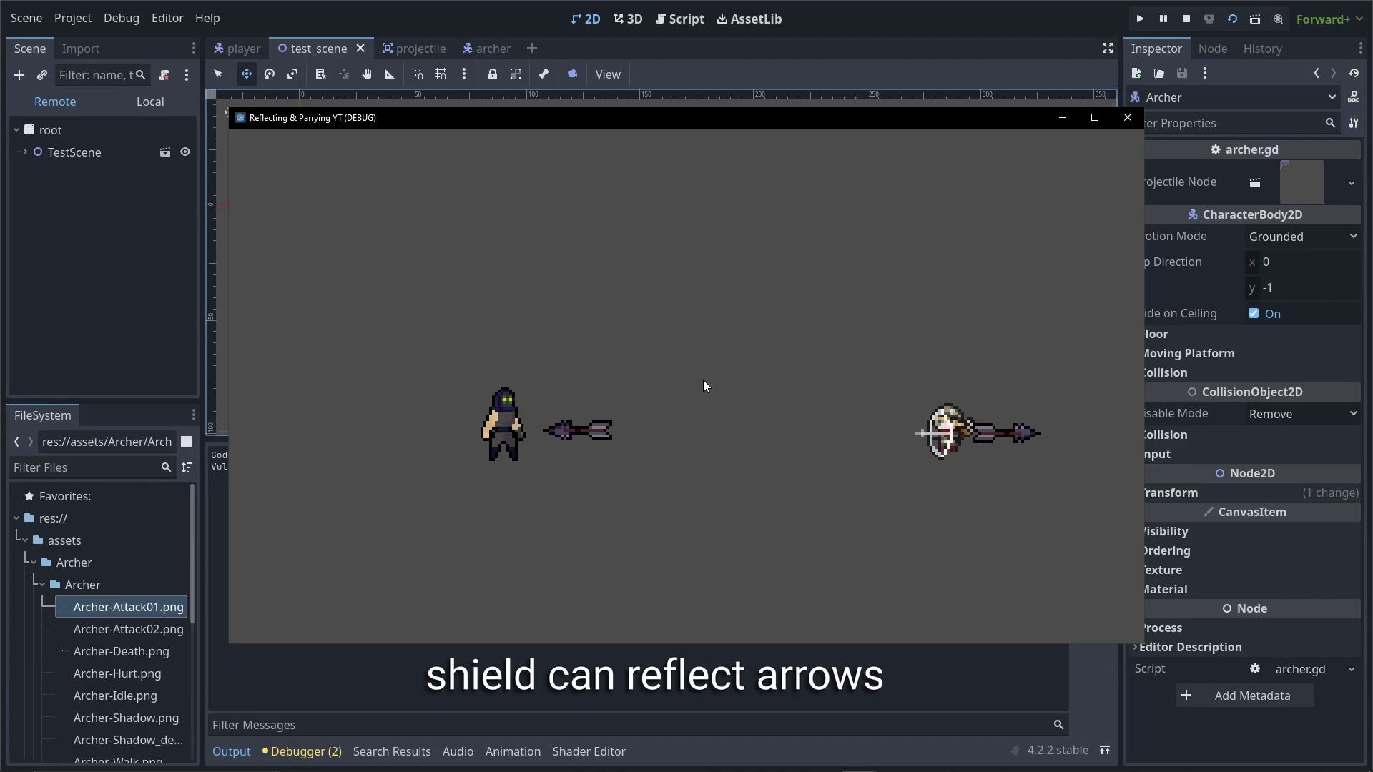
{"action": "key", "text": "space"}
{"action": "key", "text": "space"}
{"action": "key", "text": "space"}
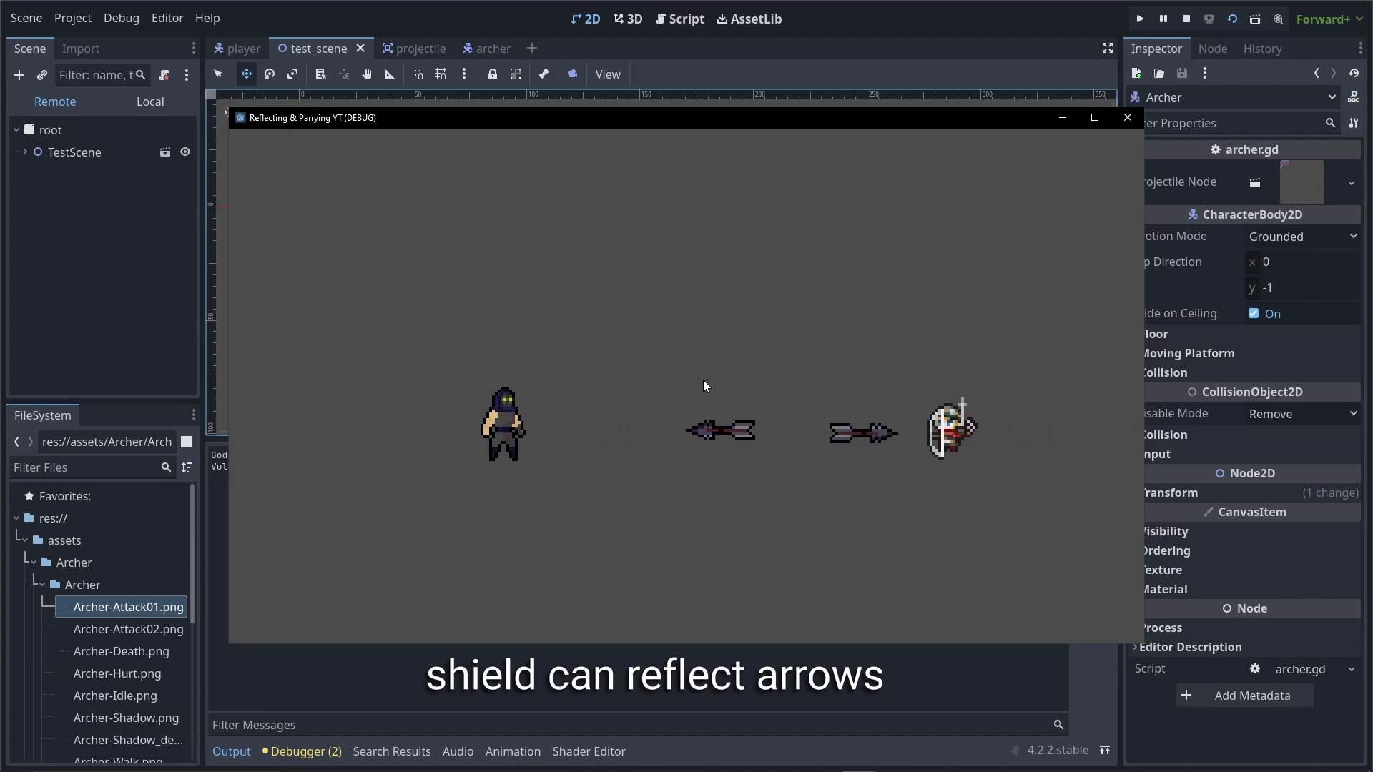
{"action": "key", "text": "space"}
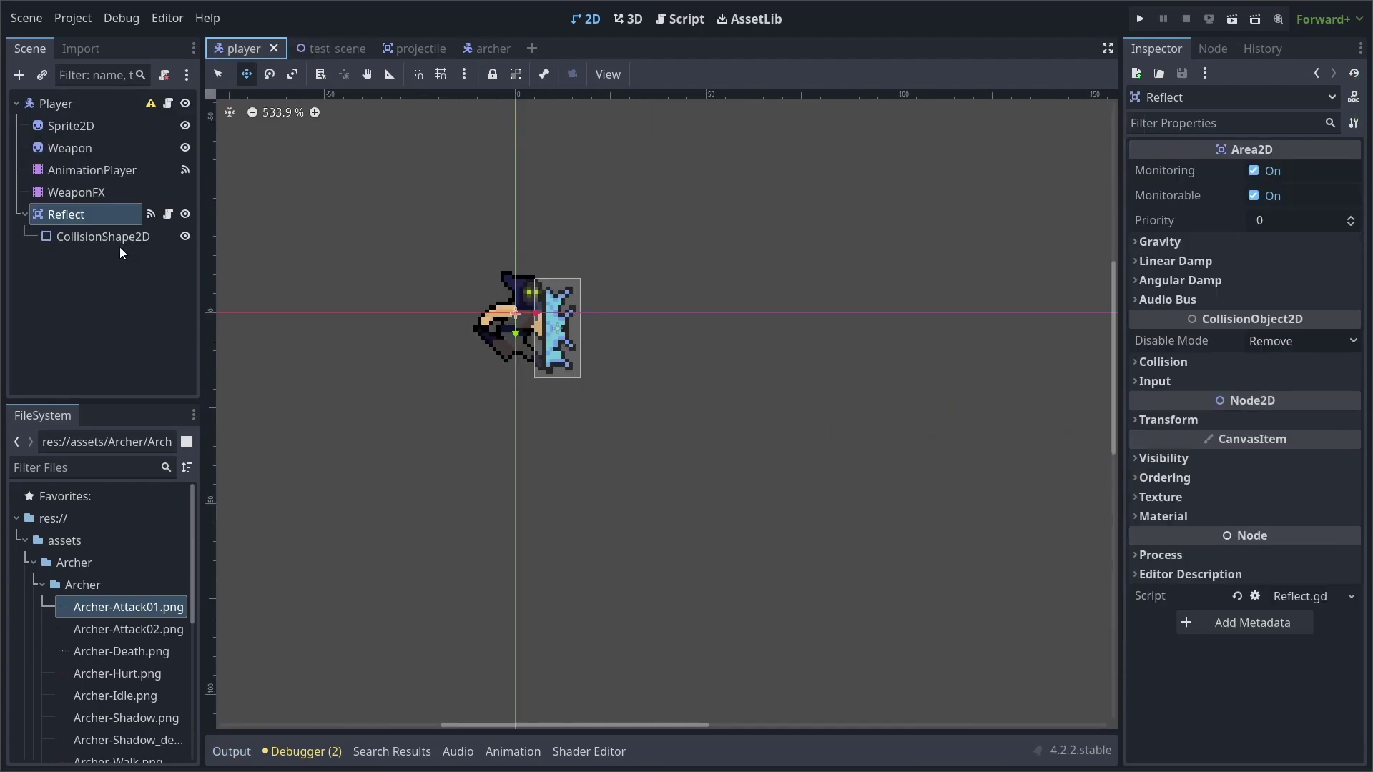
Add an Area2D child under Player and rename it Blocking
{"action": "left_click", "coordinate": [56, 102]}
{"action": "key", "text": "ctrl+a"}
{"action": "type", "text": "are"}
{"action": "key", "text": "Return"}
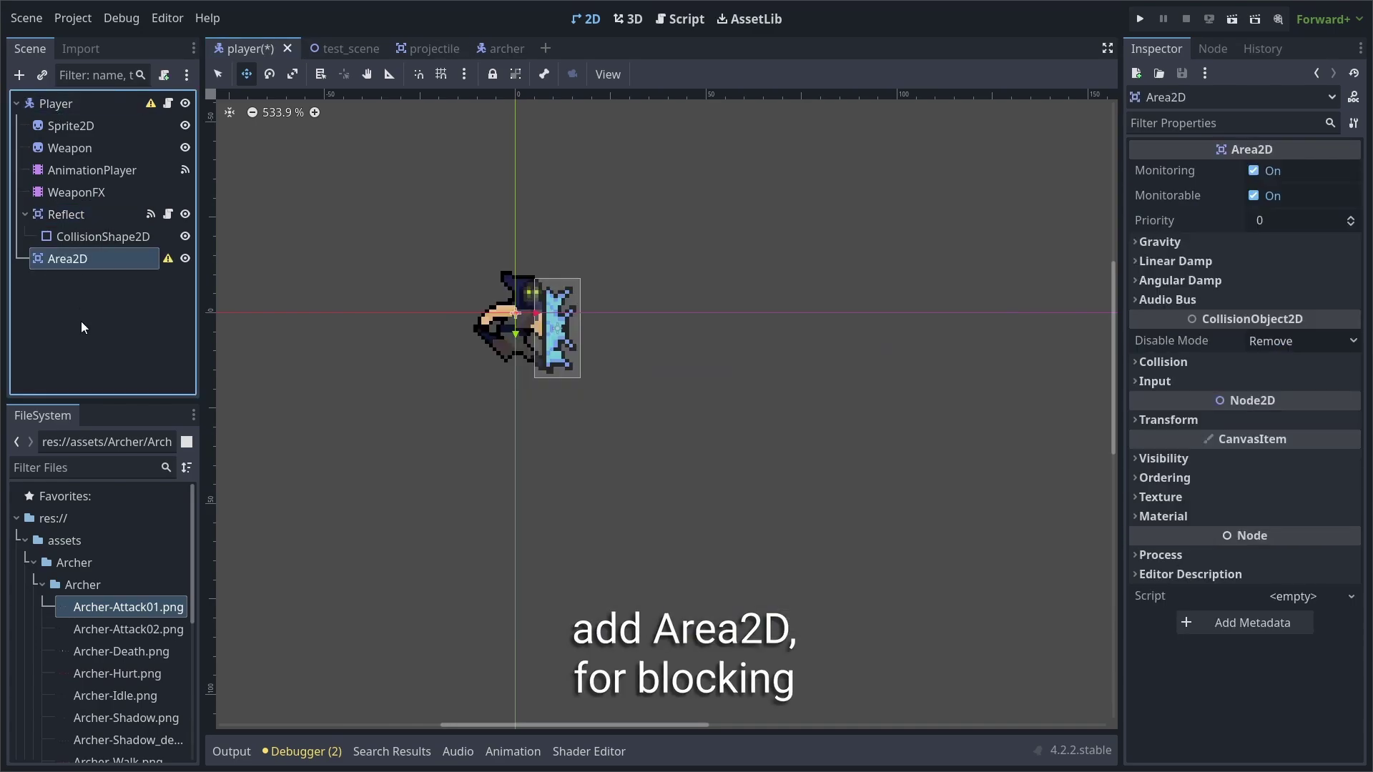
{"action": "key", "text": "F2"}
{"action": "type", "text": "Blocking"}
{"action": "key", "text": "Return"}
Copy Reflect's CollisionShape2D and paste it under Blocking
{"action": "right_click", "coordinate": [100, 236]}
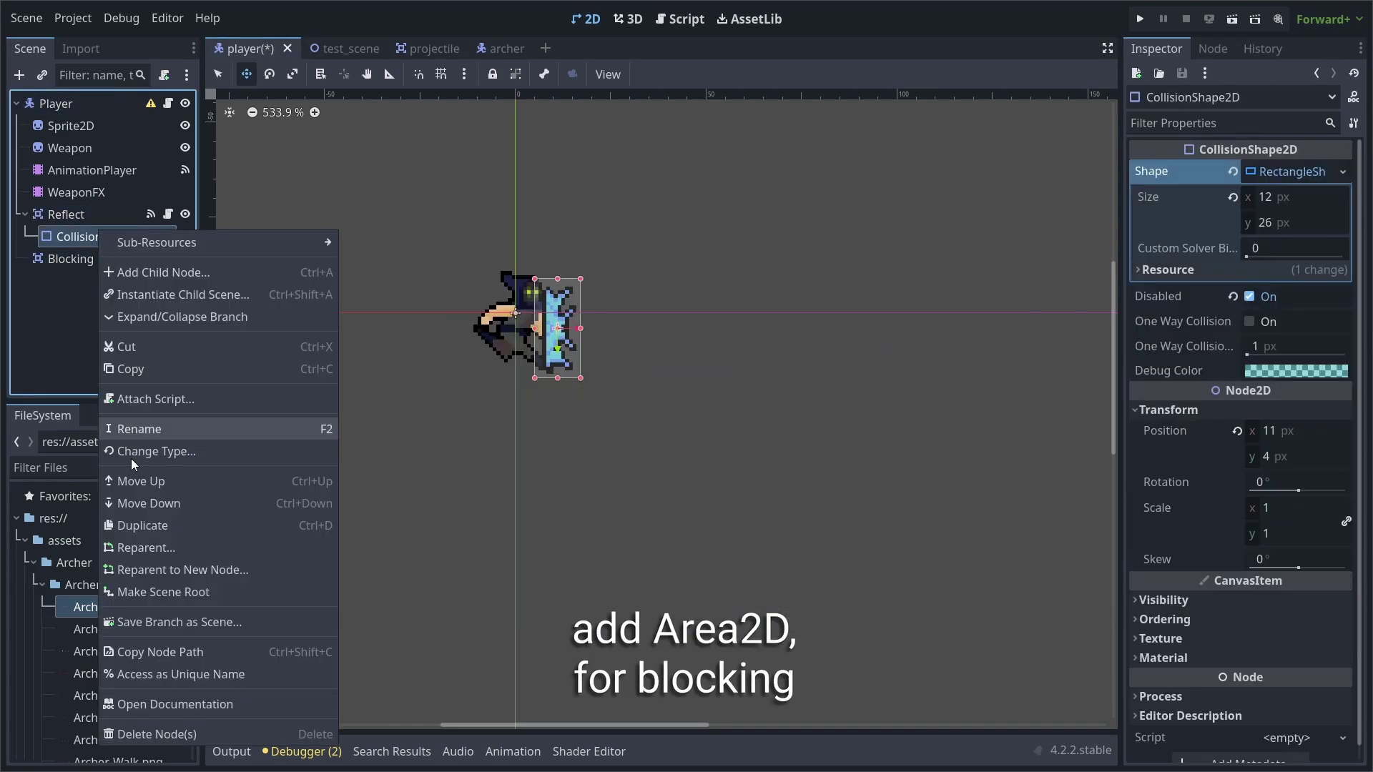
{"action": "left_click", "coordinate": [84, 264]}
{"action": "right_click", "coordinate": [84, 265]}
{"action": "left_click", "coordinate": [136, 372]}
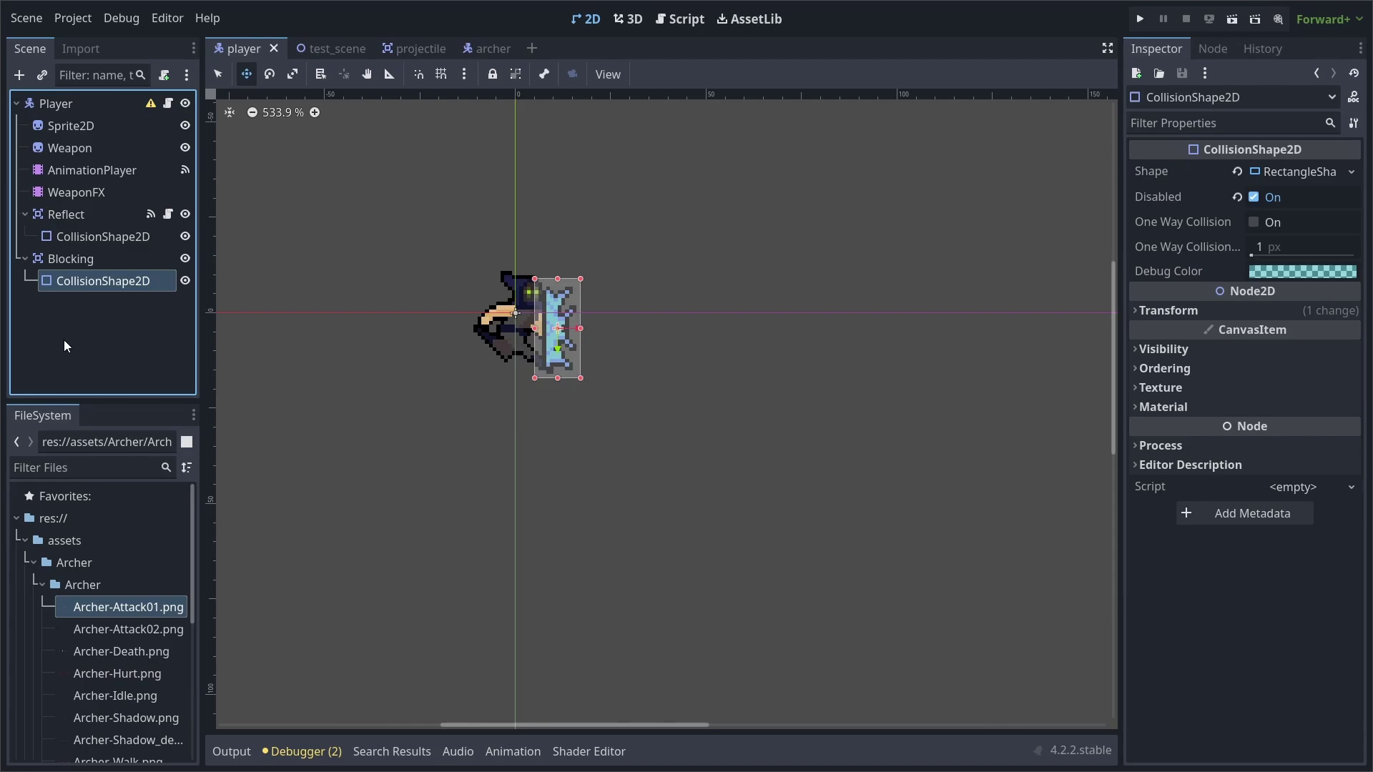
Key the Blocking collision shape's disabled state in WeaponFX's start_blocking animation
{"action": "left_click", "coordinate": [83, 195]}
{"action": "left_click_drag", "start_coordinate": [575, 438], "coordinate": [576, 403]}
{"action": "left_click", "coordinate": [371, 451]}
{"action": "left_click", "coordinate": [494, 451]}
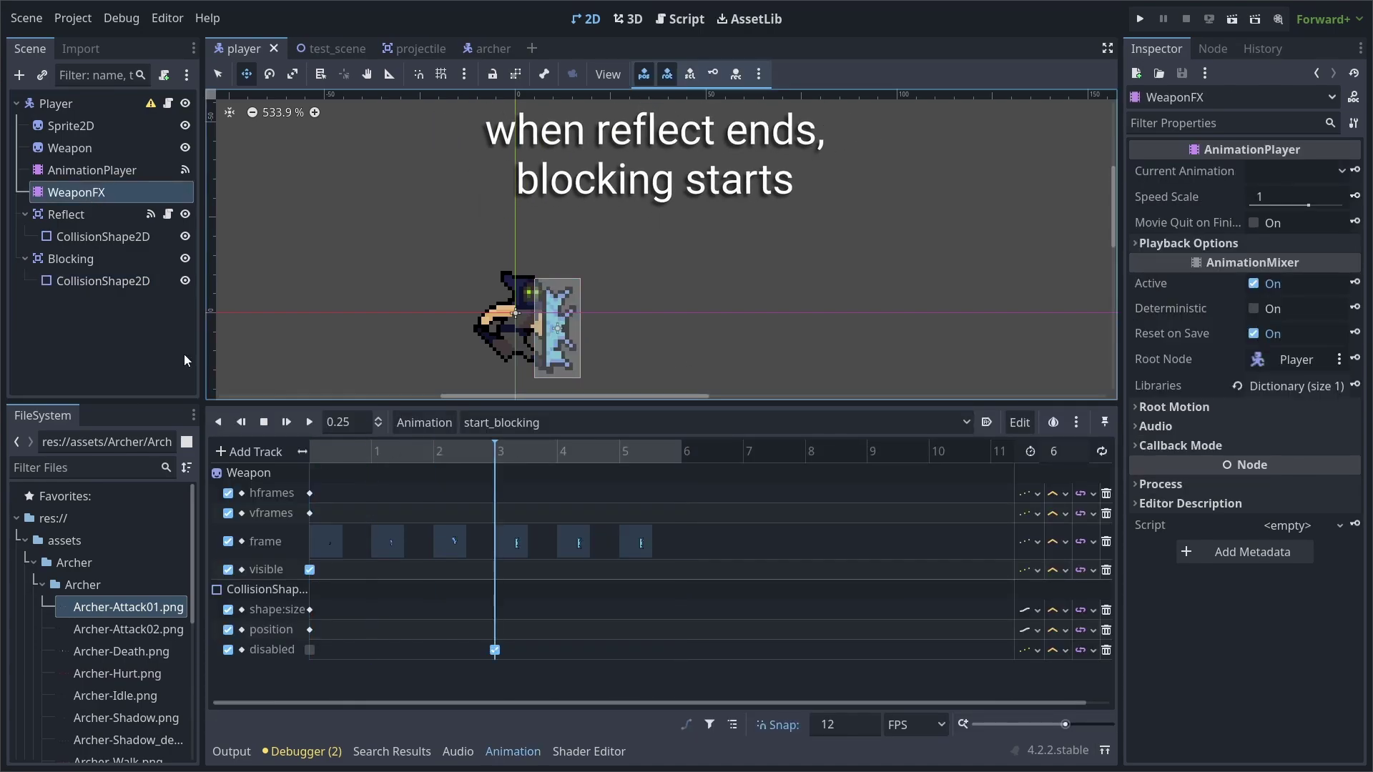
{"action": "left_click", "coordinate": [266, 589]}
{"action": "left_click", "coordinate": [1354, 197]}
{"action": "left_click", "coordinate": [629, 429]}
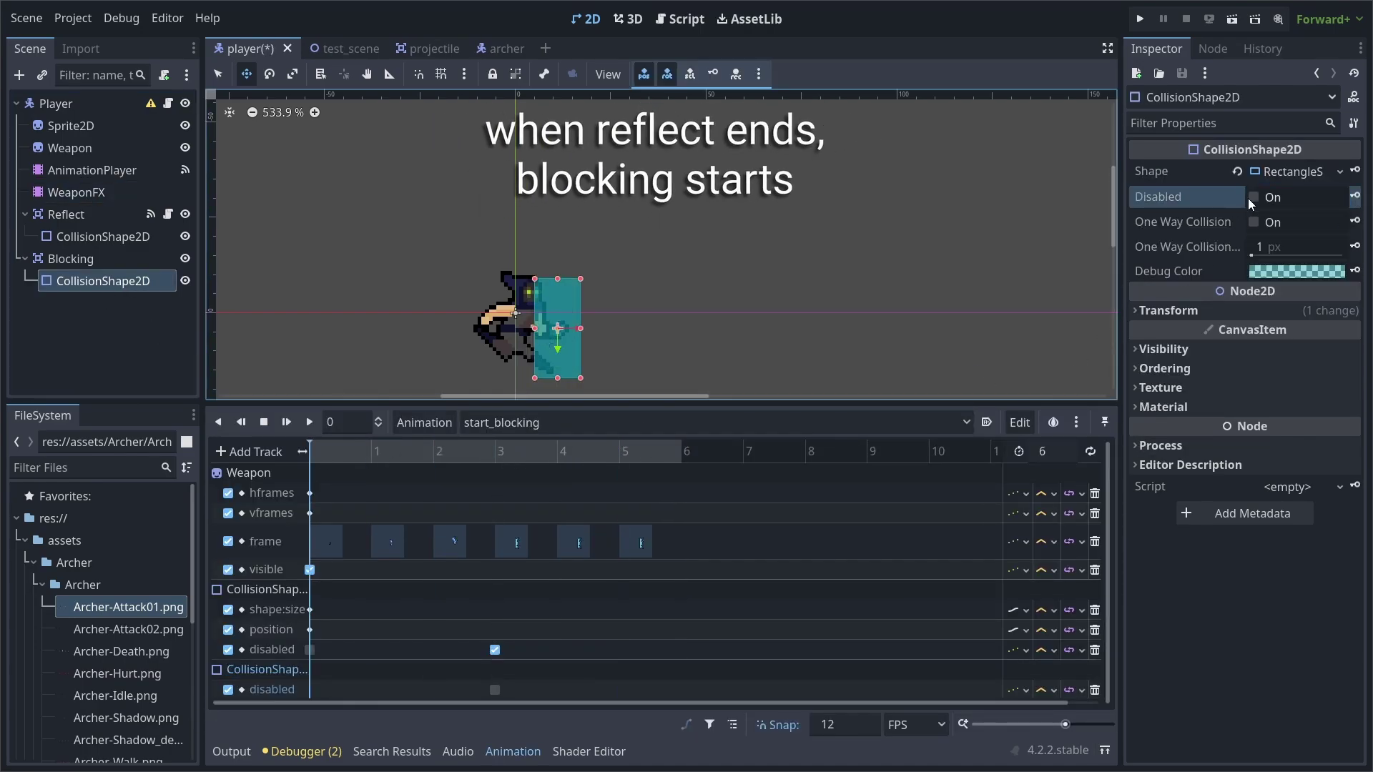
Key the Blocking collision shape's size and position in start_blocking, then save the player scene
{"action": "left_click_drag", "start_coordinate": [619, 398], "coordinate": [619, 357]}
{"action": "left_click", "coordinate": [1287, 171]}
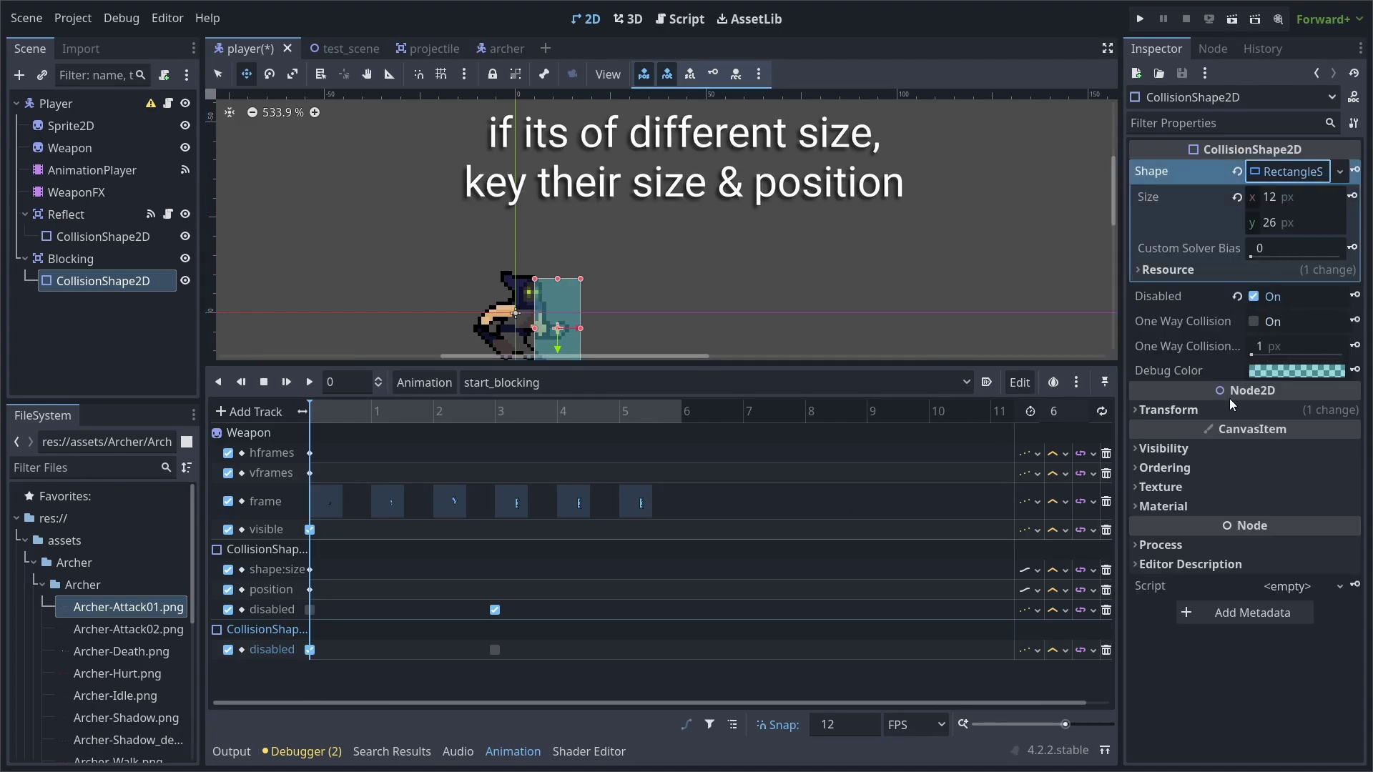
{"action": "left_click", "coordinate": [1229, 410]}
{"action": "left_click", "coordinate": [1345, 197]}
{"action": "left_click", "coordinate": [624, 429]}
{"action": "left_click", "coordinate": [1346, 430]}
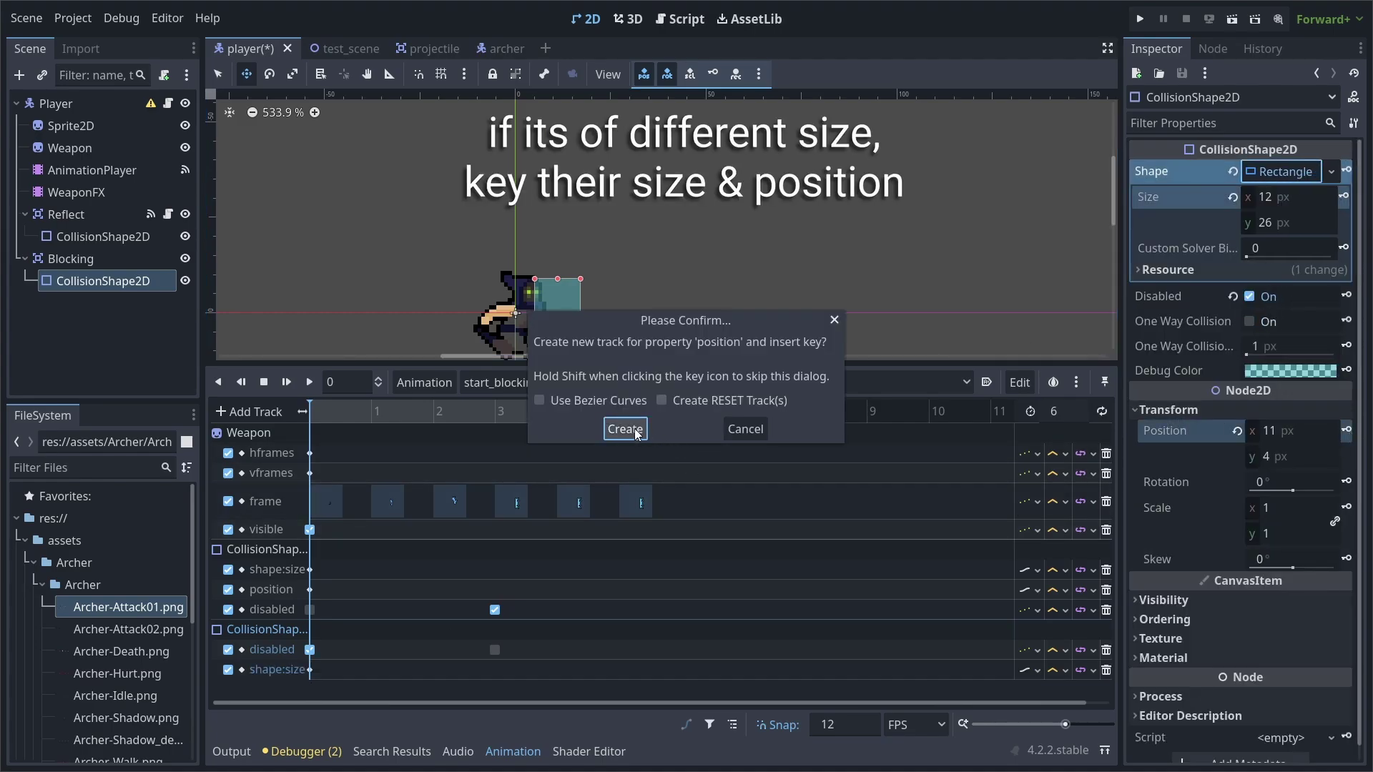
{"action": "left_click", "coordinate": [624, 429]}
{"action": "left_click_drag", "start_coordinate": [593, 366], "coordinate": [593, 338]}
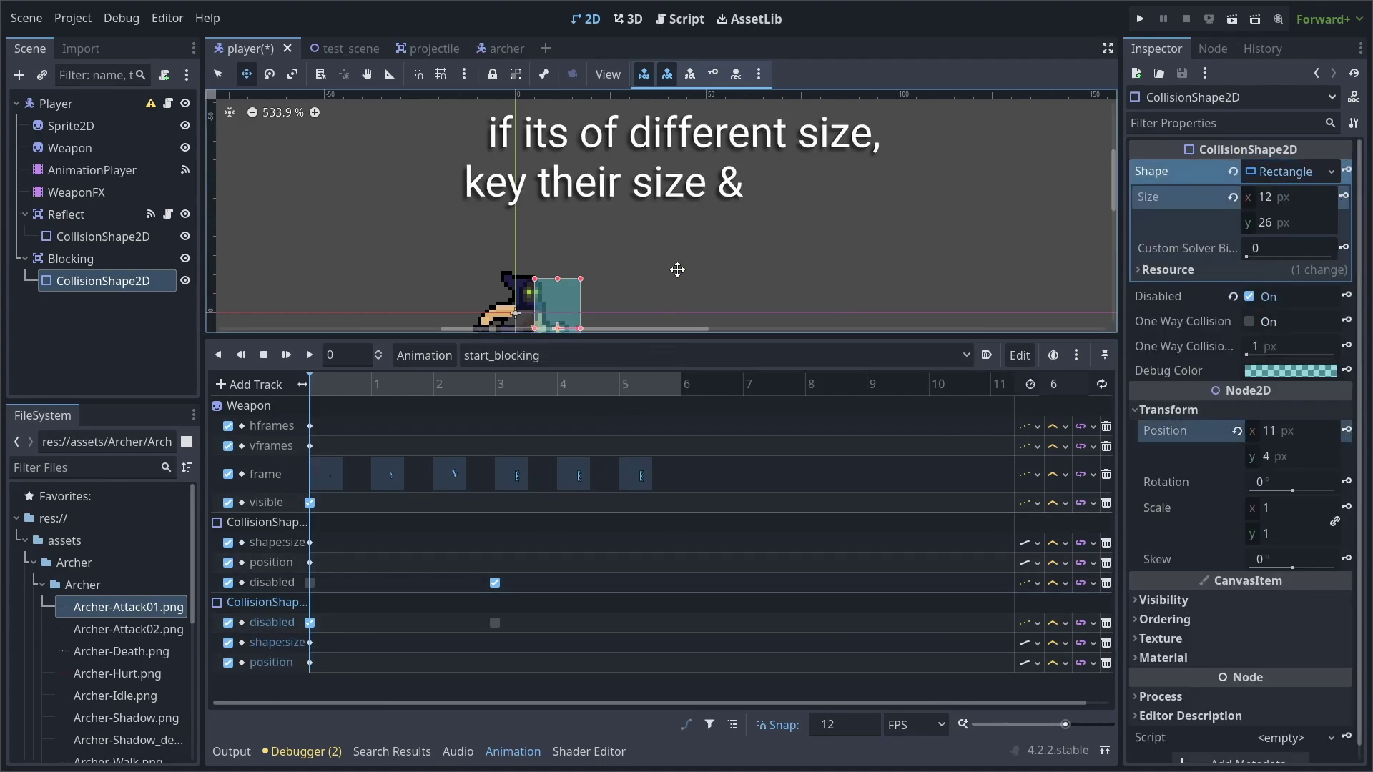
{"action": "key", "text": "ctrl+s"}
{"action": "left_click", "coordinate": [512, 750]}
Attach a new Blocking.gd script to the Blocking node and save
{"action": "left_click", "coordinate": [80, 259]}
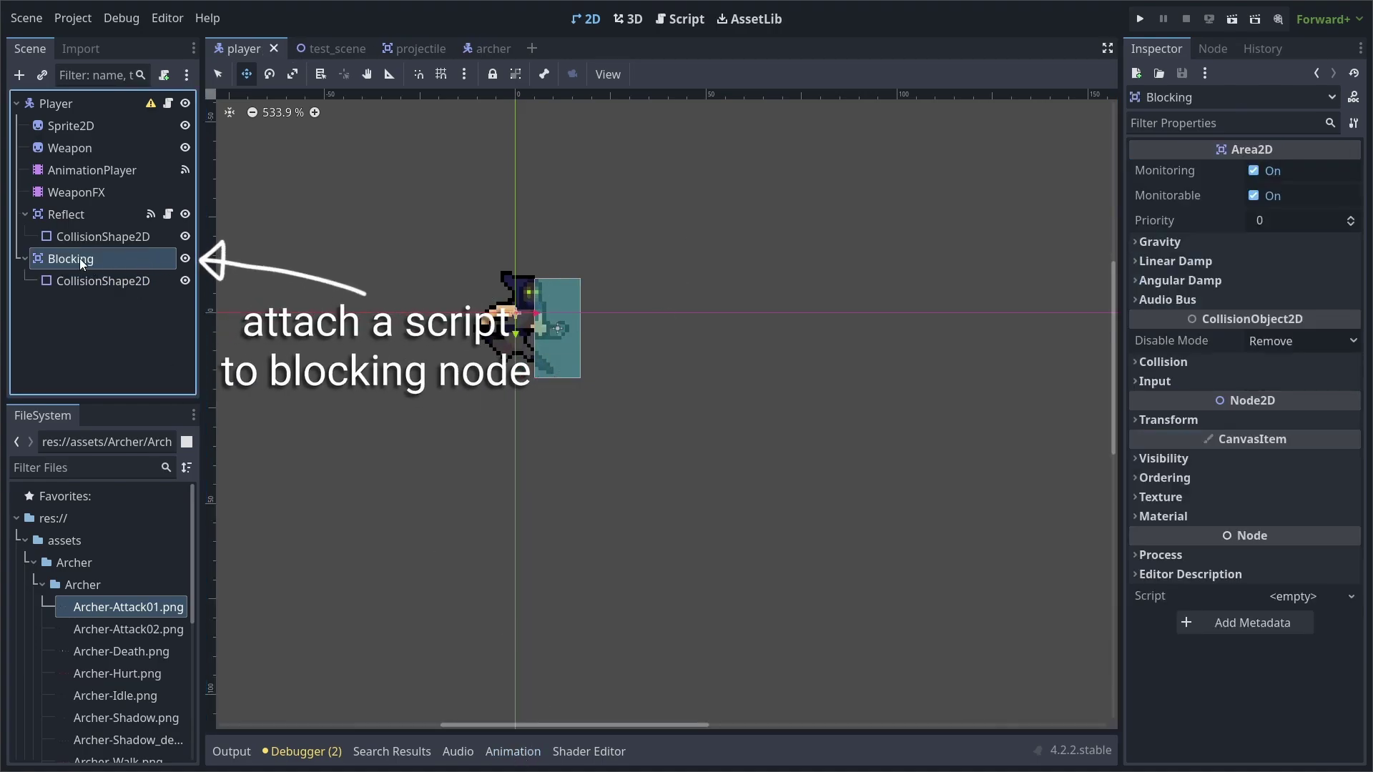
{"action": "left_click", "coordinate": [164, 75]}
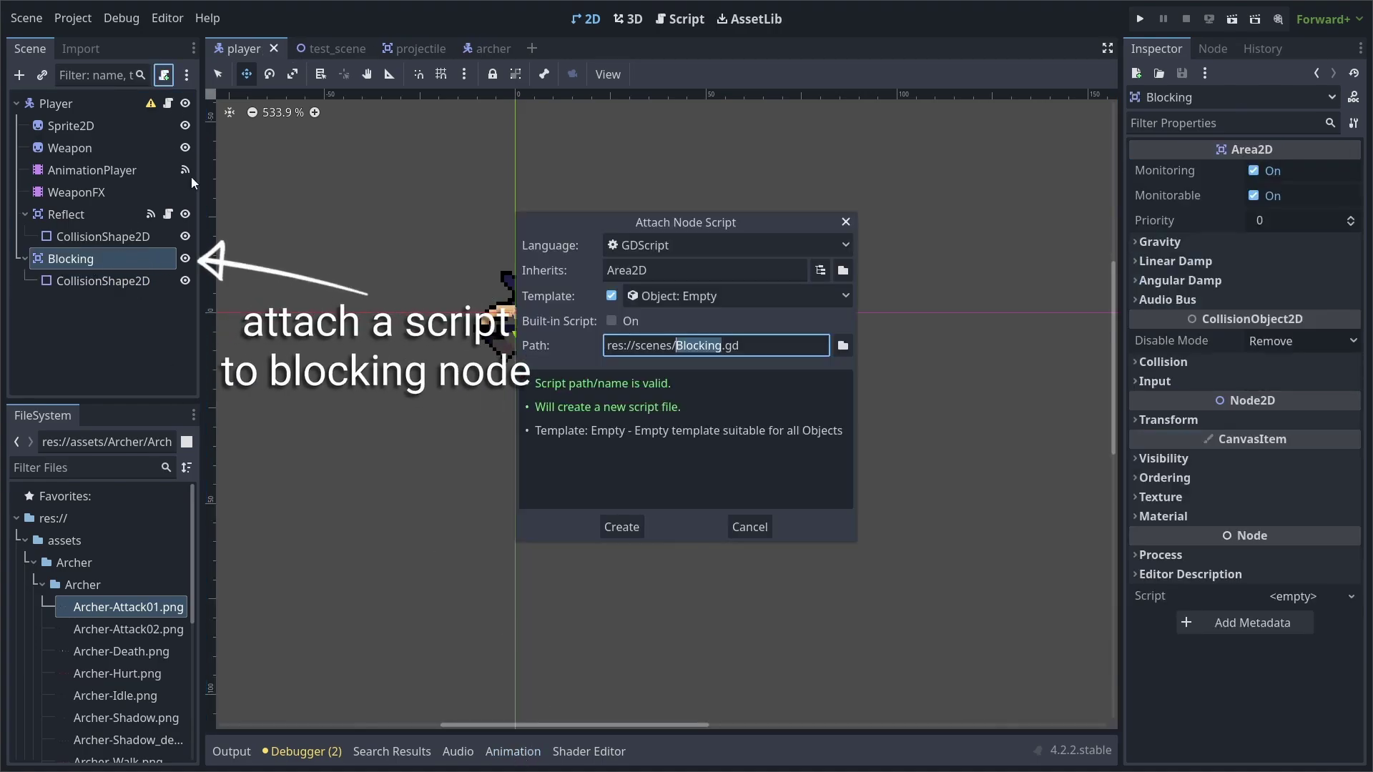
{"action": "left_click", "coordinate": [619, 527]}
{"action": "key", "text": "Return"}
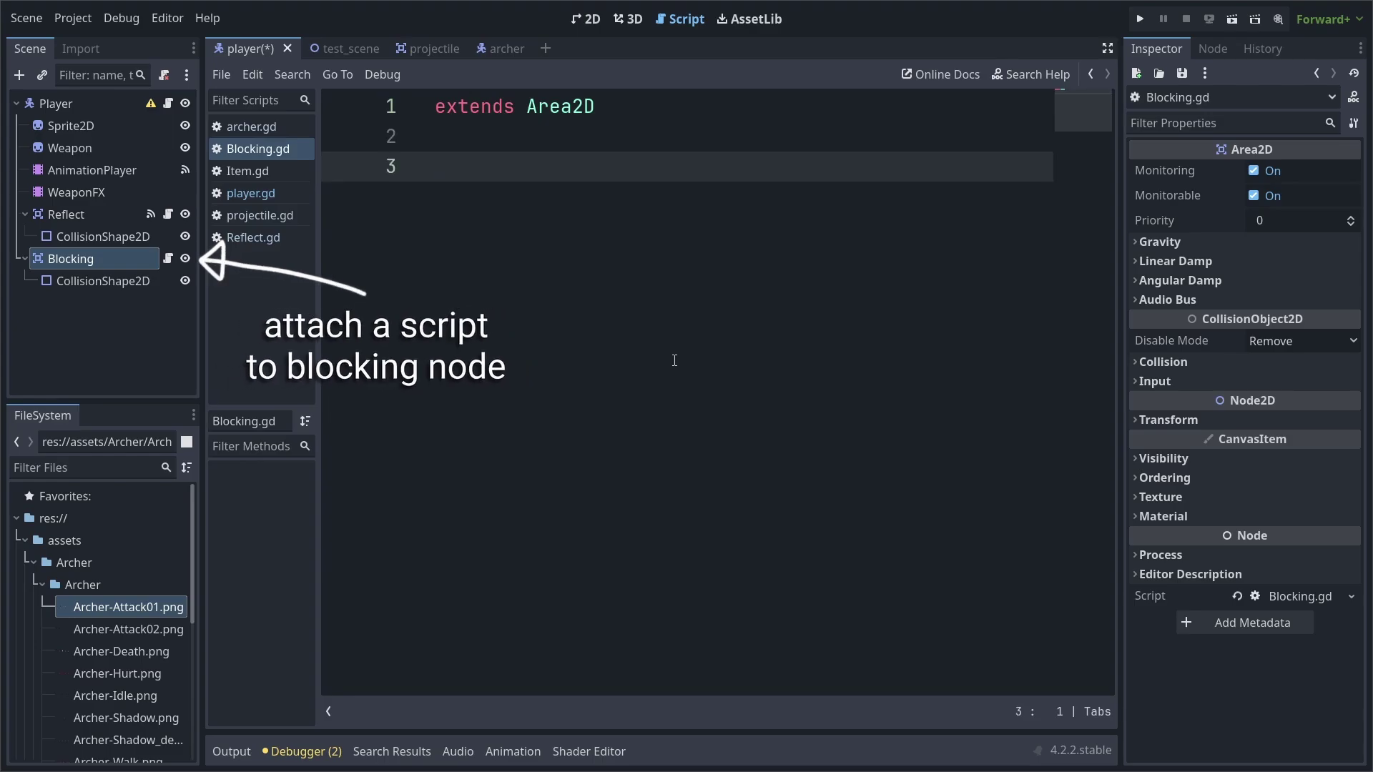
{"action": "key", "text": "ctrl+s"}
Connect Blocking's area_entered signal to the Blocking node itself
{"action": "left_click", "coordinate": [100, 259]}
{"action": "left_click", "coordinate": [1213, 49]}
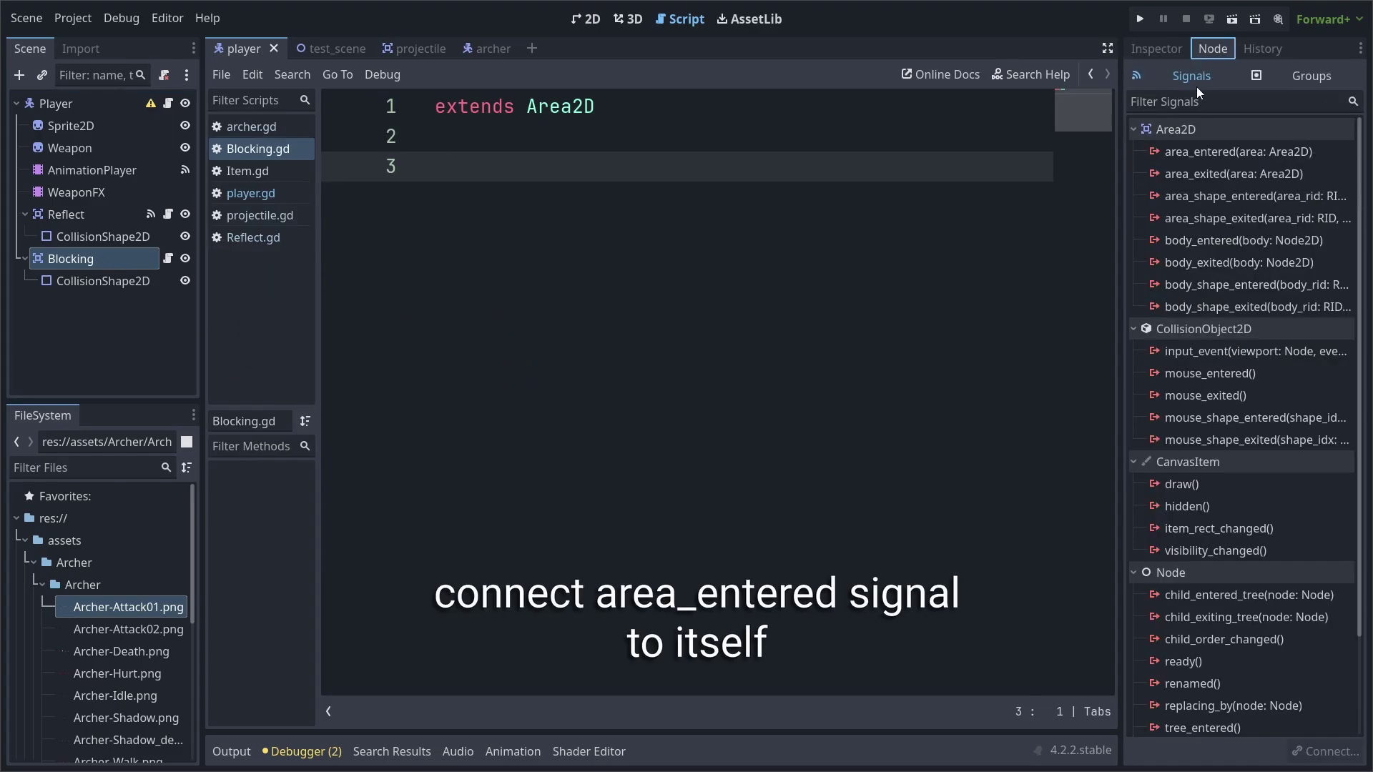
{"action": "double_click", "coordinate": [1194, 151]}
{"action": "scroll", "coordinate": [687, 414], "scroll_direction": "down", "scroll_amount": 2}
{"action": "left_click", "coordinate": [641, 423]}
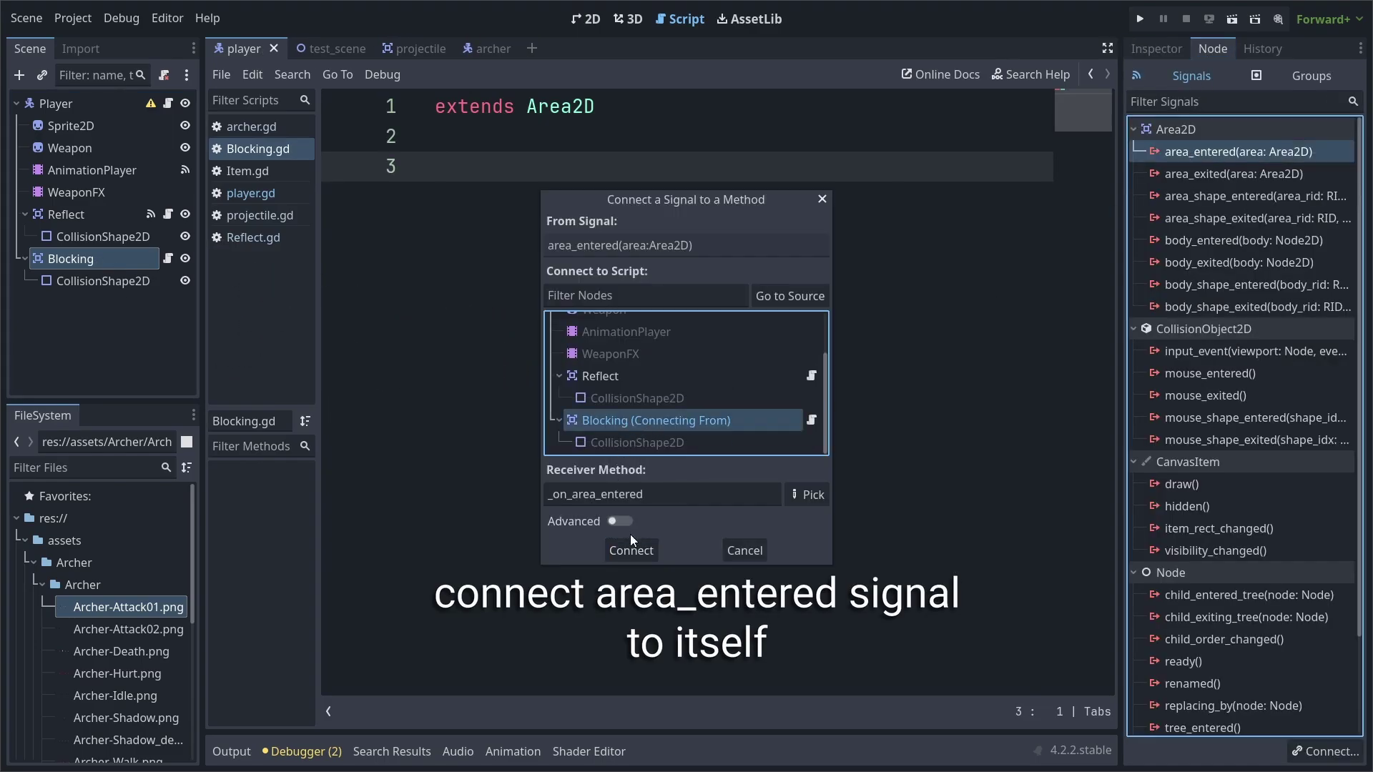
{"action": "left_click", "coordinate": [631, 550]}
Write the destroy check in Blocking.gd, then run the test scene
{"action": "left_click", "coordinate": [521, 147]}
{"action": "key", "text": "Return"}
{"action": "key", "text": "ctrl+shift+F11"}
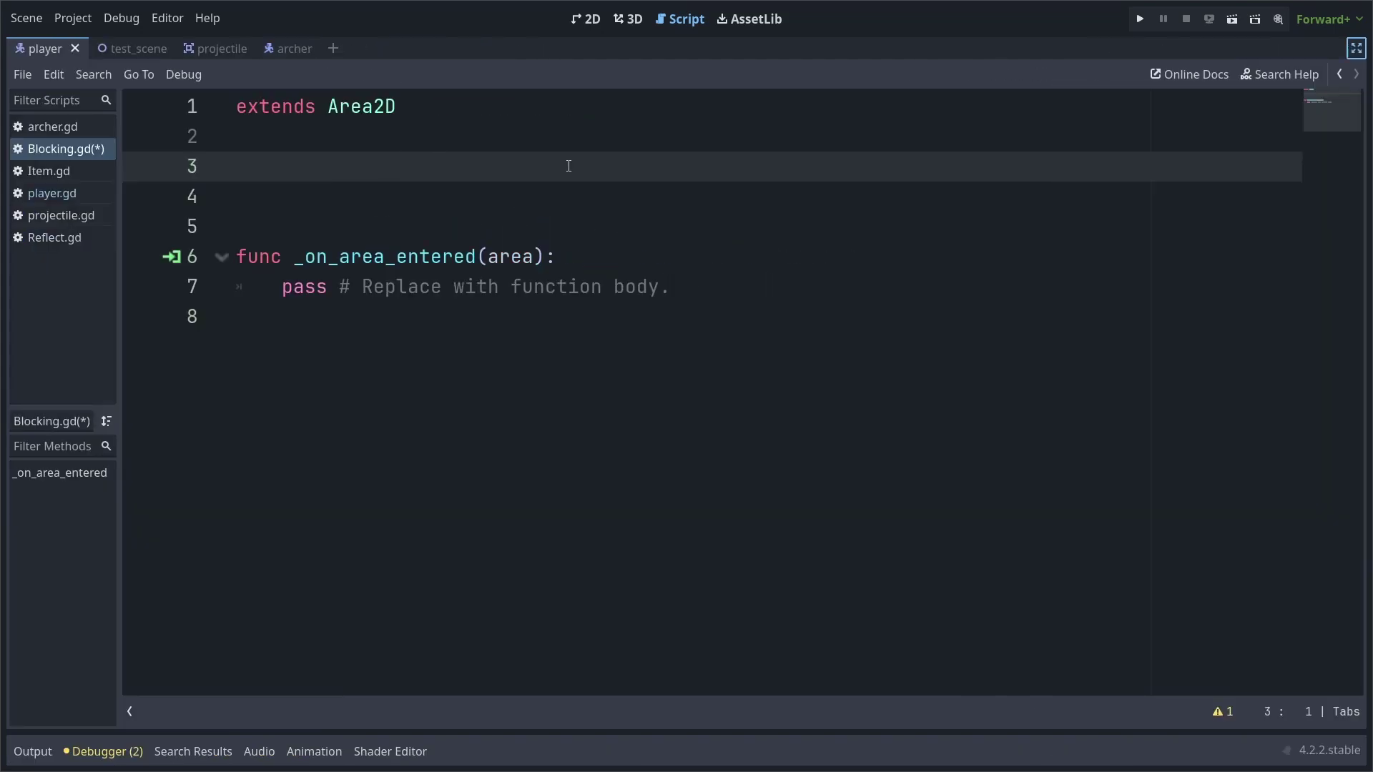
{"action": "key", "text": "ctrl+z"}
{"action": "key", "text": "ctrl+z"}
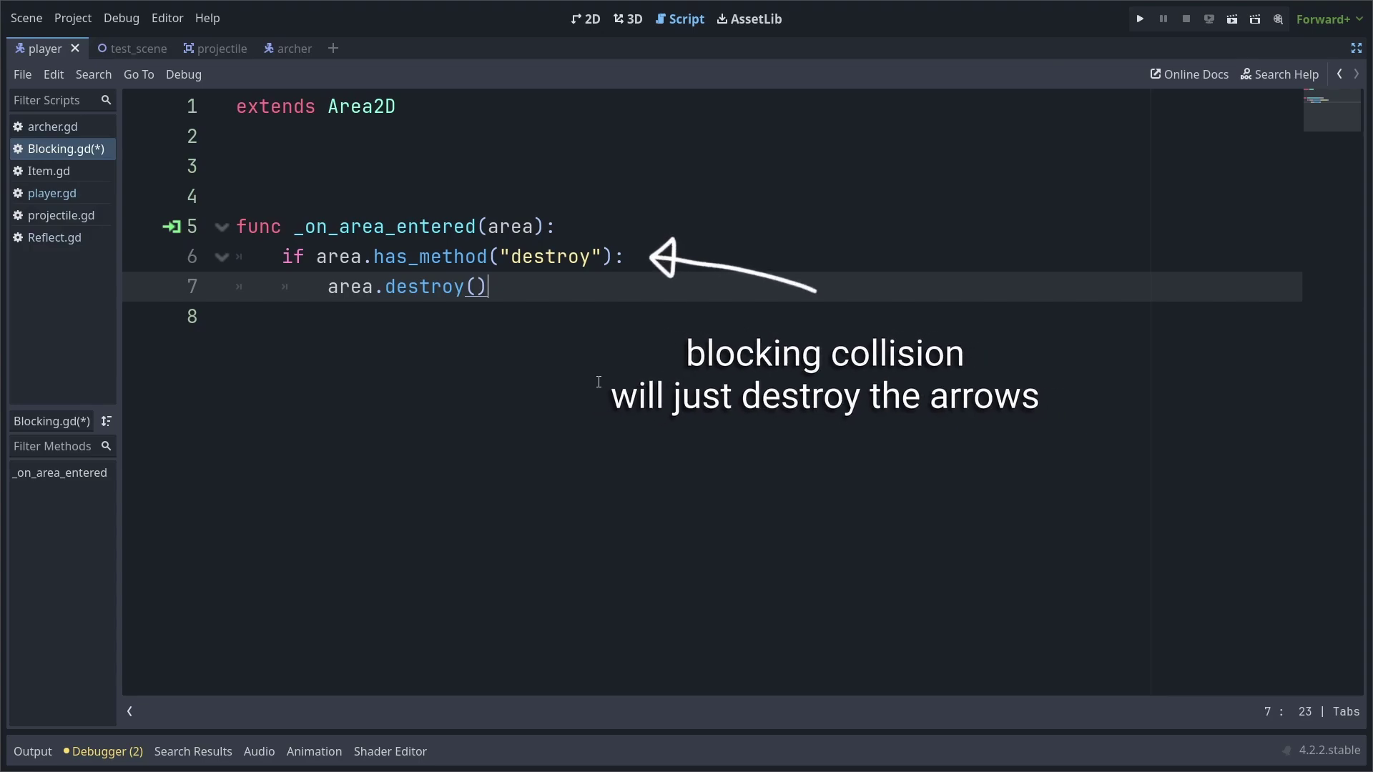
{"action": "left_click", "coordinate": [121, 48]}
{"action": "left_click", "coordinate": [1232, 18]}
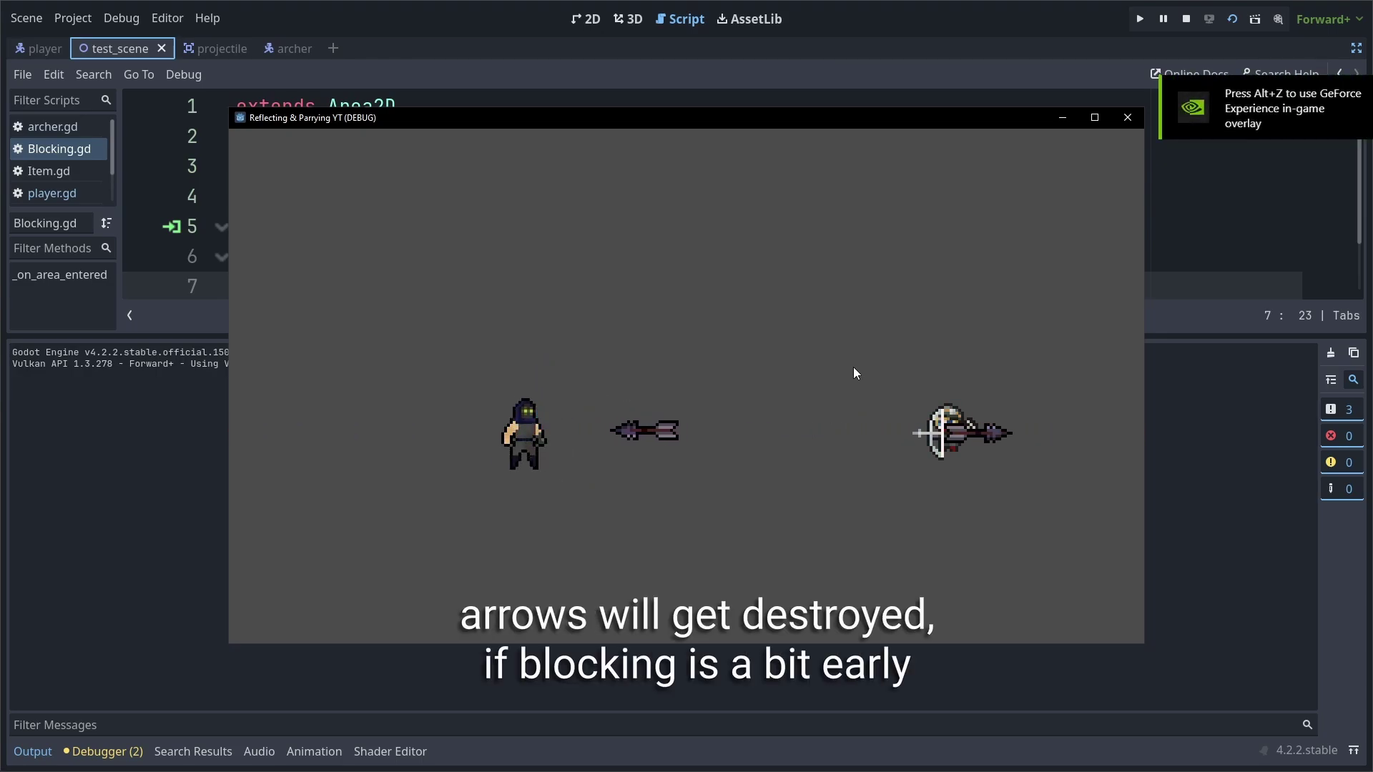
Reflect arrows with the shield in the test run, then key disabled for the collision shapes in stop_blocking
{"action": "key", "text": "space"}
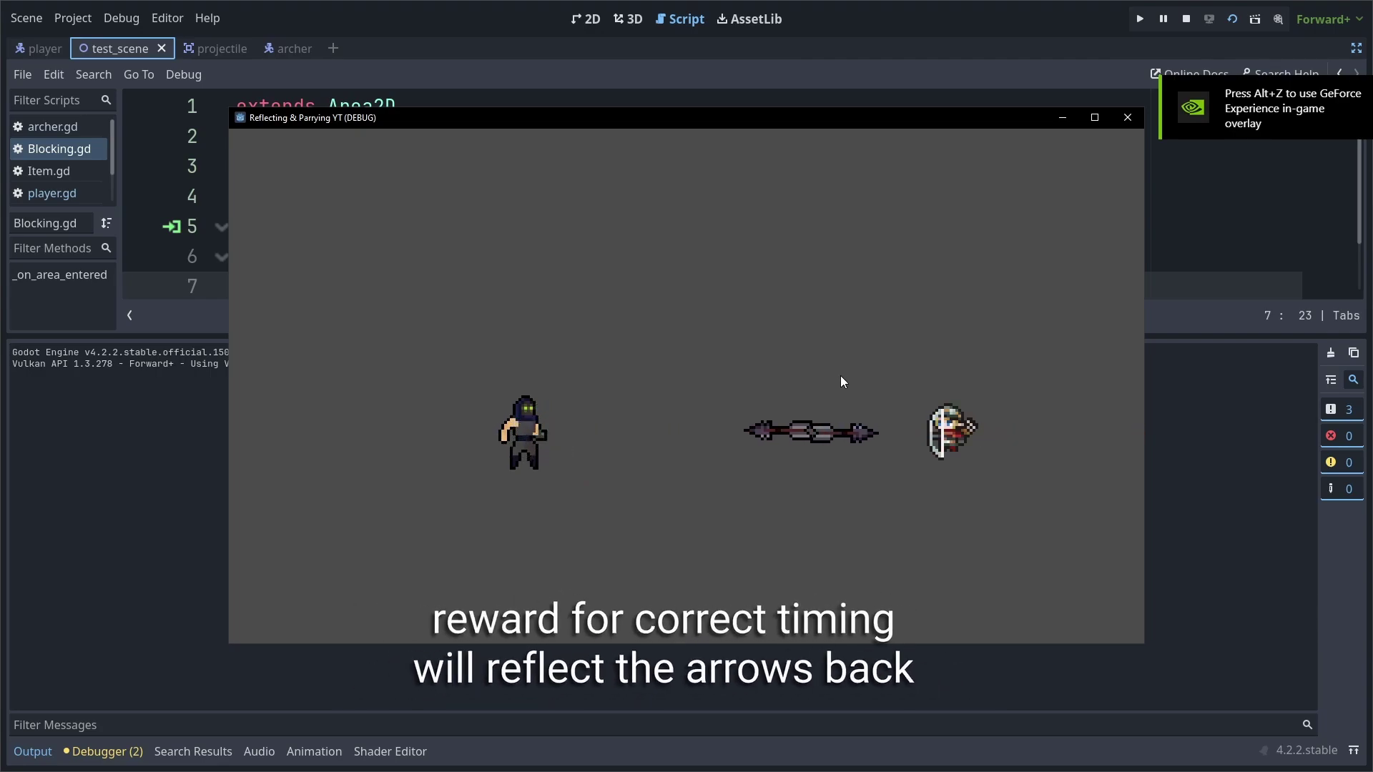
{"action": "key", "text": "space"}
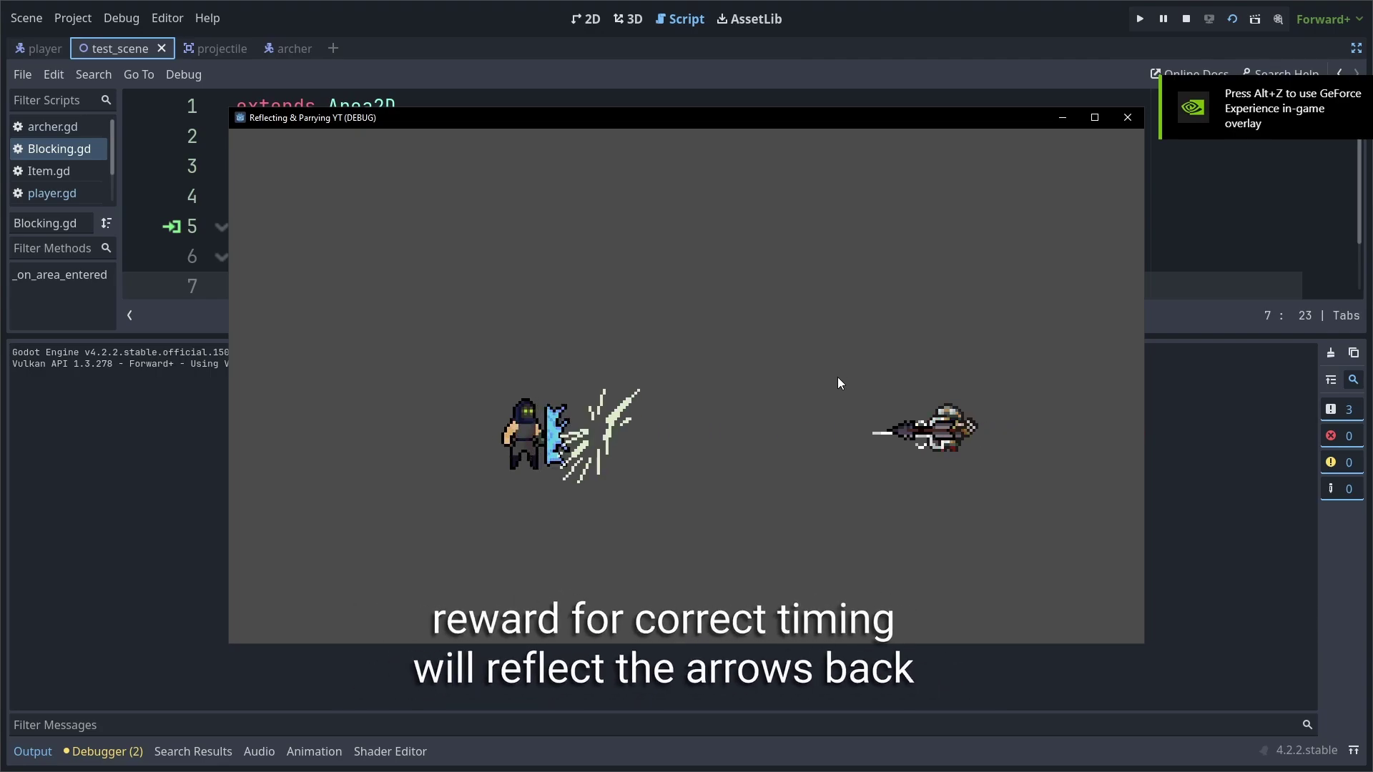
{"action": "key", "text": "space"}
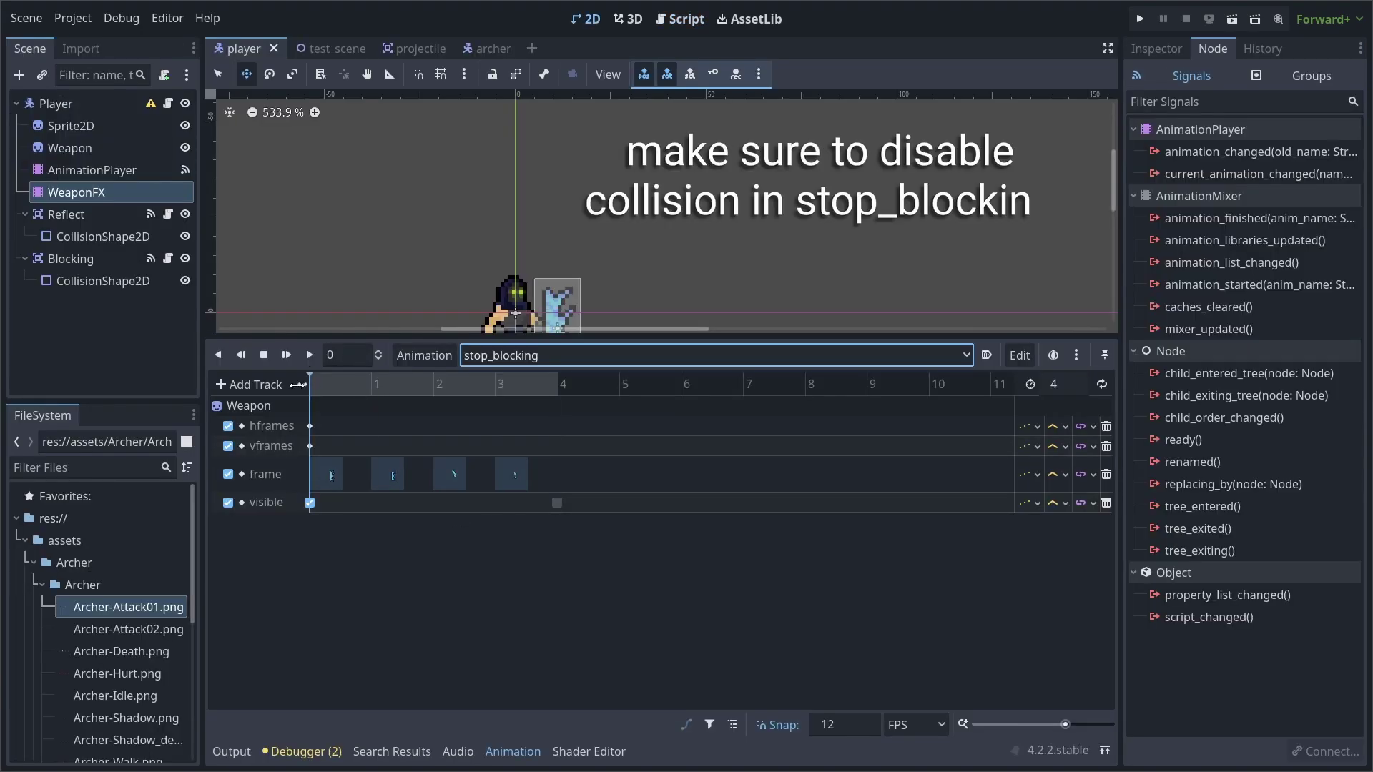
{"action": "left_click", "coordinate": [1347, 296]}
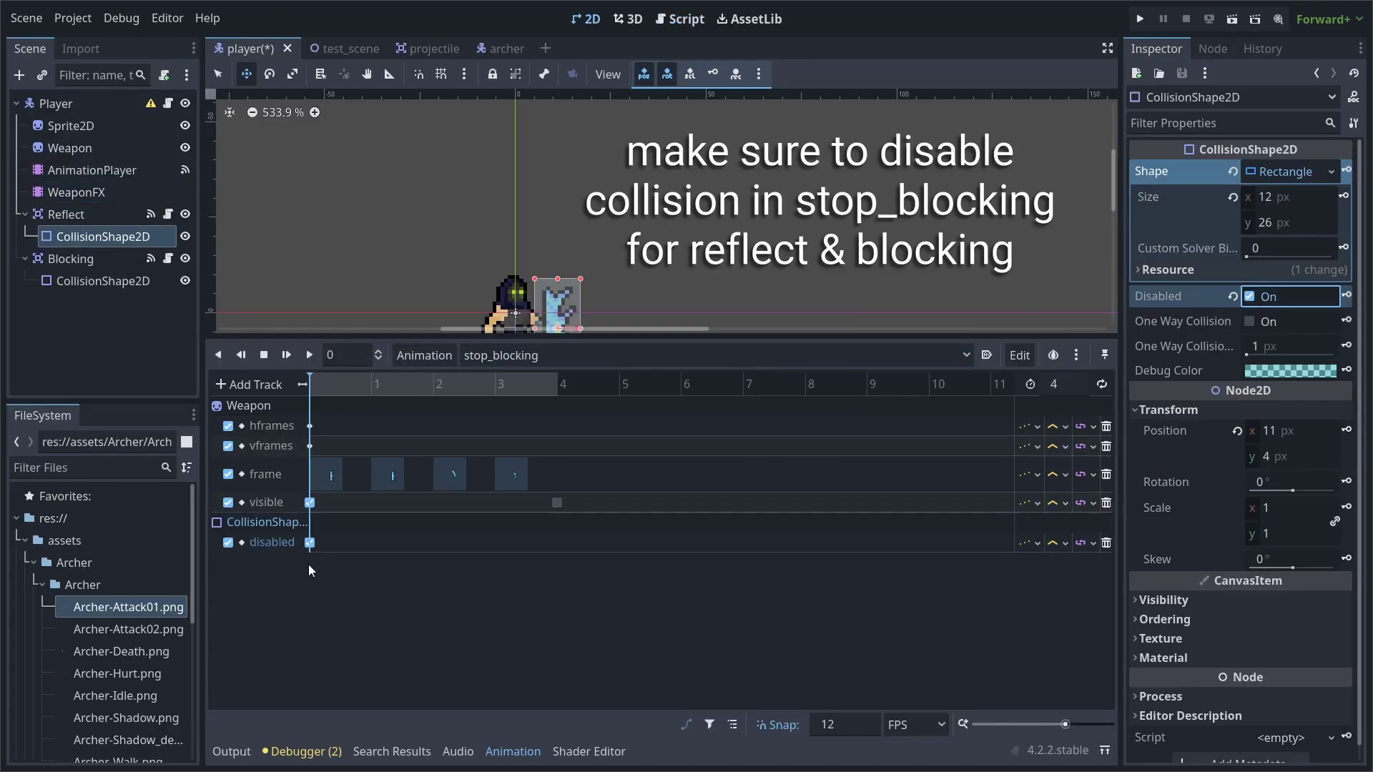
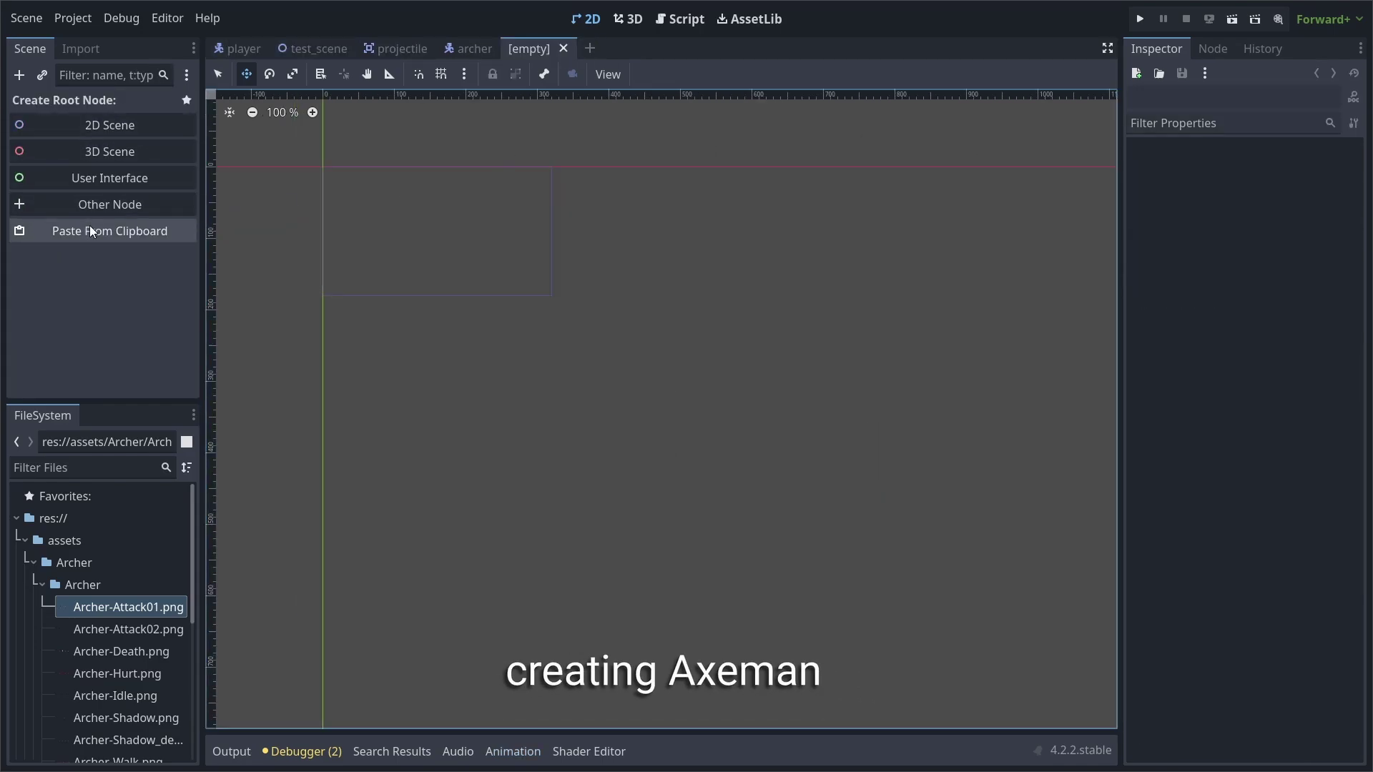
Start the scene with a custom root node and rename it Axeman
{"action": "left_click", "coordinate": [109, 204]}
{"action": "key", "text": "F2"}
{"action": "type", "text": "Axeman"}
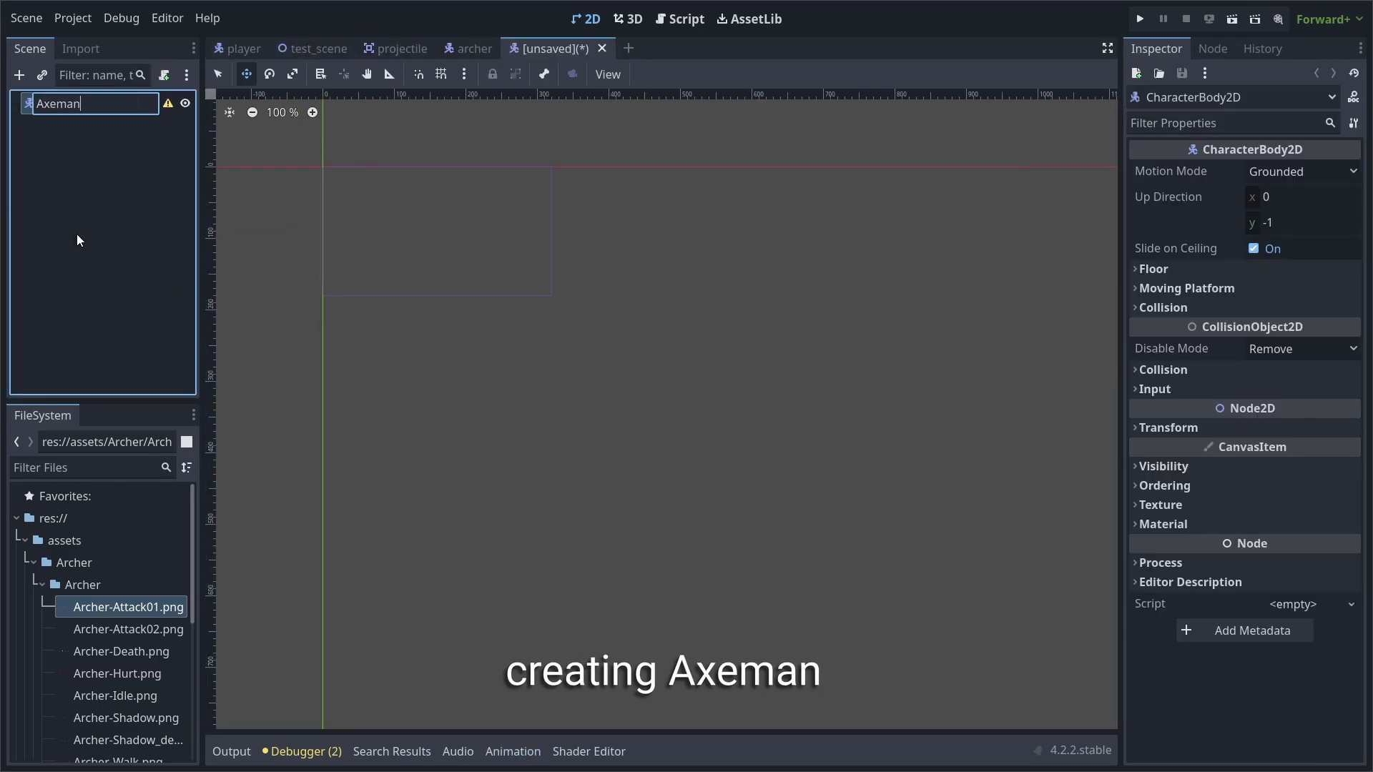
{"action": "key", "text": "Return"}
{"action": "key", "text": "ctrl+a"}
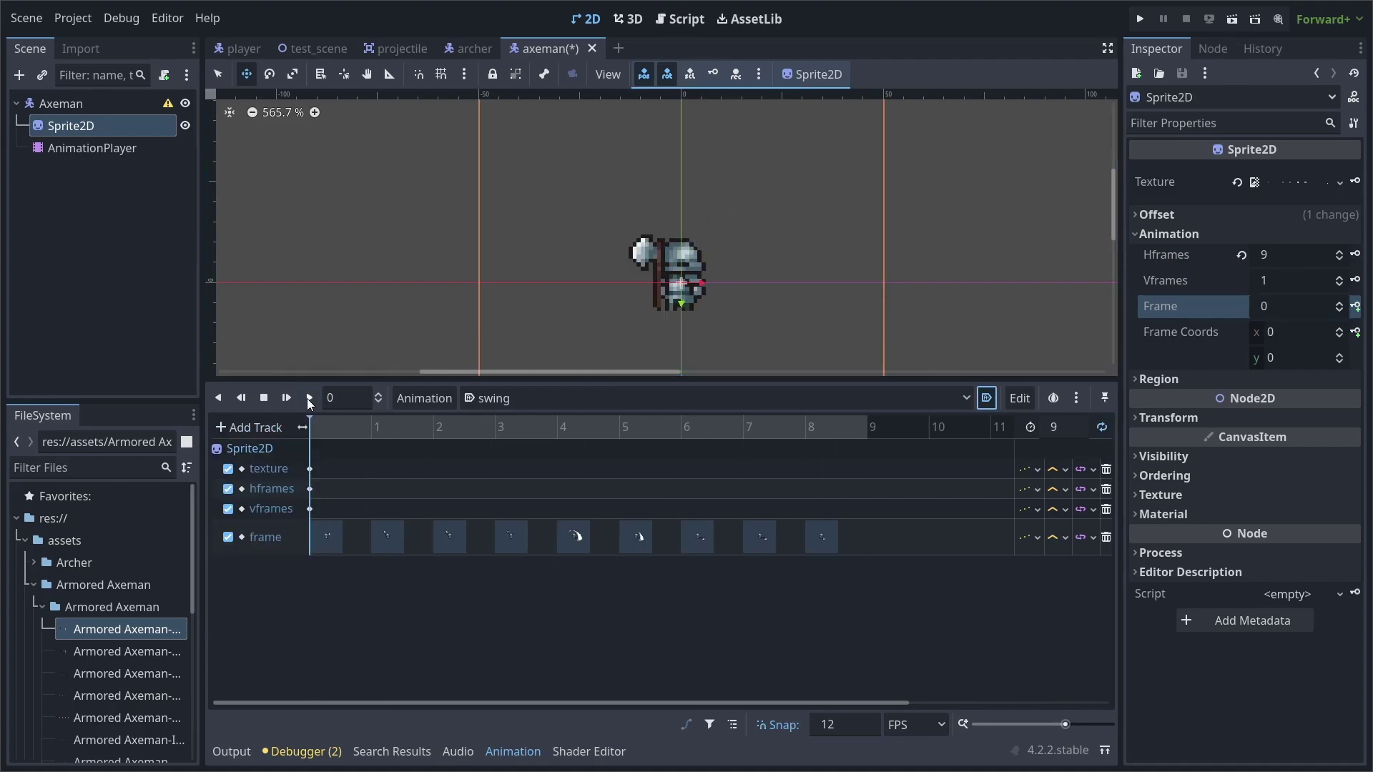
Save the Axeman scene and add an Area2D child named Hitbox
{"action": "key", "text": "ctrl+s"}
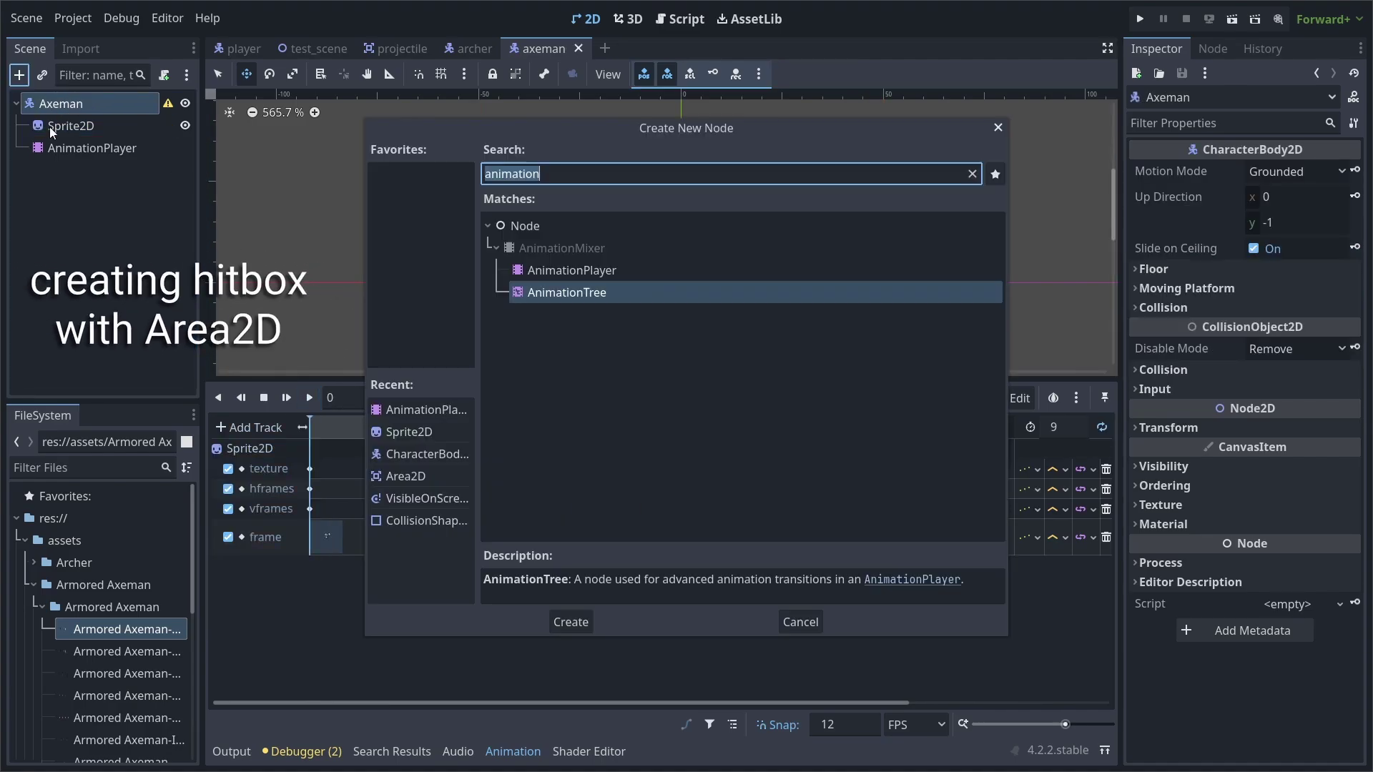
{"action": "type", "text": "area"}
{"action": "key", "text": "Return"}
{"action": "key", "text": "F2"}
{"action": "type", "text": "Hitbox"}
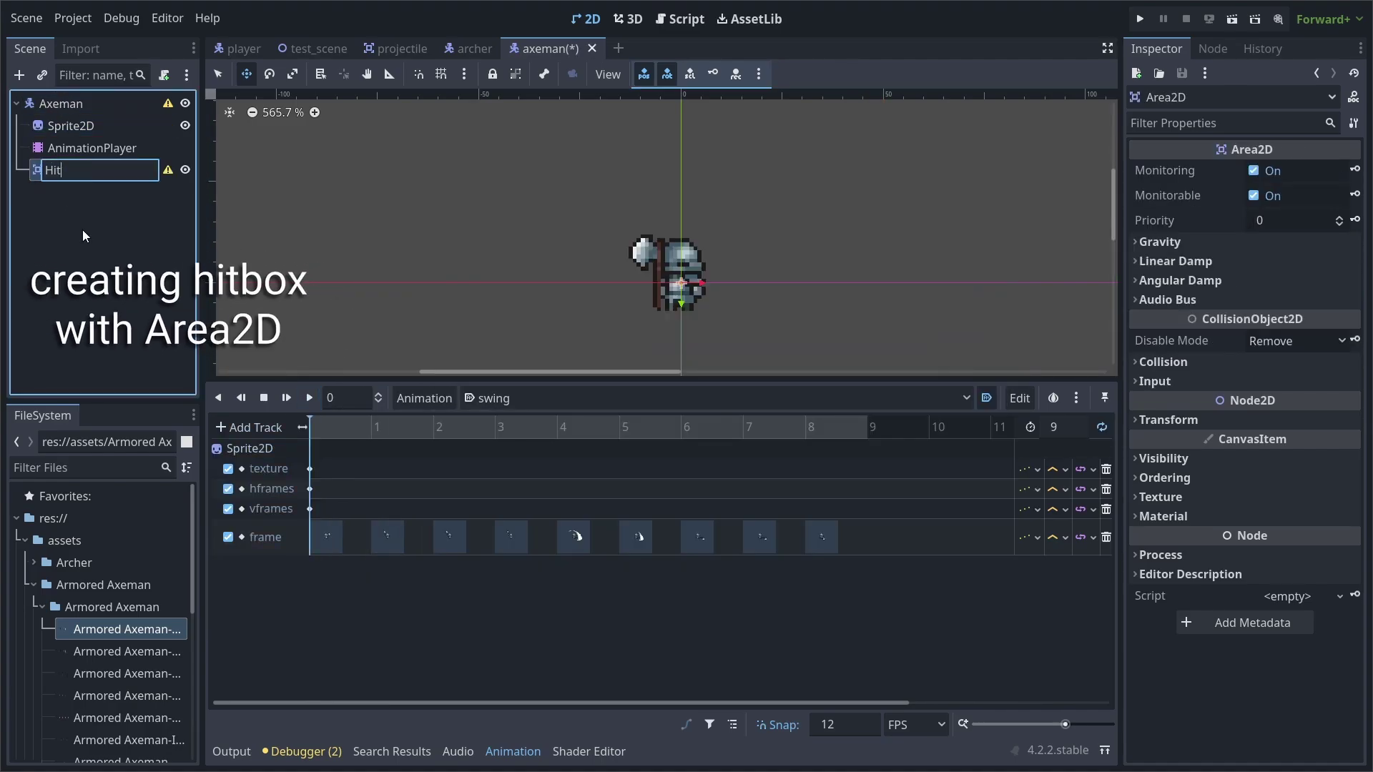
{"action": "key", "text": "Return"}
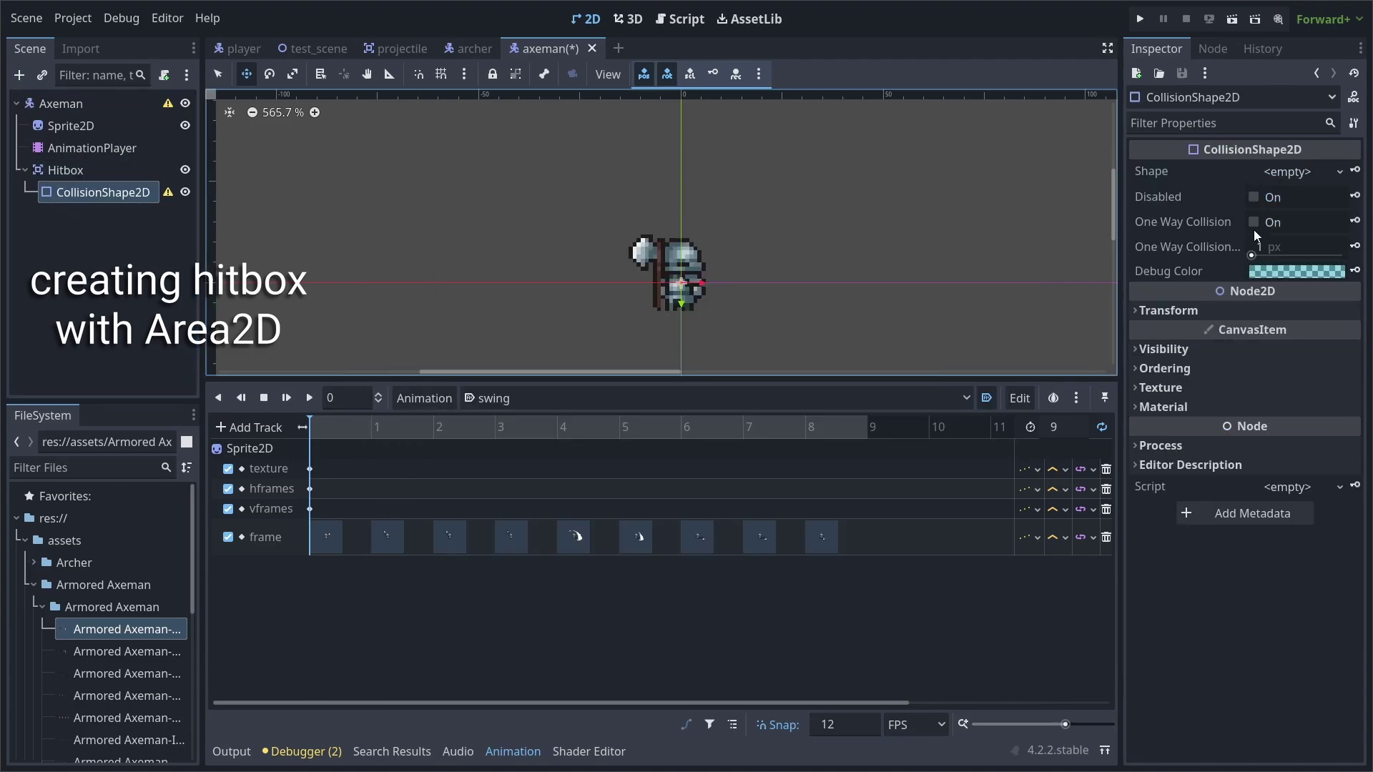
Place a rectangle collision shape left of the Axeman, key it disabled at swing start, then select stagger
{"action": "left_click", "coordinate": [1287, 171]}
{"action": "mouse_move", "coordinate": [663, 292]}
{"action": "left_mouse_down"}
{"action": "mouse_move", "coordinate": [595, 294]}
{"action": "mouse_move", "coordinate": [615, 208]}
{"action": "left_mouse_up"}
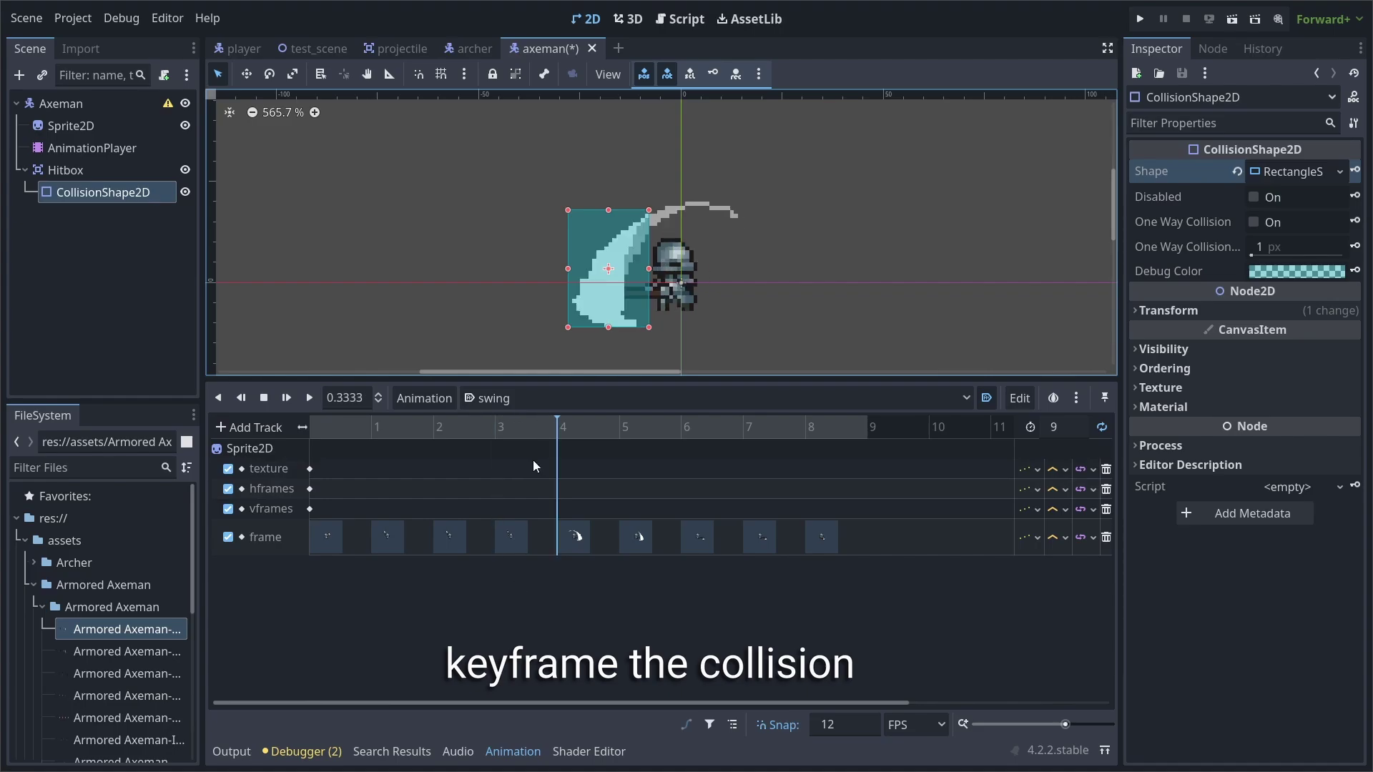
{"action": "left_click", "coordinate": [615, 429]}
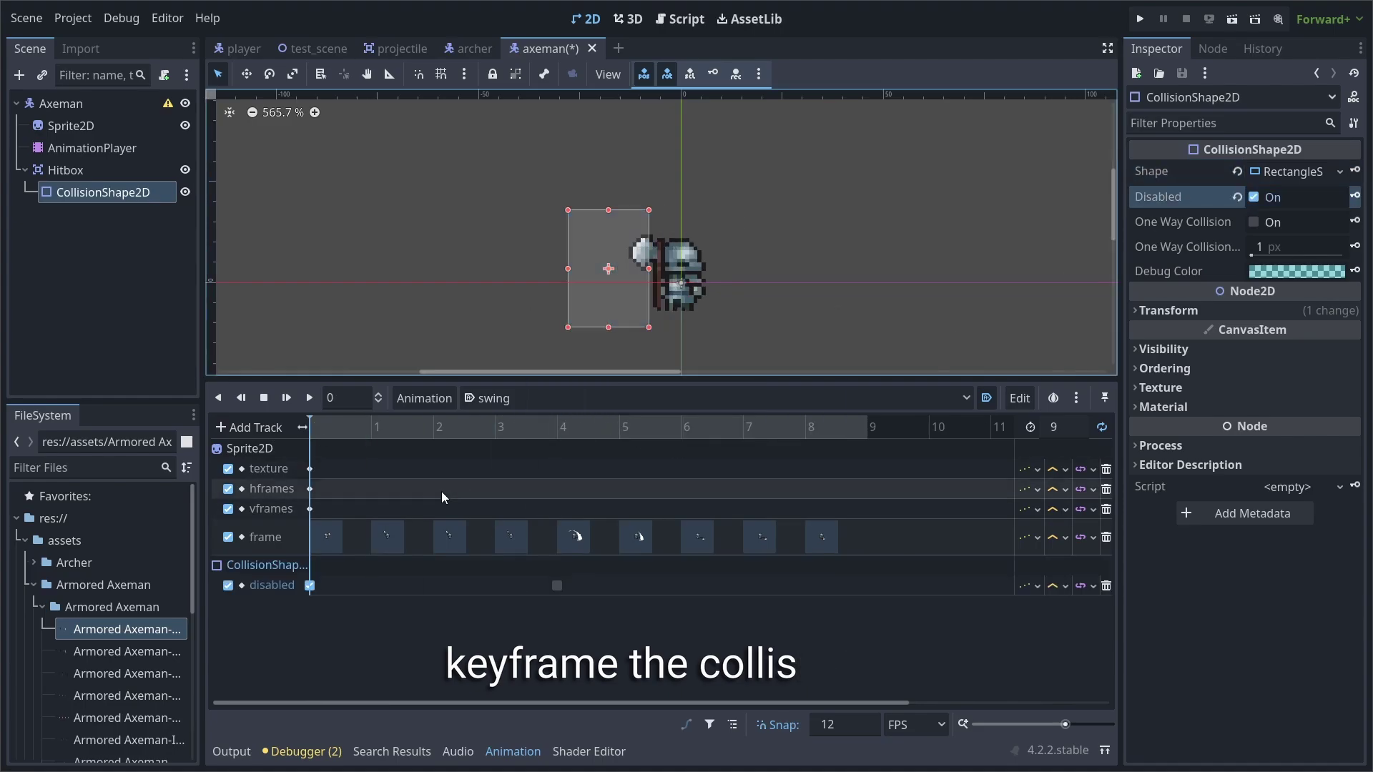
{"action": "left_click", "coordinate": [310, 397]}
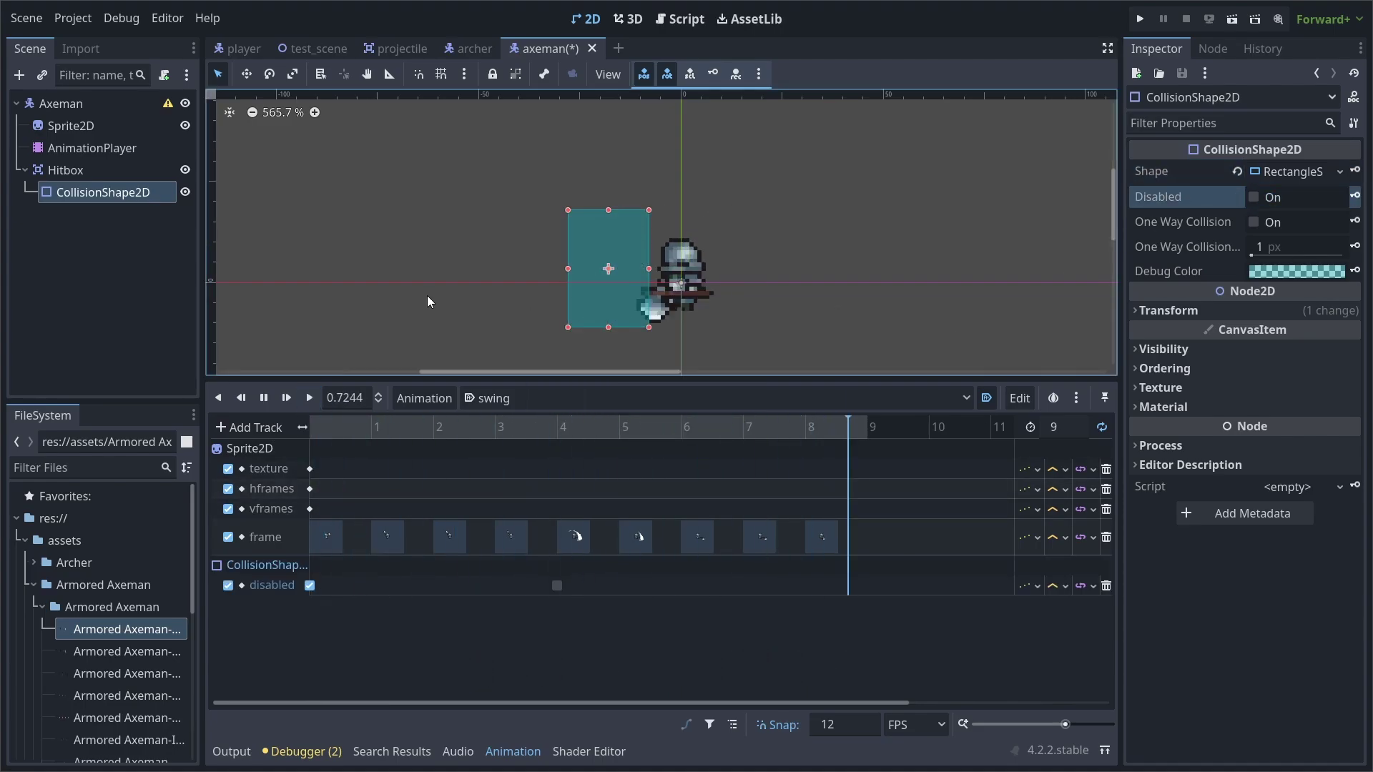
{"action": "left_click", "coordinate": [503, 398]}
{"action": "left_click", "coordinate": [508, 445]}
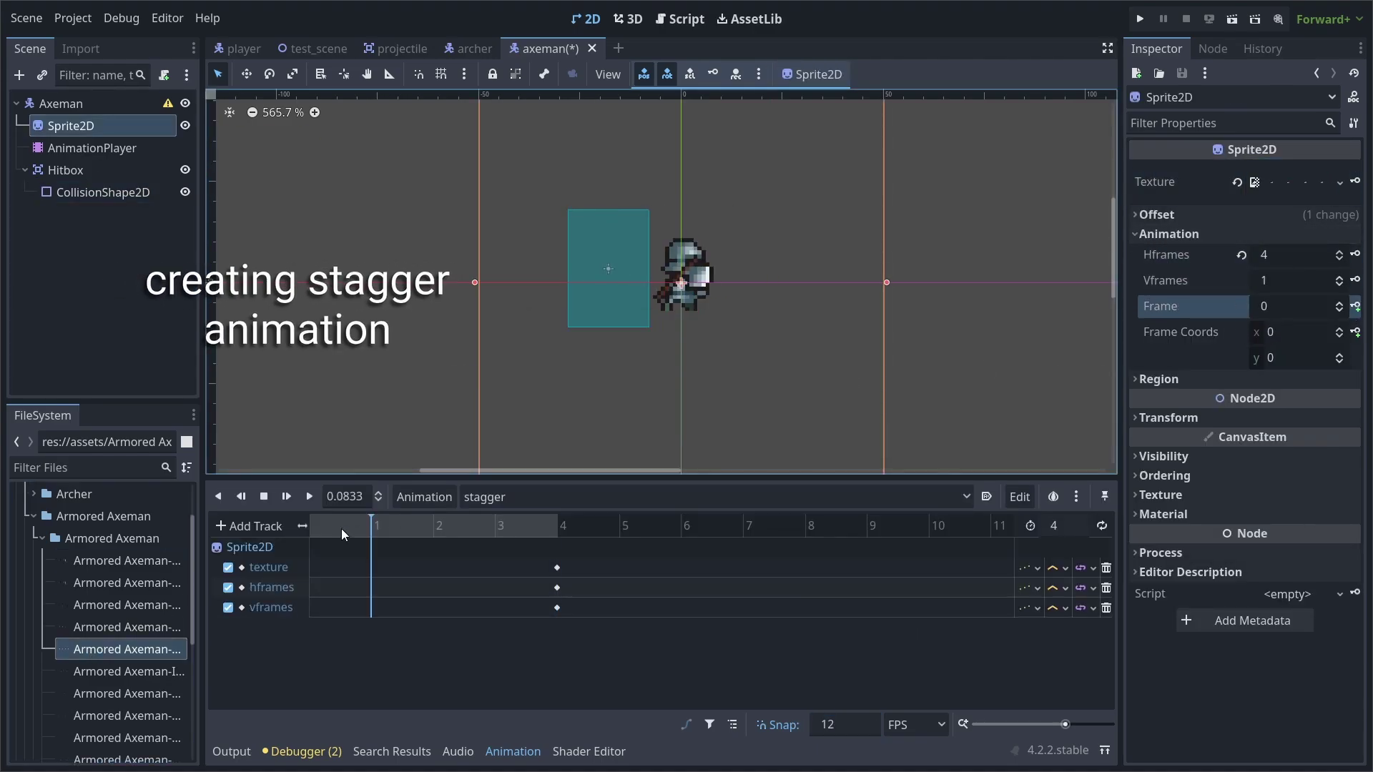
Duplicate the stagger frame keys, key the hitbox collision shape as Disabled, and play stagger back
{"action": "right_click", "coordinate": [340, 630]}
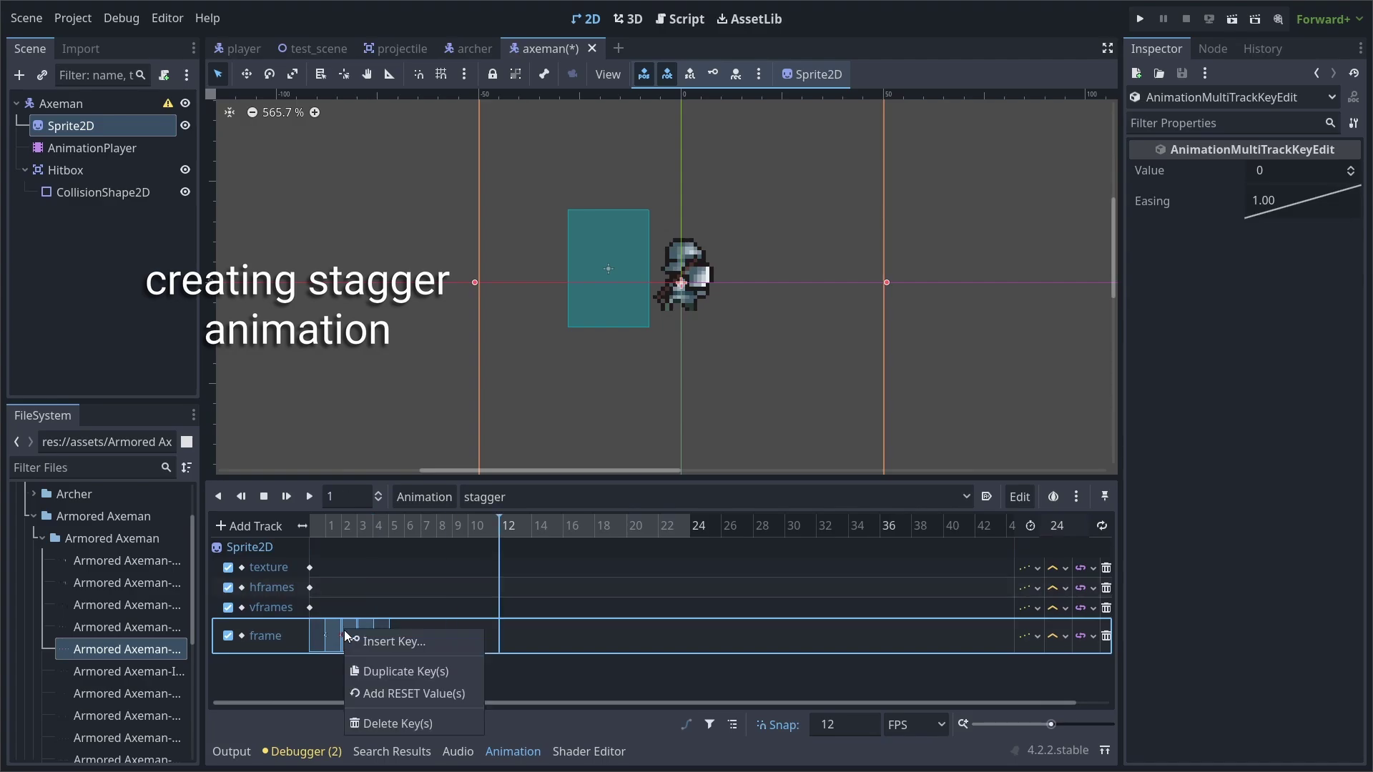
{"action": "left_click", "coordinate": [414, 669]}
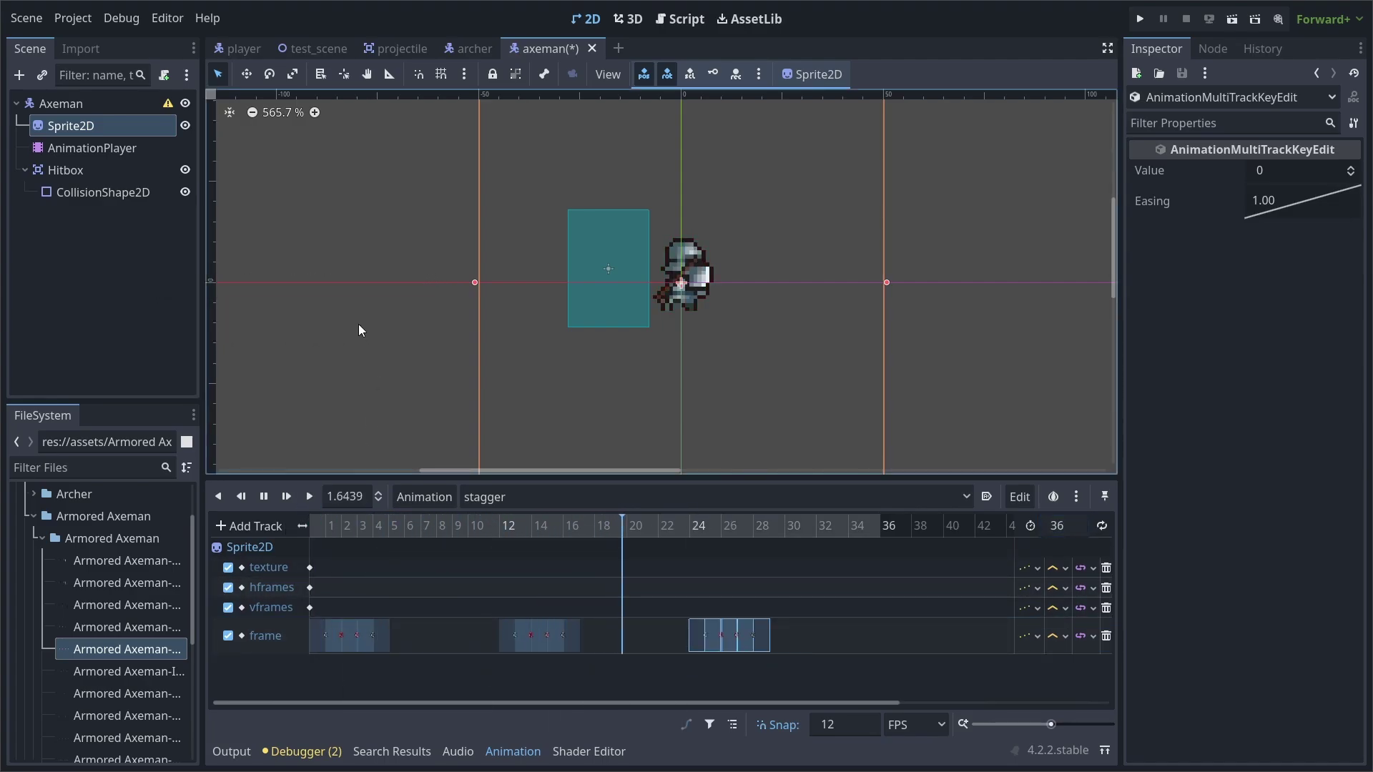
{"action": "left_click", "coordinate": [608, 286]}
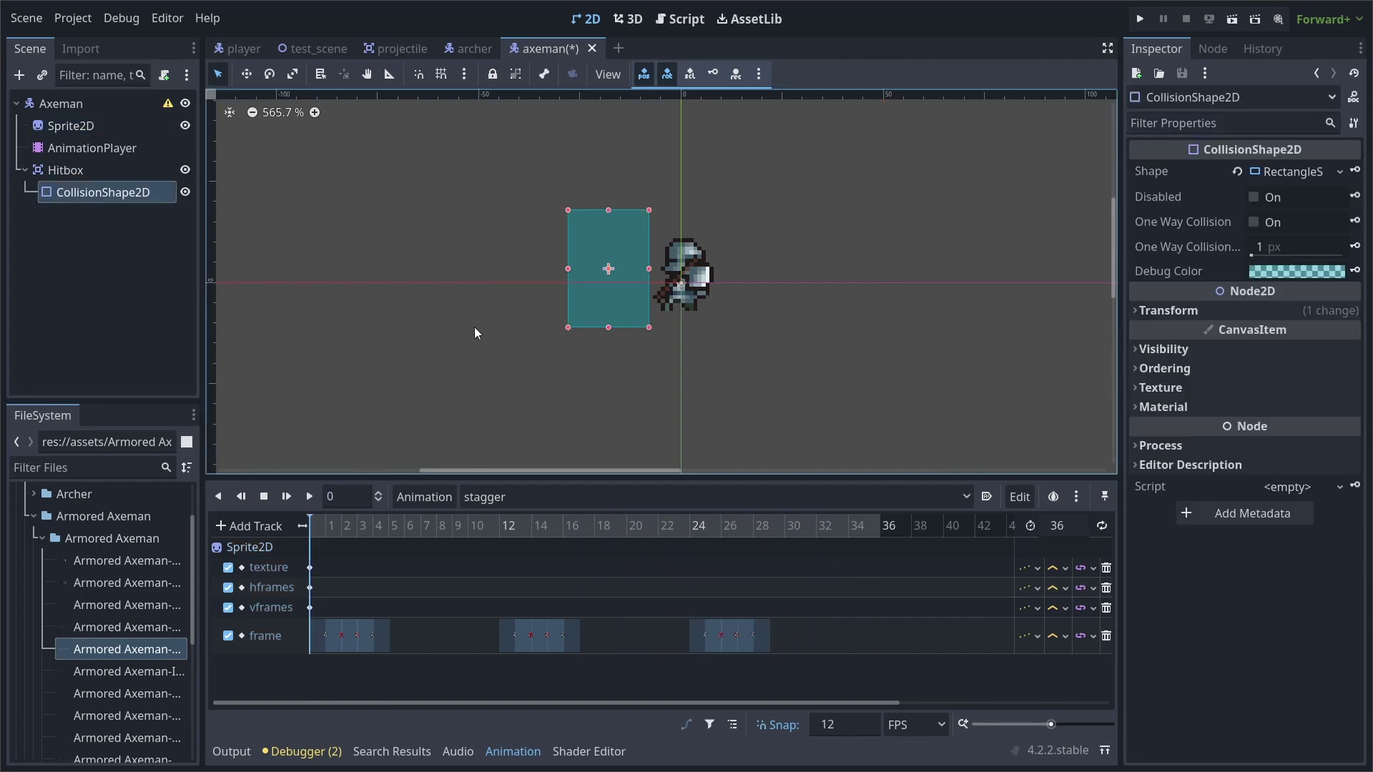
{"action": "left_click", "coordinate": [1253, 198]}
{"action": "left_click", "coordinate": [1355, 196]}
{"action": "left_click", "coordinate": [604, 437]}
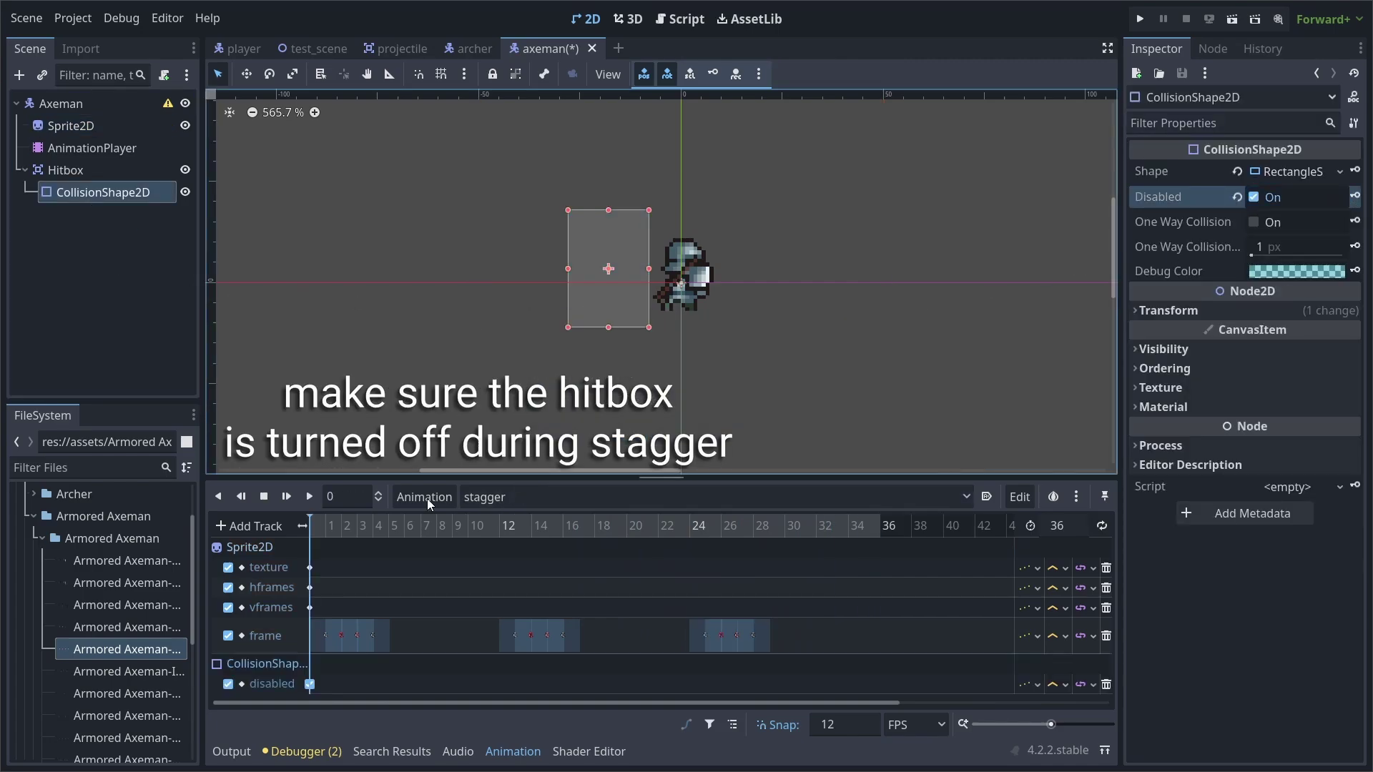
{"action": "left_click", "coordinate": [309, 496]}
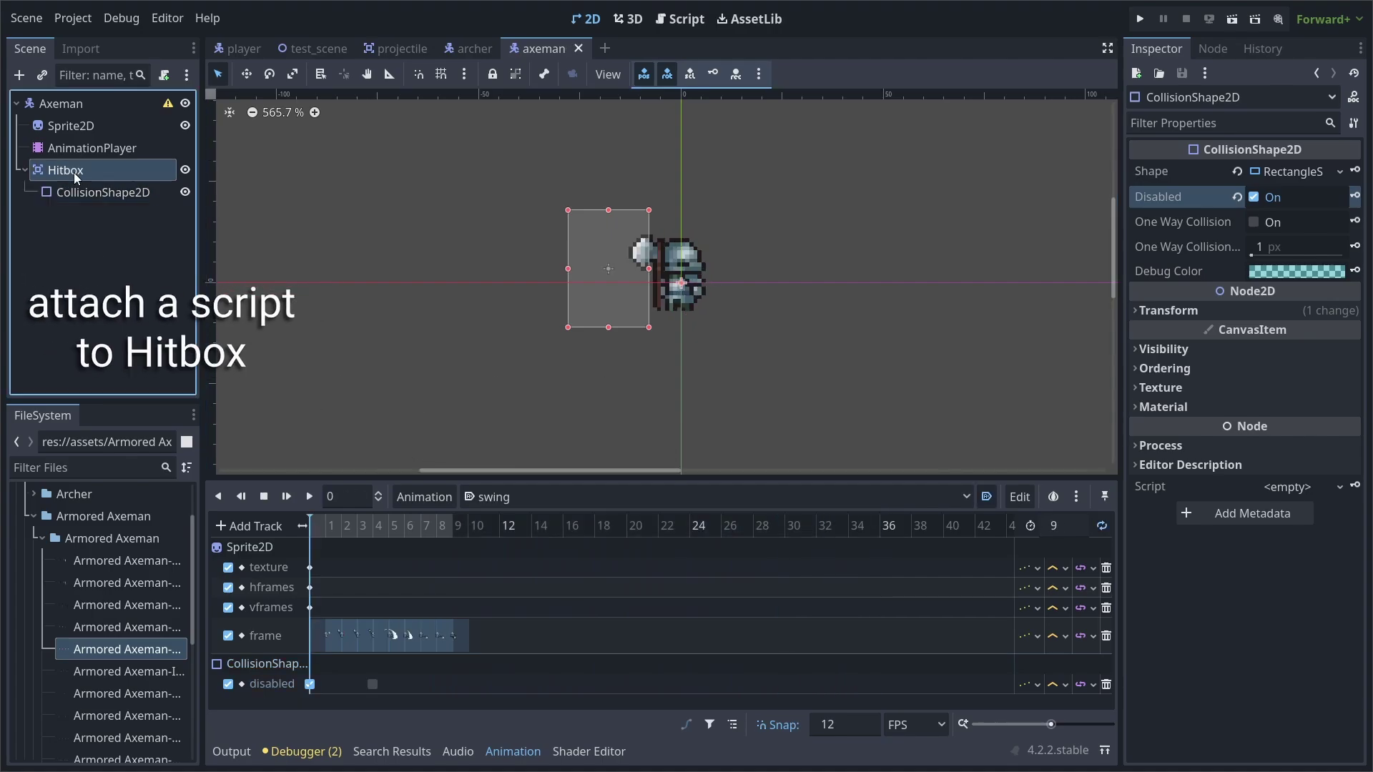
Attach a new Hitbox.gd script to Hitbox and connect the animation_finished signal to it
{"action": "left_click", "coordinate": [101, 175]}
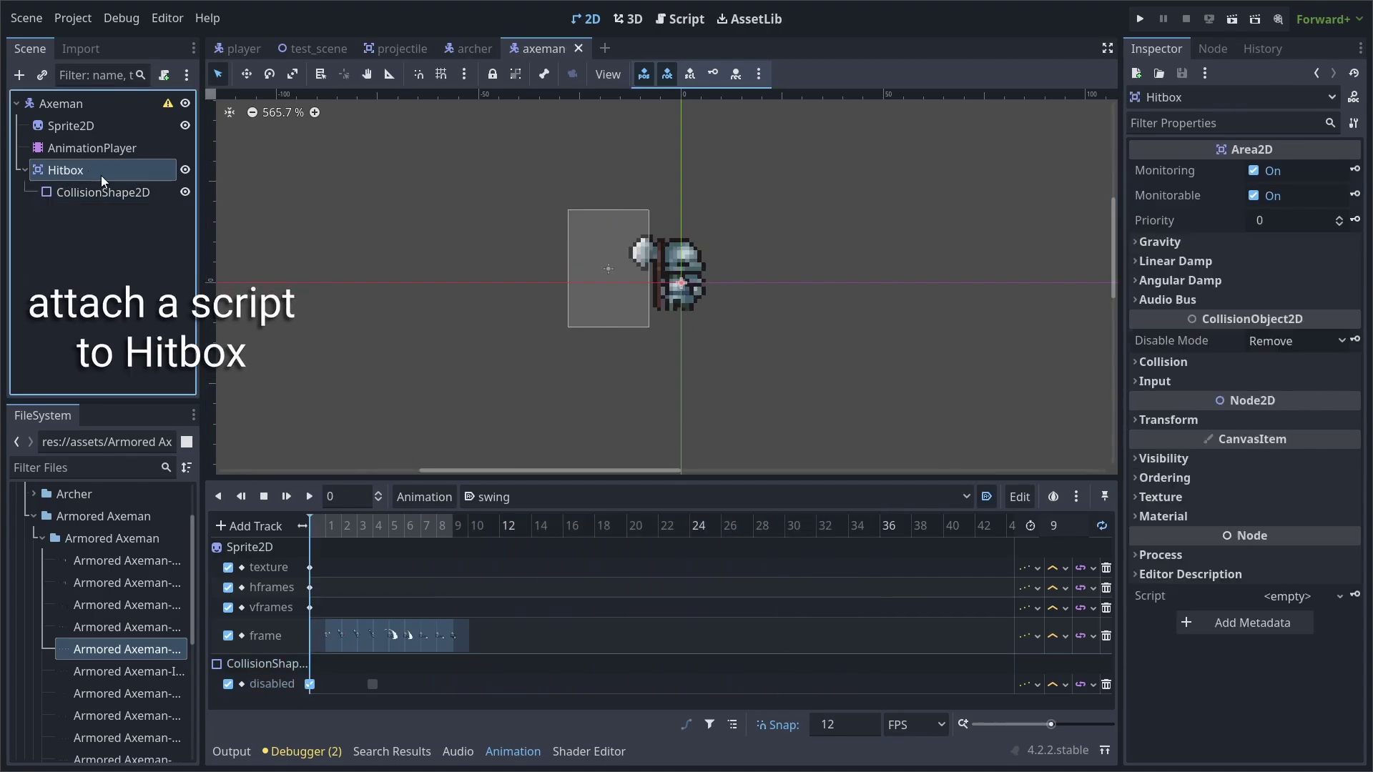
{"action": "left_click", "coordinate": [164, 75]}
{"action": "left_click", "coordinate": [615, 527]}
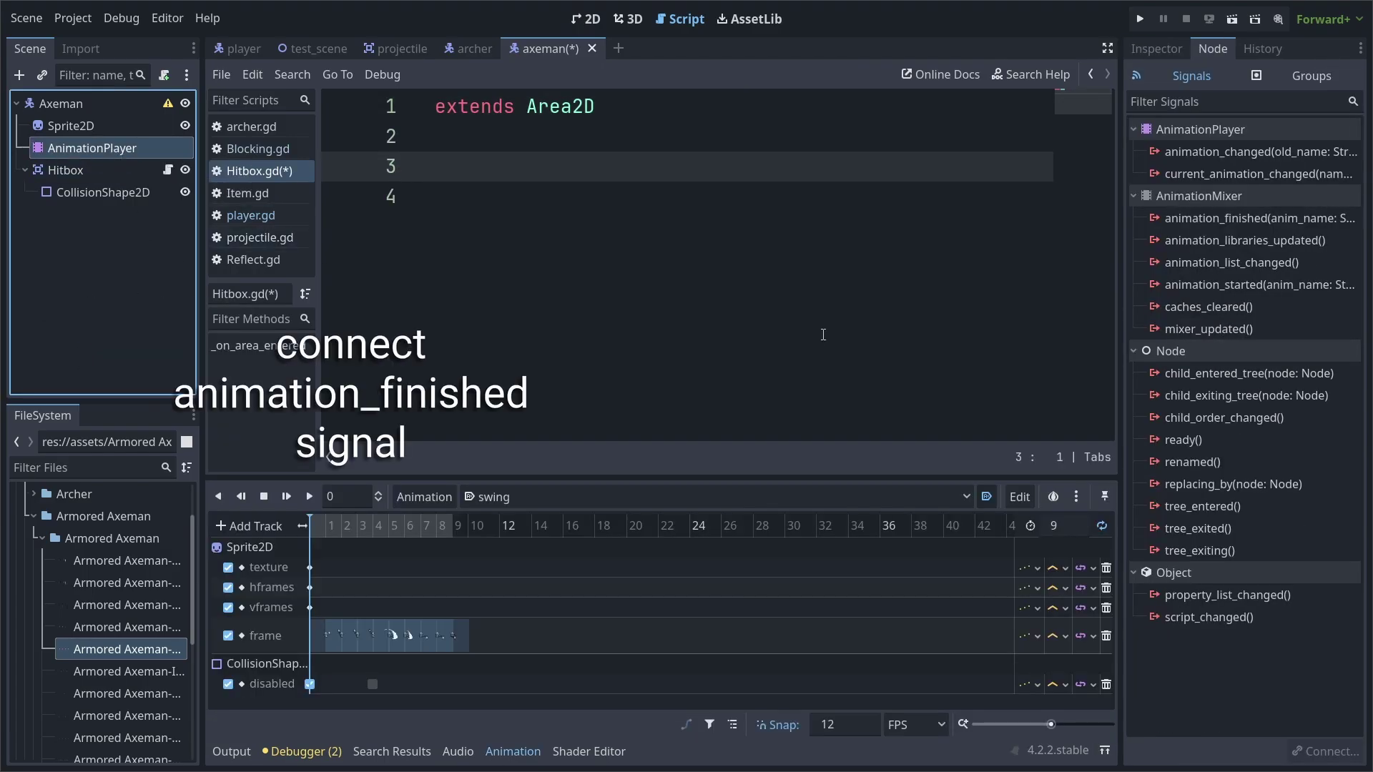
{"action": "double_click", "coordinate": [1259, 218]}
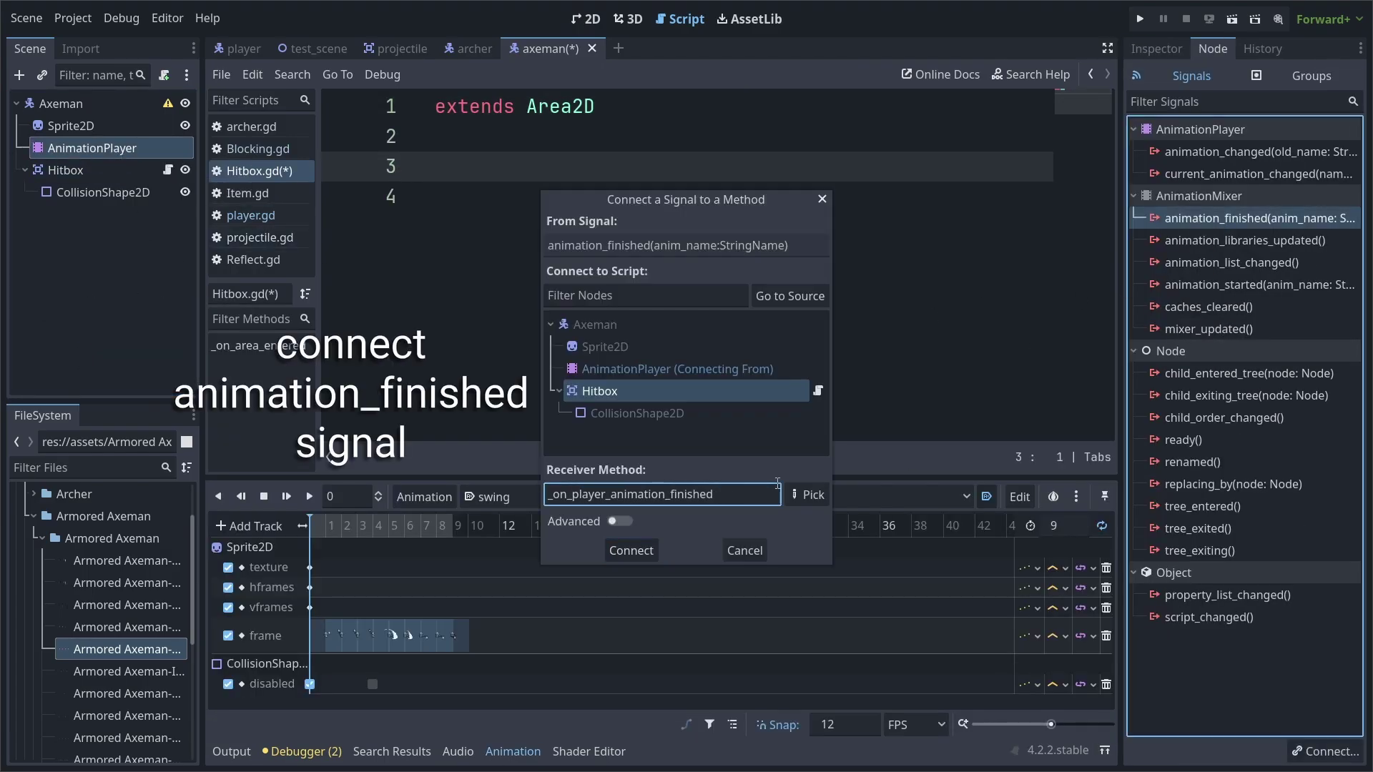
{"action": "left_click", "coordinate": [630, 551]}
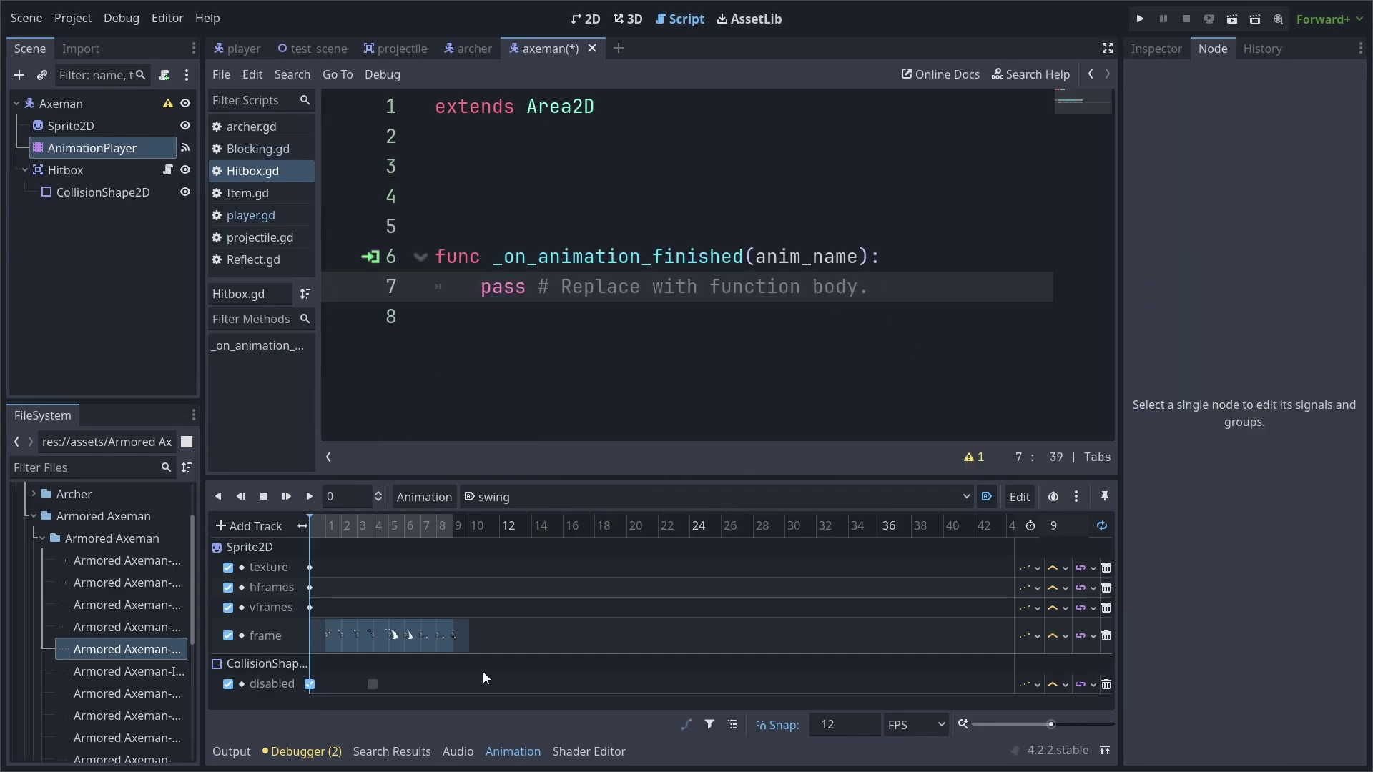
Add the AnimationPlayer reference, play "swing" when an animation finishes, add stagger(), and save
{"action": "left_click", "coordinate": [512, 751]}
{"action": "left_click", "coordinate": [1107, 48]}
{"action": "left_click", "coordinate": [429, 136]}
{"action": "key", "text": "Return"}
{"action": "type", "text": "@onready var animation = owner.find_child(\"AnimationPlayer\")"}
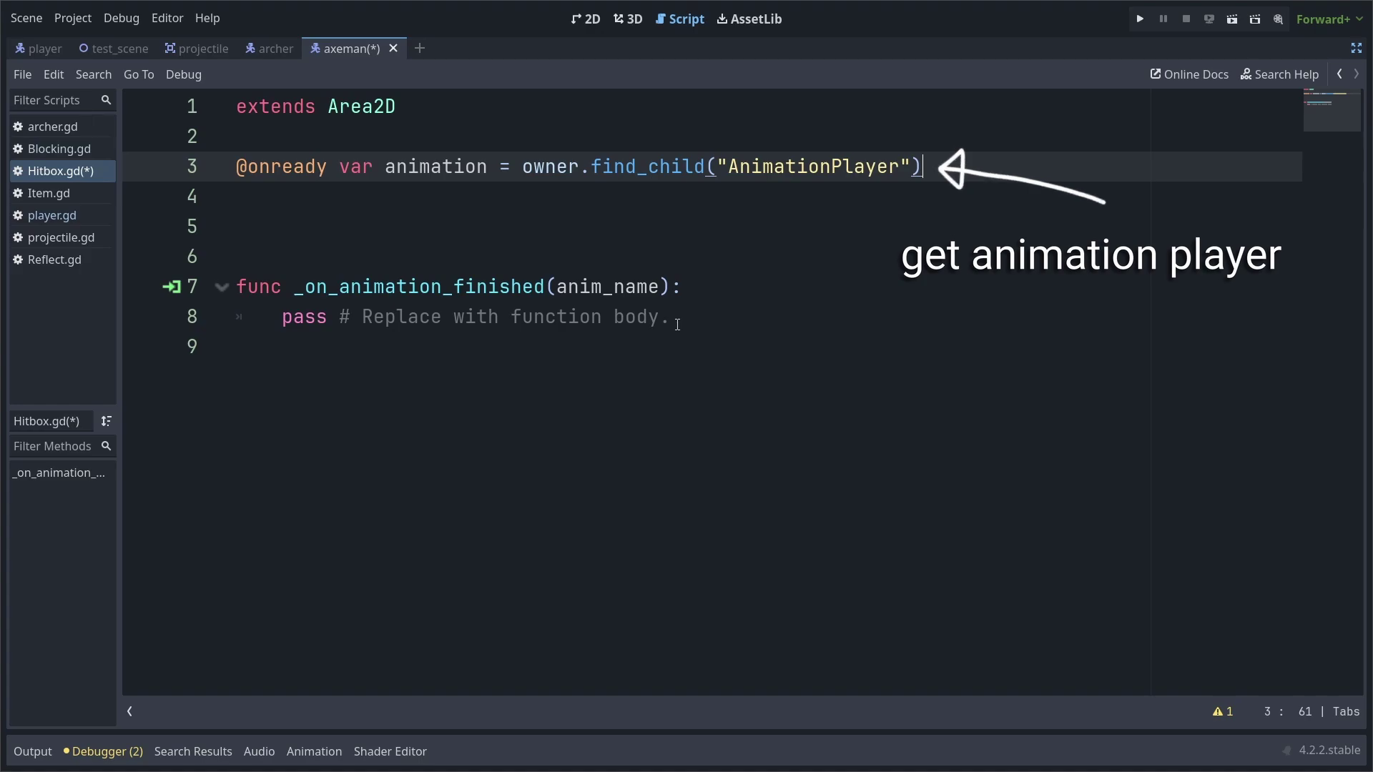
{"action": "triple_click", "coordinate": [727, 323]}
{"action": "type", "text": "animation.play(\"swing\")"}
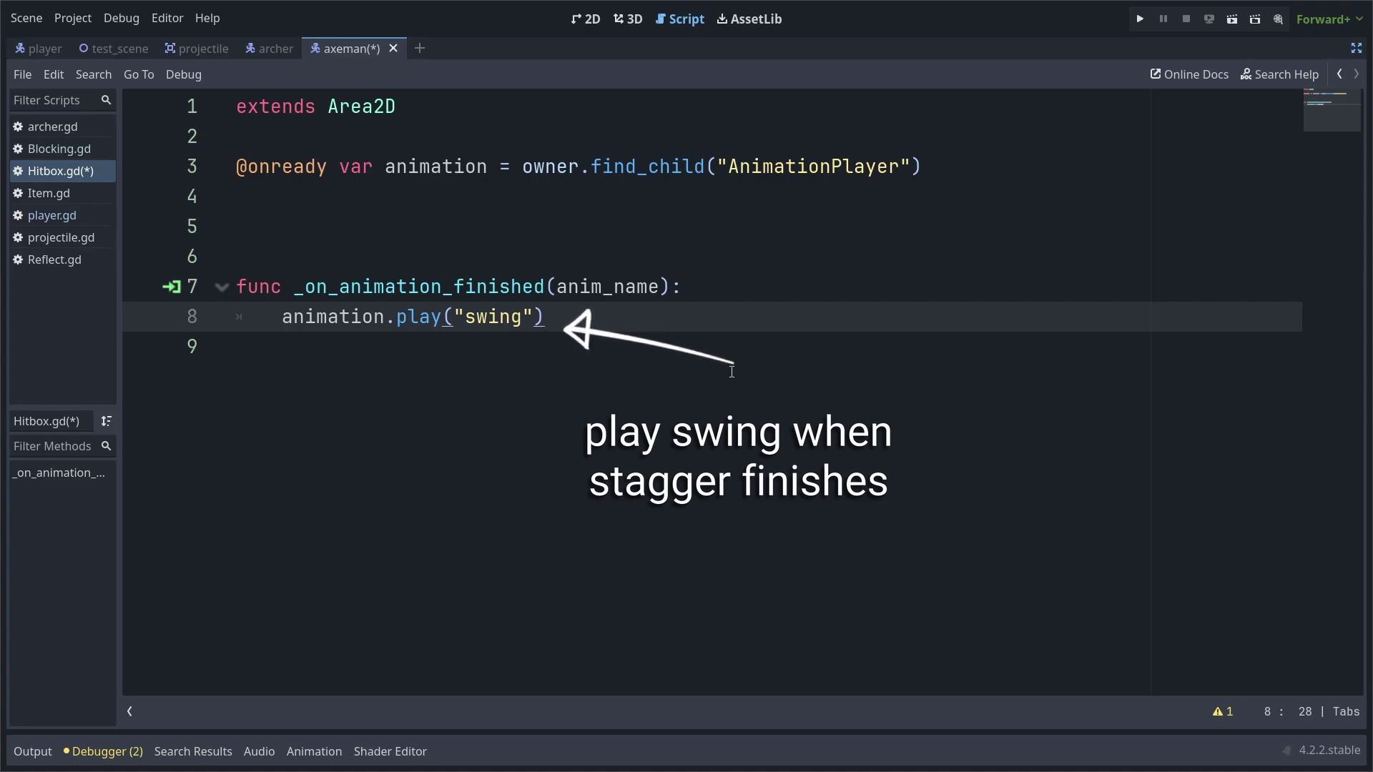
{"action": "left_click", "coordinate": [405, 229]}
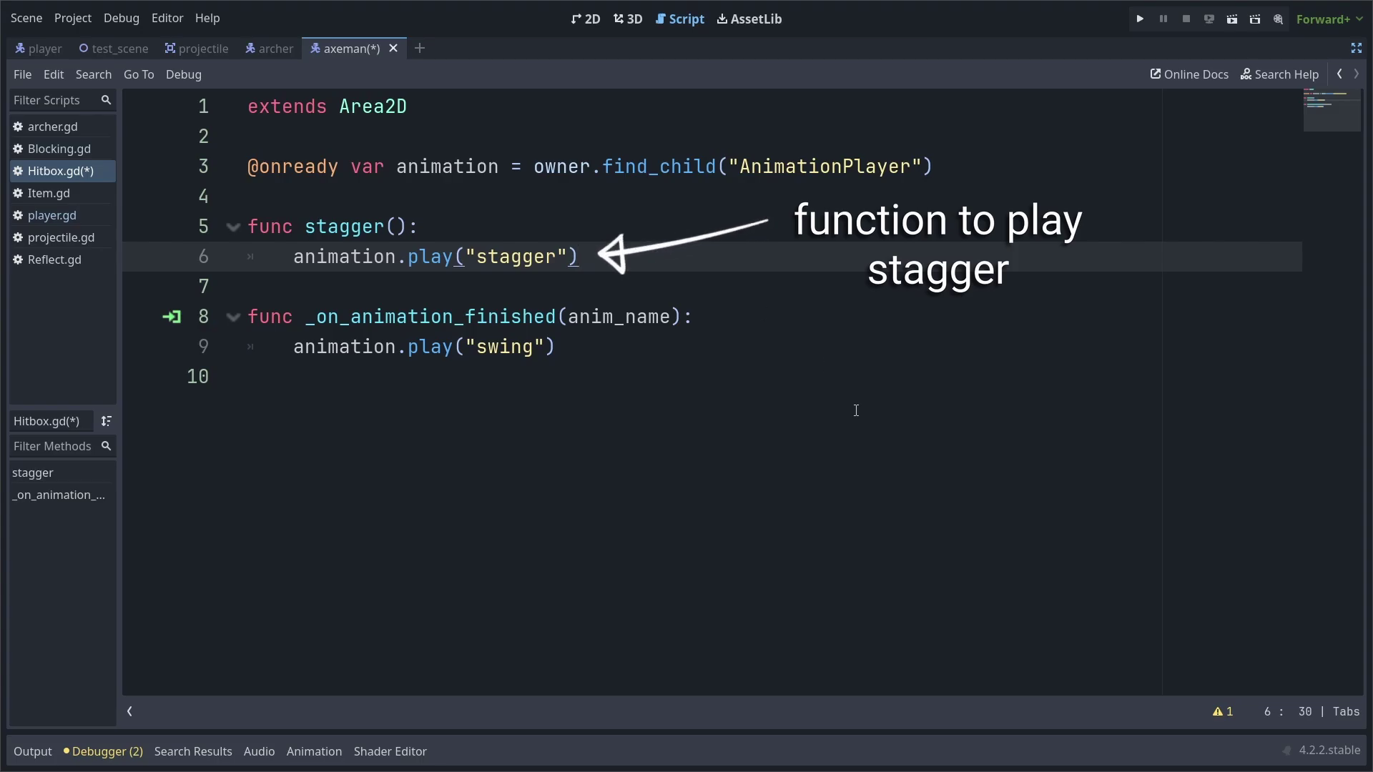
{"action": "key", "text": "ctrl+s"}
{"action": "left_click", "coordinate": [1356, 48]}
Instance axeman.tscn into the test scene above the archer and save it
{"action": "left_click", "coordinate": [318, 48]}
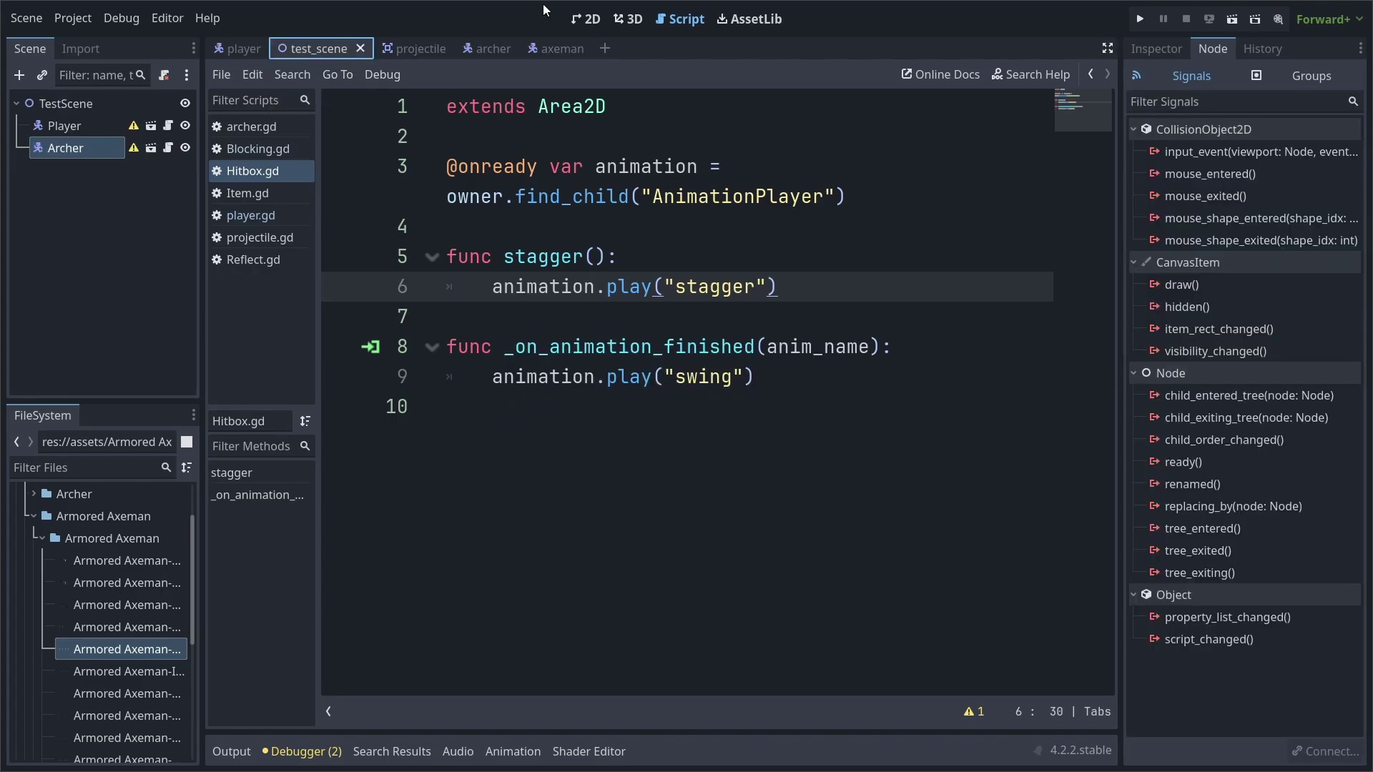
{"action": "left_click", "coordinate": [43, 76]}
{"action": "double_click", "coordinate": [555, 386]}
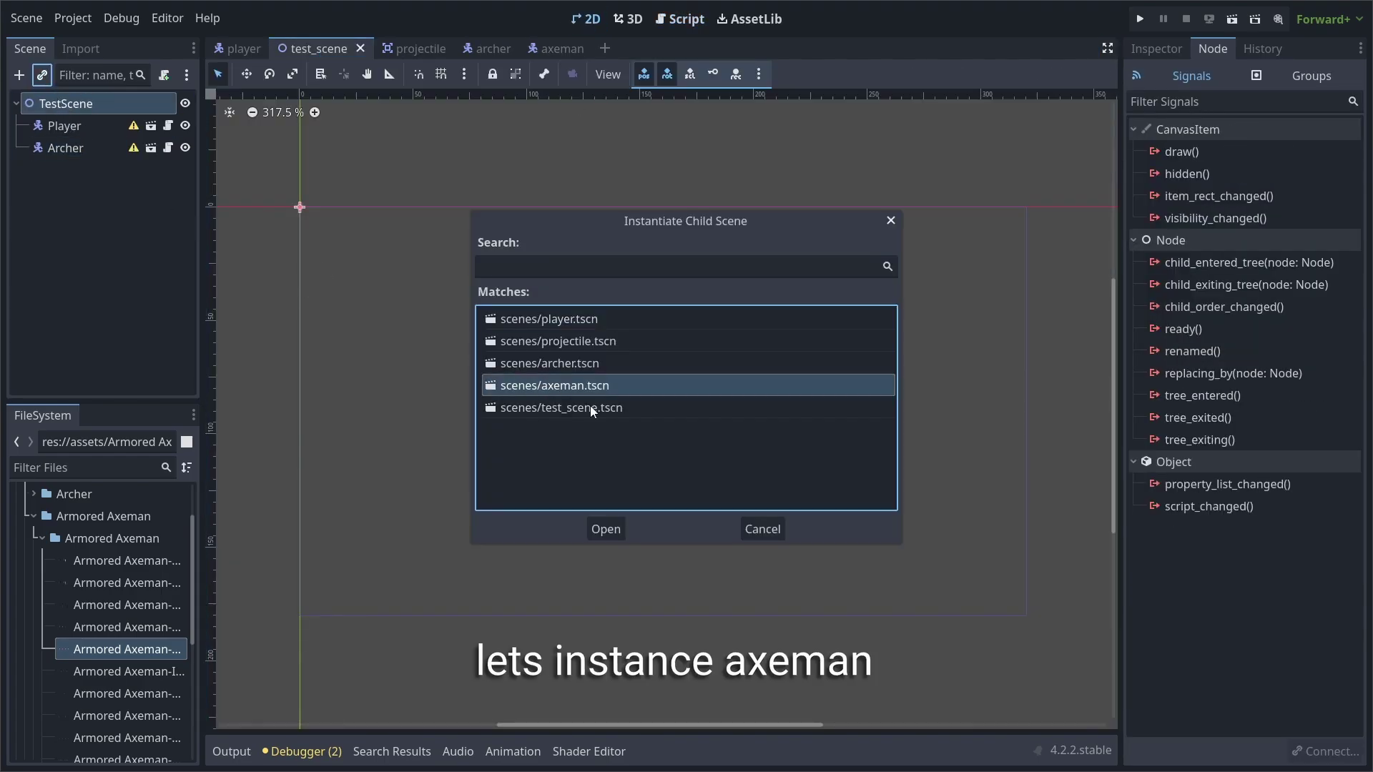
{"action": "left_click_drag", "start_coordinate": [294, 194], "coordinate": [870, 328]}
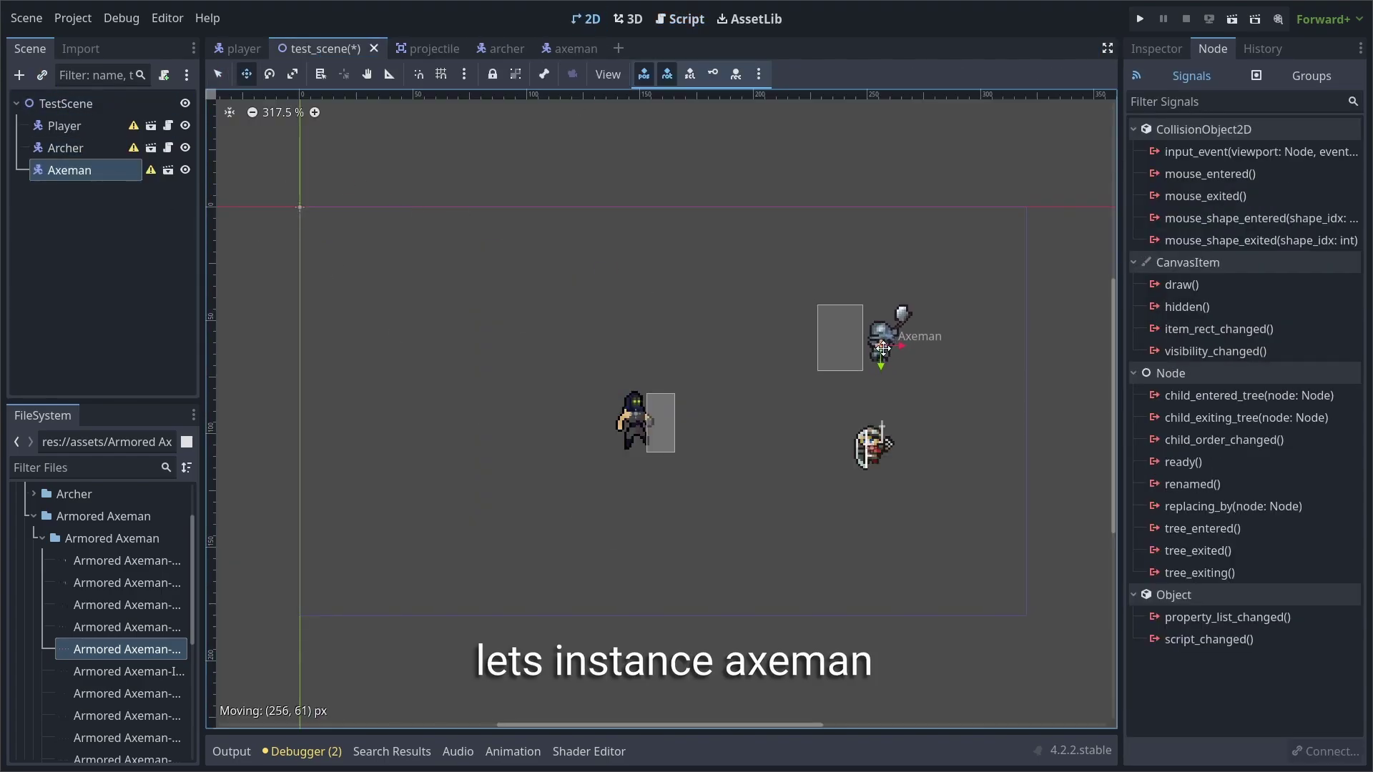
{"action": "key", "text": "ctrl+s"}
Playtest the scene, walking toward and away from the Axeman to block its swing
{"action": "left_click", "coordinate": [1231, 18]}
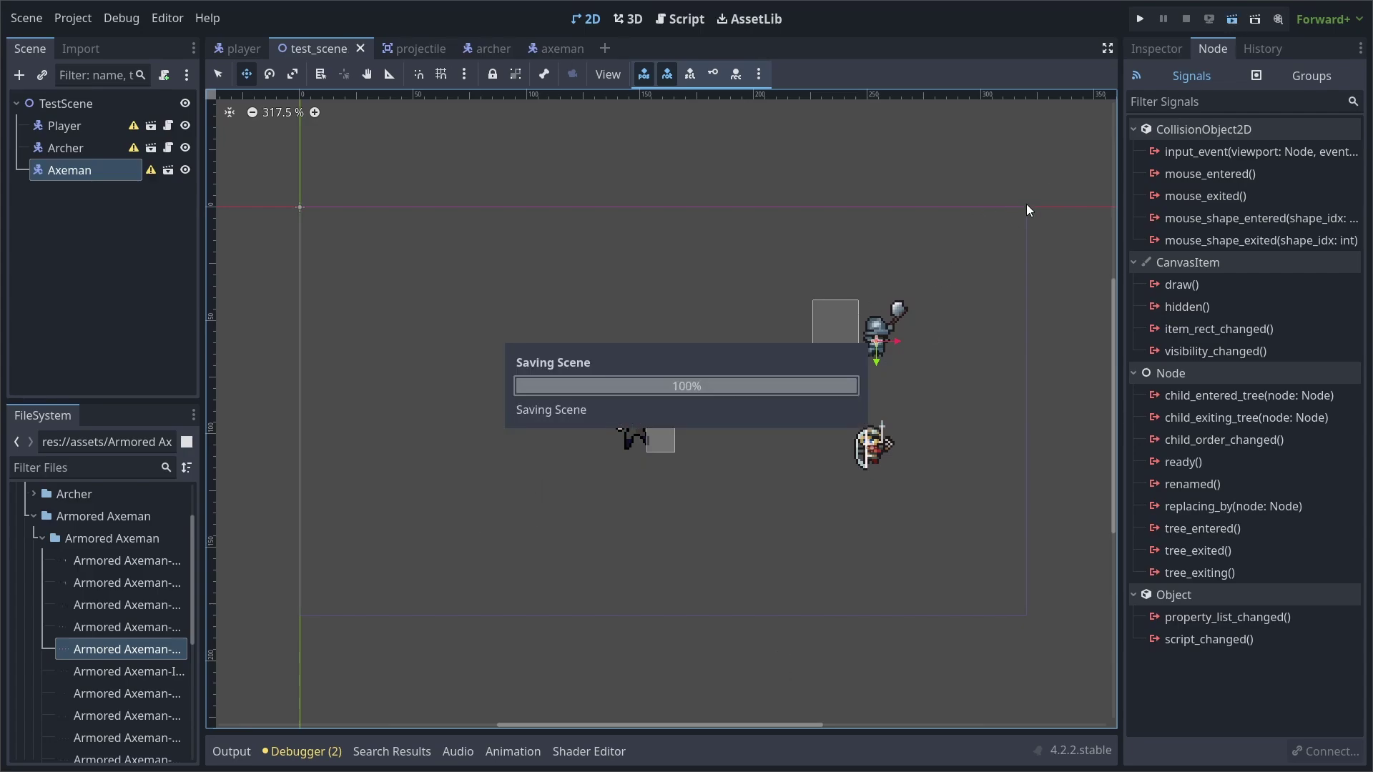
{"action": "key", "text": "d"}
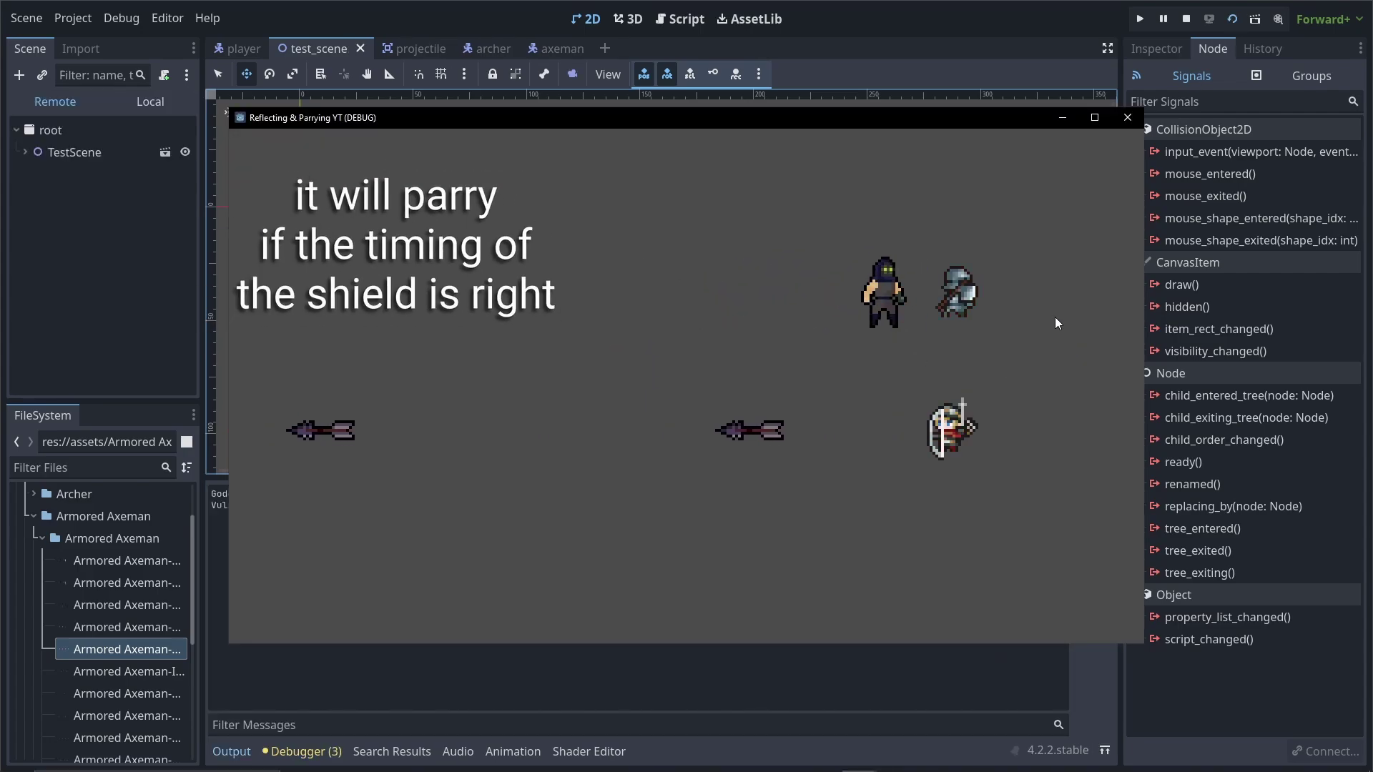
{"action": "key", "text": "a"}
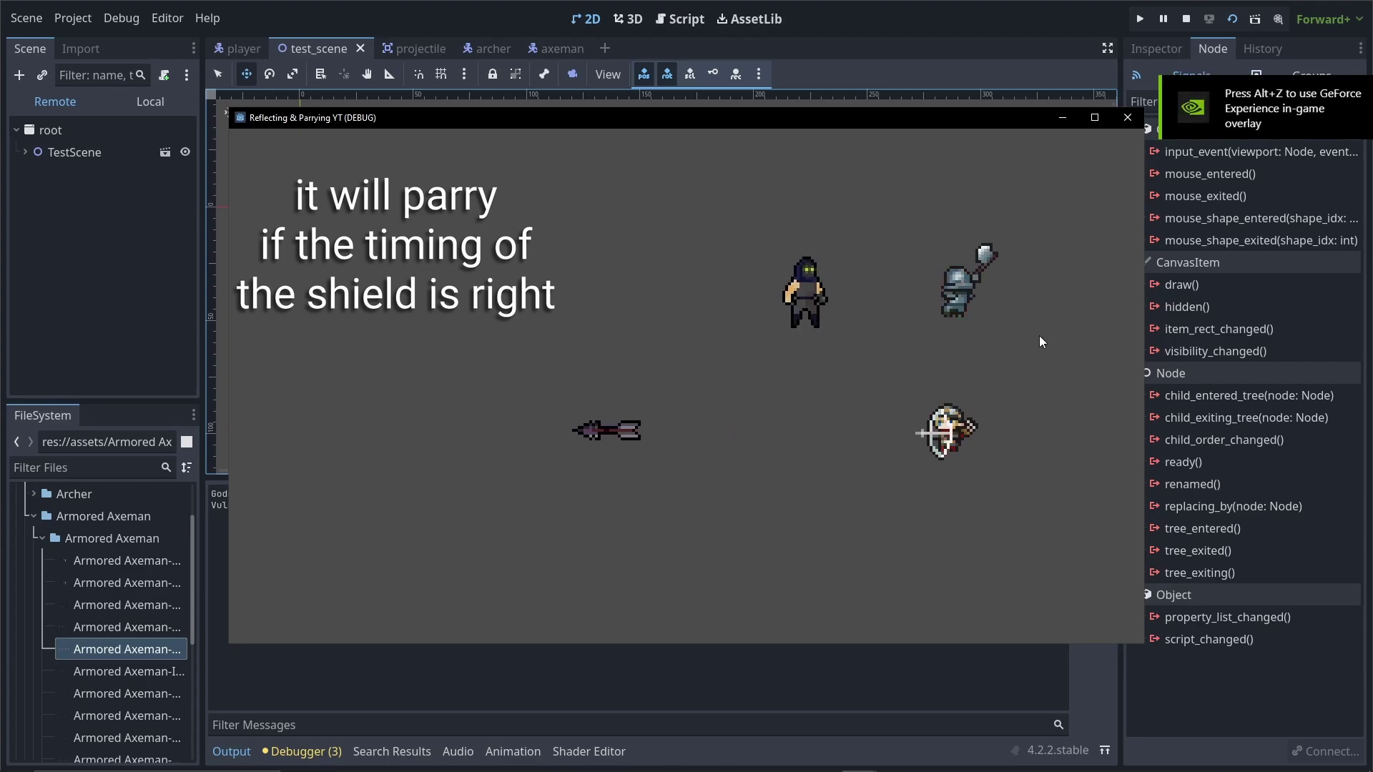
{"action": "key", "text": "d"}
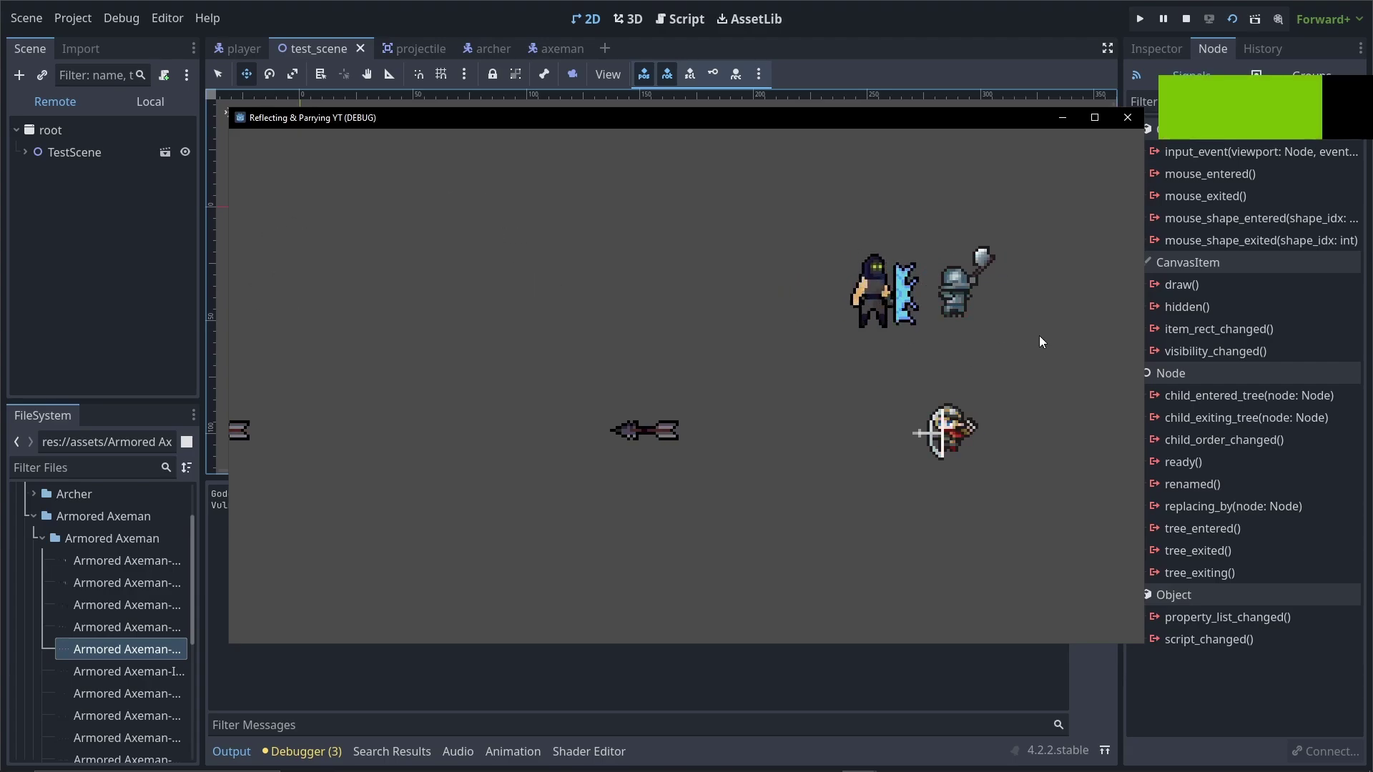
{"action": "key", "text": "a"}
{"action": "key", "text": "d"}
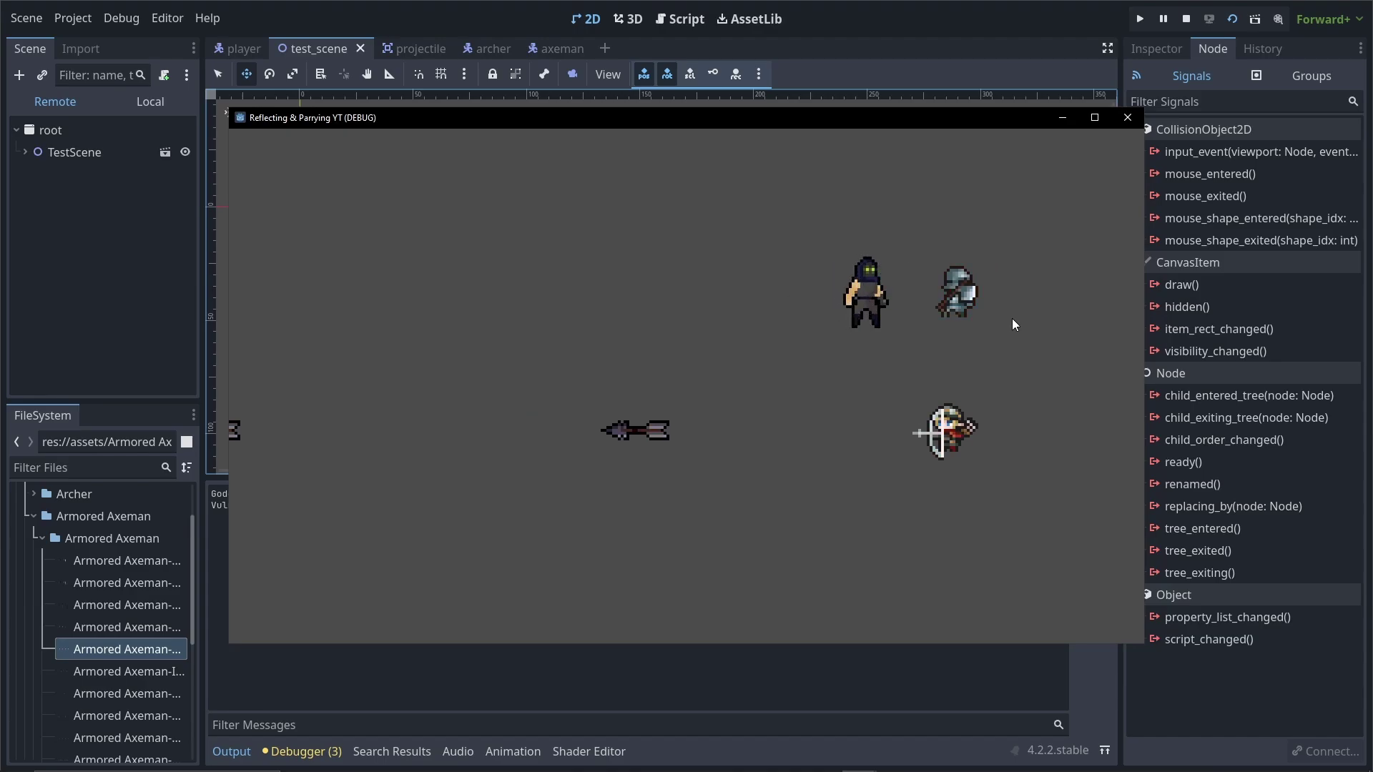
{"action": "key", "text": "F8"}
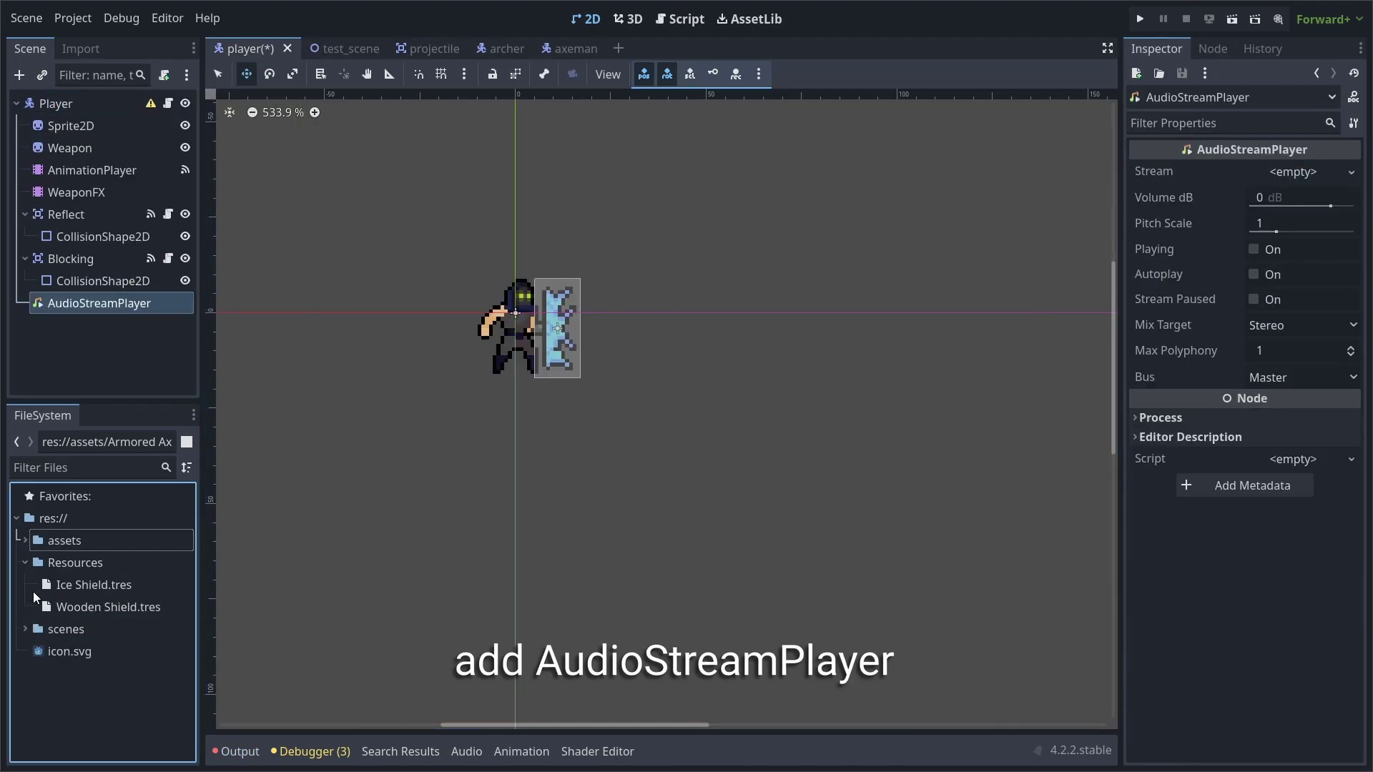
Assign metal-hit.mp3 to the player's AudioStreamPlayer and make Reflect.gd play it on hit
{"action": "scroll", "coordinate": [46, 590], "scroll_direction": "down", "scroll_amount": 5}
{"action": "left_click_drag", "start_coordinate": [74, 636], "coordinate": [1293, 172]}
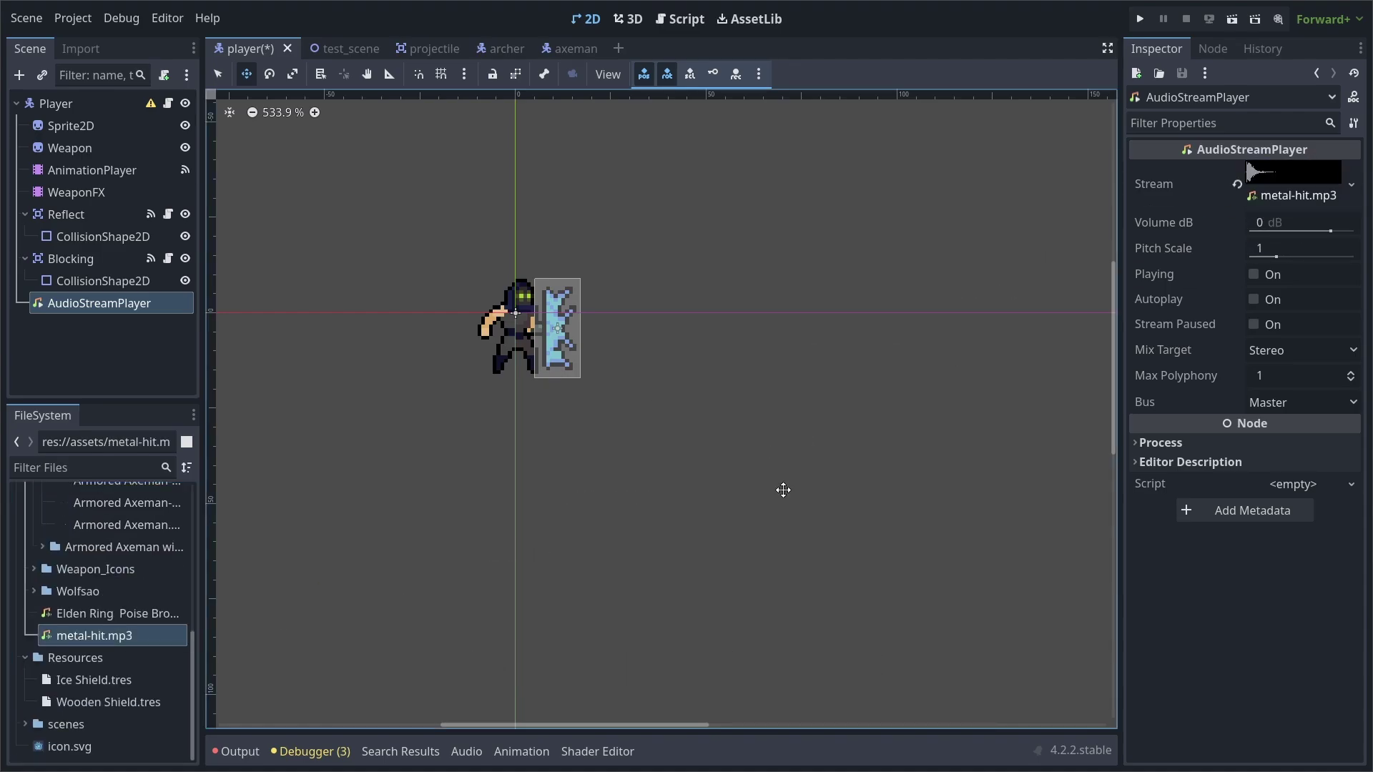
{"action": "left_click", "coordinate": [169, 215]}
{"action": "left_click", "coordinate": [1107, 48]}
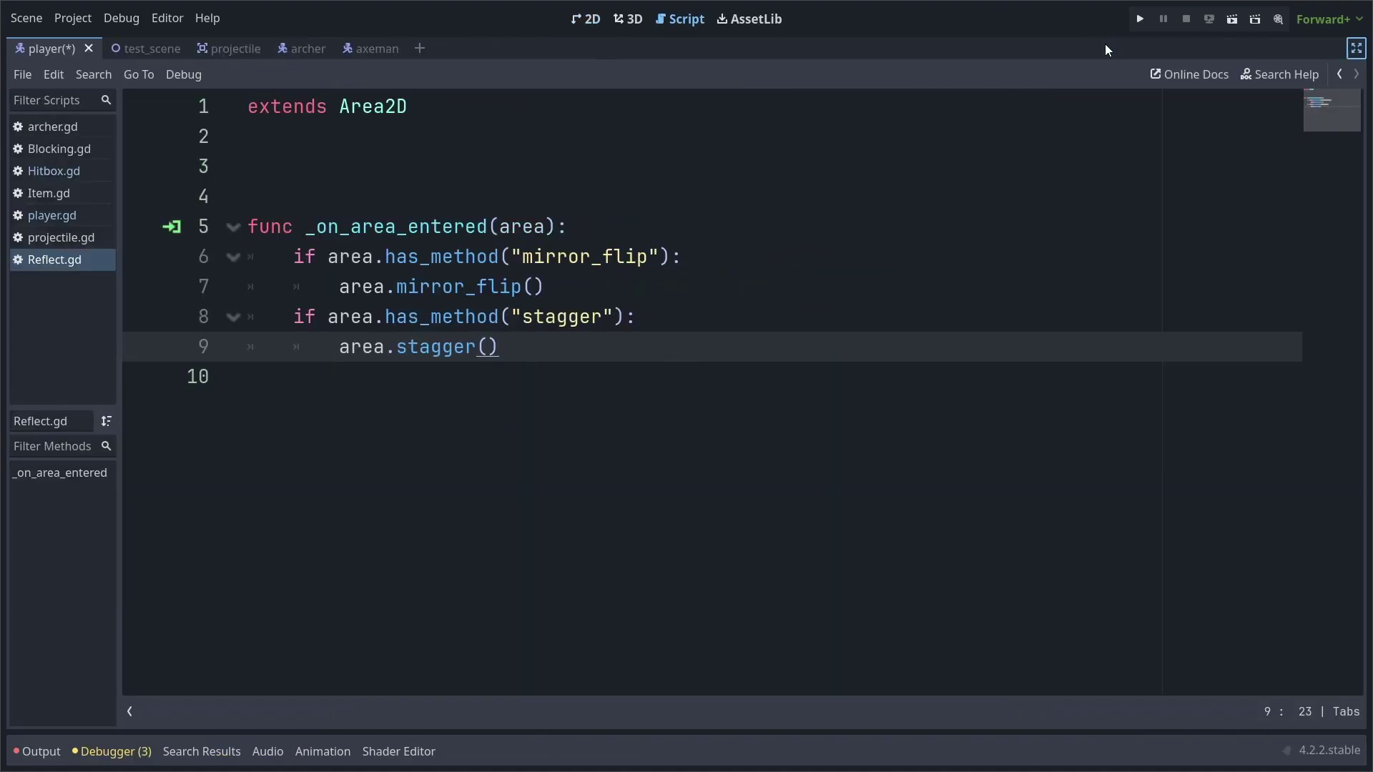
{"action": "left_click", "coordinate": [347, 169]}
{"action": "type", "text": "@onready var audio = owner.find_child(\"AudioStreamPlayer\")"}
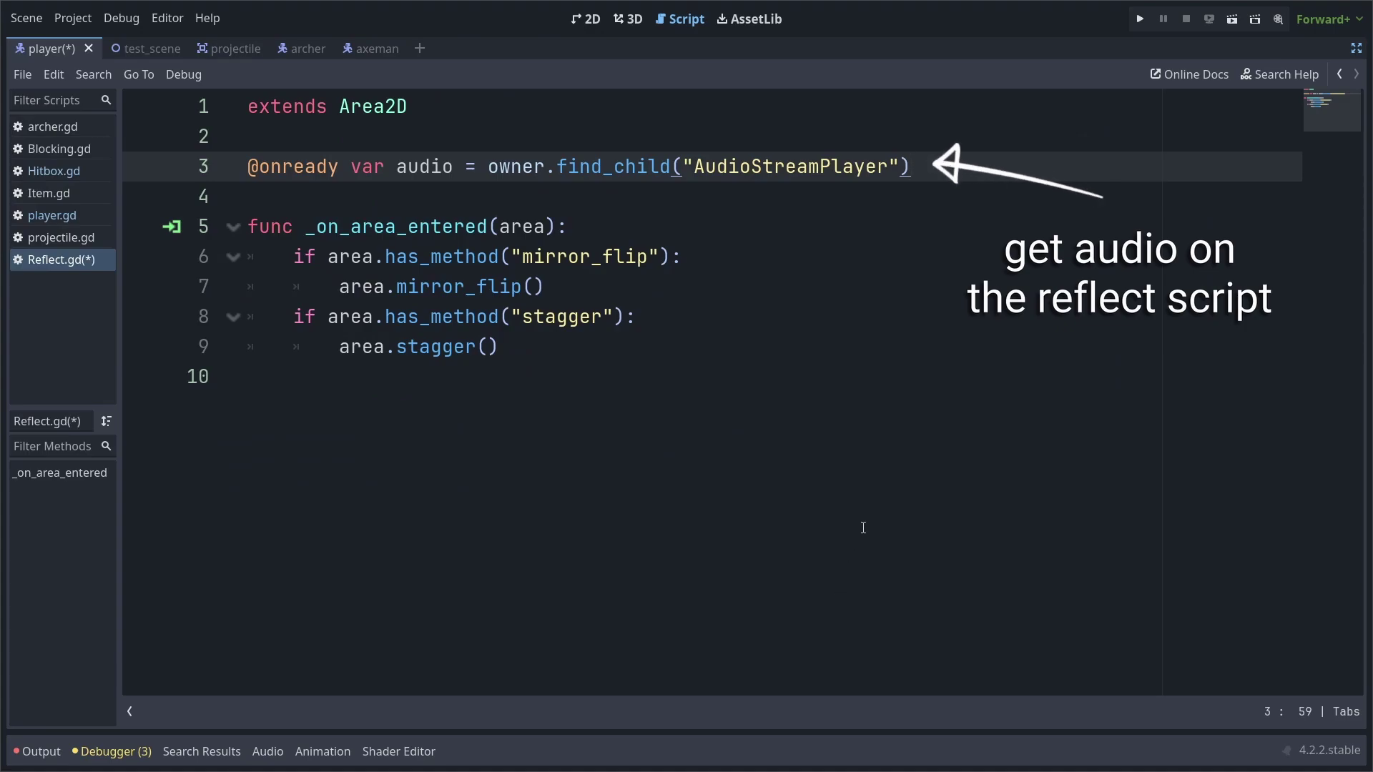
{"action": "key", "text": "Down"}
{"action": "key", "text": "Down"}
{"action": "key", "text": "Return"}
{"action": "type", "text": "audio.playing = true"}
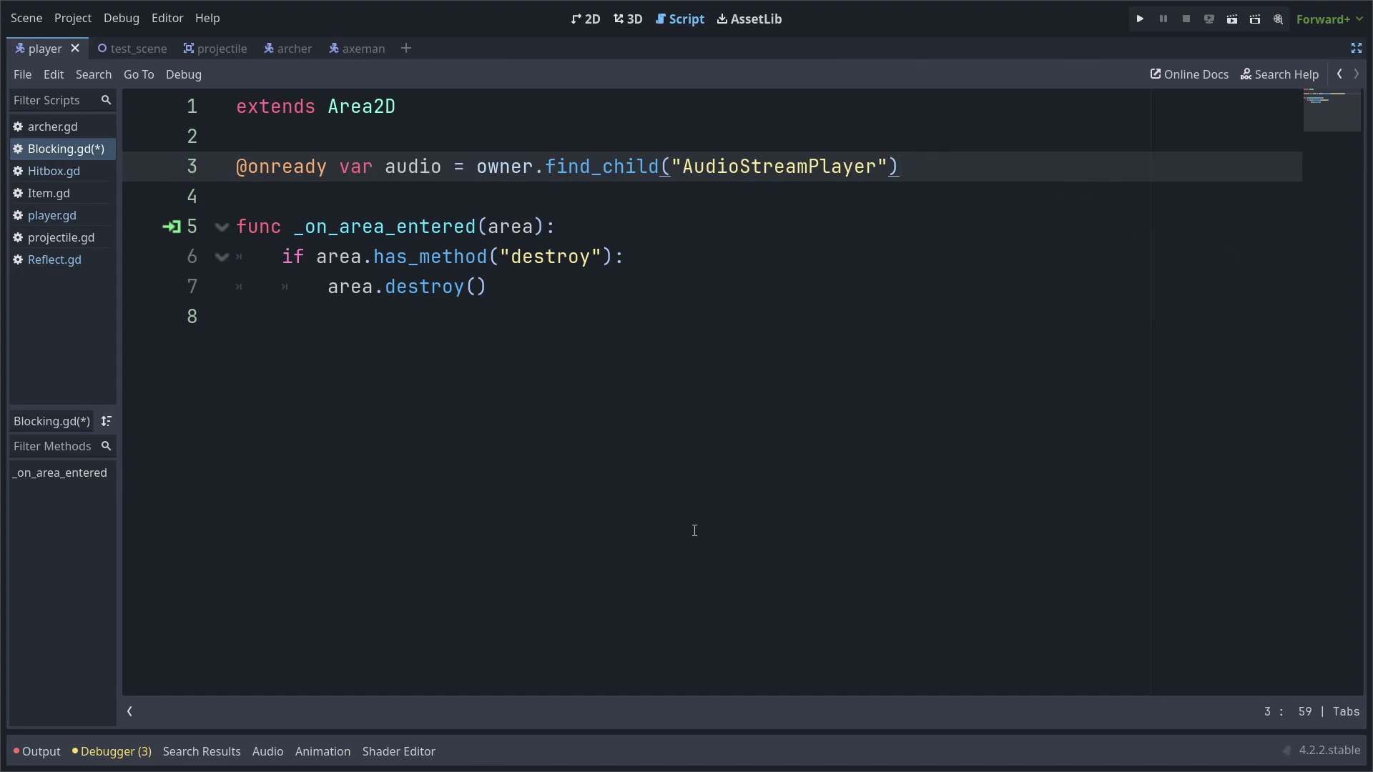
Add audio.playing = true to the Blocking script's hit handler
{"action": "key", "text": "Down"}
{"action": "key", "text": "Down"}
{"action": "key", "text": "End"}
{"action": "key", "text": "Return"}
{"action": "type", "text": "audio.playing = true"}
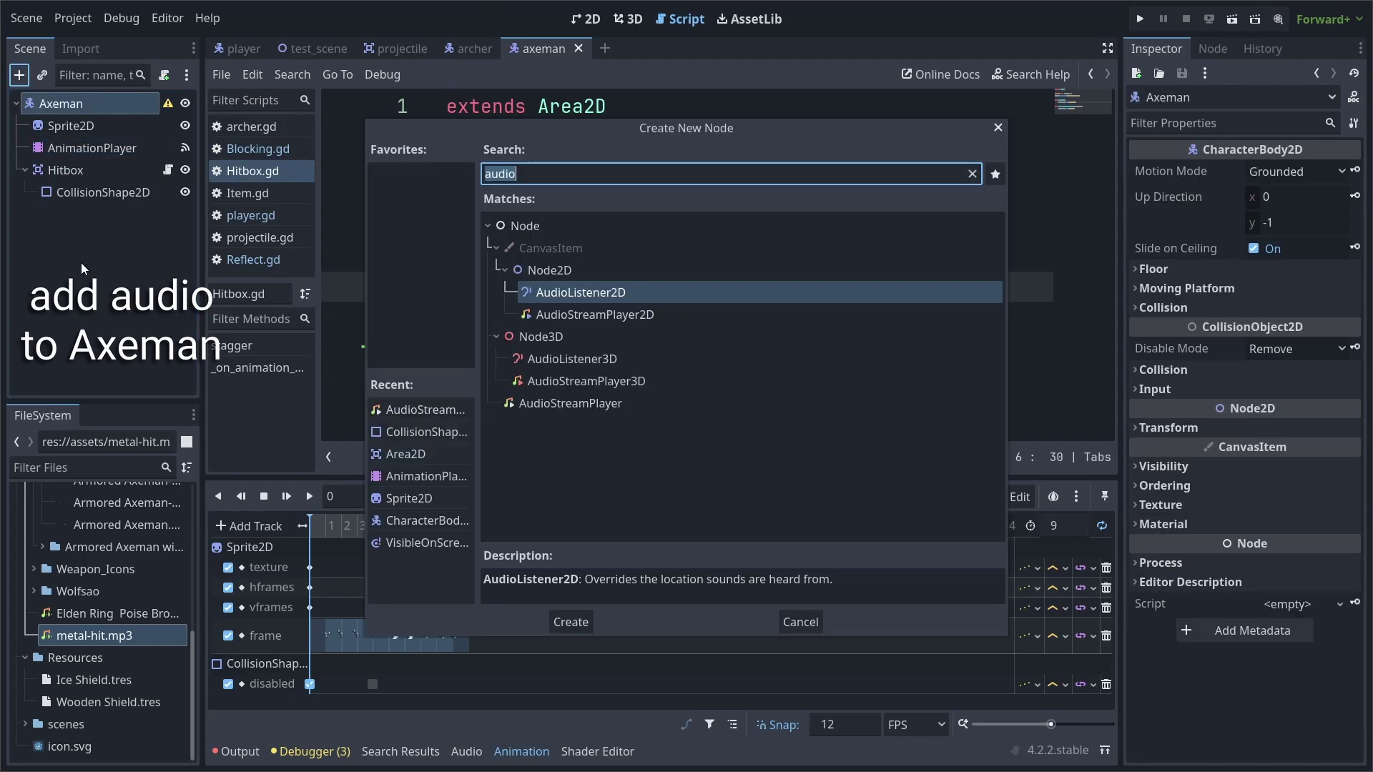
Add an AudioStreamPlayer under Axeman with the Elden Ring mp3 as its stream
{"action": "key", "text": "Down"}
{"action": "key", "text": "Down"}
{"action": "key", "text": "Down"}
{"action": "key", "text": "Down"}
{"action": "key", "text": "Return"}
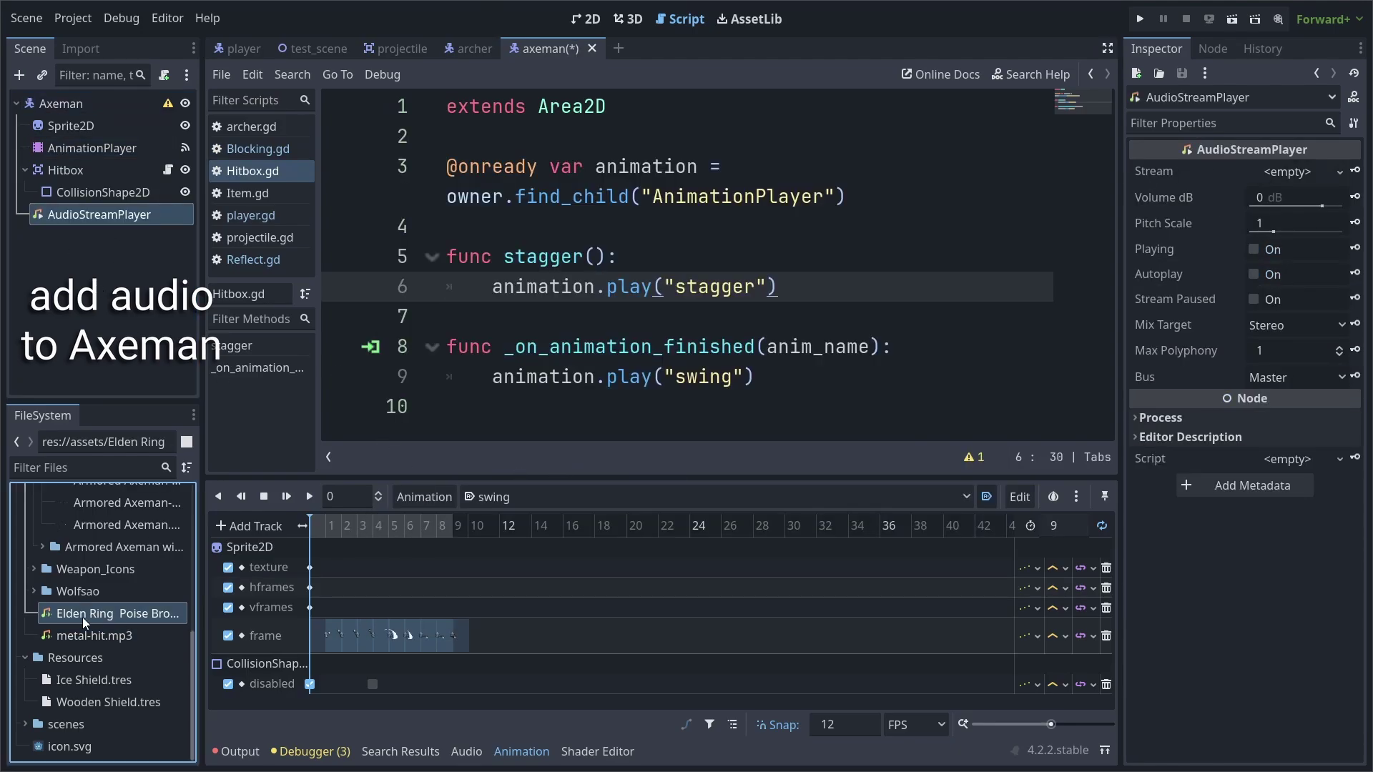
{"action": "left_click_drag", "start_coordinate": [115, 614], "coordinate": [1294, 172]}
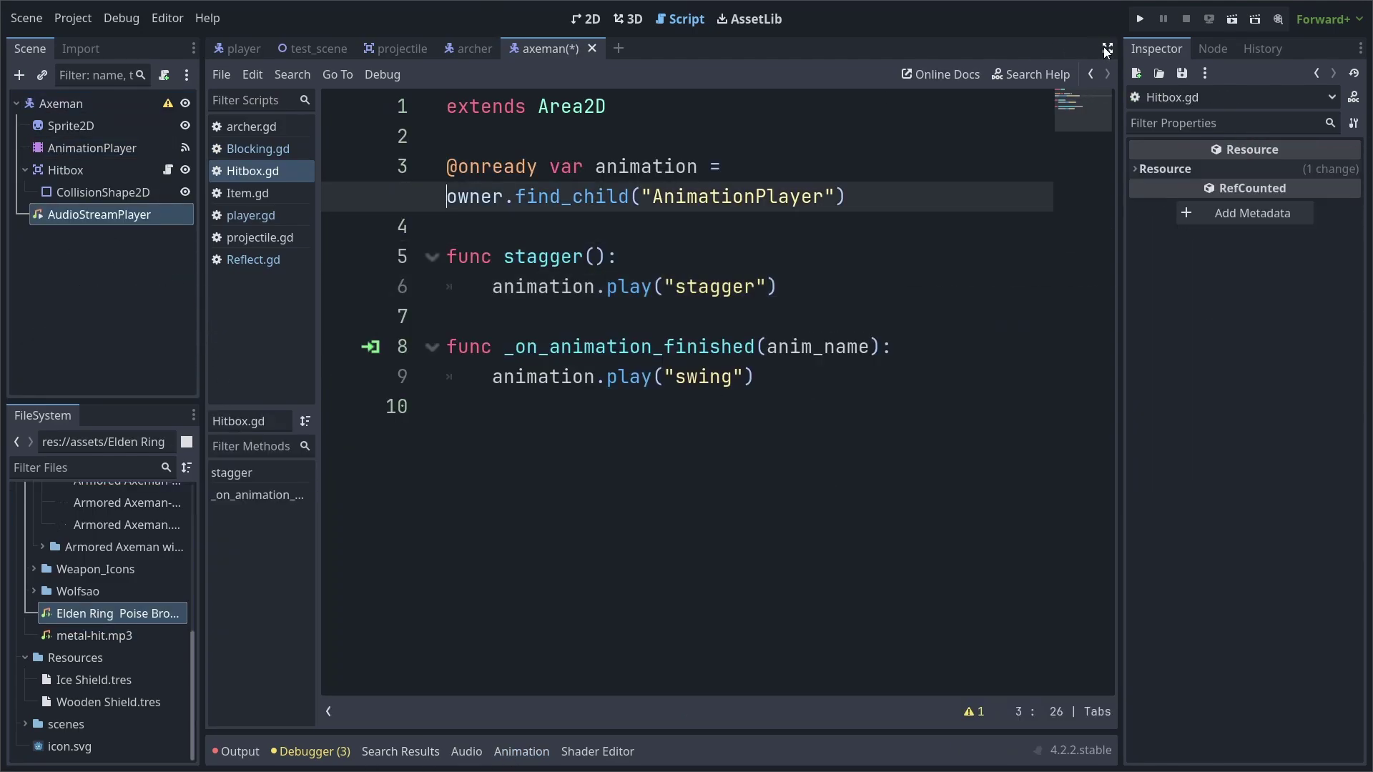
In Hitbox.gd, fetch the AudioStreamPlayer and play it inside stagger(), then save and run
{"action": "left_click", "coordinate": [1107, 47]}
{"action": "key", "text": "End"}
{"action": "key", "text": "Return"}
{"action": "type", "text": "@onready var audio = owner.find_child(\"AudioStreamPlayer\")"}
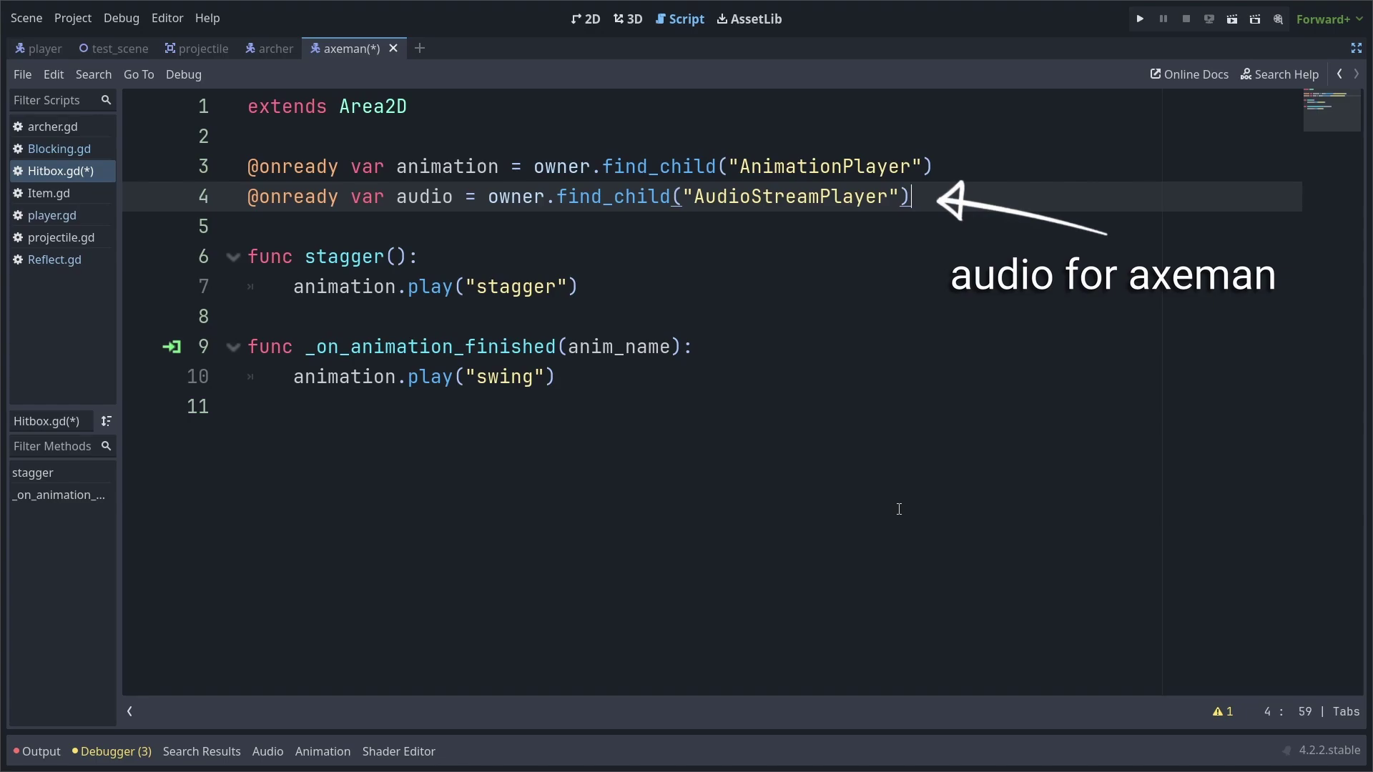
{"action": "key", "text": "Down"}
{"action": "key", "text": "Down"}
{"action": "key", "text": "Return"}
{"action": "type", "text": "audio.playing = true"}
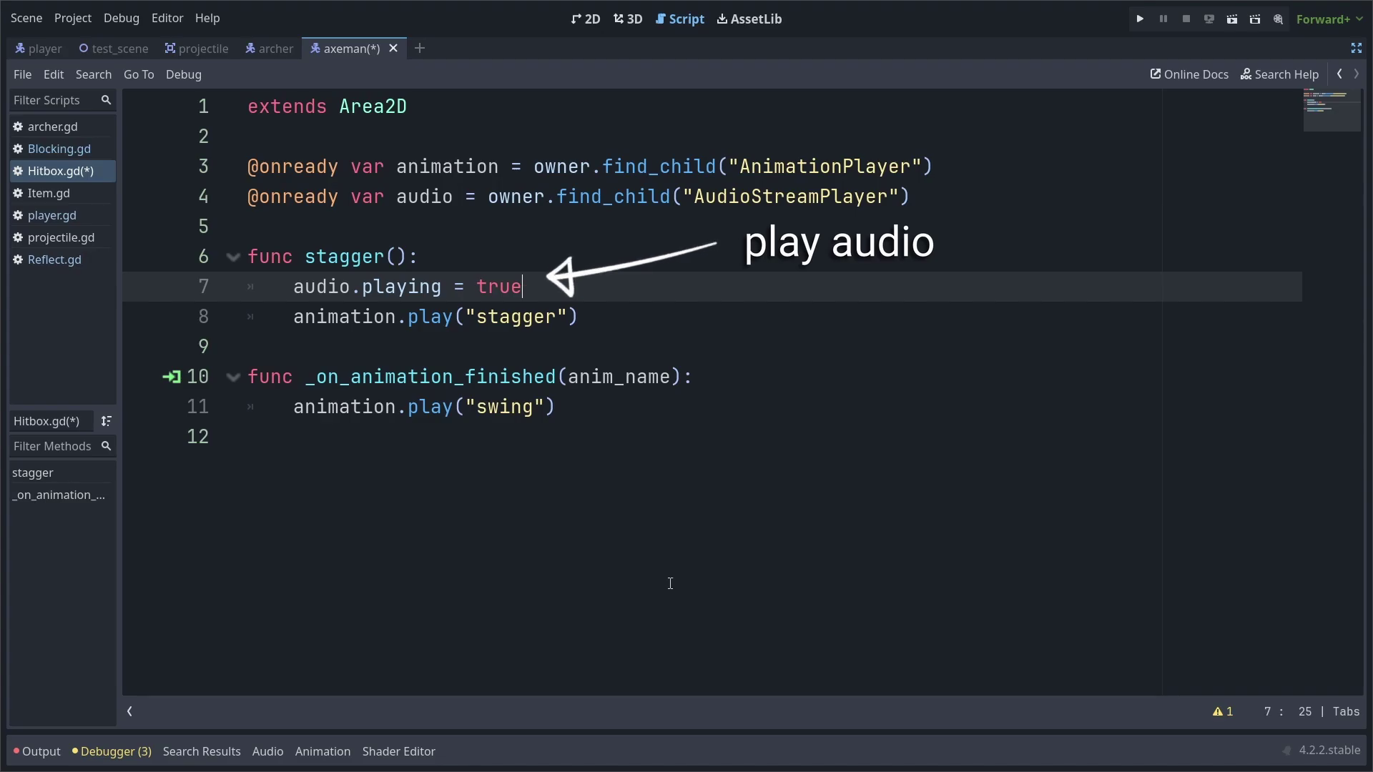
{"action": "key", "text": "F5"}
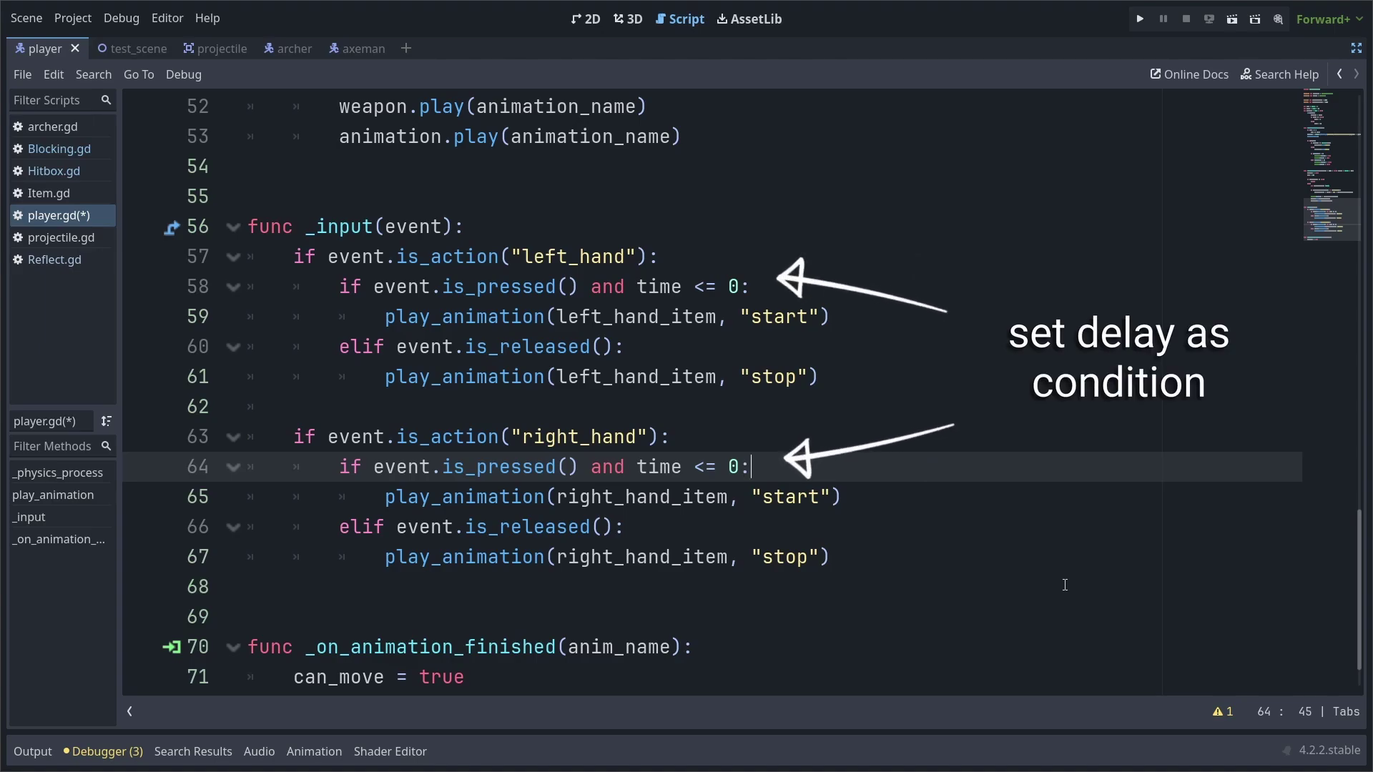
Run the test scene, raise the reflect shield at an arrow, quit, and restore the editor docks
{"action": "key", "text": "F5"}
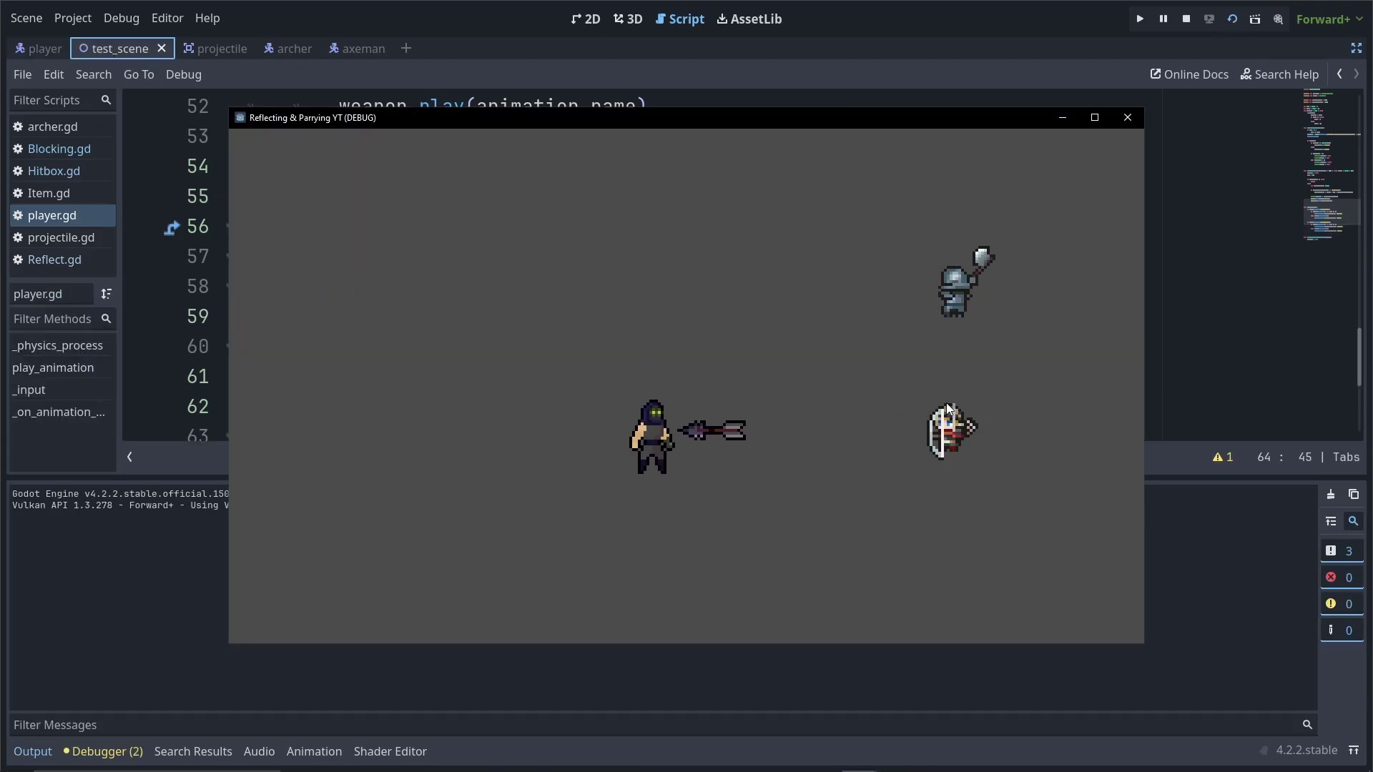
{"action": "left_click", "coordinate": [641, 392]}
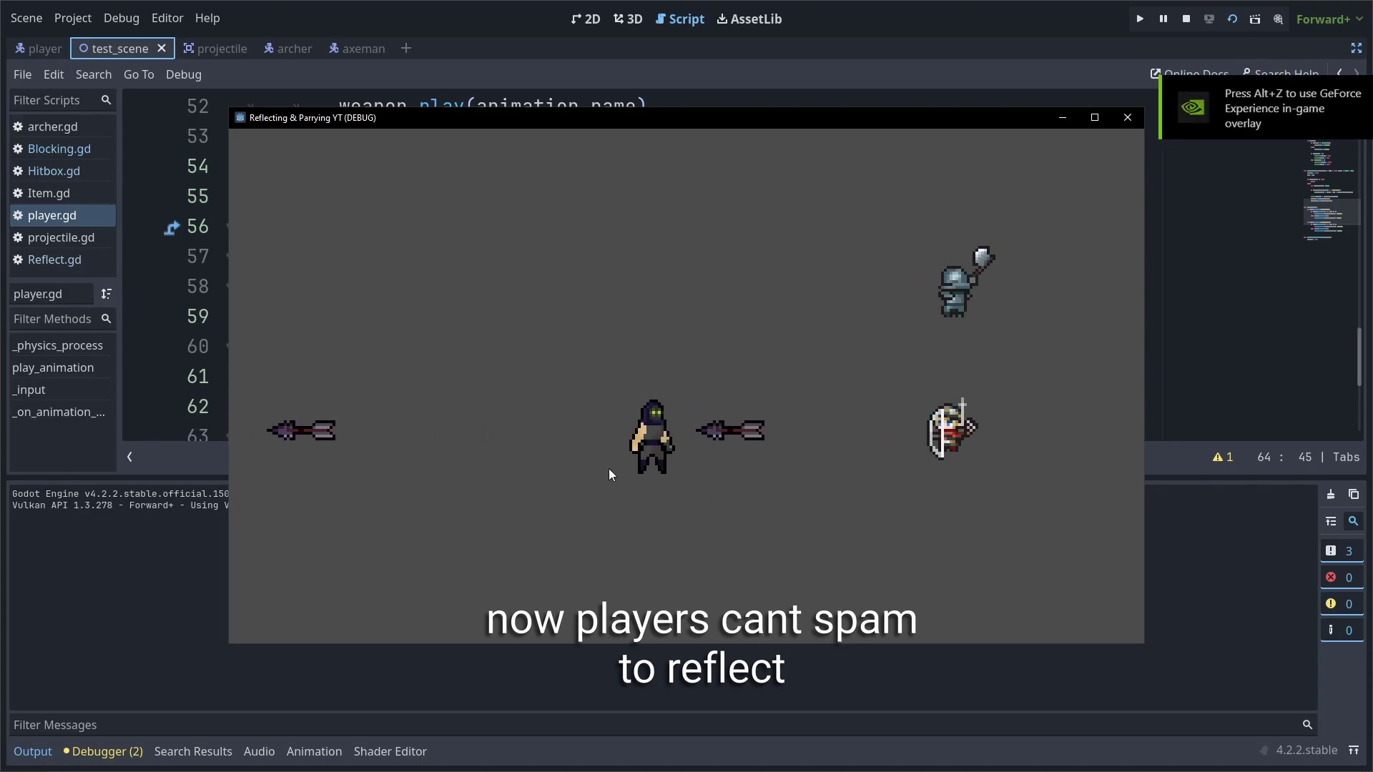
{"action": "key", "text": "F8"}
{"action": "left_click", "coordinate": [1357, 50]}
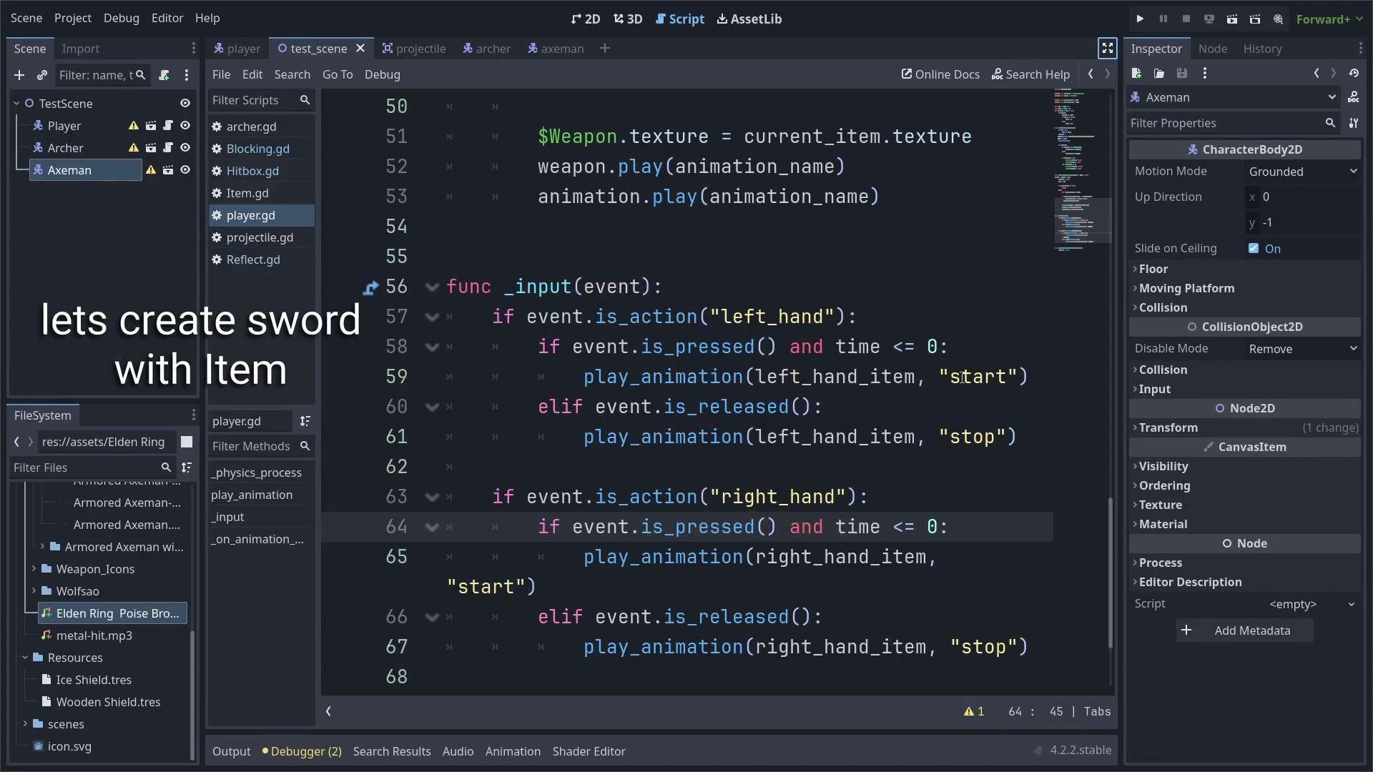
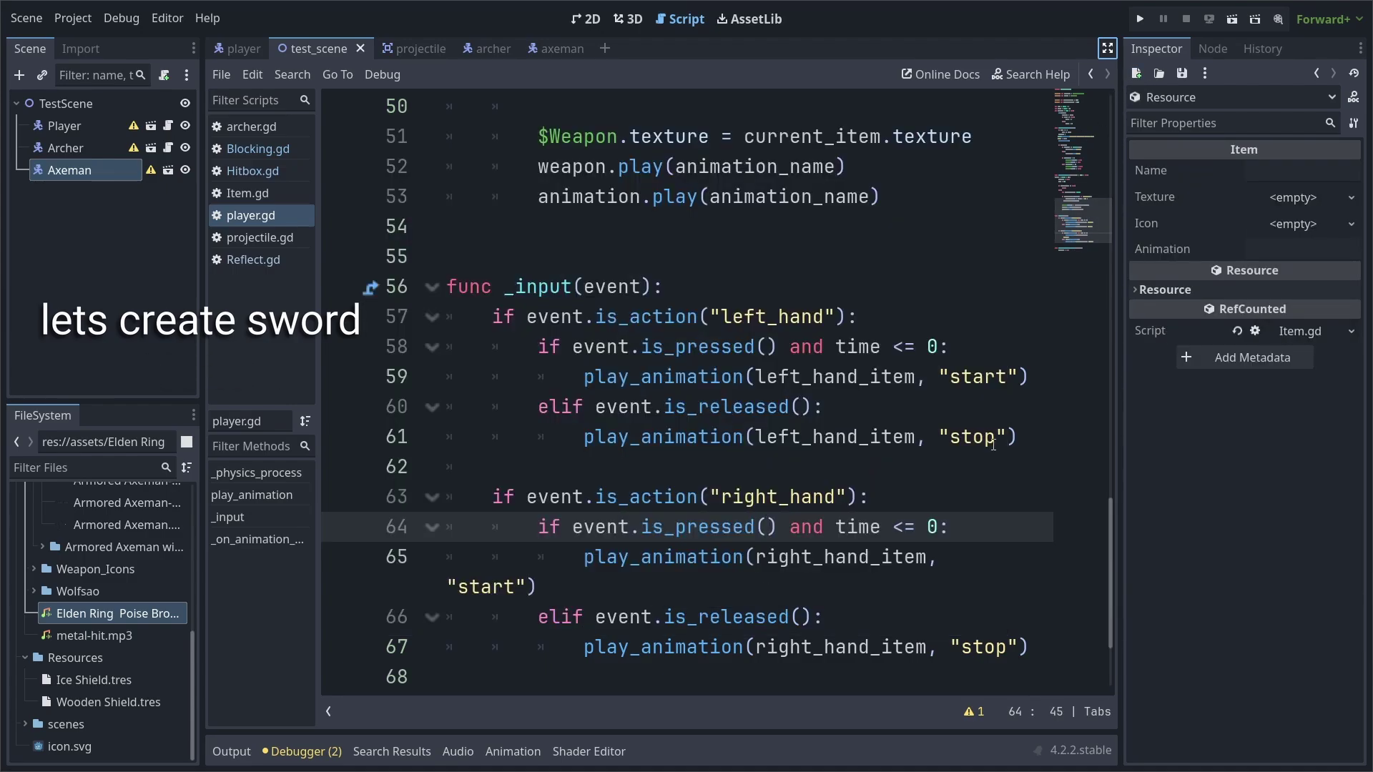
Name the new Item 'Sword' and set Sword_2.png as its texture
{"action": "left_click", "coordinate": [1301, 170]}
{"action": "type", "text": "Sword"}
{"action": "scroll", "coordinate": [97, 616], "scroll_direction": "up", "scroll_amount": 1}
{"action": "left_click", "coordinate": [33, 602]}
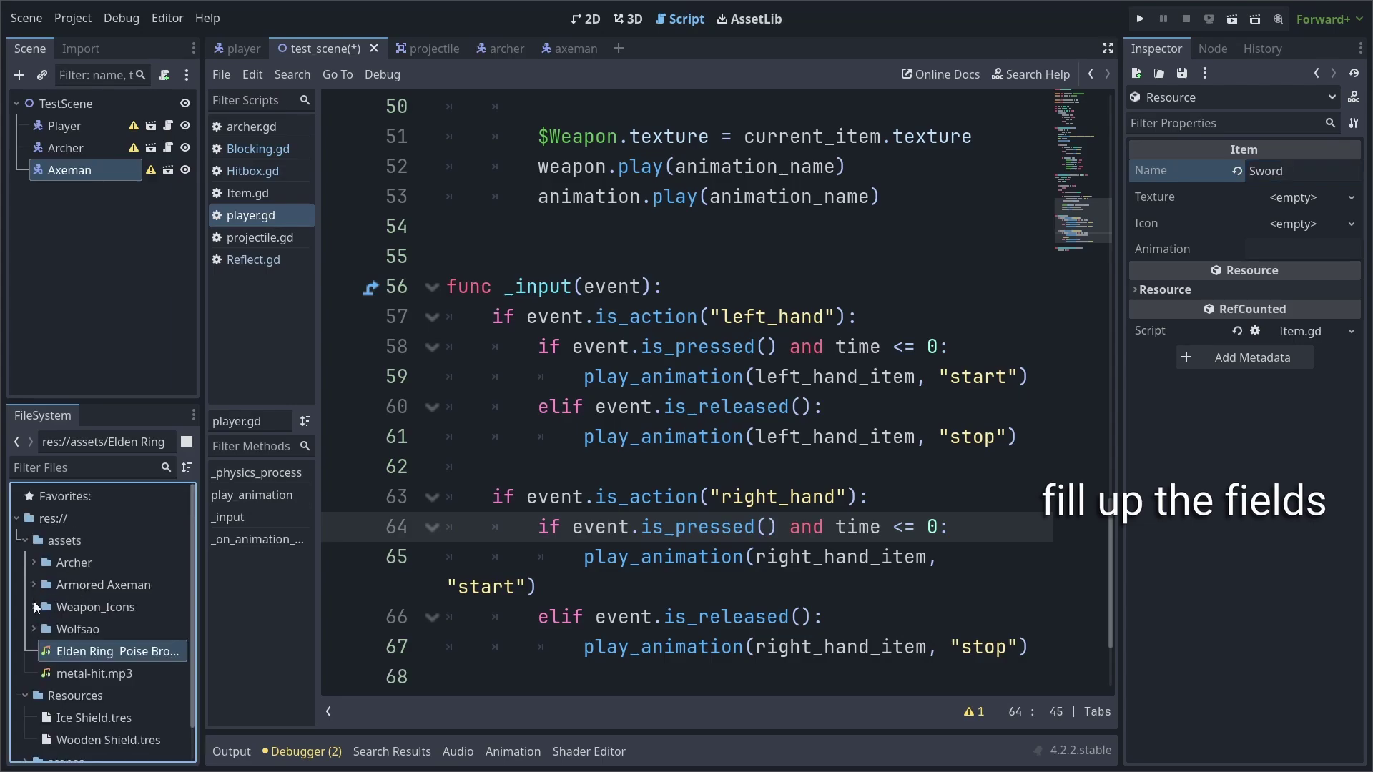
{"action": "left_click", "coordinate": [33, 637]}
{"action": "left_click_drag", "start_coordinate": [78, 638], "coordinate": [1293, 208]}
Set 06_Weapon_Icons.png as the item's icon and 'sword' as its animation name
{"action": "scroll", "coordinate": [54, 616], "scroll_direction": "up", "scroll_amount": 3}
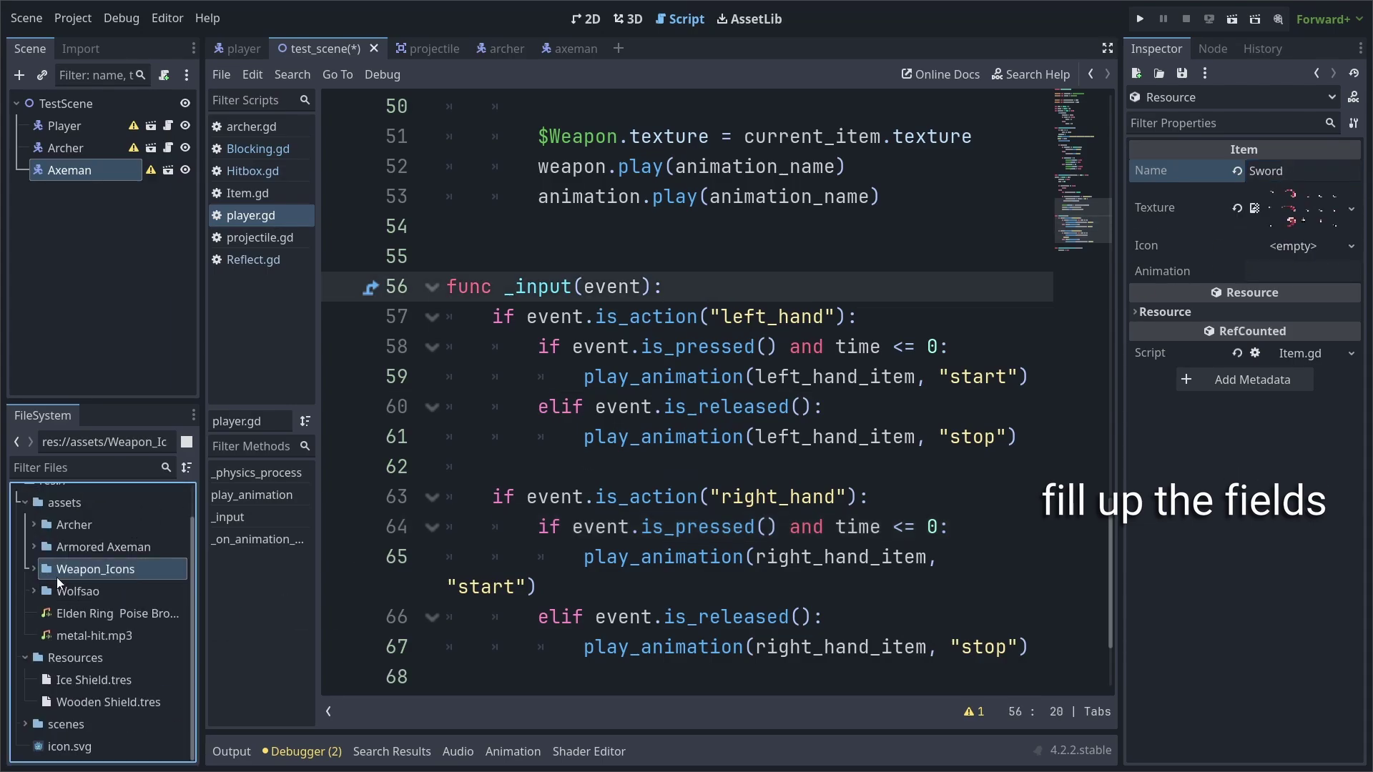
{"action": "double_click", "coordinate": [107, 564]}
{"action": "left_click_drag", "start_coordinate": [139, 586], "coordinate": [1293, 245]}
{"action": "left_click", "coordinate": [1302, 293]}
{"action": "type", "text": "sword"}
{"action": "key", "text": "Return"}
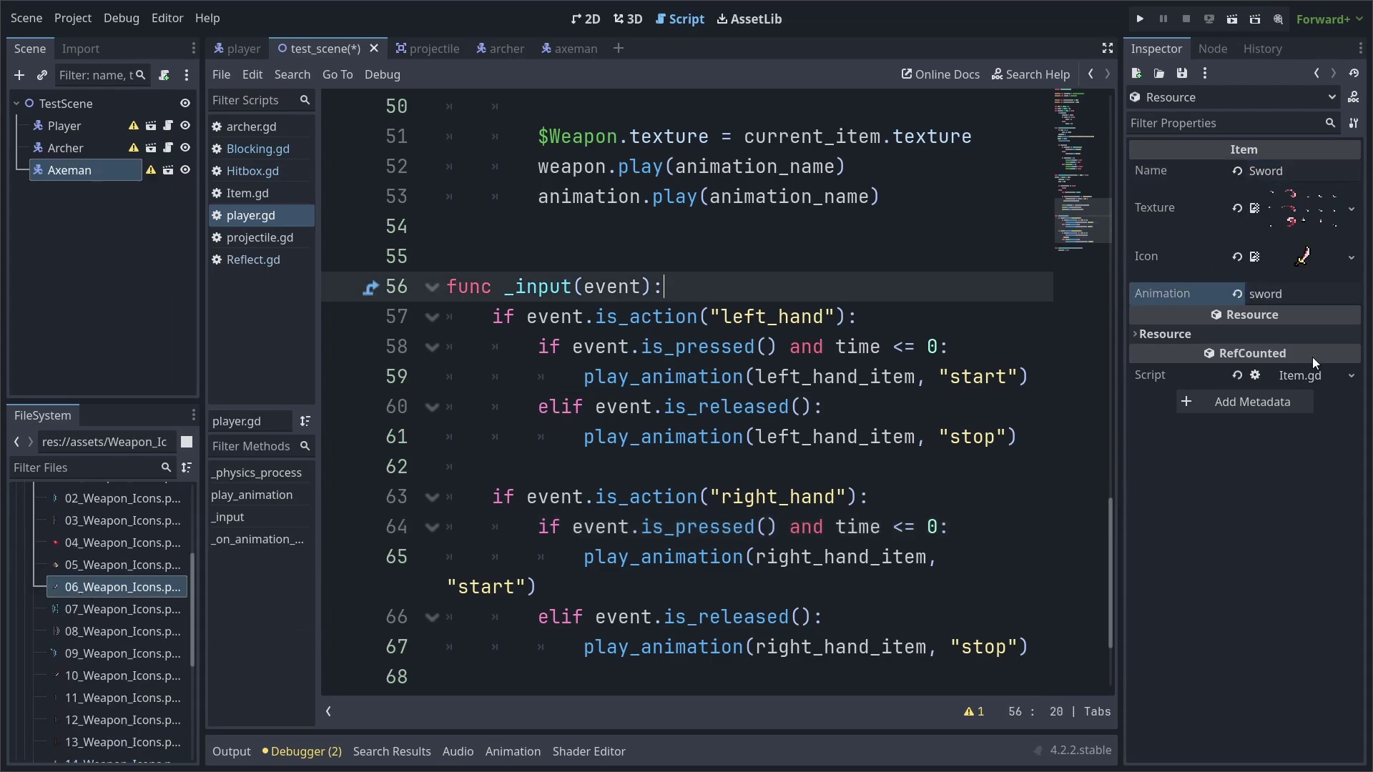
Save the item as Resources/Sword.tres and return to the player scene
{"action": "left_click", "coordinate": [1237, 122]}
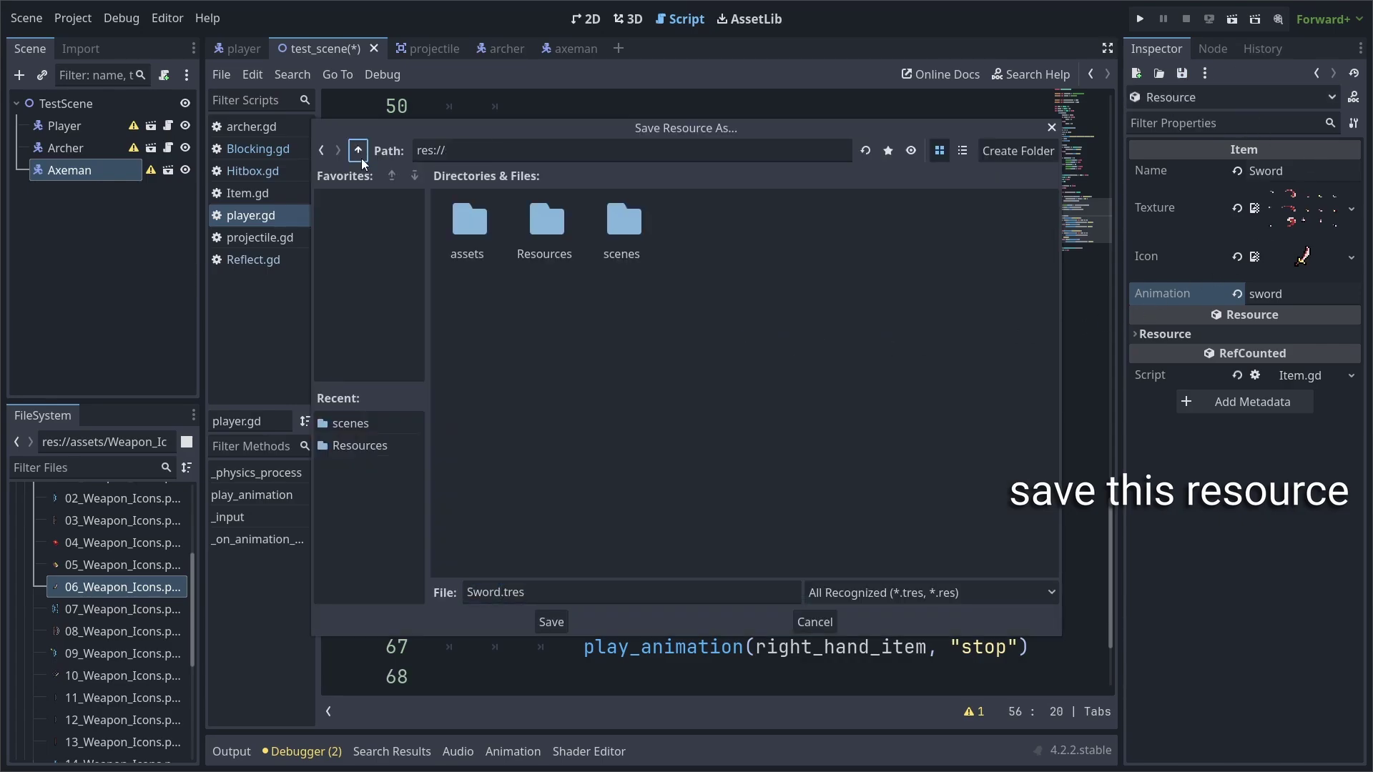
{"action": "double_click", "coordinate": [545, 215]}
{"action": "left_click", "coordinate": [551, 622]}
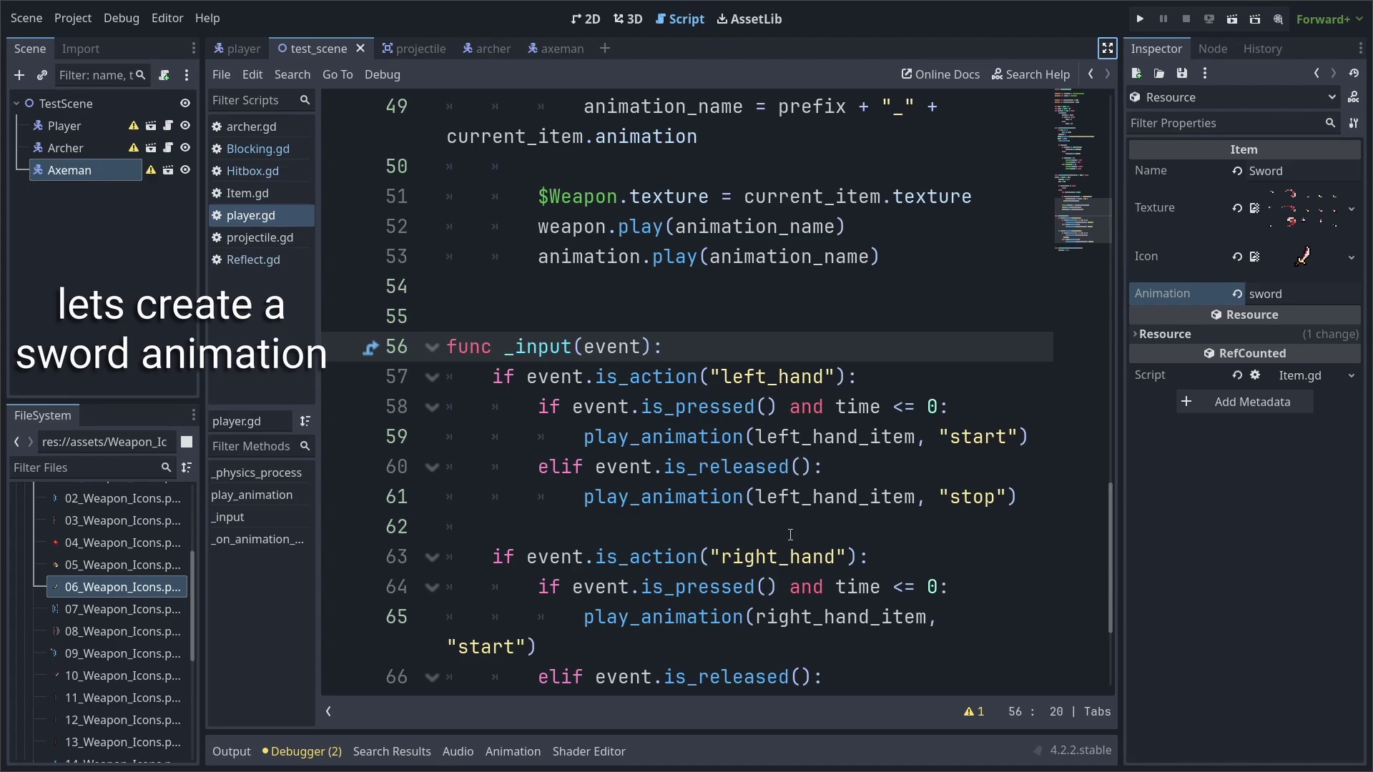
{"action": "left_click", "coordinate": [236, 48]}
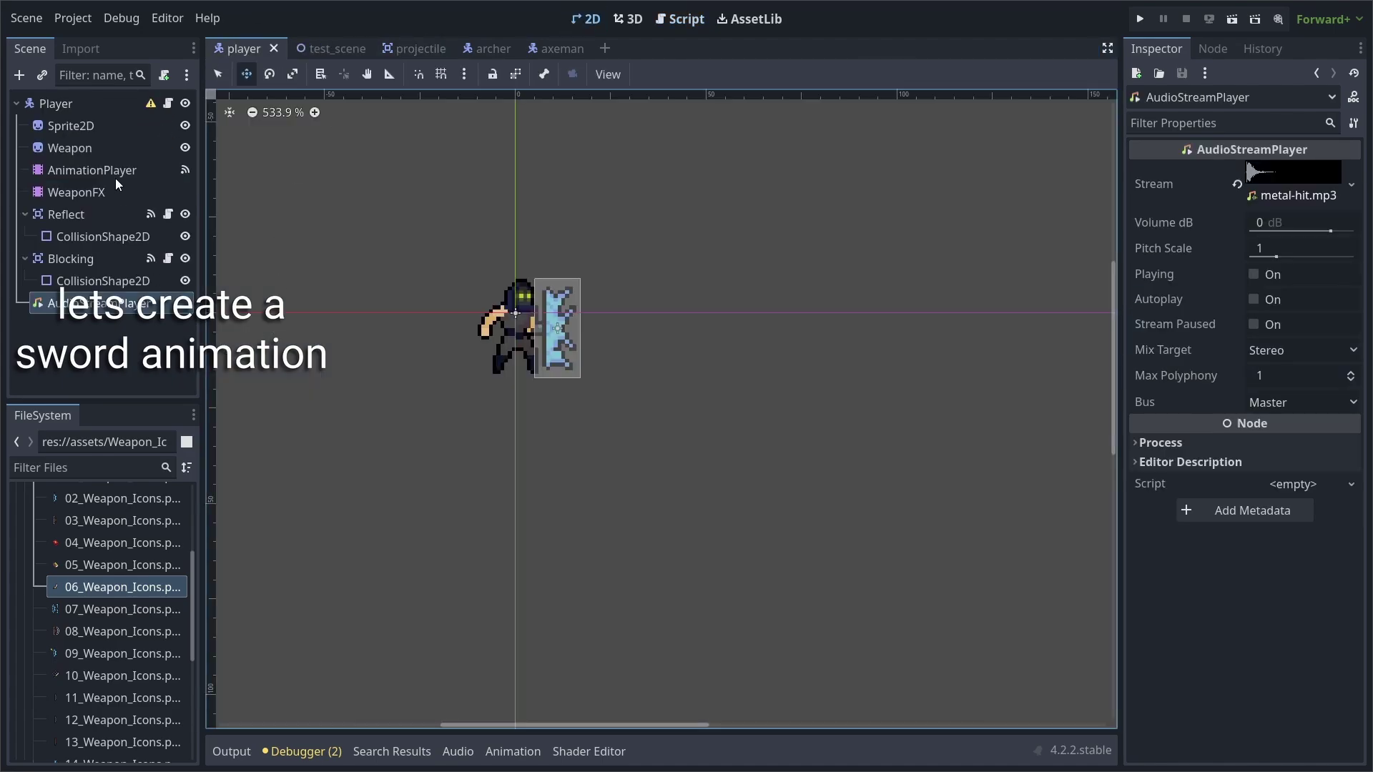
Create a new animation named 'sword_1' on the player's AnimationPlayer
{"action": "left_click", "coordinate": [107, 170]}
{"action": "left_click", "coordinate": [424, 496]}
{"action": "left_click", "coordinate": [449, 526]}
{"action": "type", "text": "sword"}
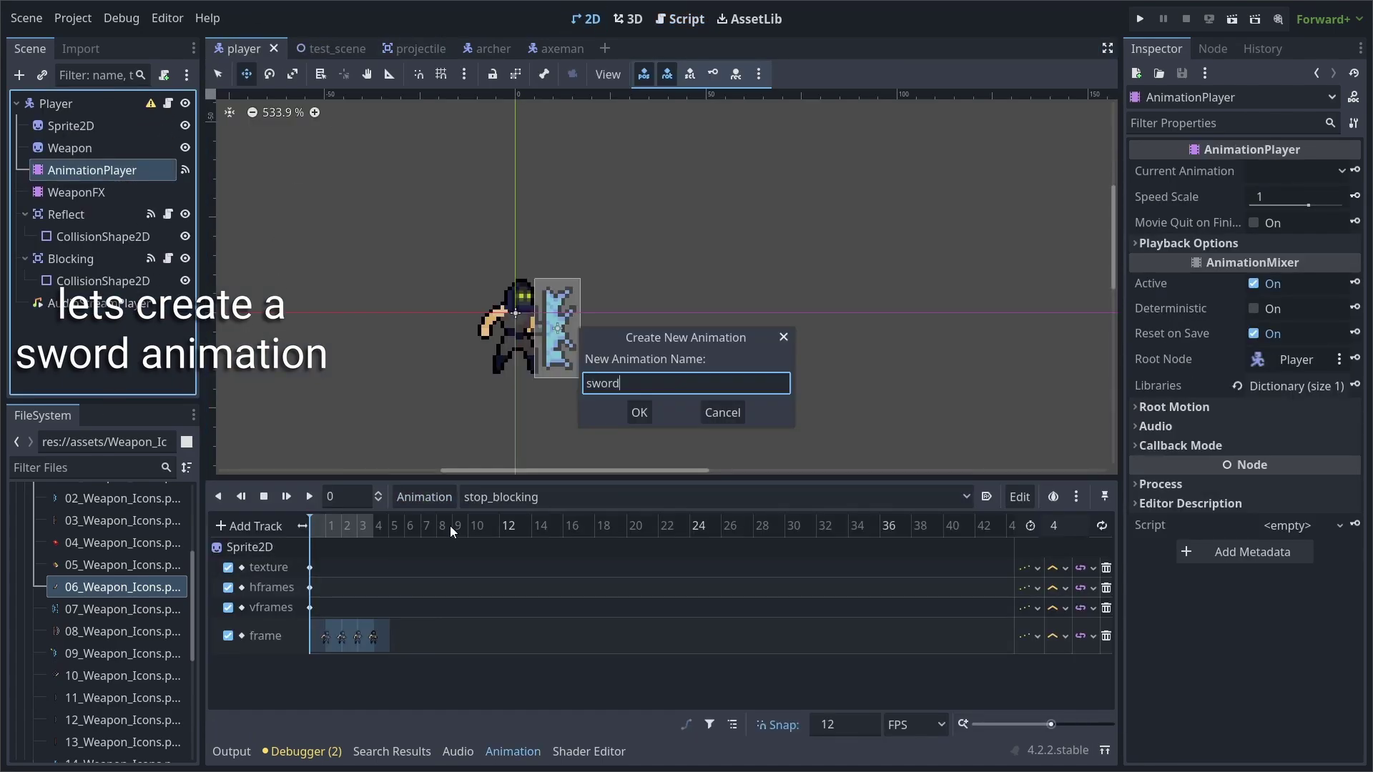
{"action": "type", "text": "_1"}
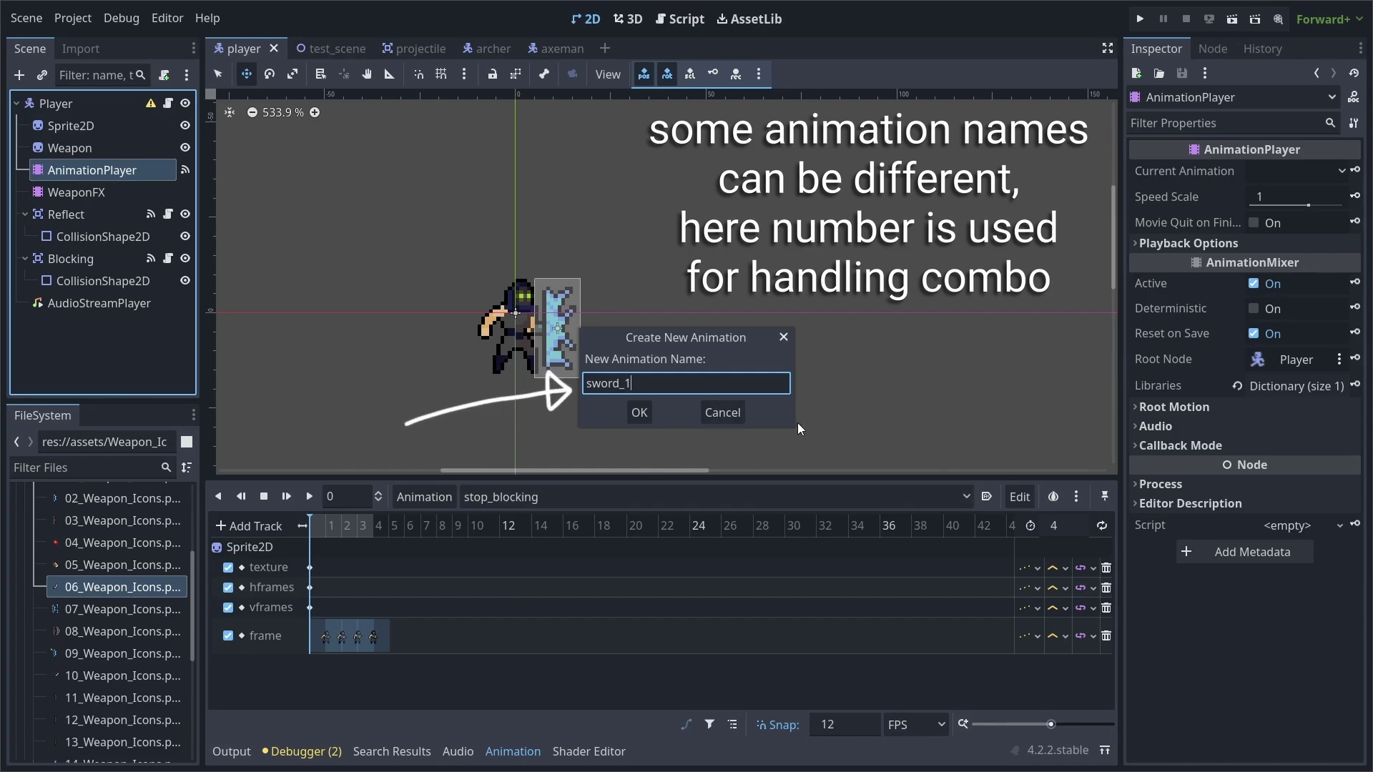
{"action": "left_click", "coordinate": [639, 412]}
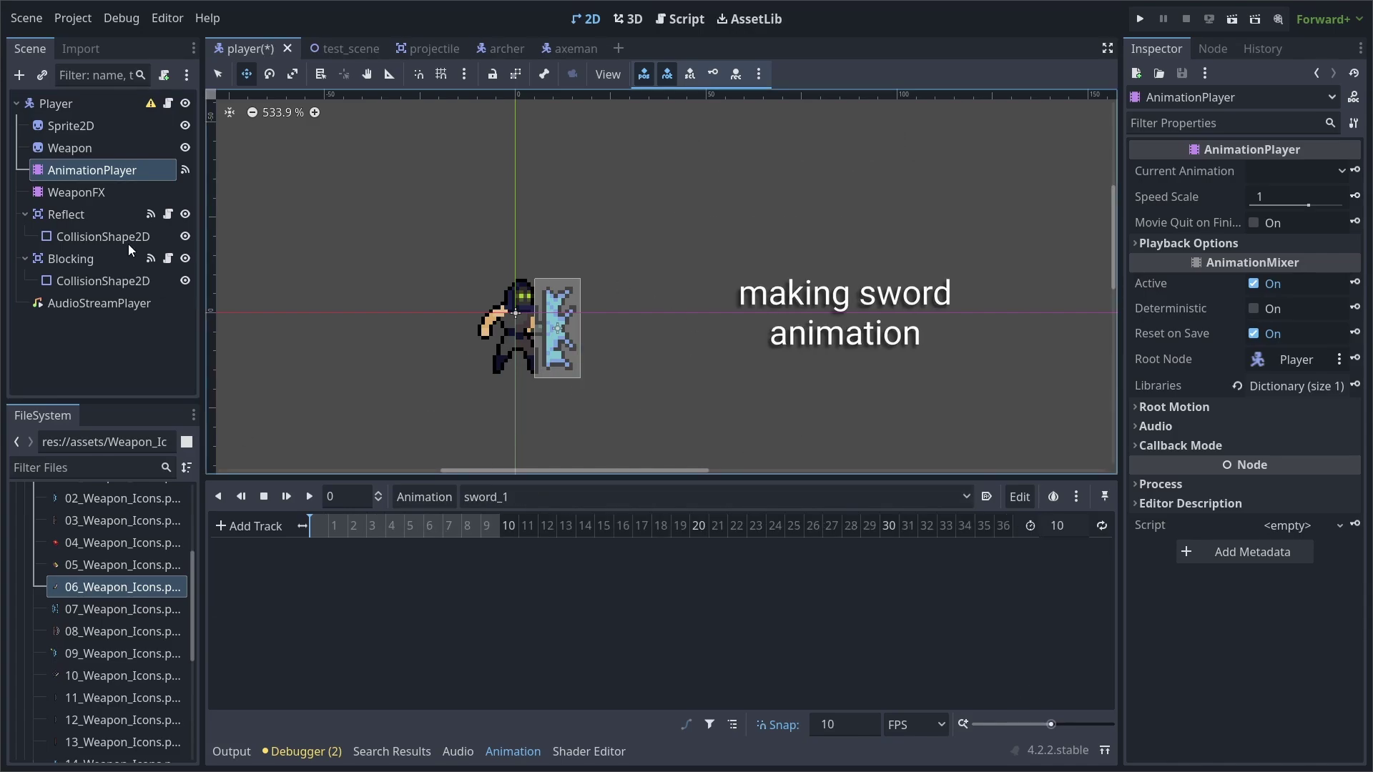
Give the Sprite2D the Sword_Base.png texture with 5 Hframes and 3 Vframes
{"action": "left_click", "coordinate": [70, 125]}
{"action": "scroll", "coordinate": [131, 585], "scroll_direction": "down", "scroll_amount": 5}
{"action": "scroll", "coordinate": [131, 585], "scroll_direction": "up", "scroll_amount": 3}
{"action": "left_click_drag", "start_coordinate": [108, 557], "coordinate": [1301, 181]}
{"action": "type", "text": "5"}
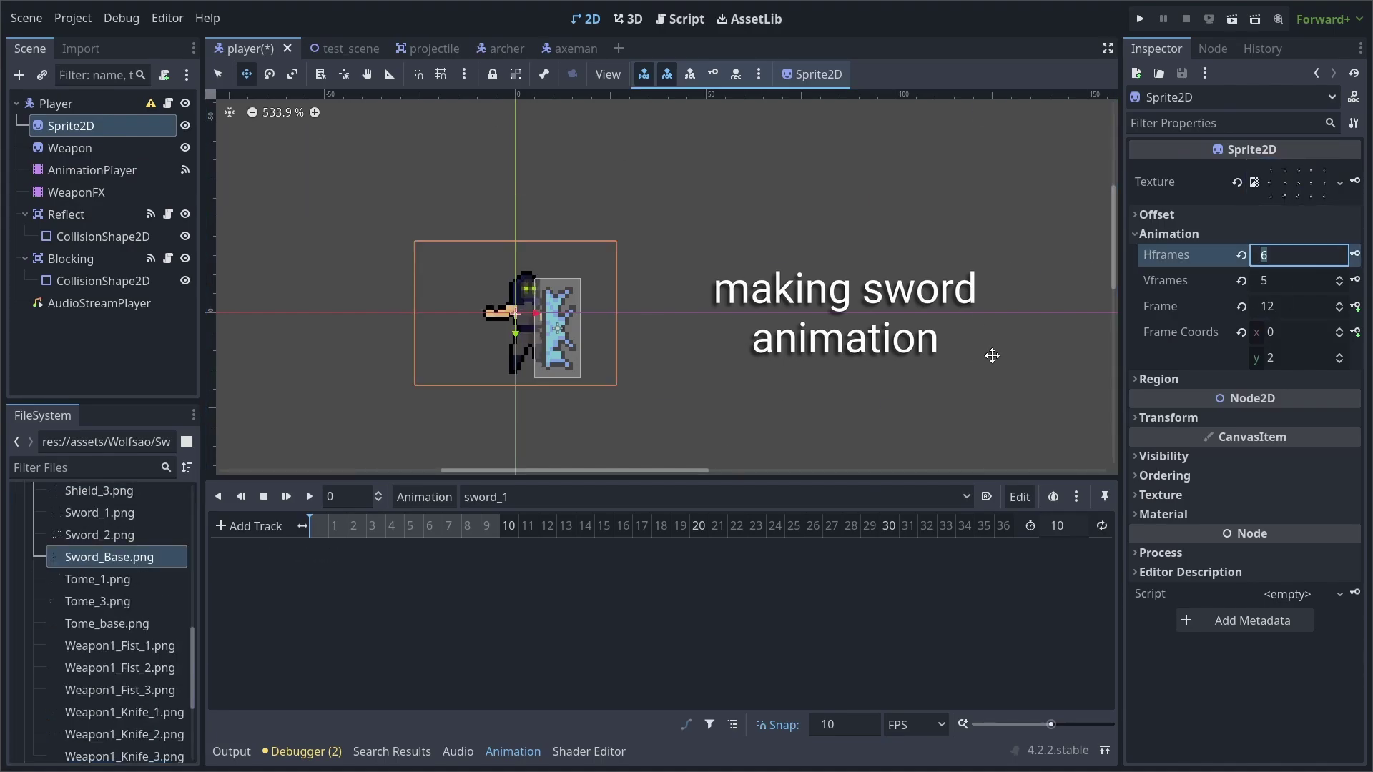
{"action": "key", "text": "Tab"}
{"action": "type", "text": "3"}
{"action": "key", "text": "Tab"}
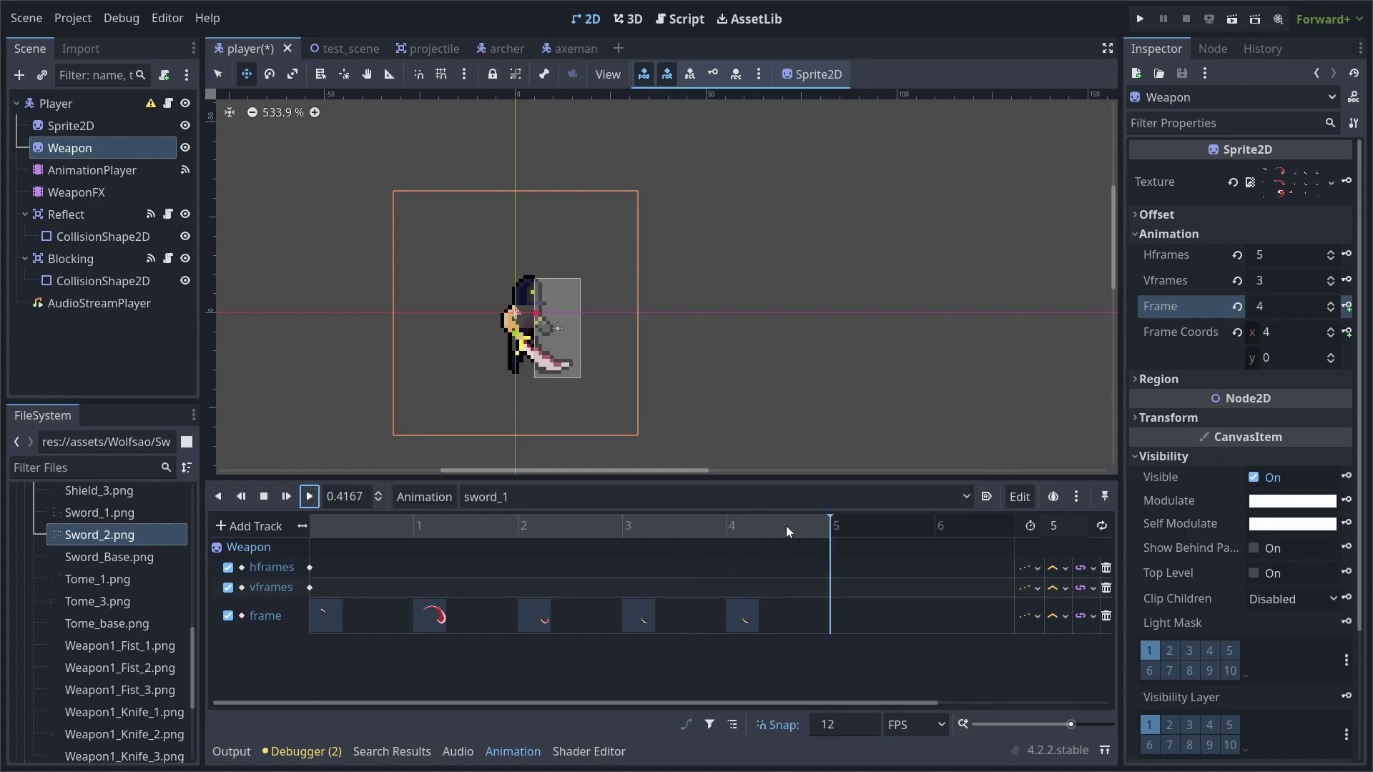
Key the weapon's visibility off at time 5 and save the player scene
{"action": "left_click", "coordinate": [1346, 477]}
{"action": "key", "text": "Return"}
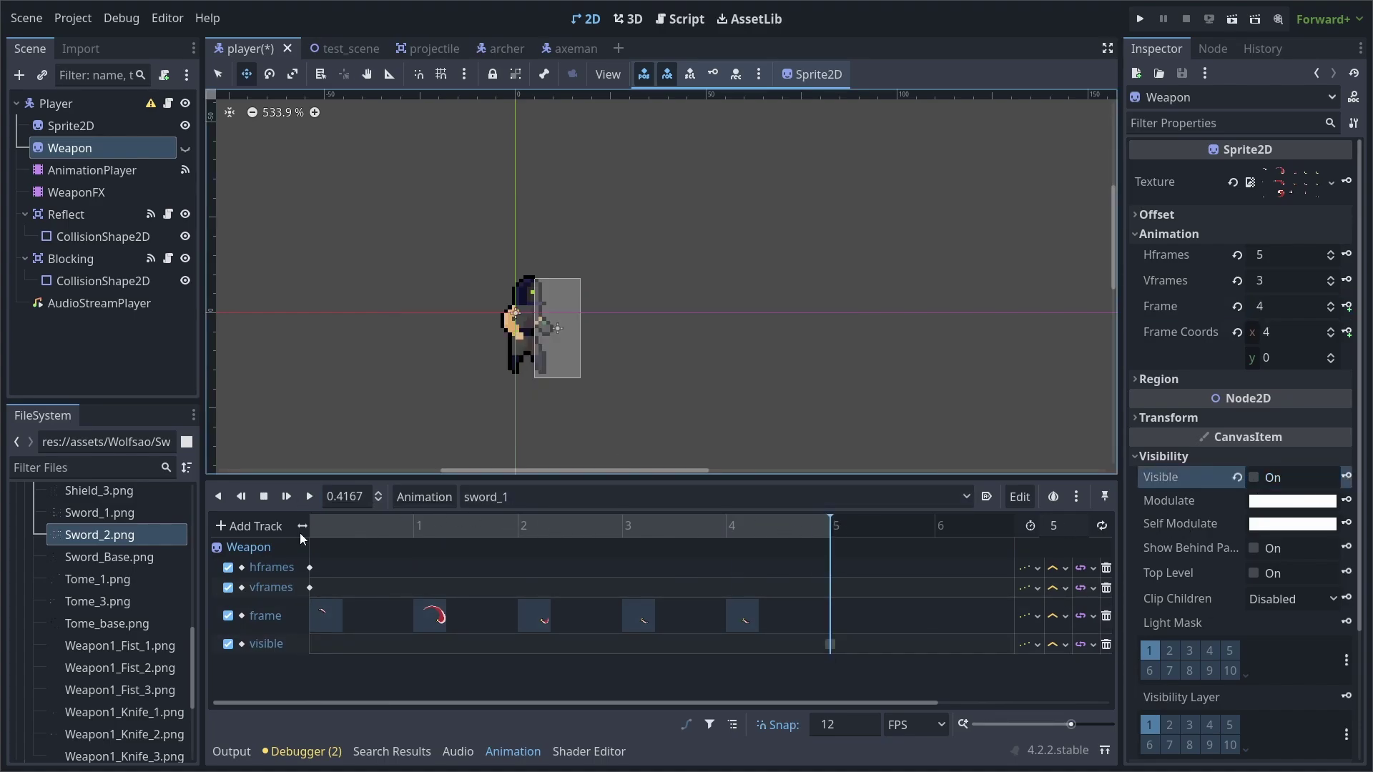
{"action": "left_click_drag", "start_coordinate": [328, 526], "coordinate": [833, 526]}
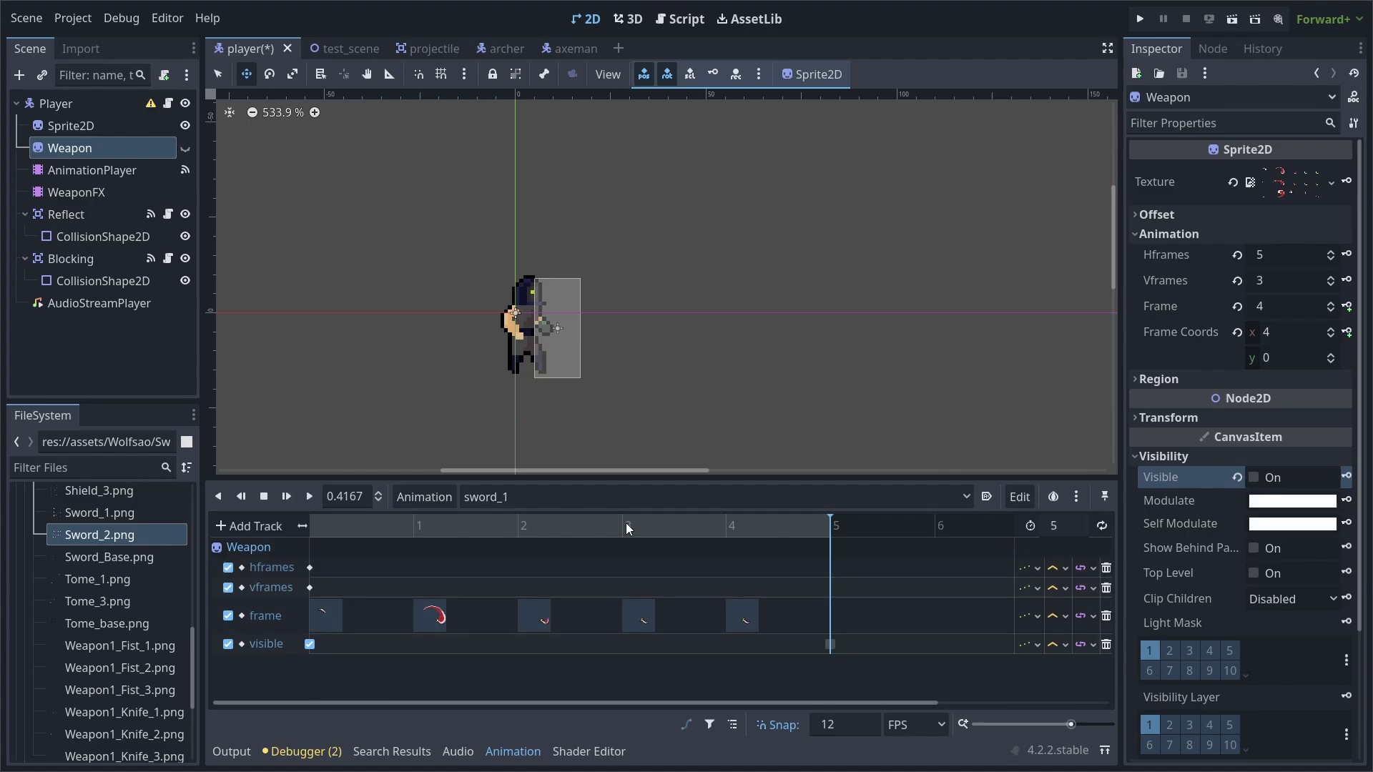
{"action": "key", "text": "ctrl+s"}
{"action": "left_click", "coordinate": [500, 752]}
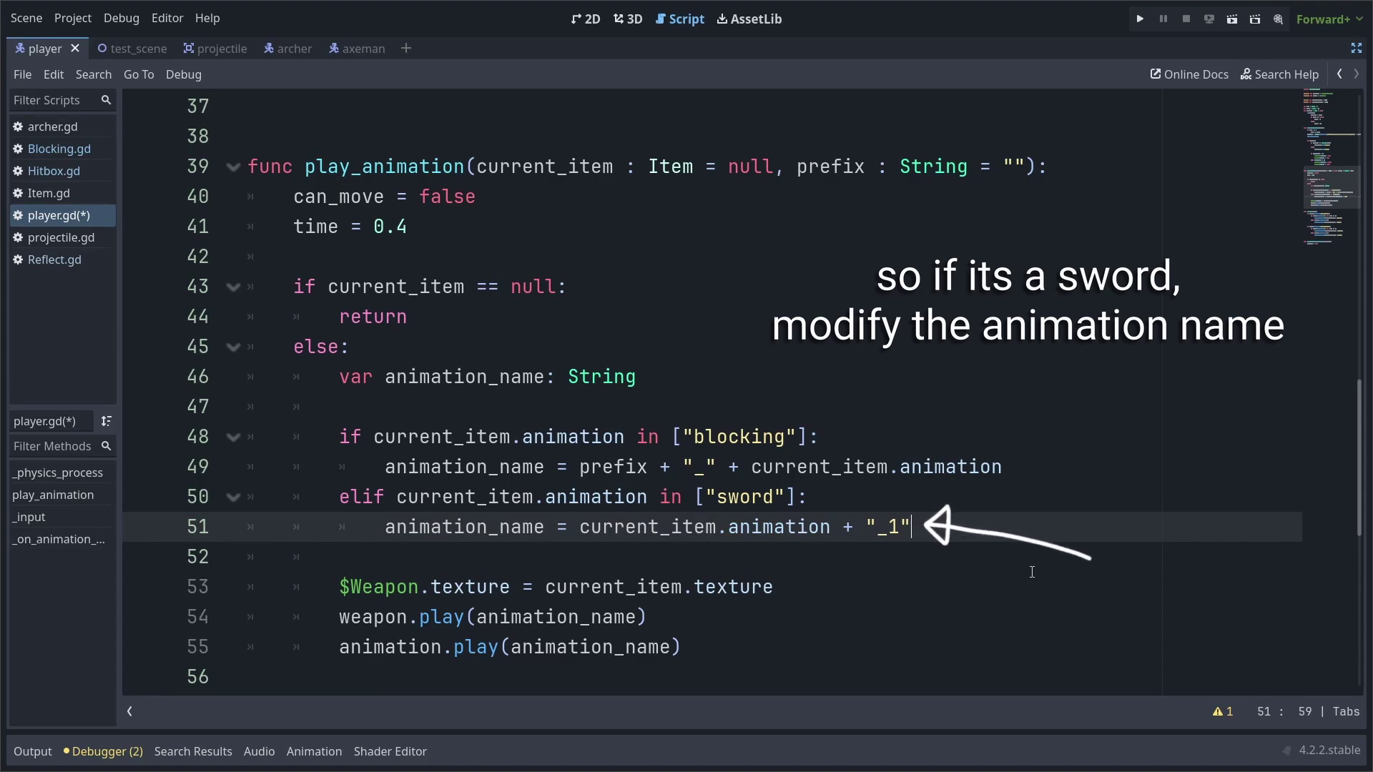
Add 'if prefix == "stop": return' to the sword branch and save player.gd
{"action": "key", "text": "Up"}
{"action": "key", "text": "Return"}
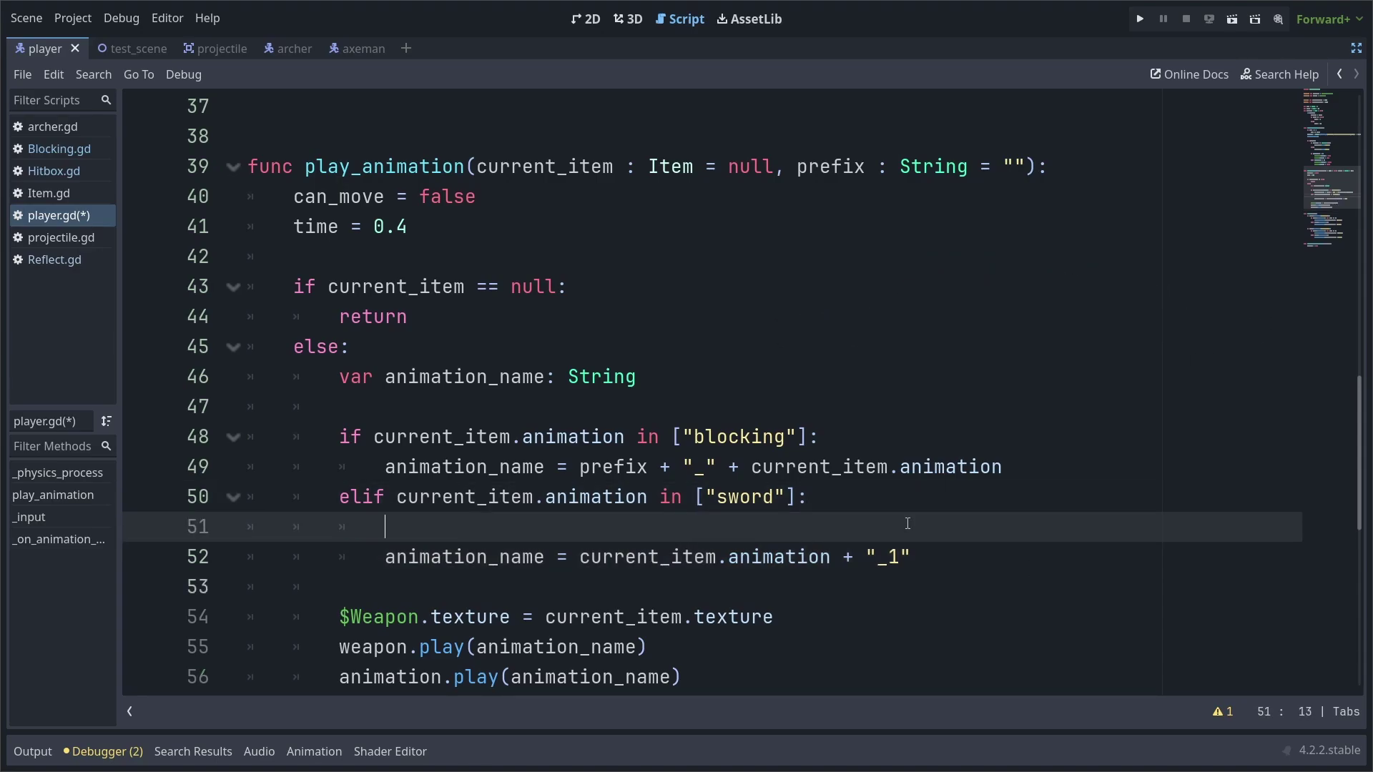
{"action": "type", "text": "if prefix == \"stop\":"}
{"action": "key", "text": "Return"}
{"action": "type", "text": "return"}
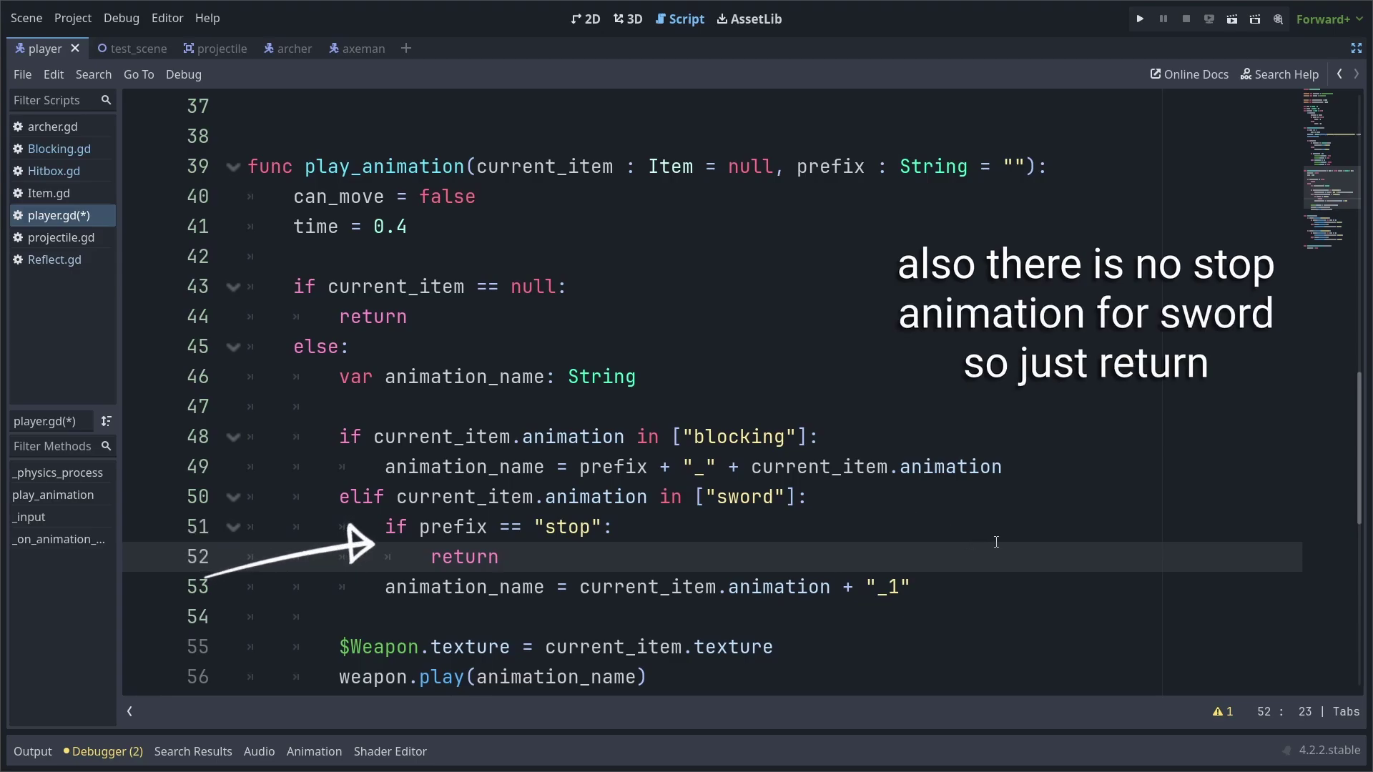
{"action": "key", "text": "ctrl+s"}
{"action": "left_click", "coordinate": [1357, 48]}
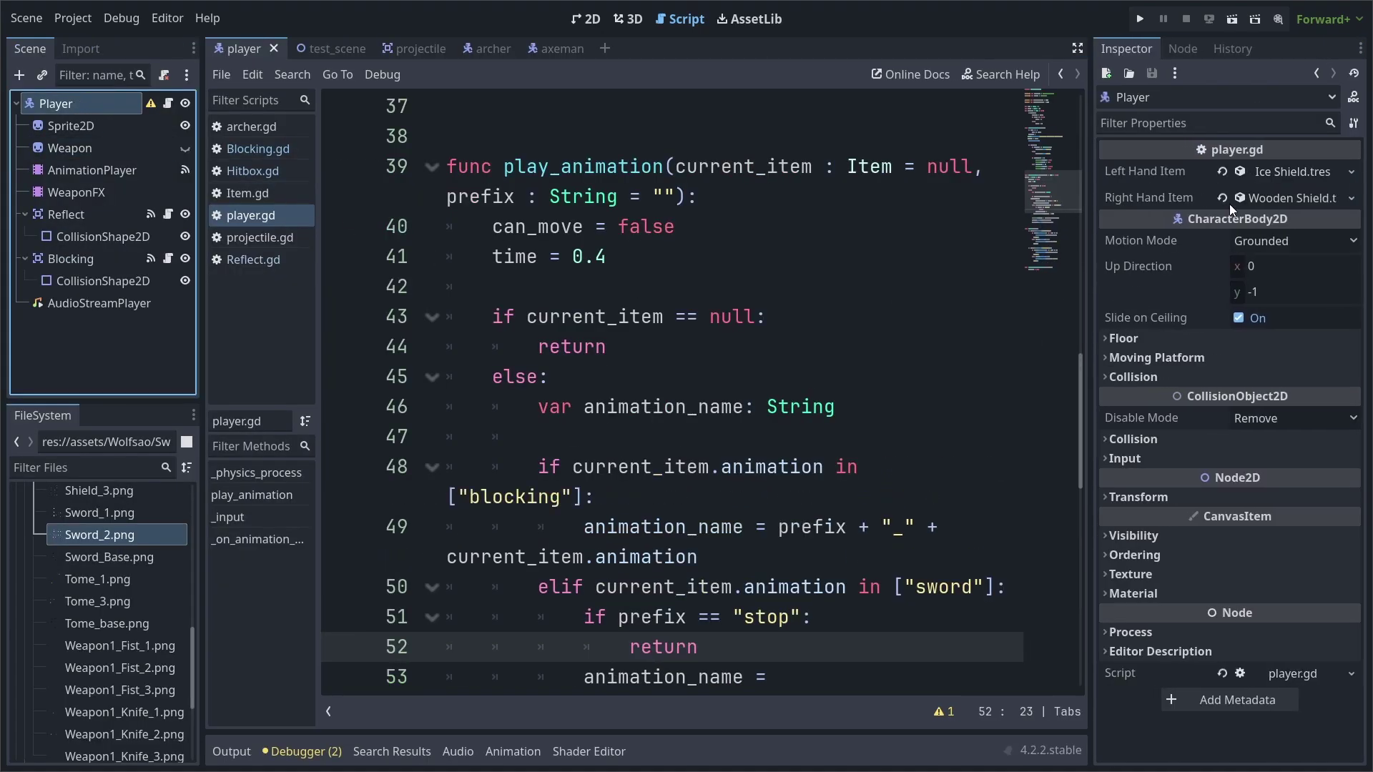
Quick-load Sword.tres as the player's Right Hand Item
{"action": "left_click", "coordinate": [1285, 200]}
{"action": "left_click", "coordinate": [1335, 250]}
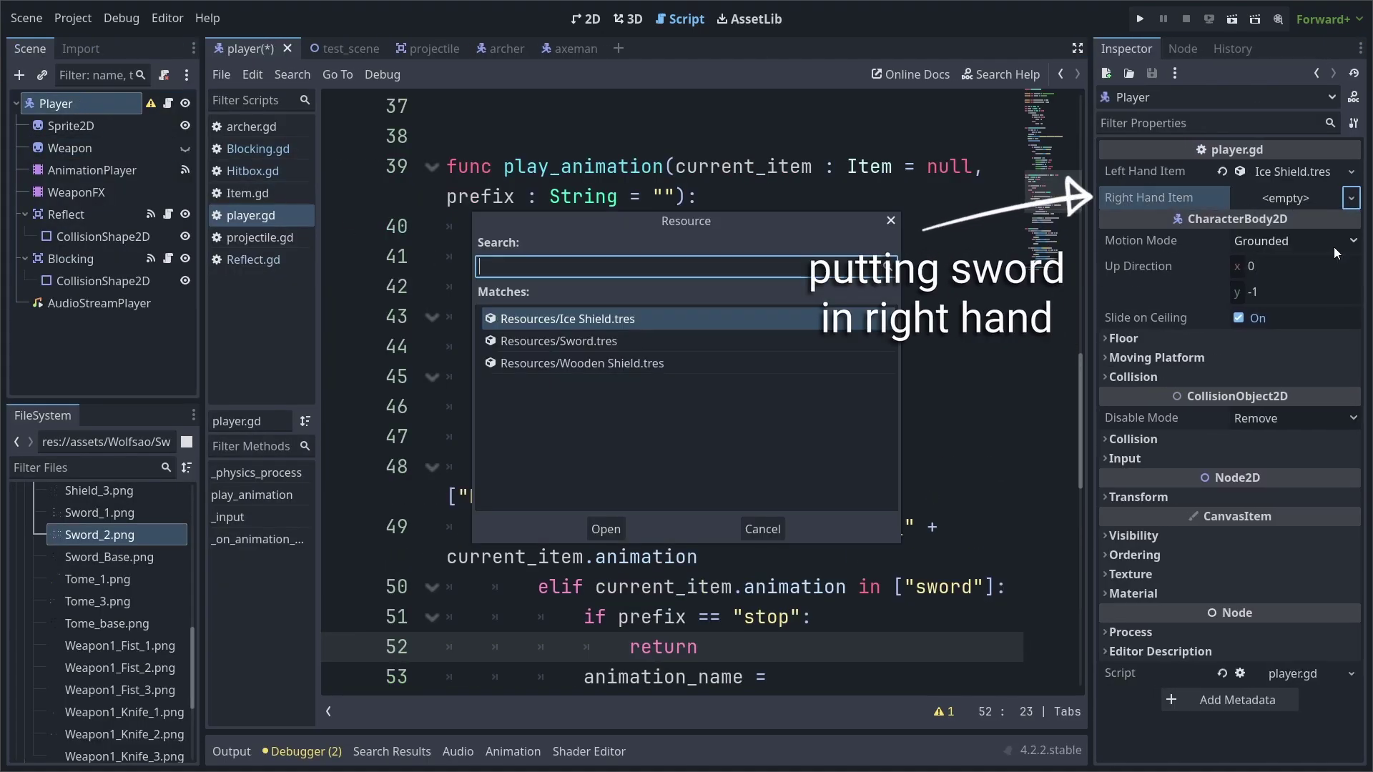
{"action": "left_click", "coordinate": [757, 343]}
{"action": "left_click", "coordinate": [605, 529]}
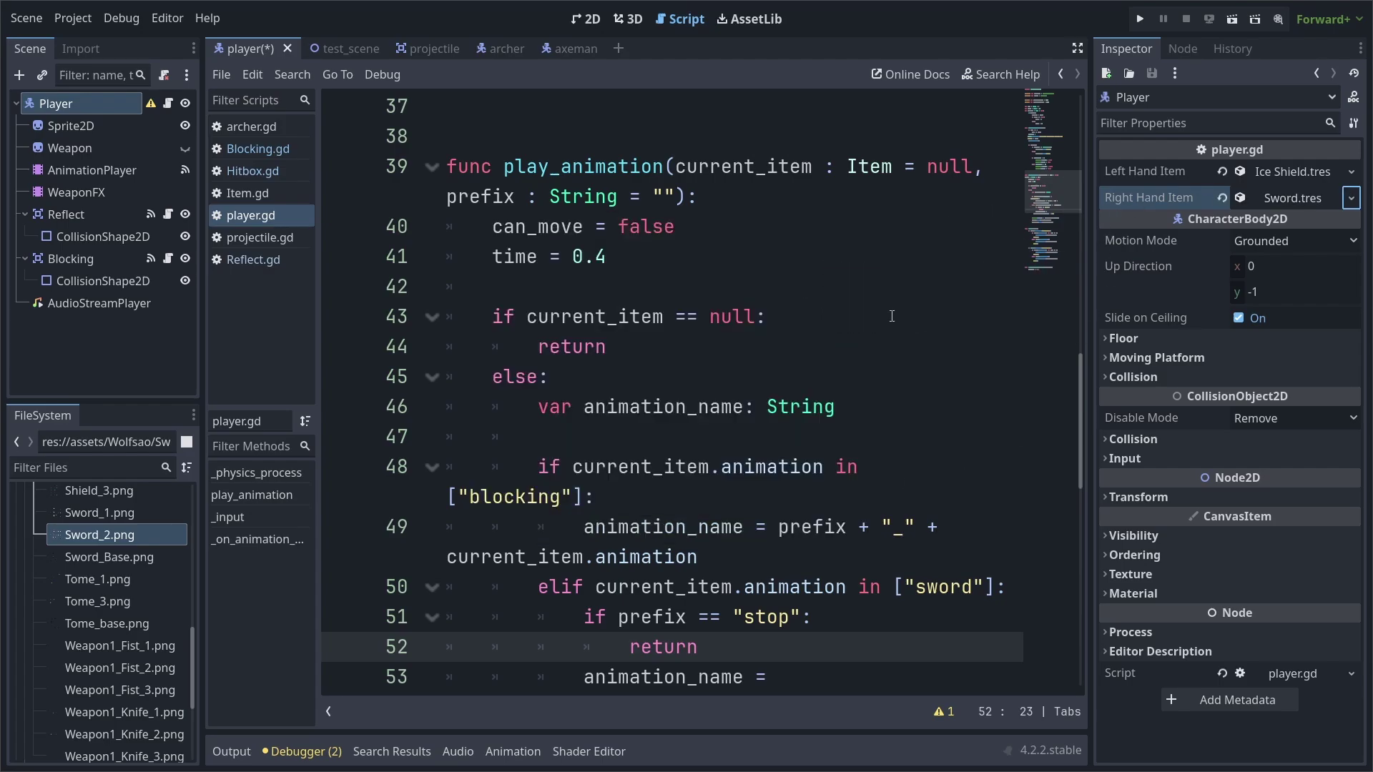
Run the game, swing the sword twice, then raise the shield
{"action": "key", "text": "F5"}
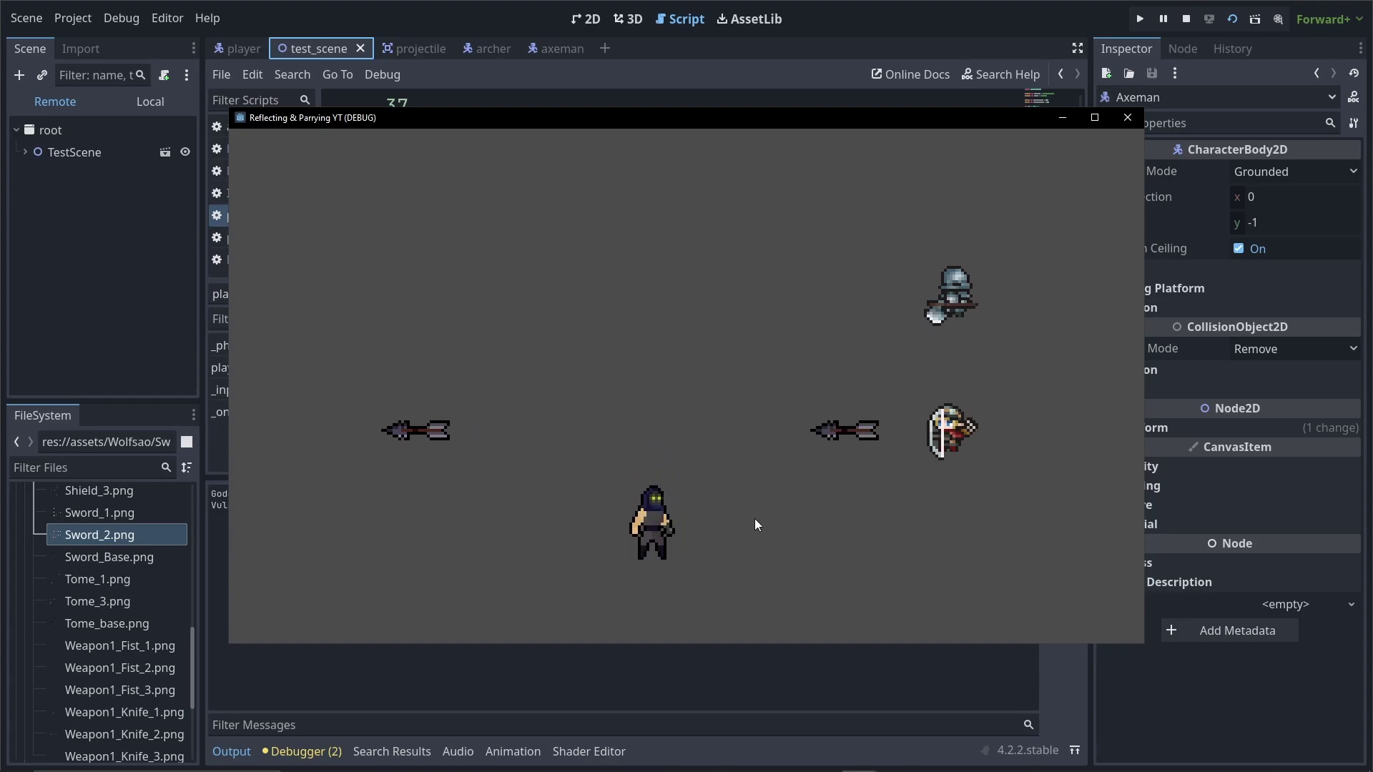
{"action": "left_click", "coordinate": [765, 522]}
{"action": "left_click", "coordinate": [766, 551]}
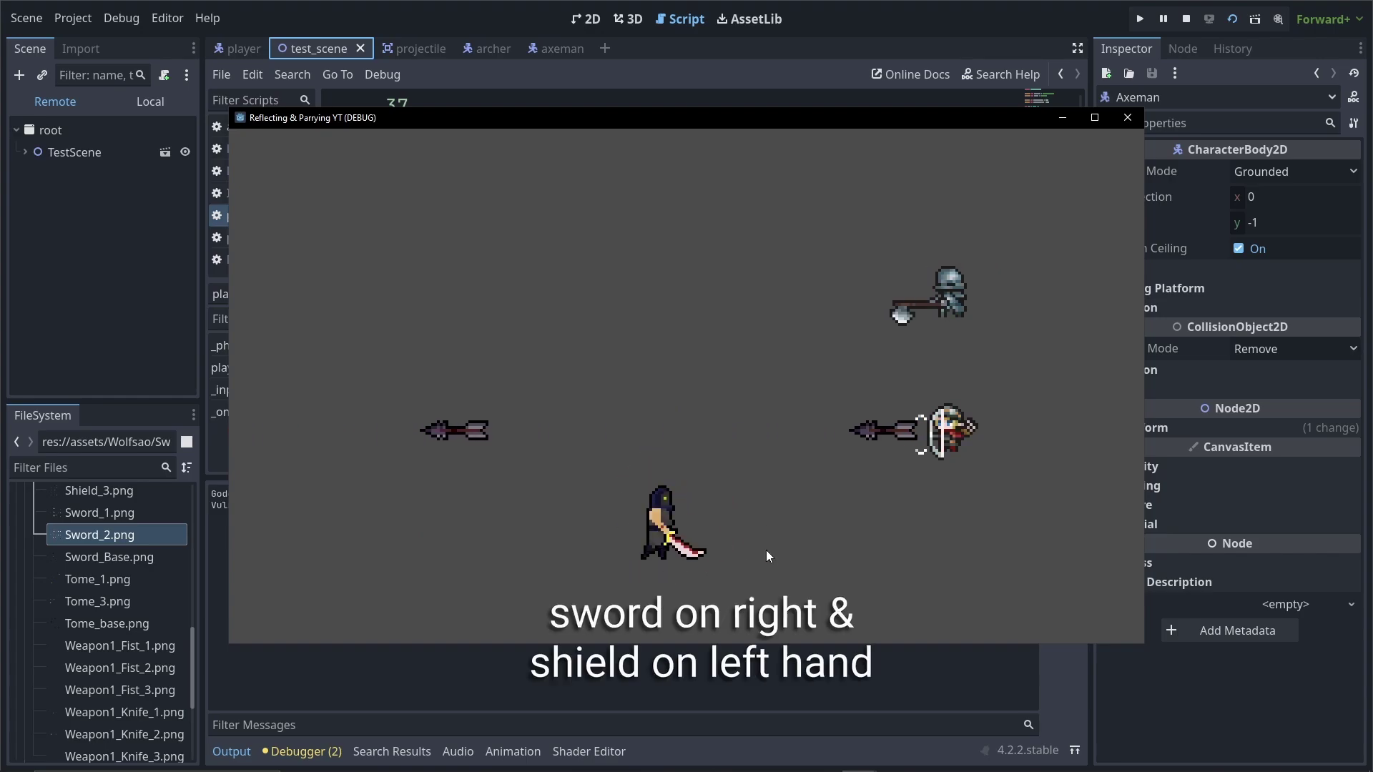
{"action": "right_click_drag", "start_coordinate": [818, 520], "coordinate": [826, 551]}
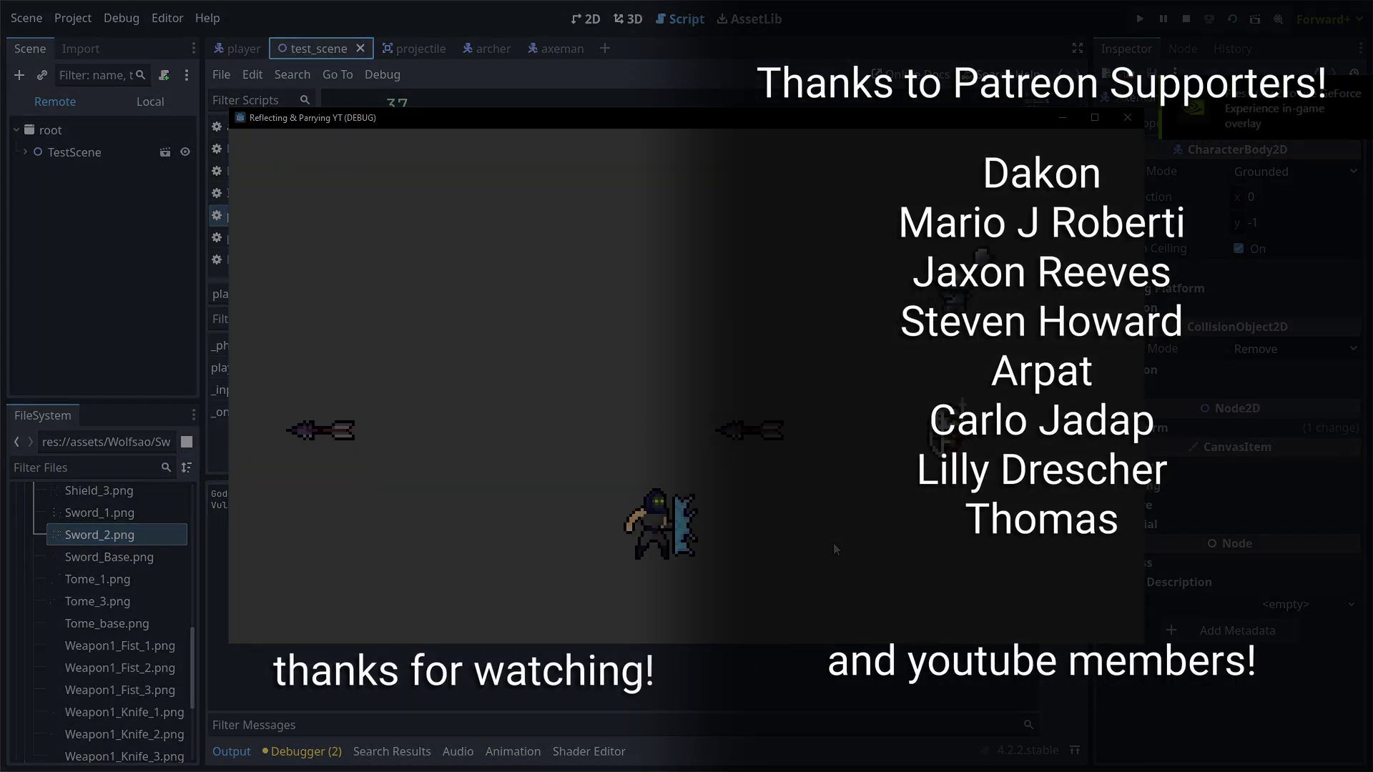
Move the player up, right and back left, raising the shield to parry arrows
{"action": "key", "text": "w"}
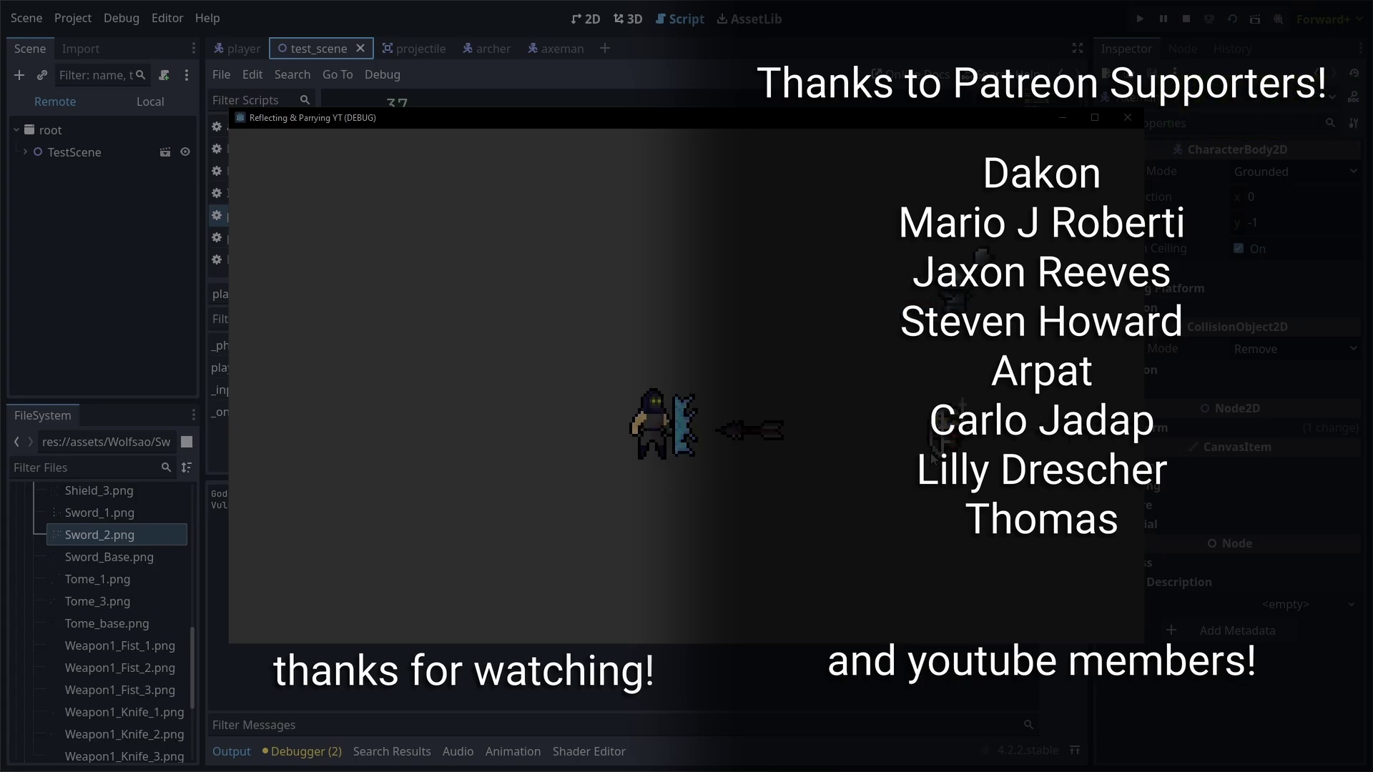
{"action": "key", "text": "w"}
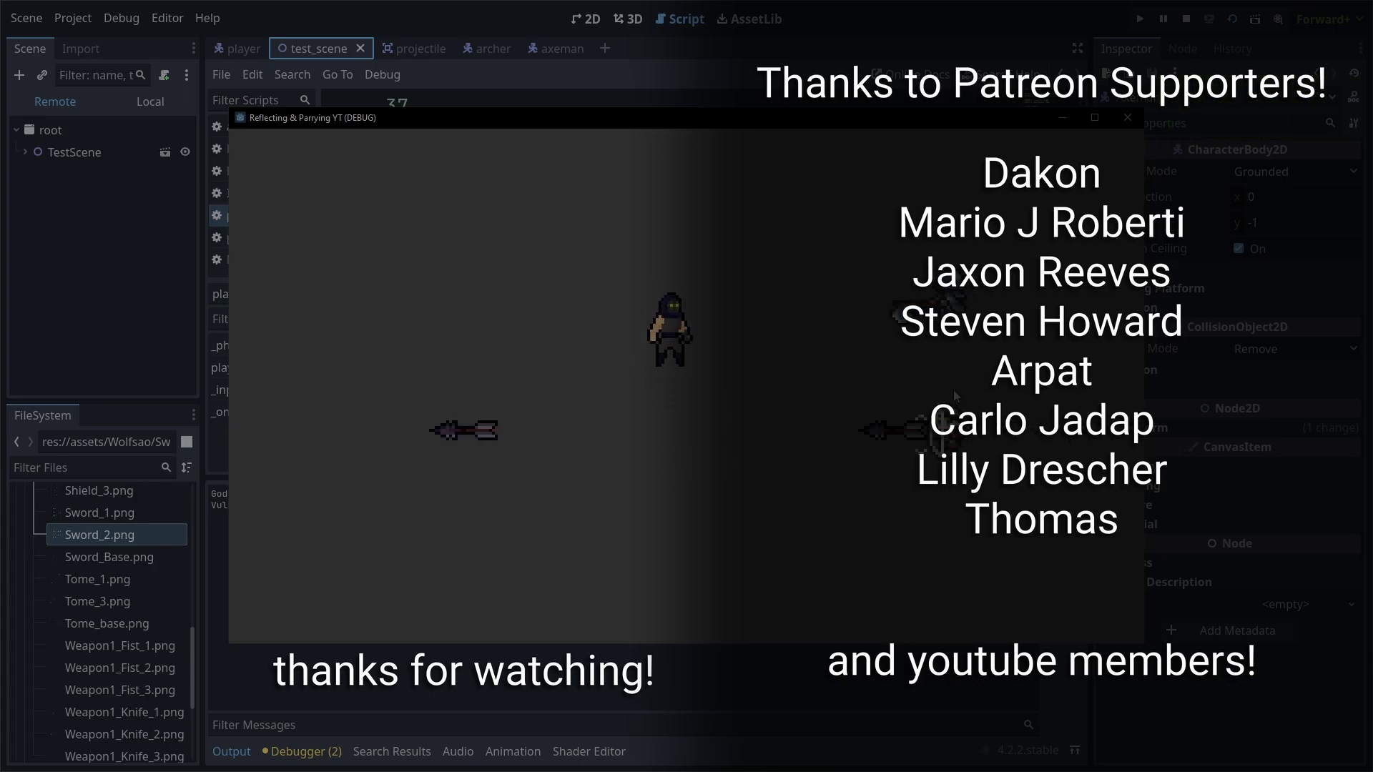
{"action": "key", "text": "d"}
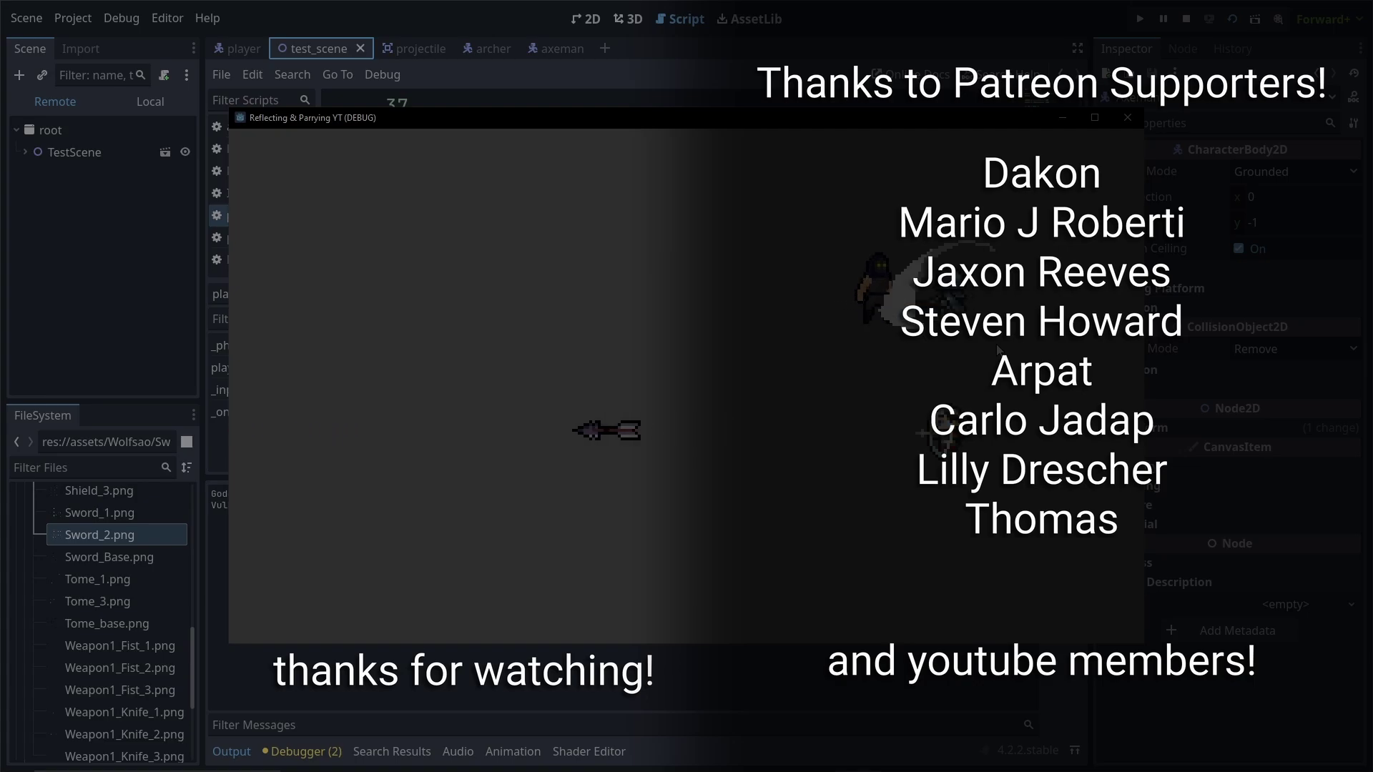
{"action": "key", "text": "space"}
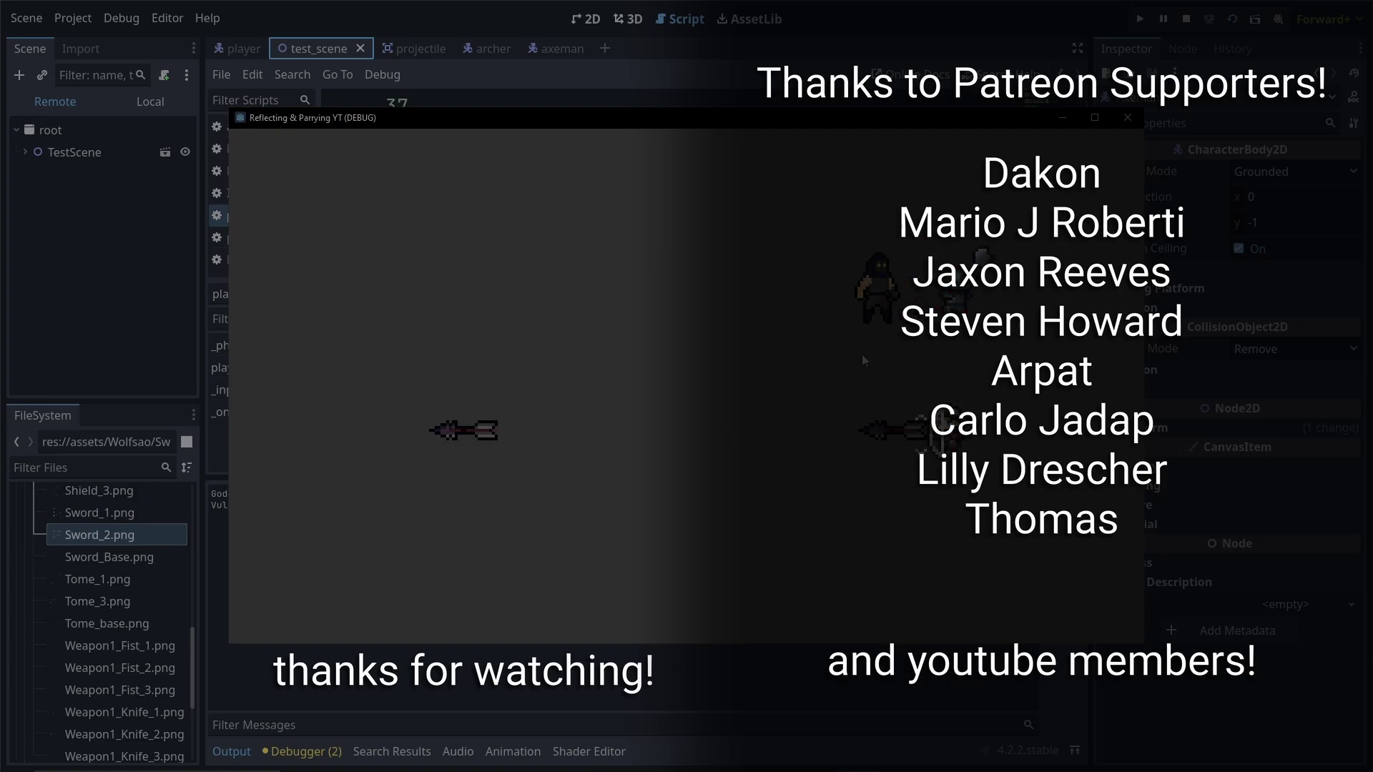
{"action": "key", "text": "space"}
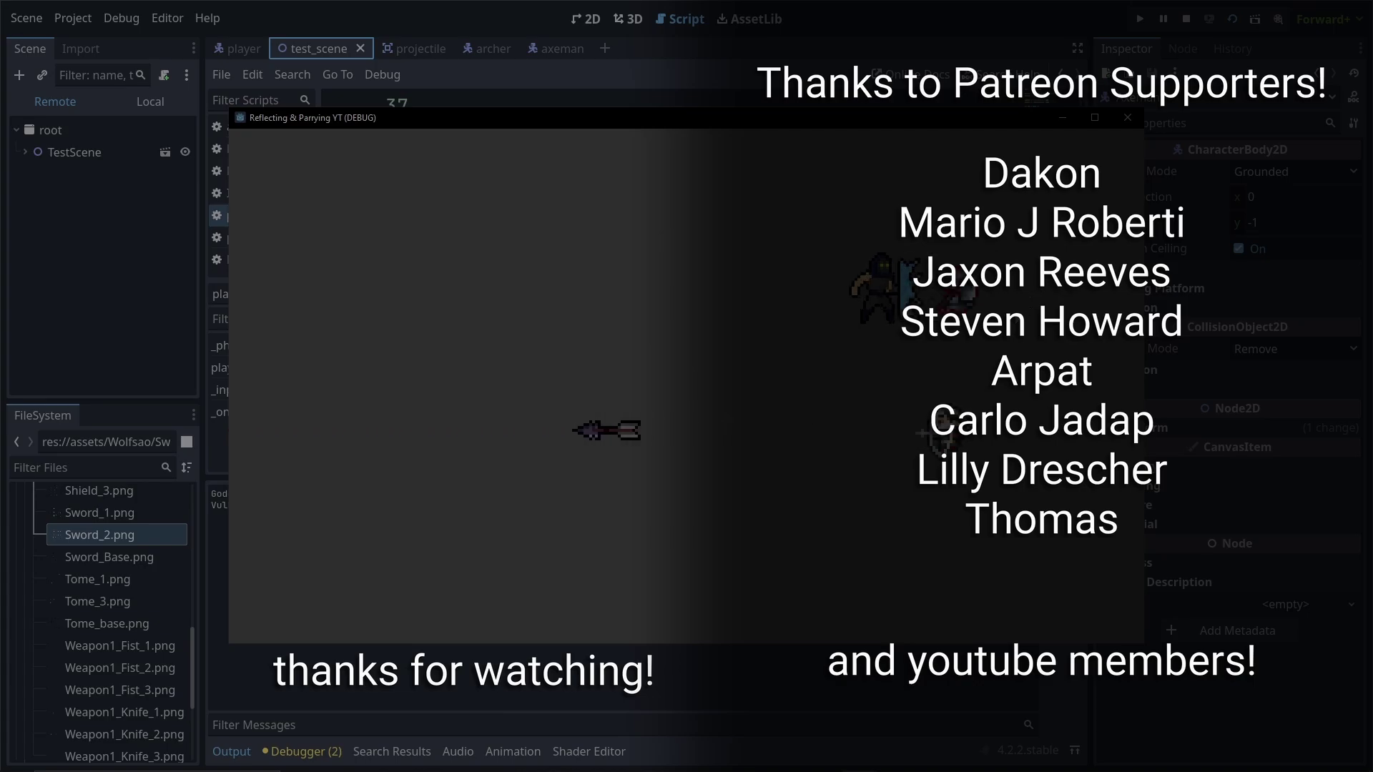
{"action": "key", "text": "a"}
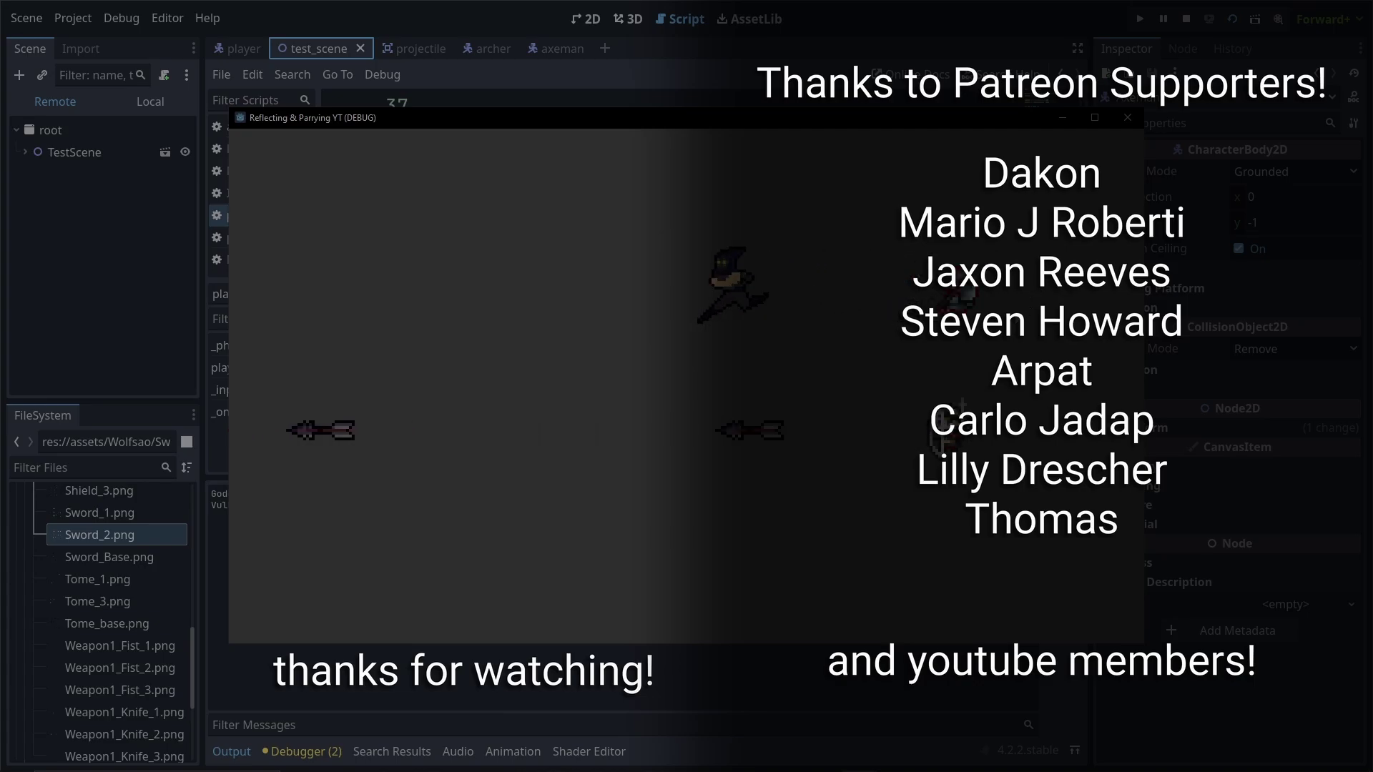